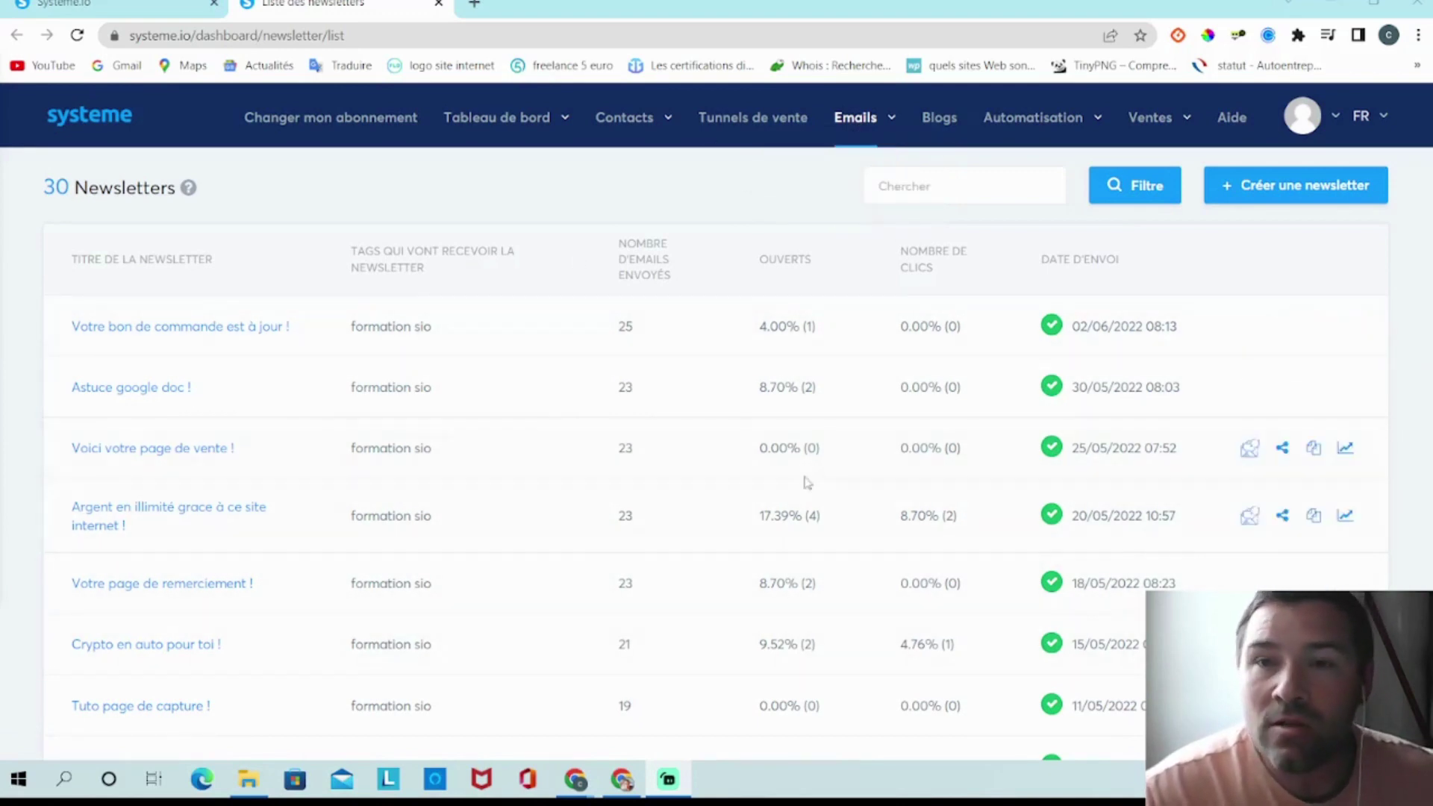
# - Create a newsletter with the subject "Lancement d' une formation !" using the classic editor
pyautogui.click(1300, 192)
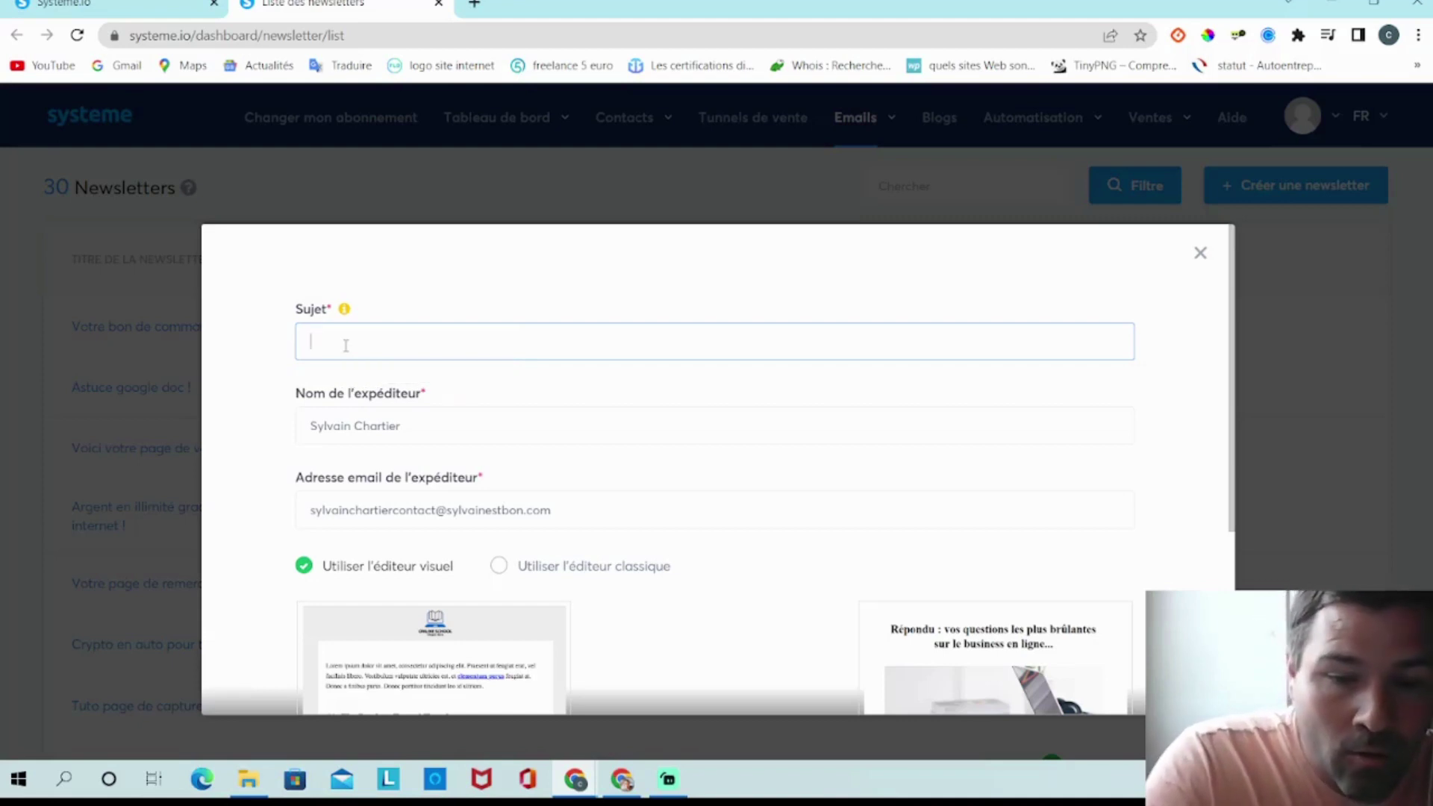
pyautogui.write("ancement d' une")
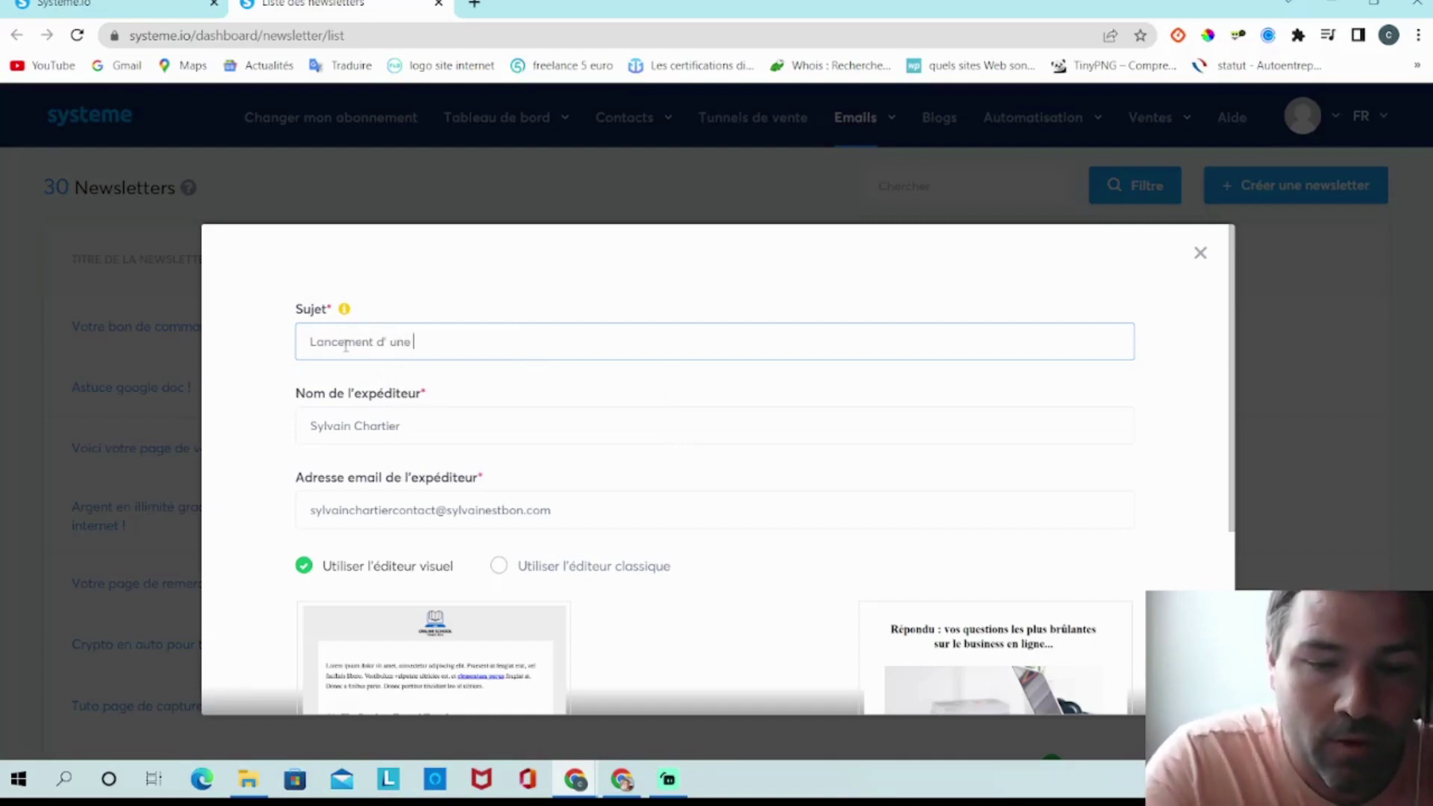
pyautogui.write('formation !')
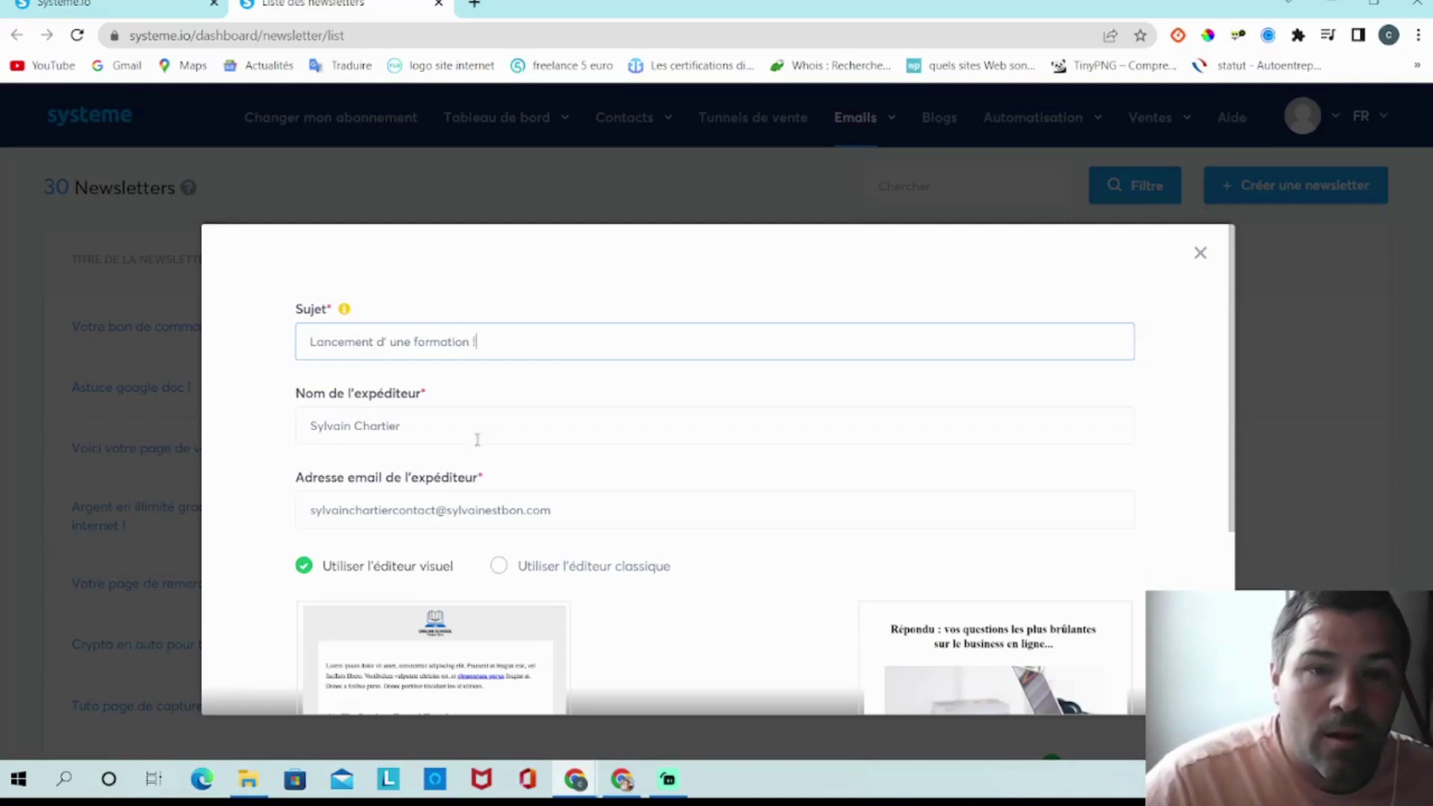
pyautogui.scroll(-1, 355, 494)
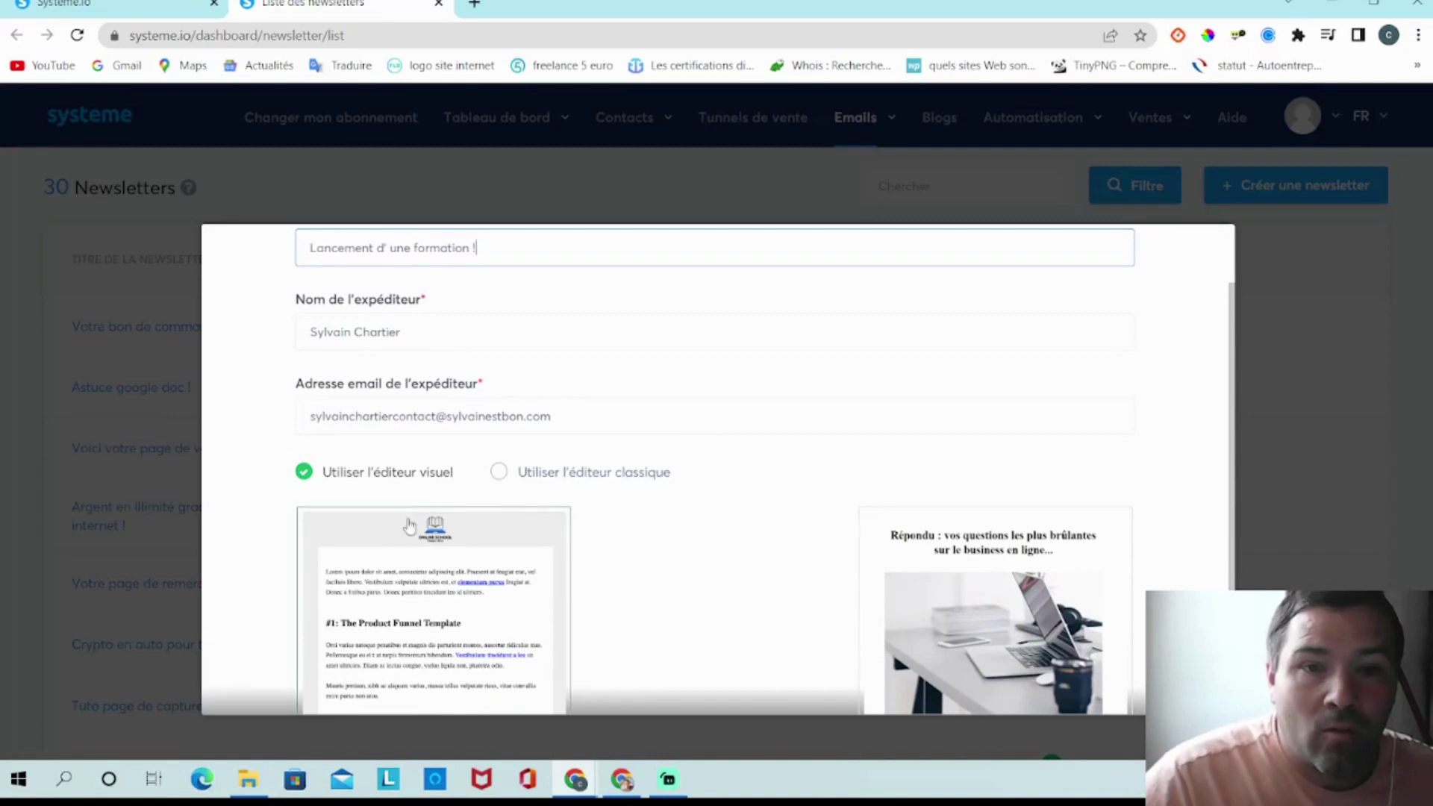
pyautogui.click(567, 478)
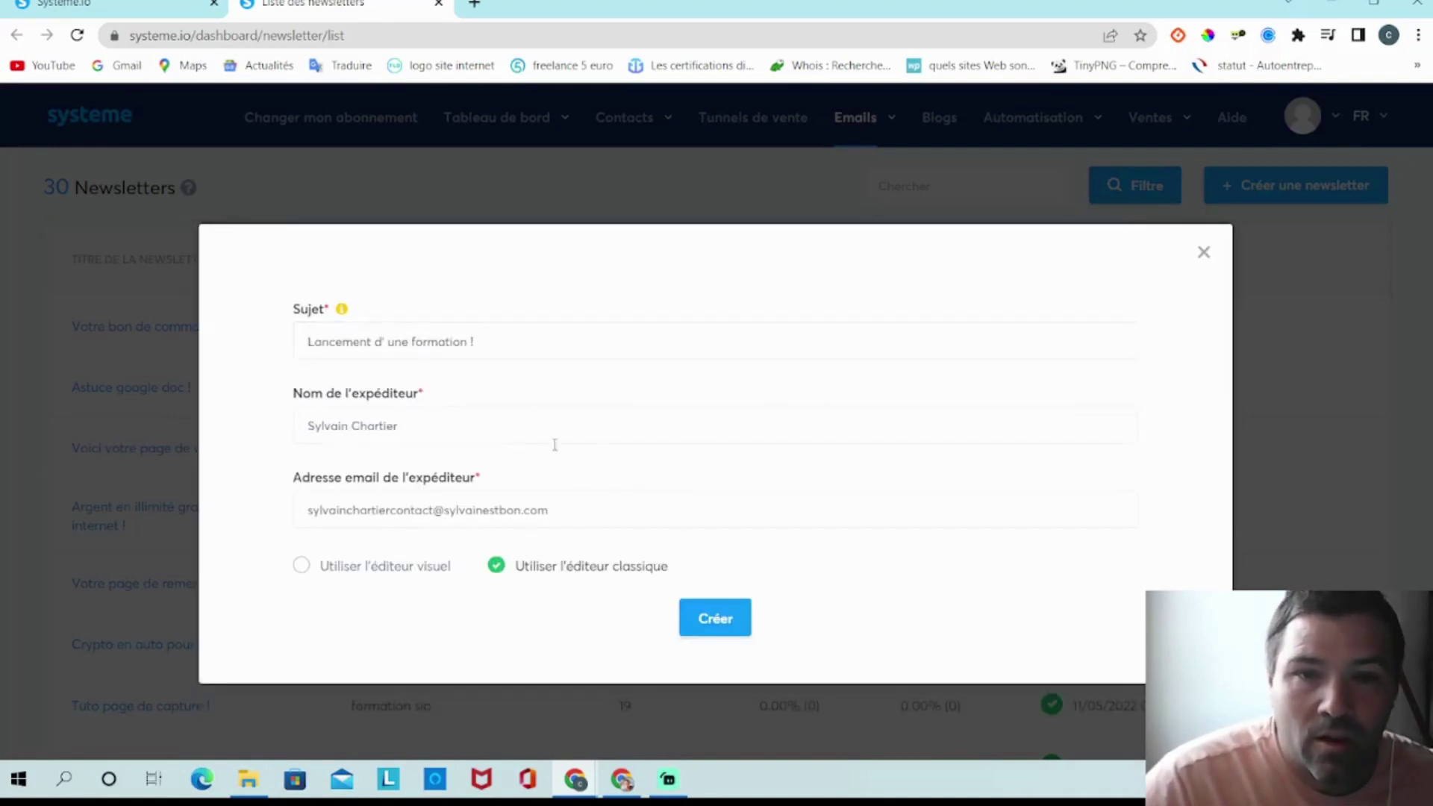
pyautogui.click(714, 619)
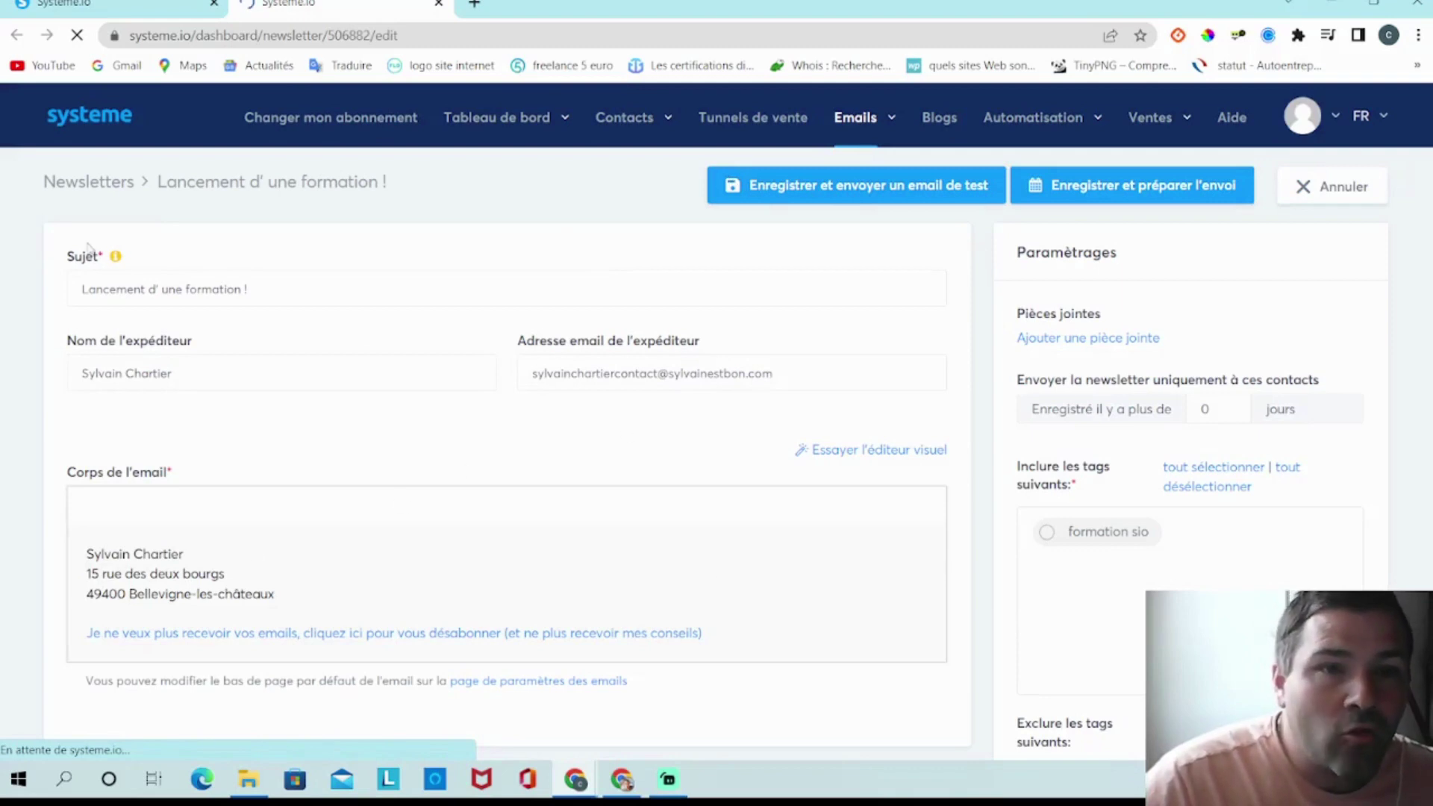
# - Fill the email body with the message from "Bonjour," to "A tout de suite de l' autre côté.", offering the training for 7 euros before it costs 47
pyautogui.scroll(-1, 403, 405)
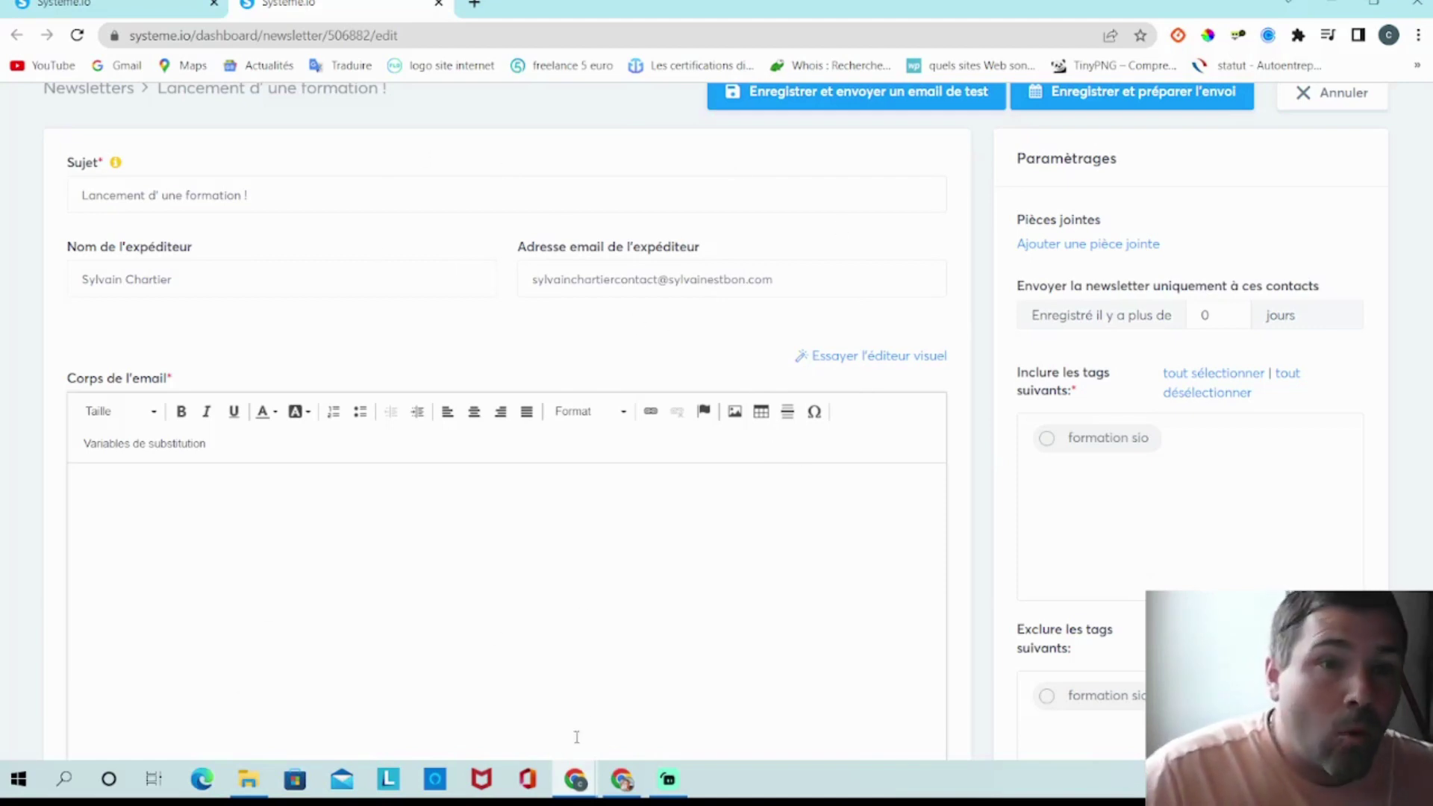
pyautogui.scroll(-3, 191, 312)
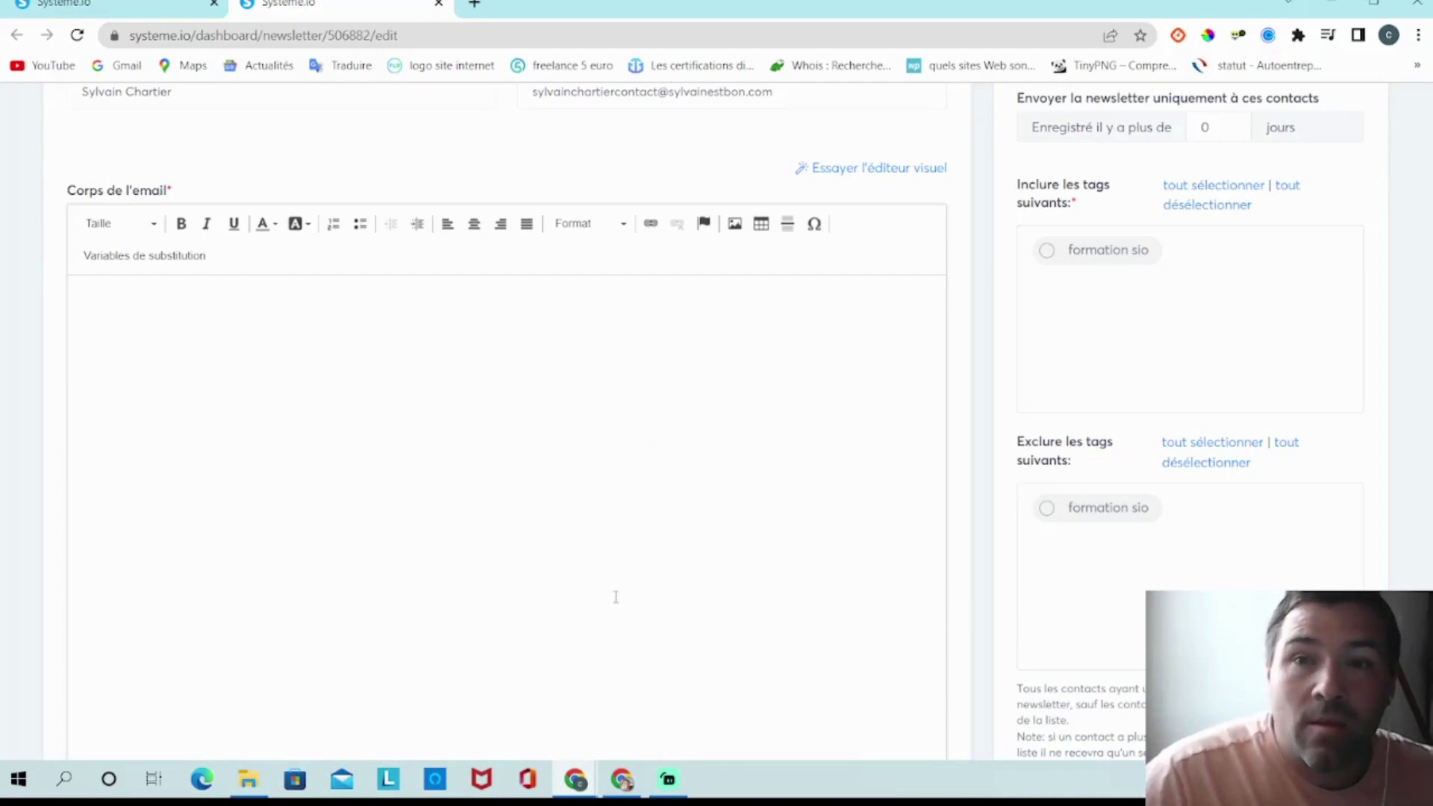
pyautogui.scroll(5, 616, 597)
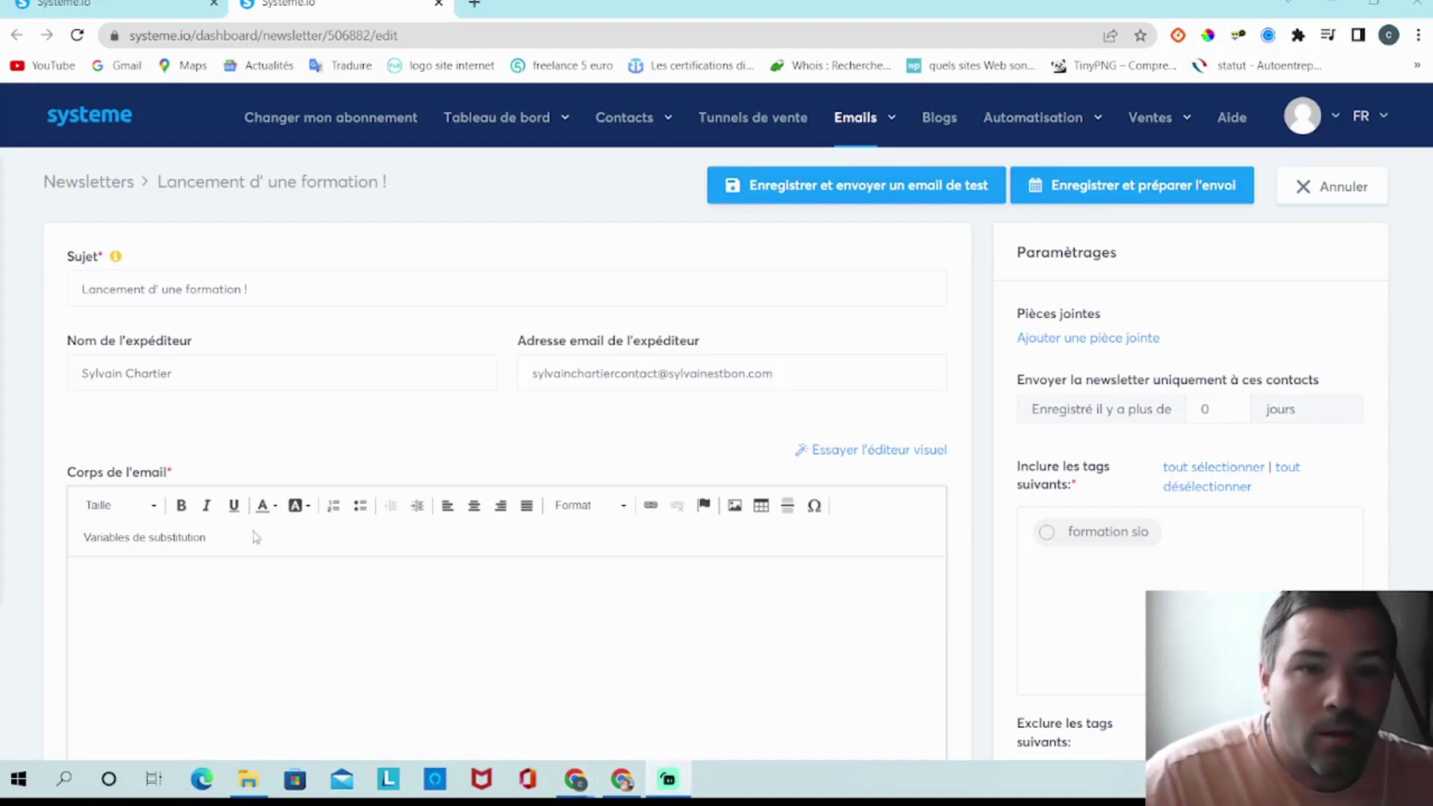
pyautogui.click(154, 590)
pyautogui.rightClick(156, 597)
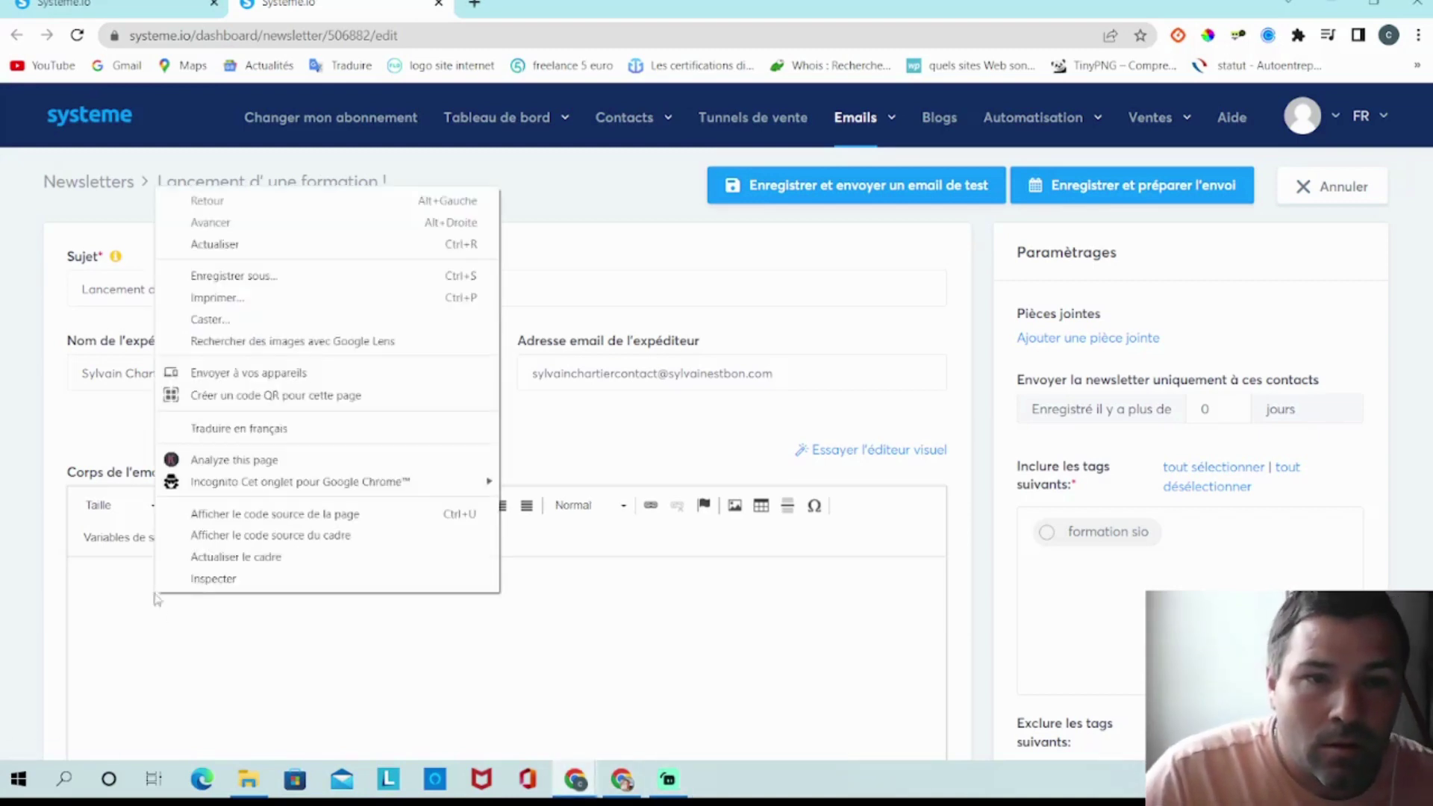
pyautogui.click(153, 588)
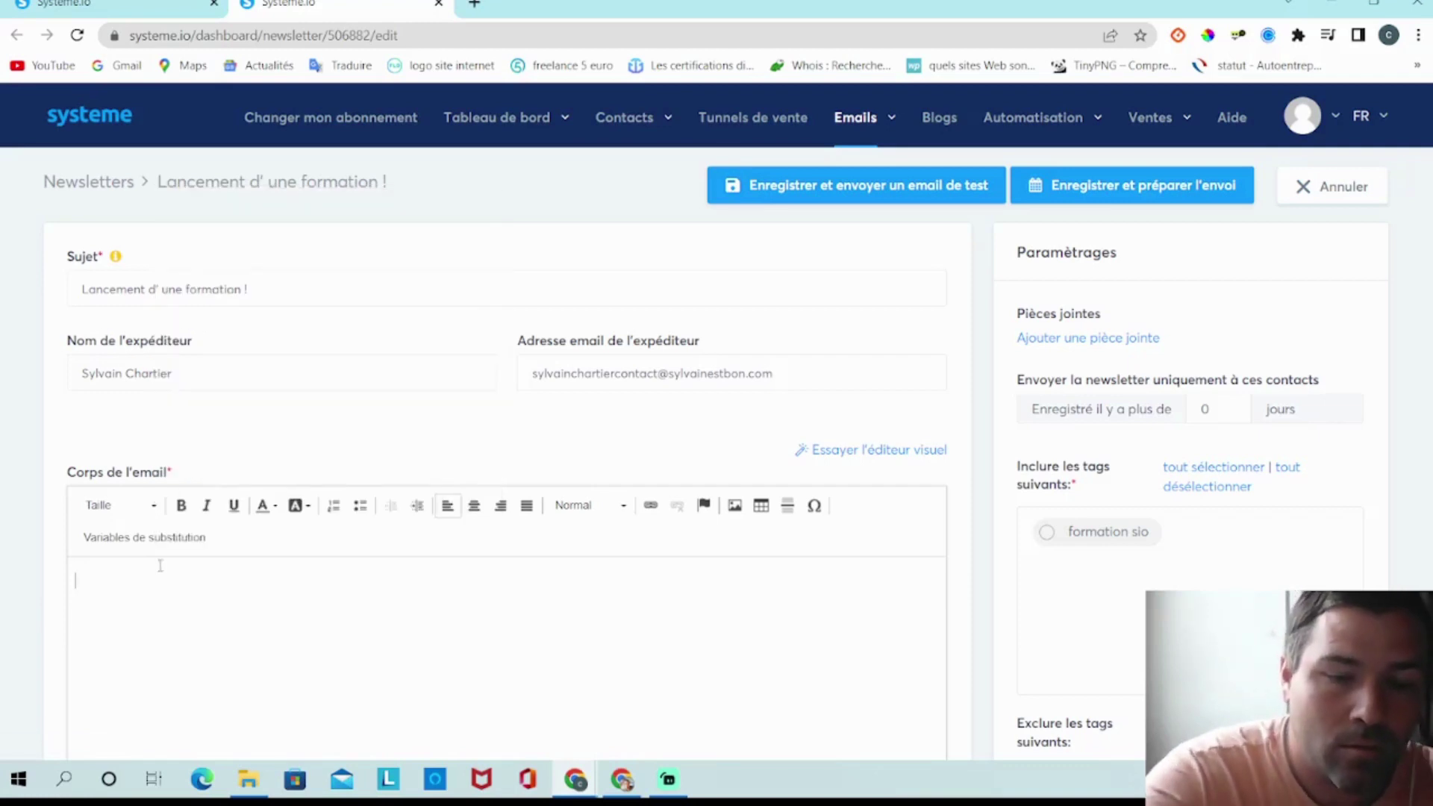
pyautogui.write('Bonjour,  J’ espère que tu as la forme !  Aujourd’ hui je lance une nouvelle formation.  Elle est actuellement en pré lancement.  C’ est à dire que vous pouvez en profiter à prix cassé !  Dès lundi prochain, elle sera à 47 euros.....  Mais aujourd’ hui, vous pouvez en profiter pour seulement 7 euros !  Cliquez ici pour rejoindre la formation.  A tout de suite de l’ autre côté.')
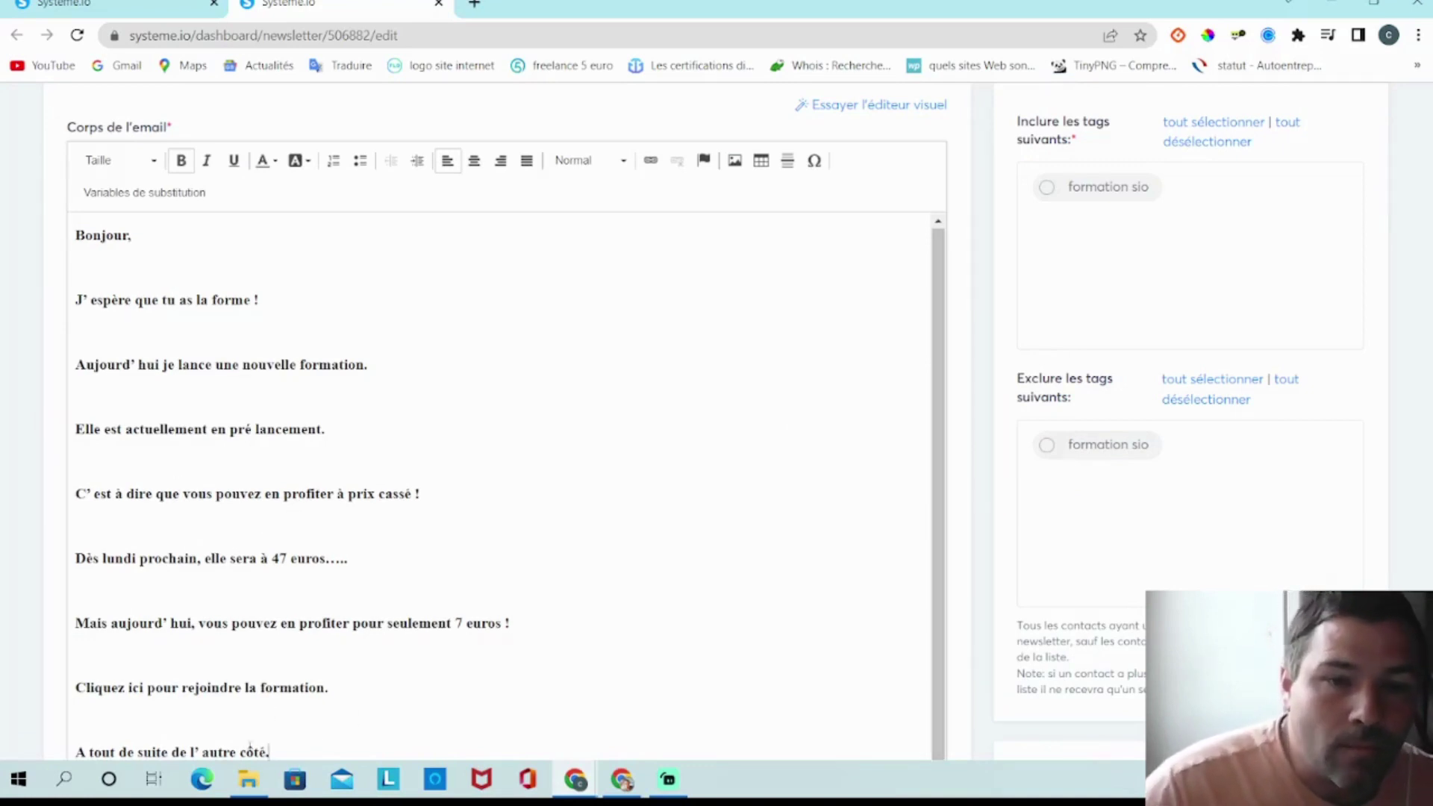
# - Remove the bold formatting from the whole email body text
pyautogui.moveTo(284, 749); pyautogui.dragTo(63, 232)
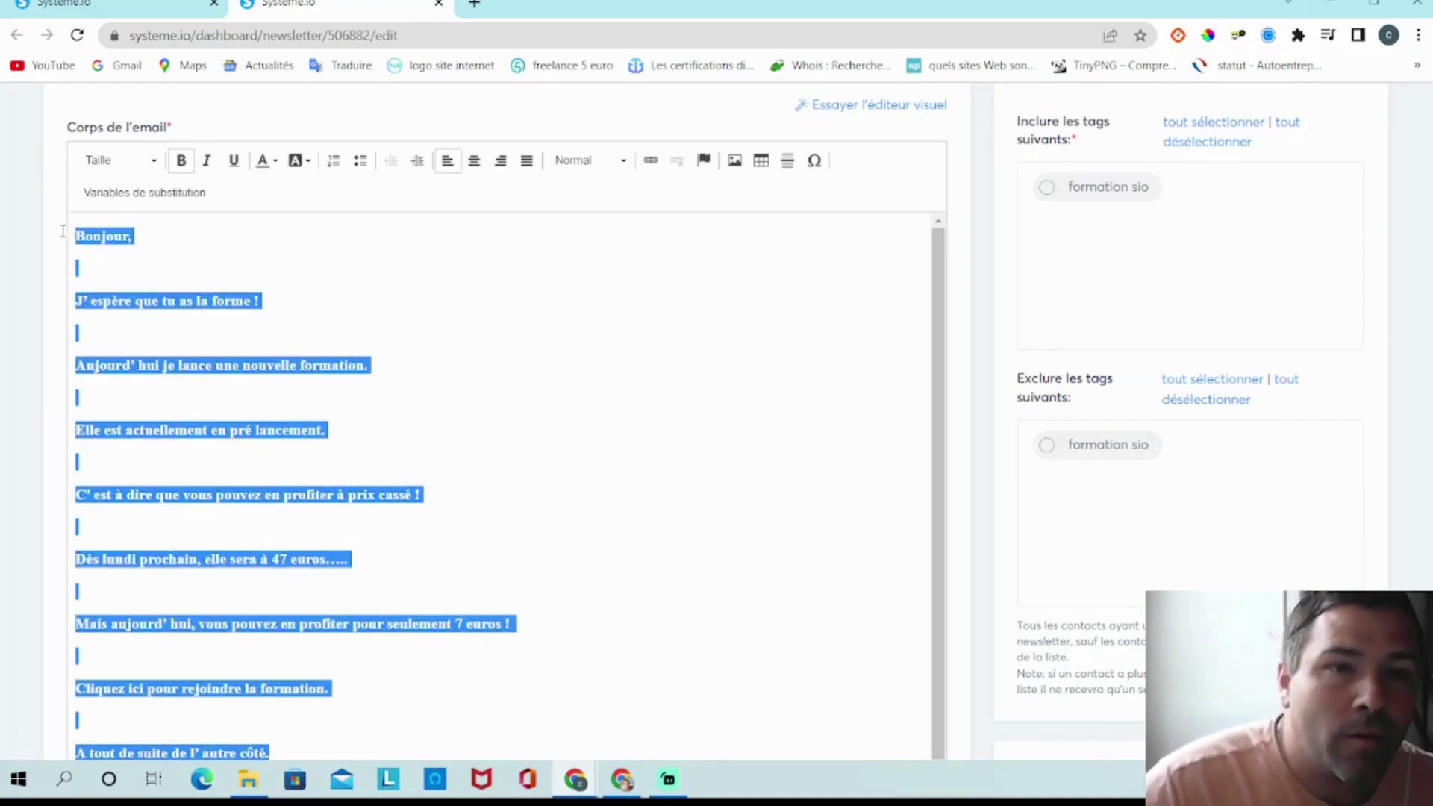
pyautogui.click(182, 165)
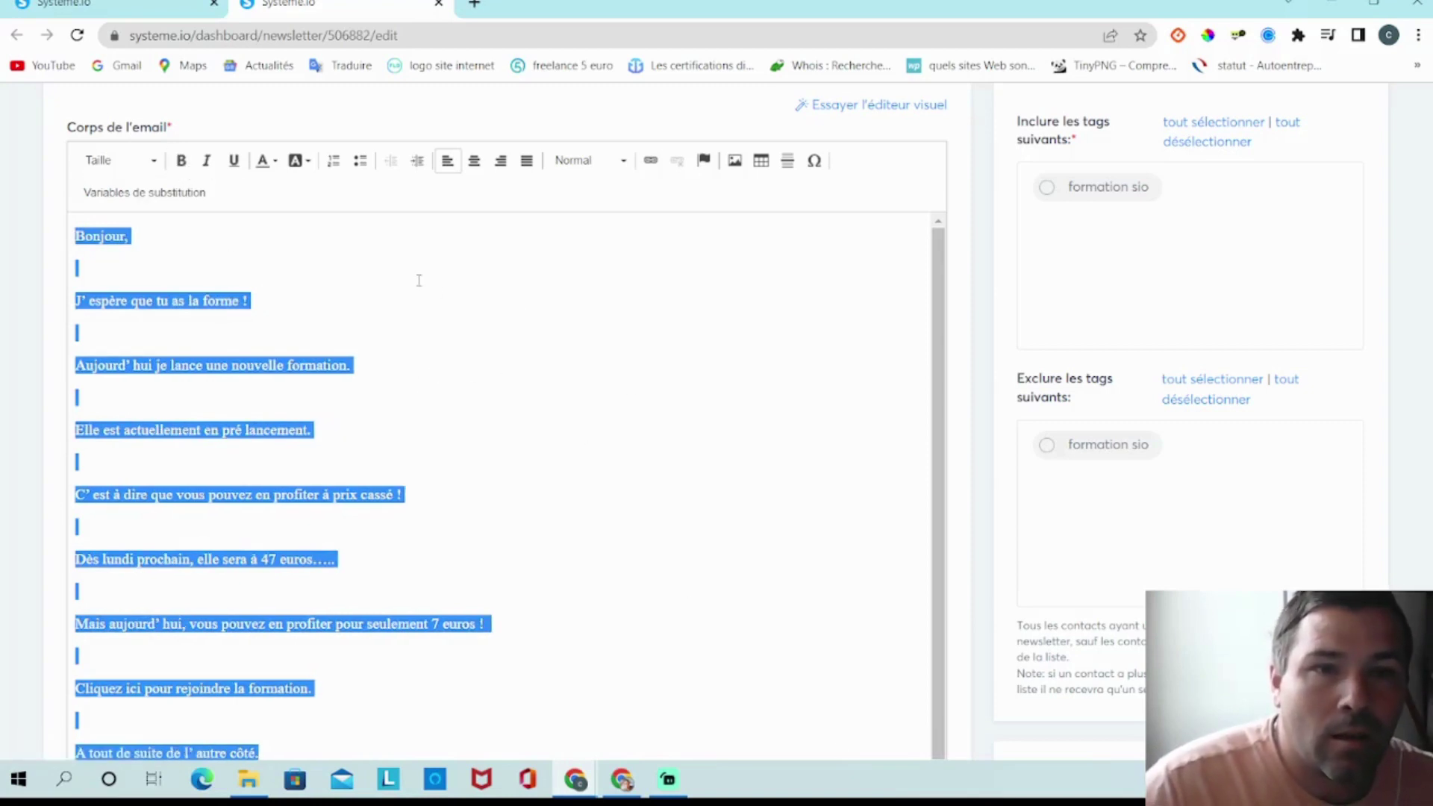
pyautogui.click(213, 236)
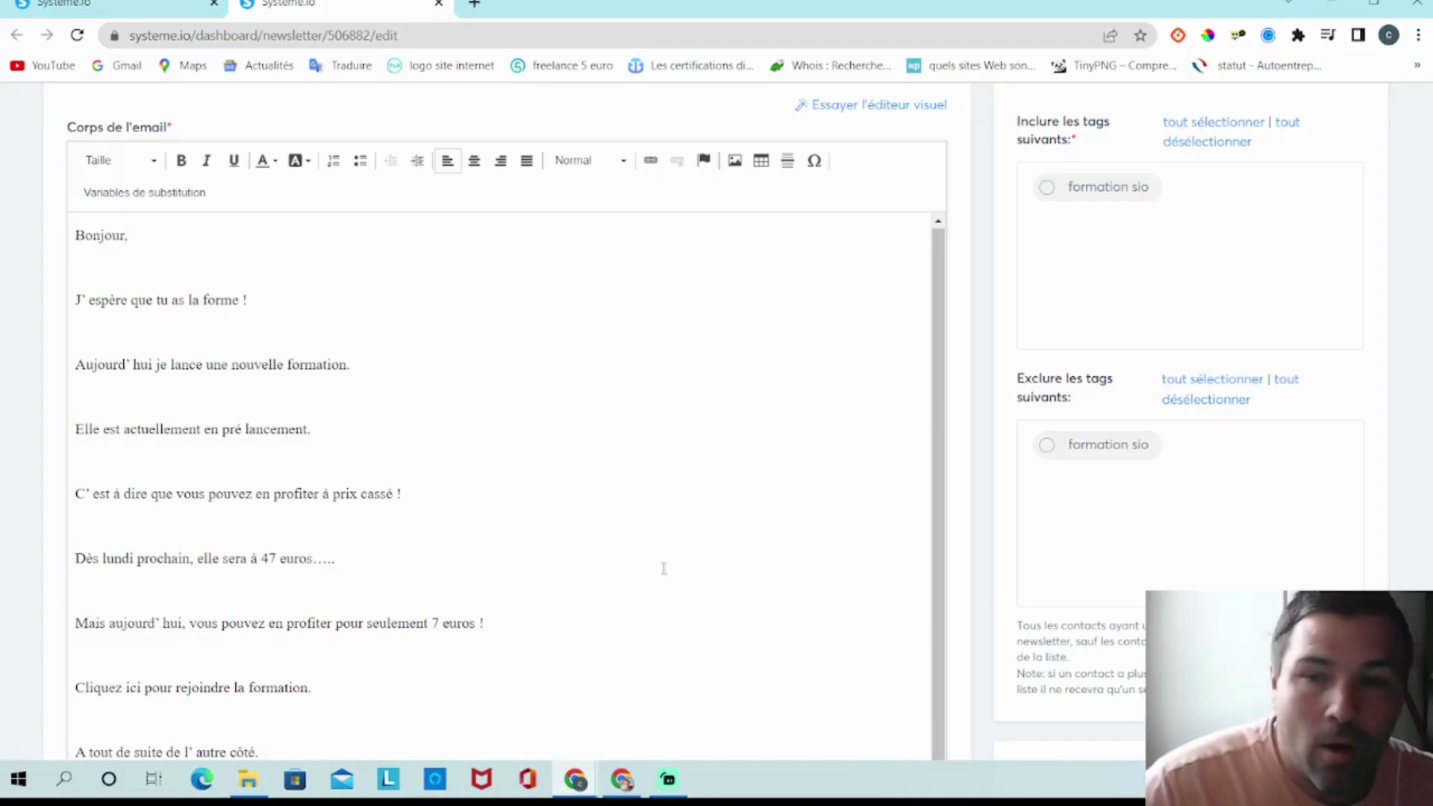
# - Add a space after "Bonjour" in the greeting and copy the {first_name} substitution variable
pyautogui.scroll(-2, 733, 419)
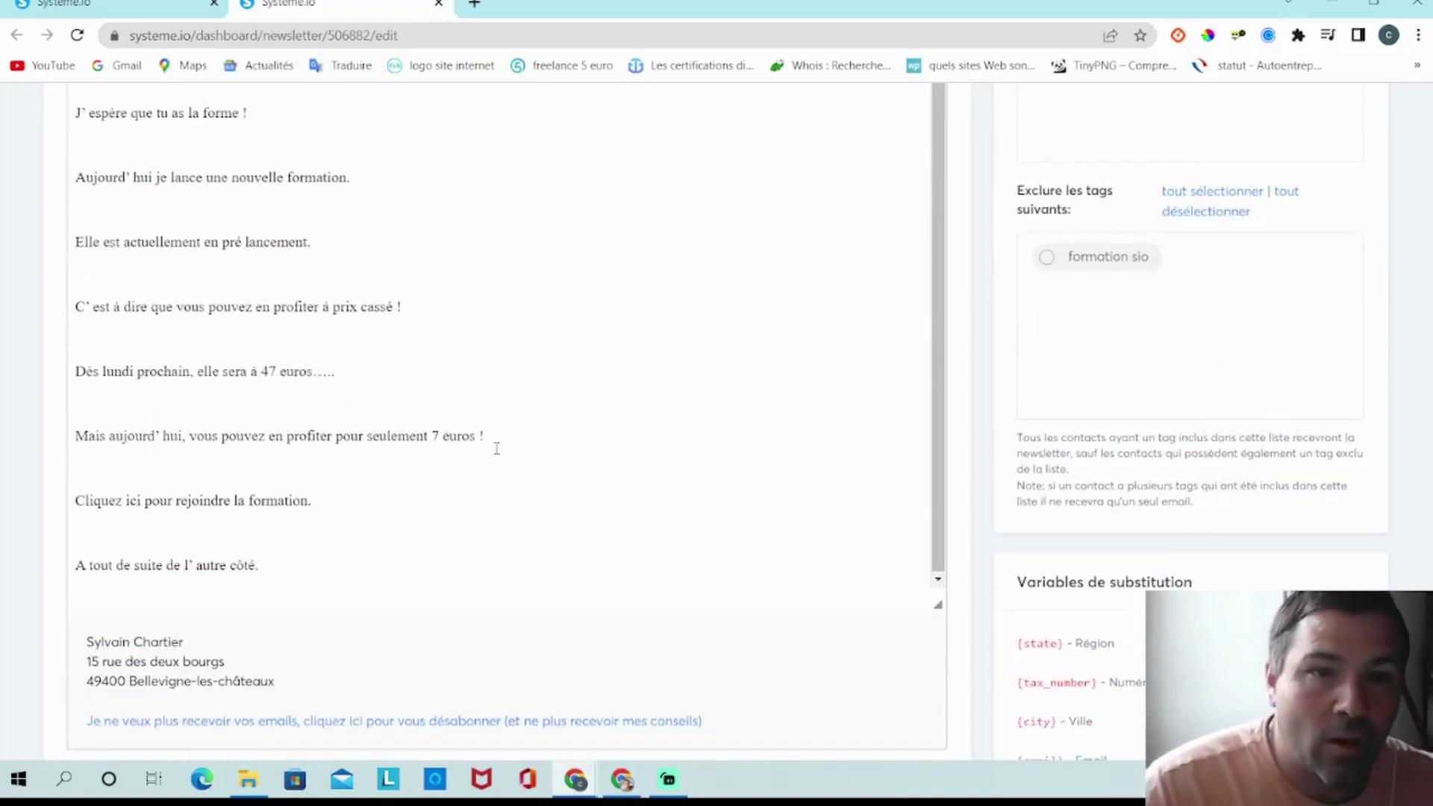
pyautogui.scroll(1, 572, 333)
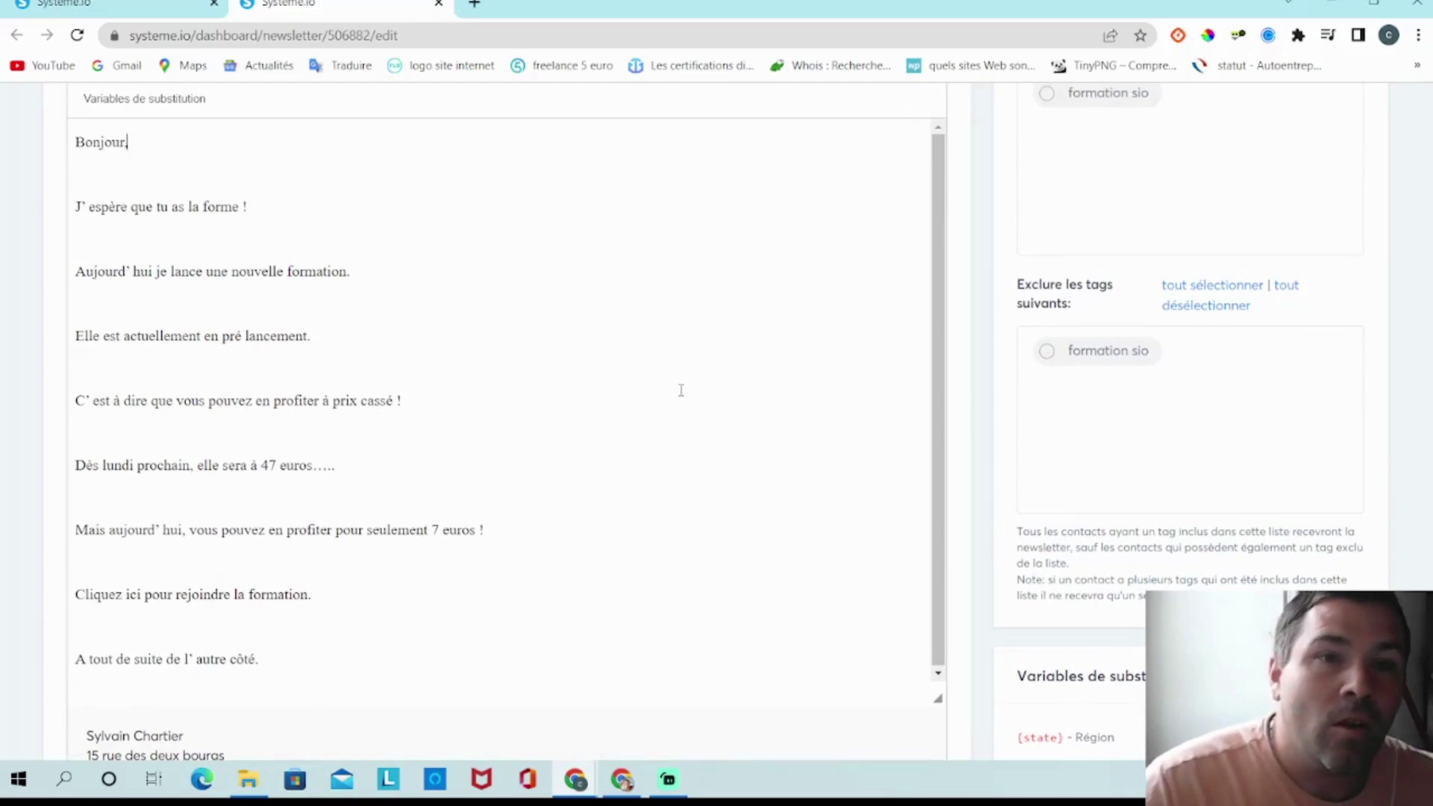
pyautogui.scroll(1, 681, 390)
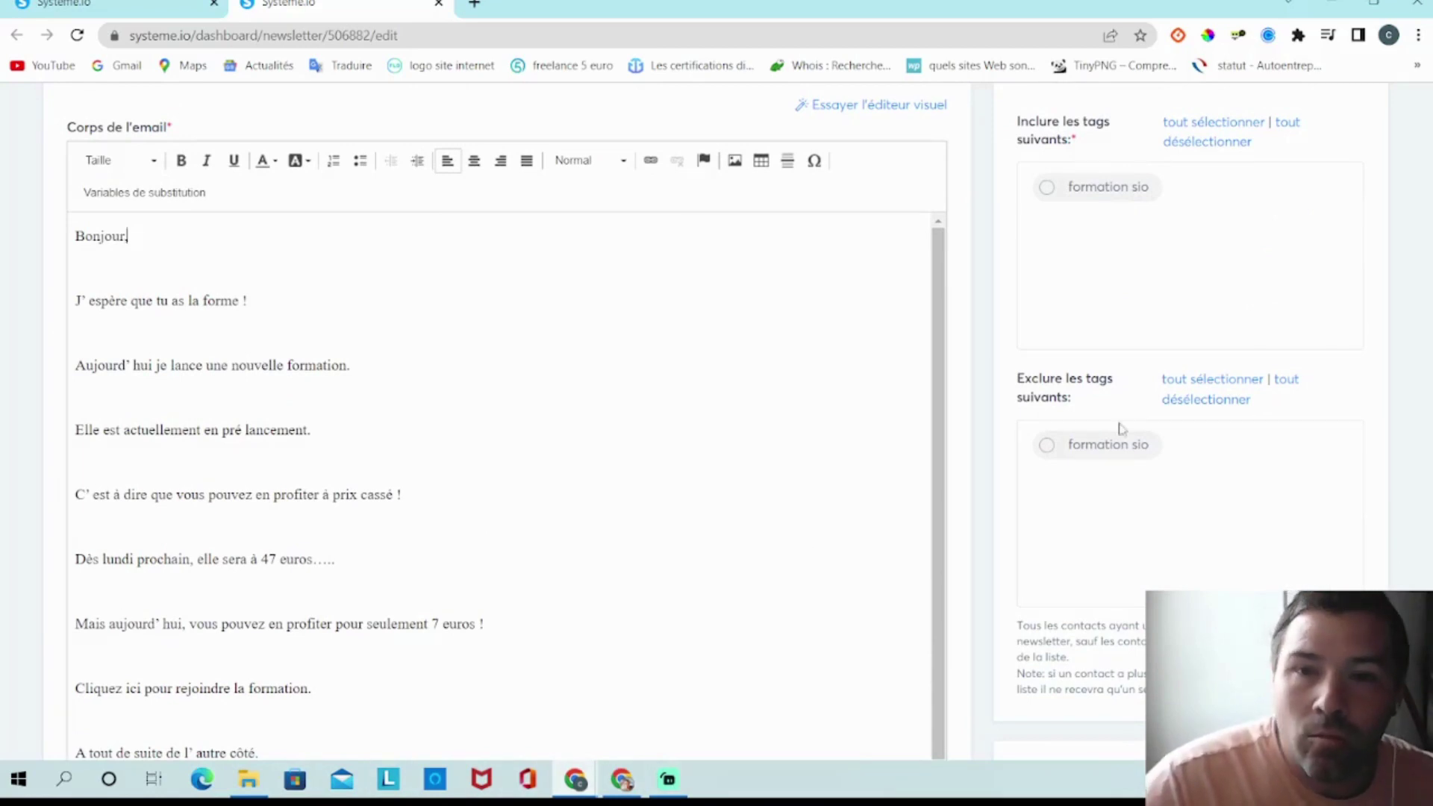
pyautogui.scroll(-1, 543, 299)
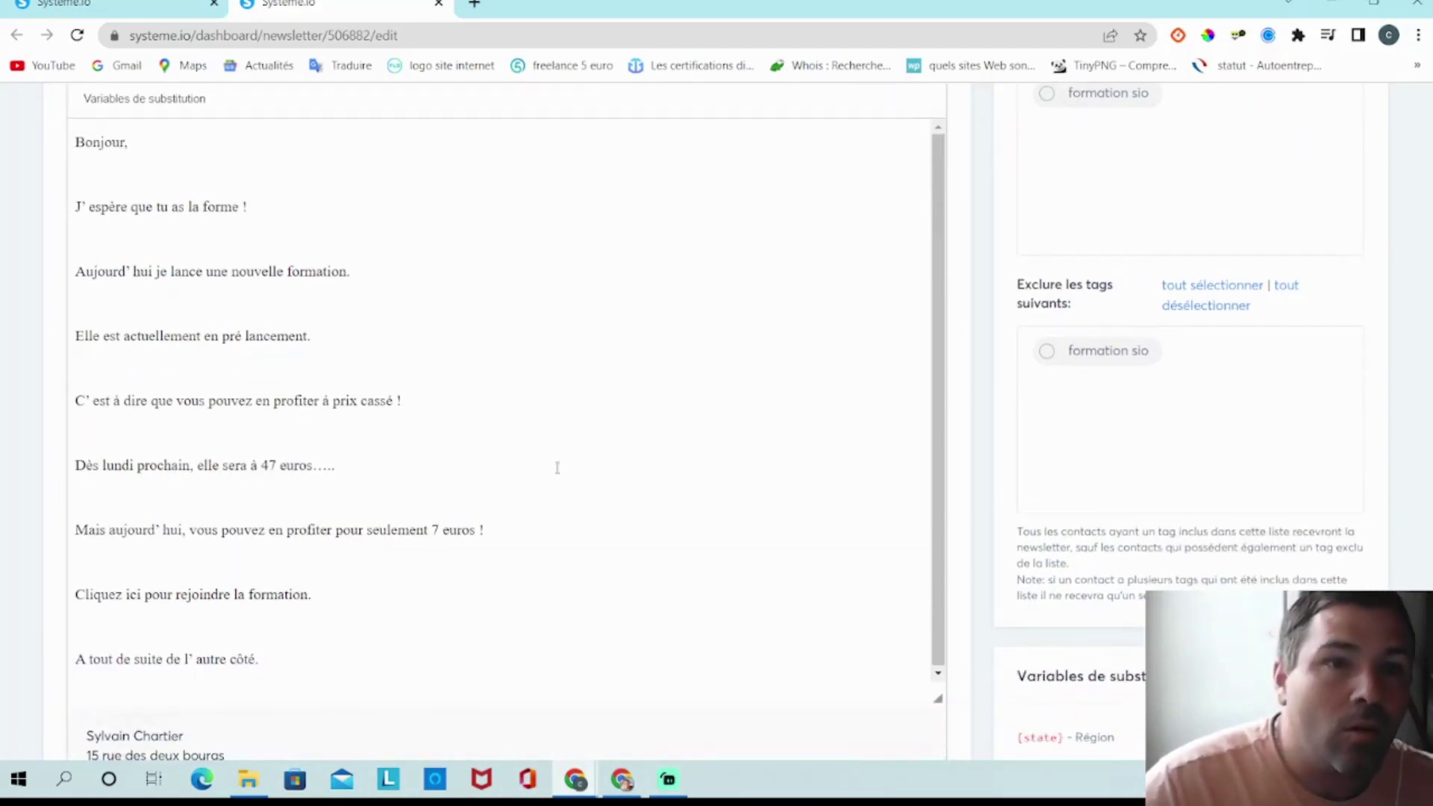
pyautogui.scroll(2, 1201, 508)
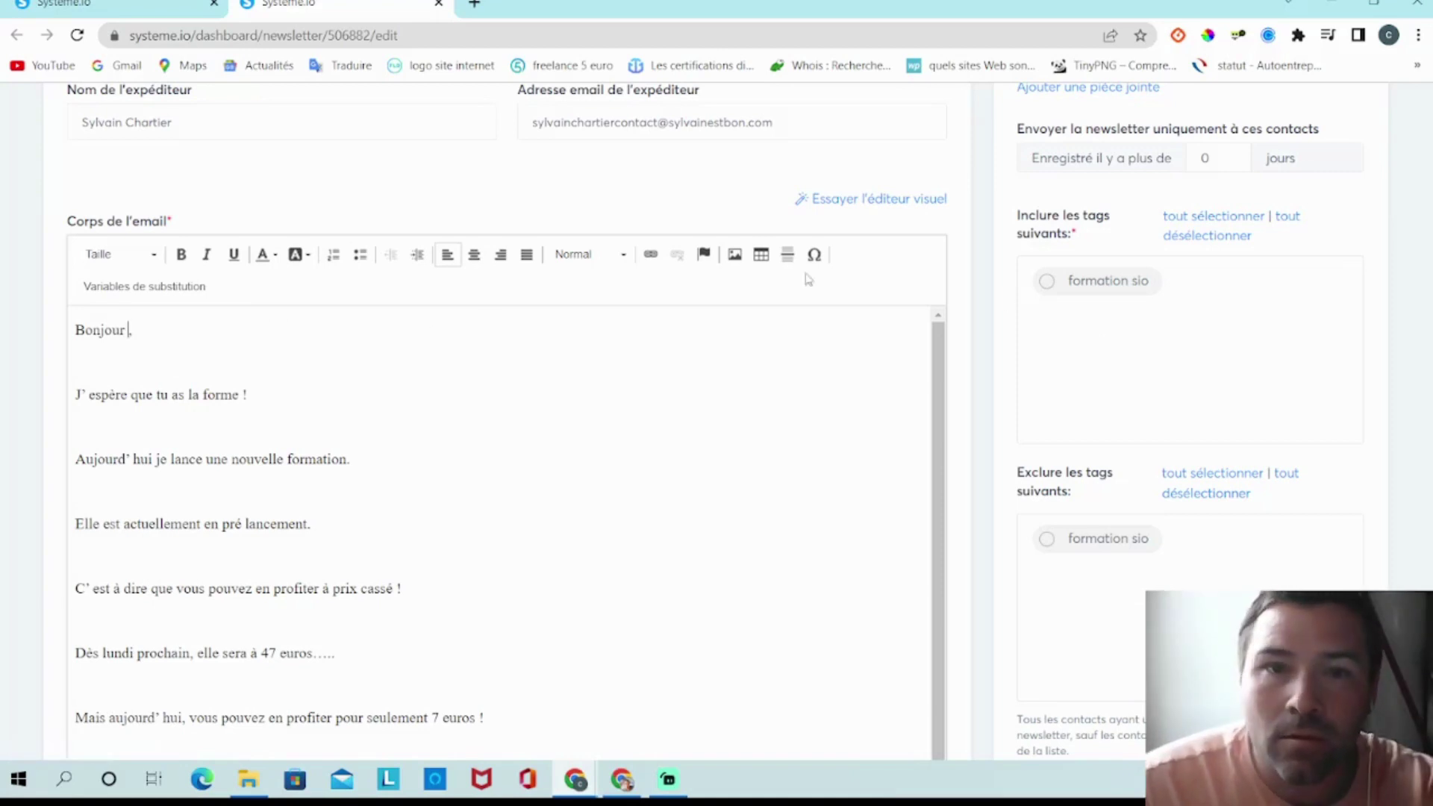
pyautogui.scroll(-5, 898, 289)
pyautogui.scroll(2, 993, 416)
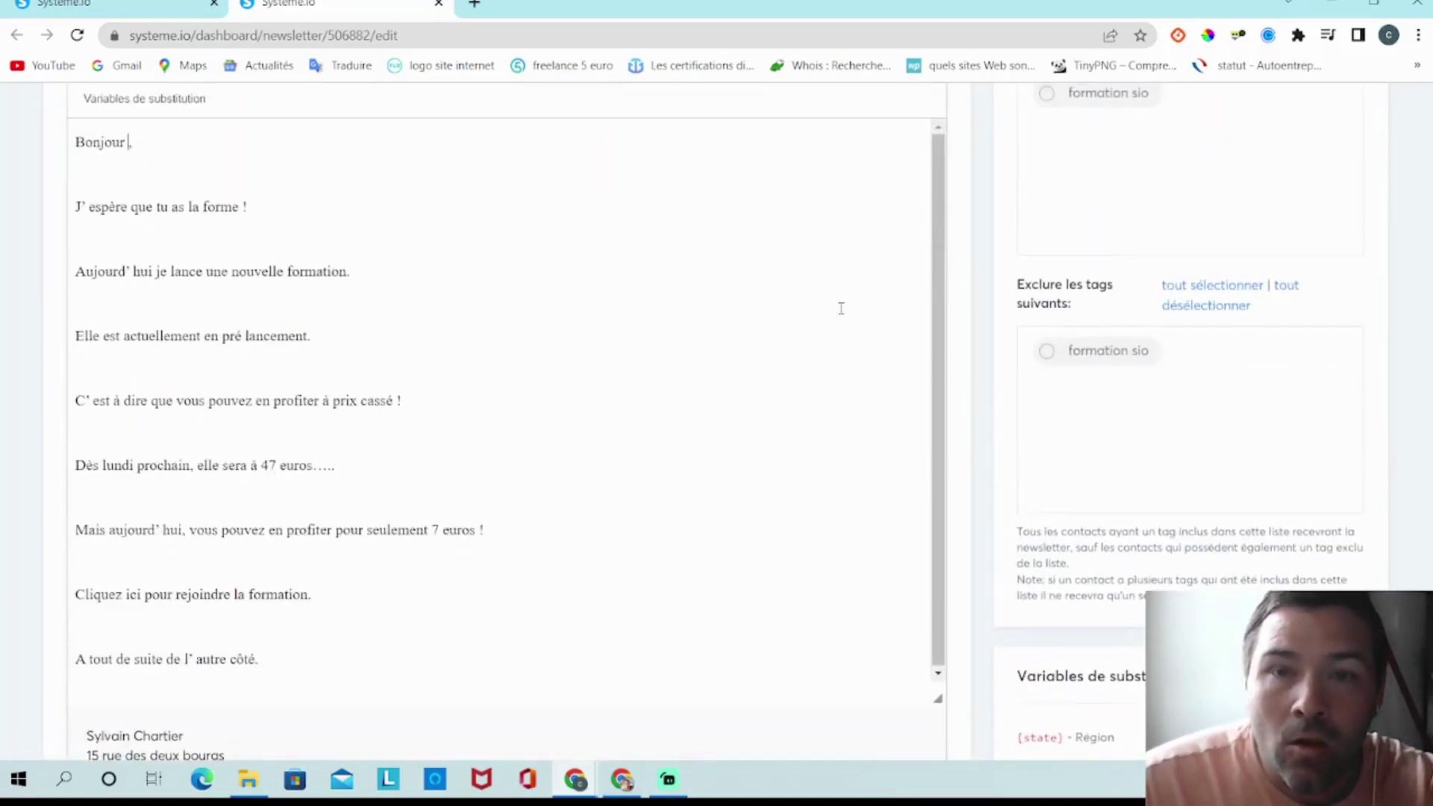
pyautogui.scroll(-2, 1069, 651)
pyautogui.scroll(-2, 1069, 652)
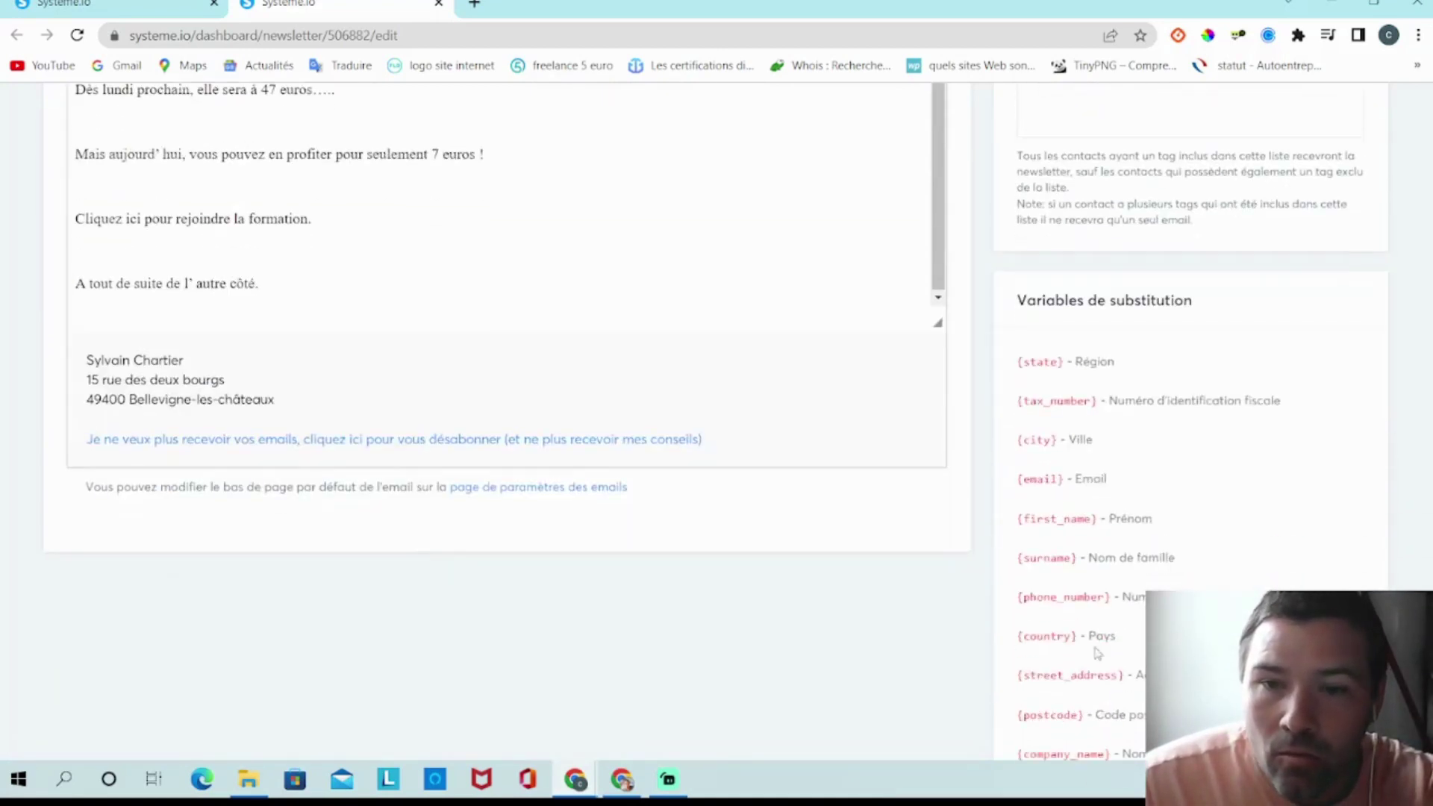
pyautogui.moveTo(1098, 520); pyautogui.dragTo(1017, 519)
pyautogui.rightClick(1024, 523)
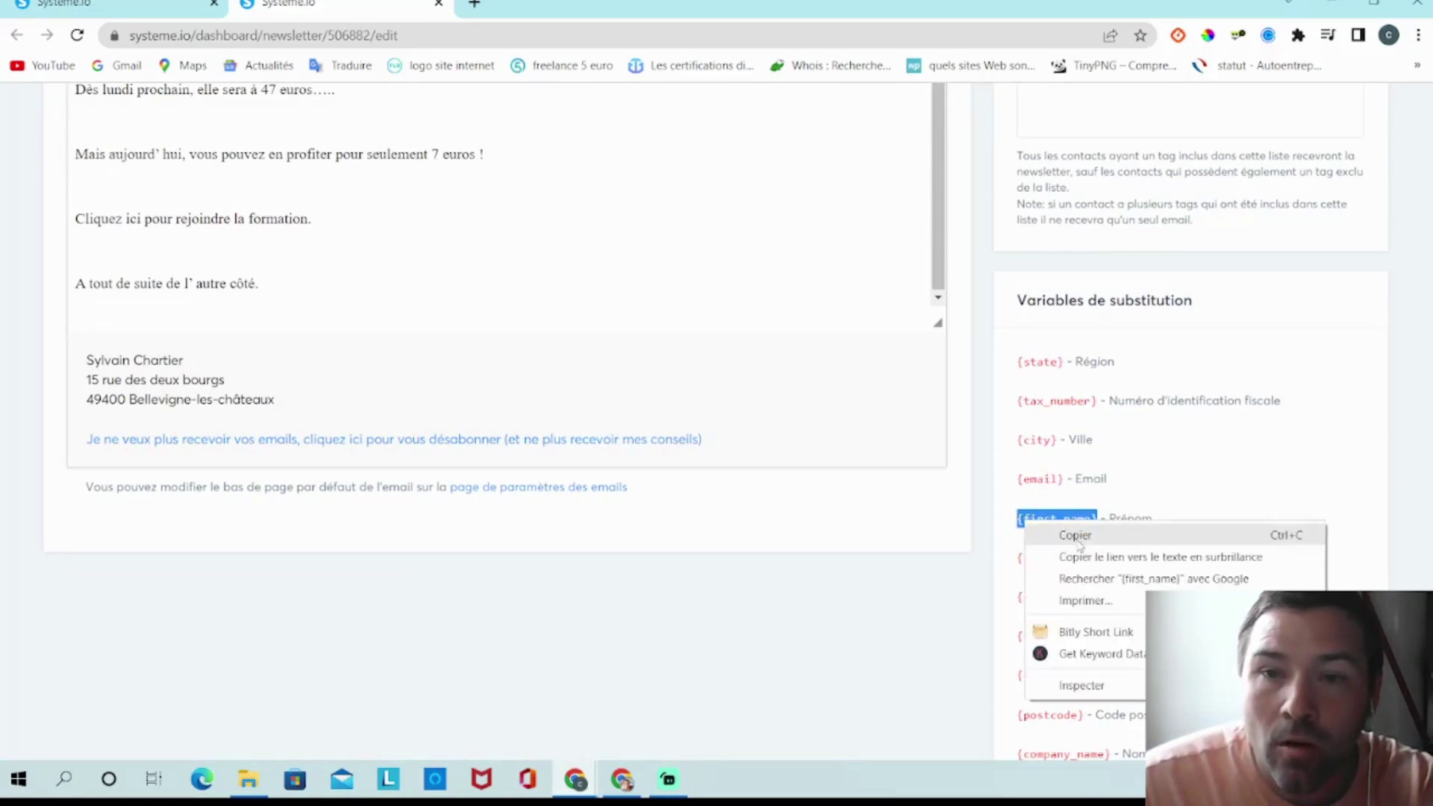
pyautogui.click(1077, 542)
# - Insert the copied {first_name} variable between "Bonjour" and the comma in the email greeting
pyautogui.scroll(3, 523, 268)
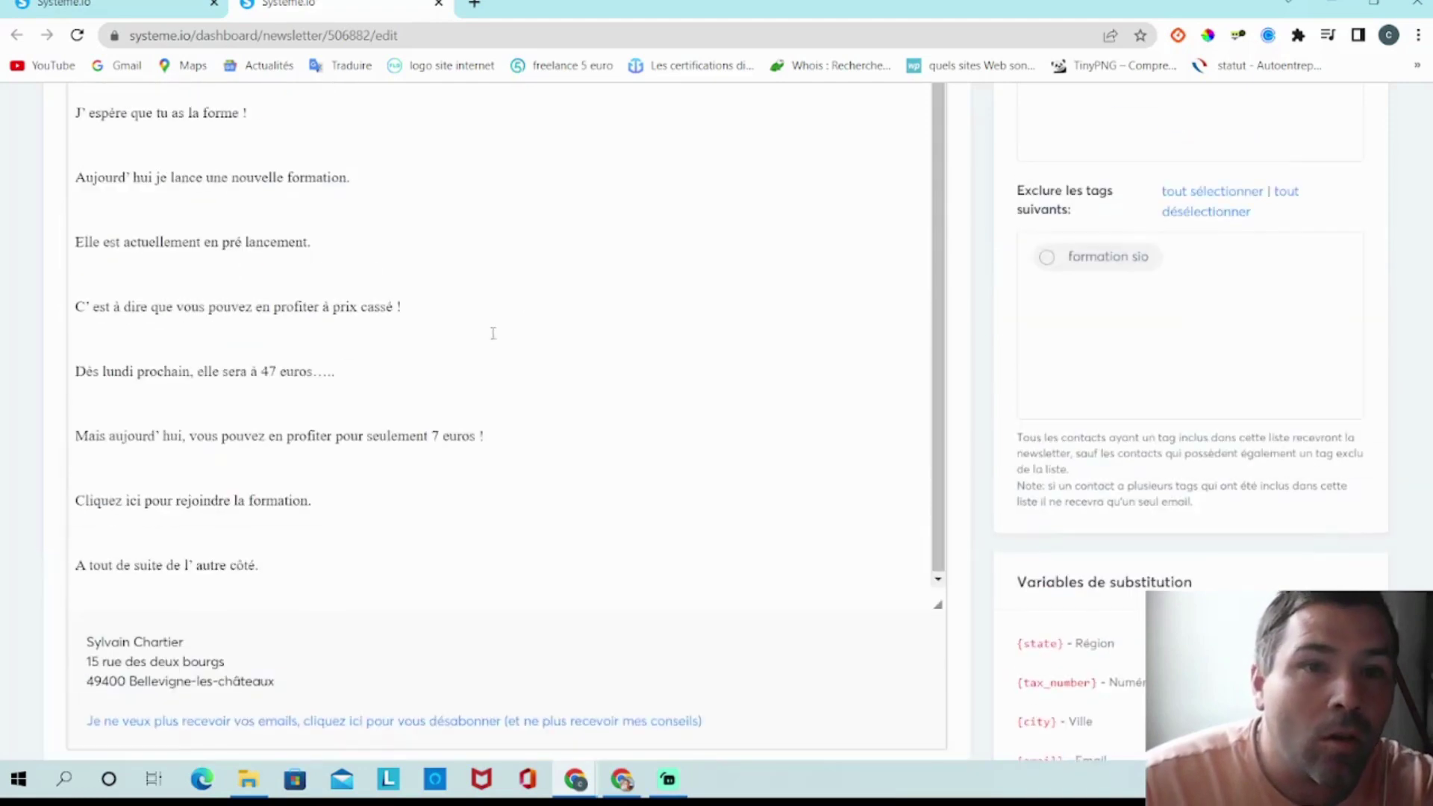
pyautogui.scroll(2, 184, 127)
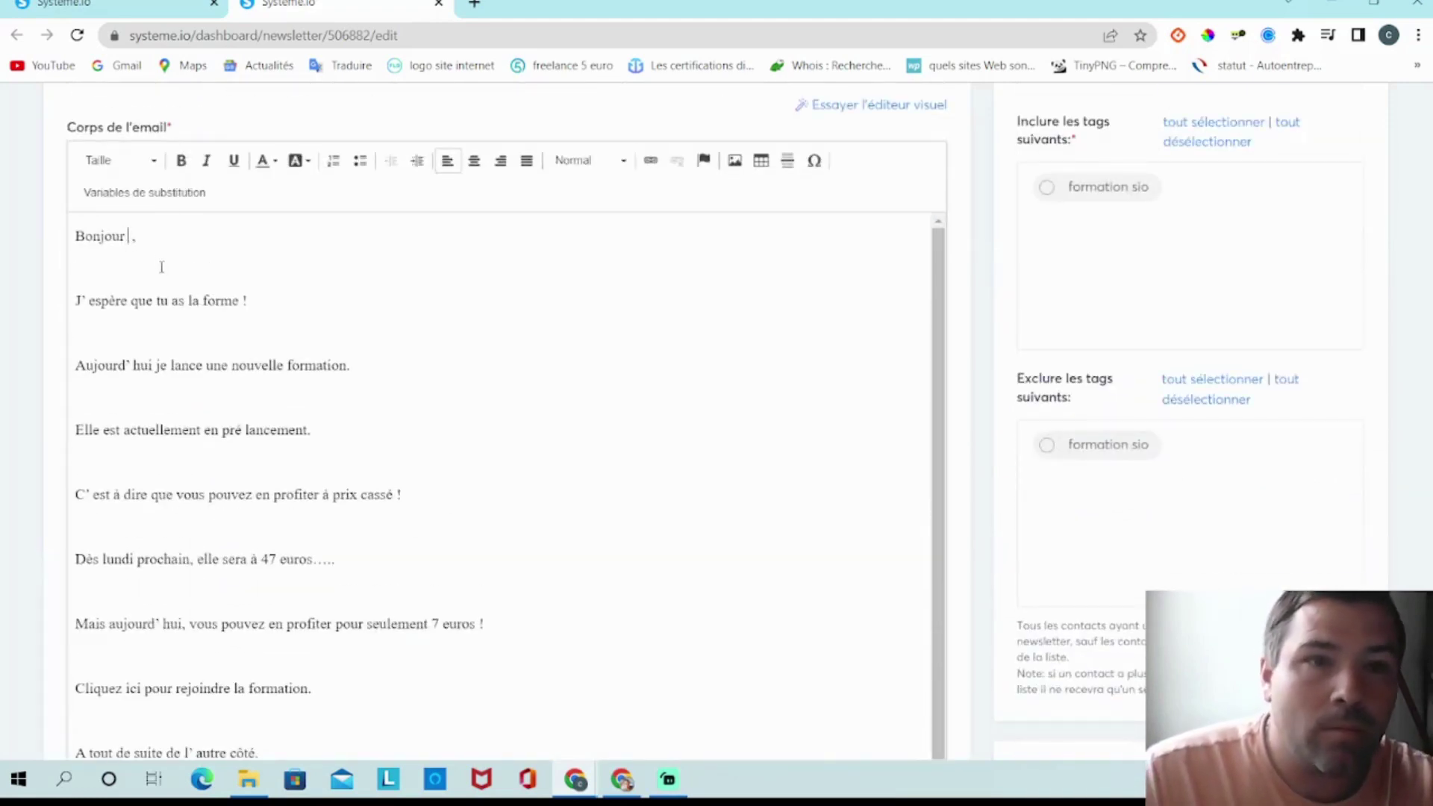
pyautogui.rightClick(127, 235)
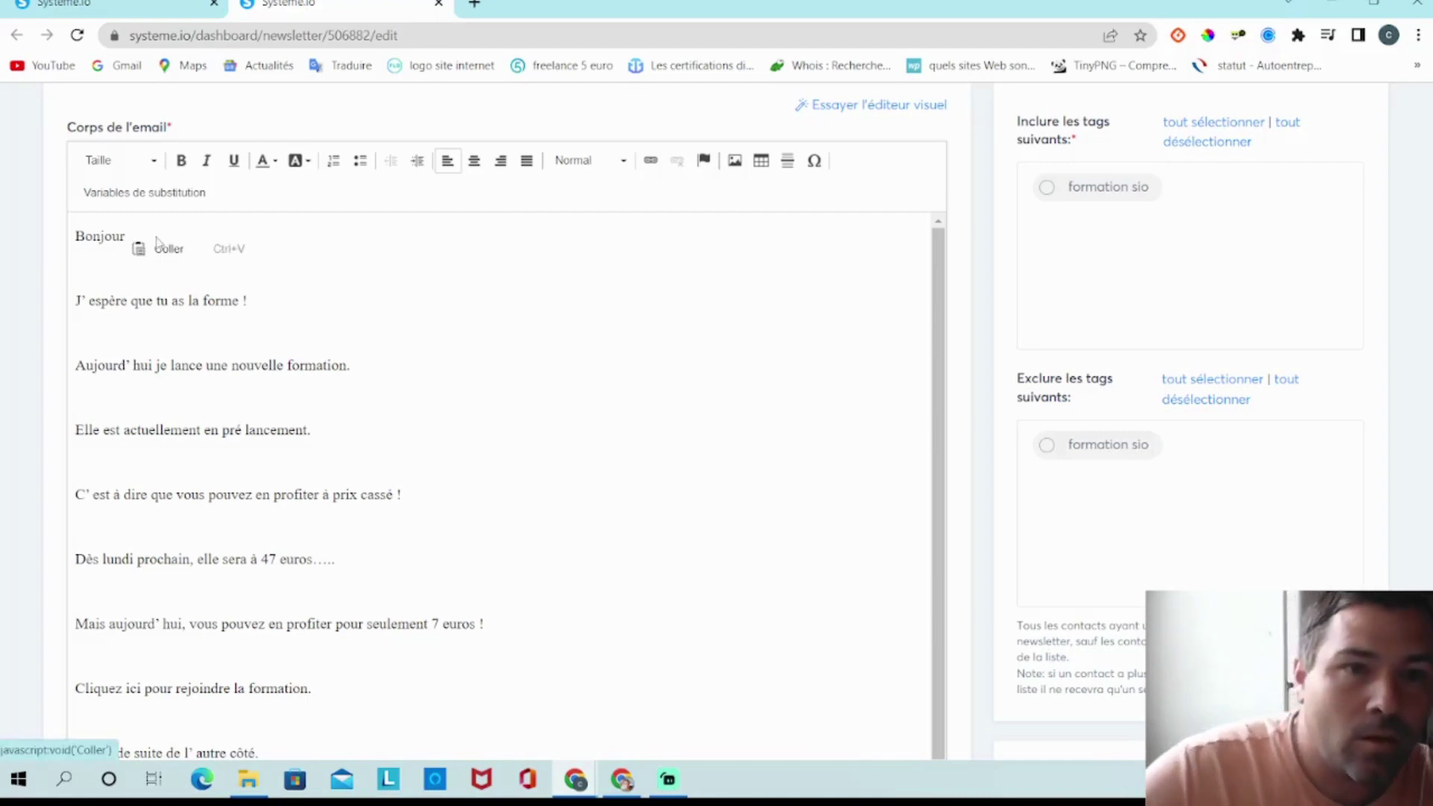
pyautogui.click(282, 290)
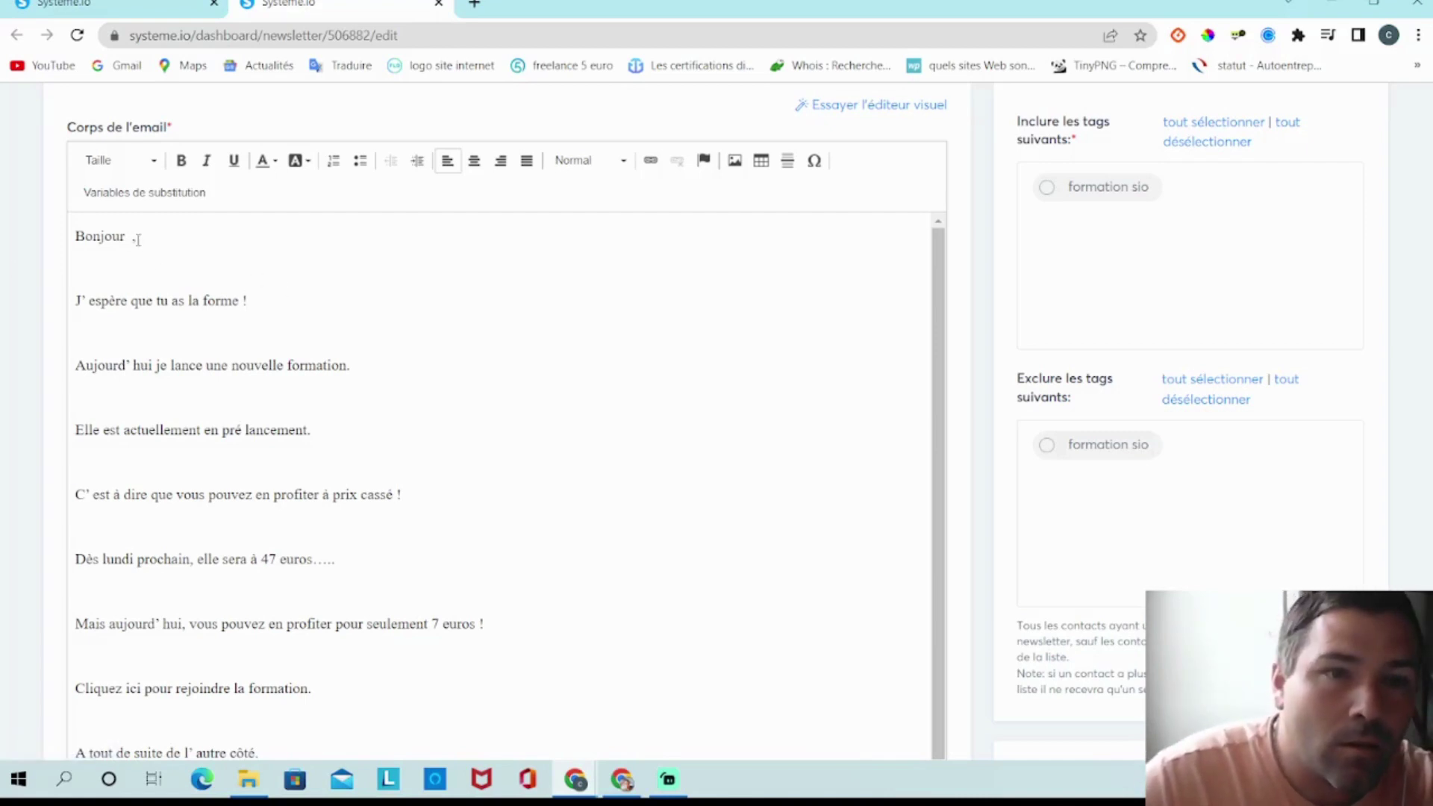
pyautogui.hotkey('ctrl', 'v')
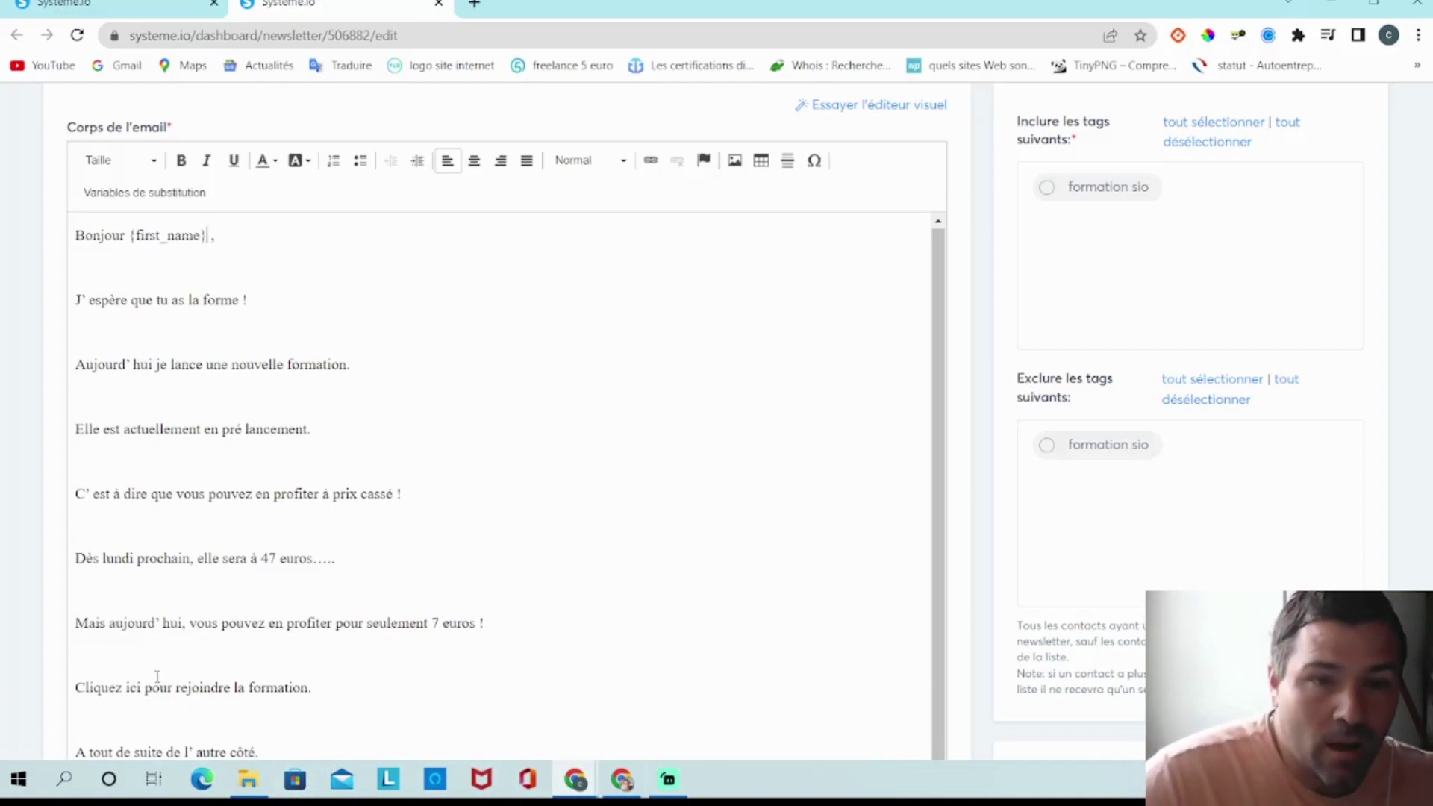
# - Start adding a URL link to the sentence "Cliquez ici pour rejoindre la formation." in the email body
pyautogui.scroll(-2, 381, 636)
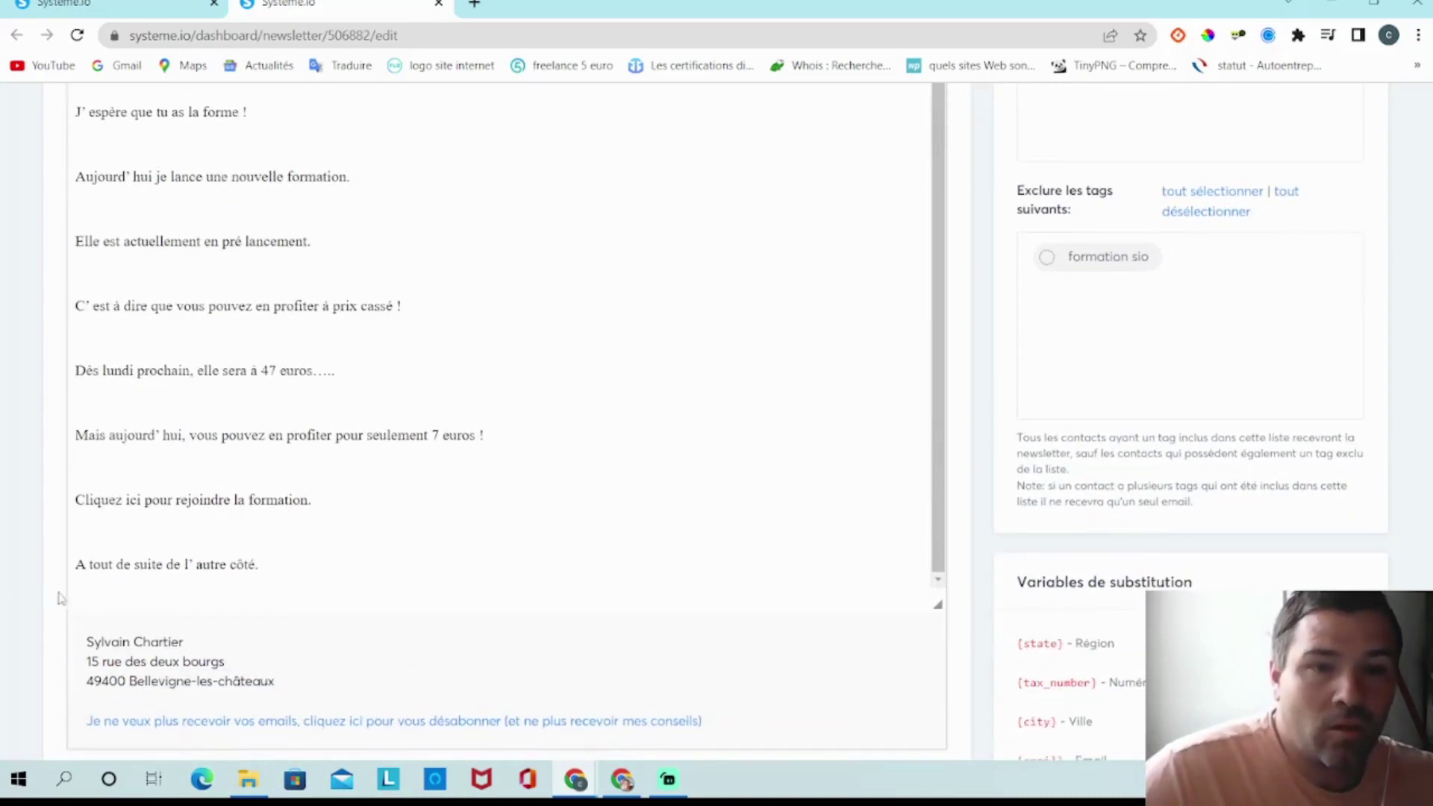
pyautogui.click(338, 508)
pyautogui.moveTo(323, 508); pyautogui.dragTo(74, 507)
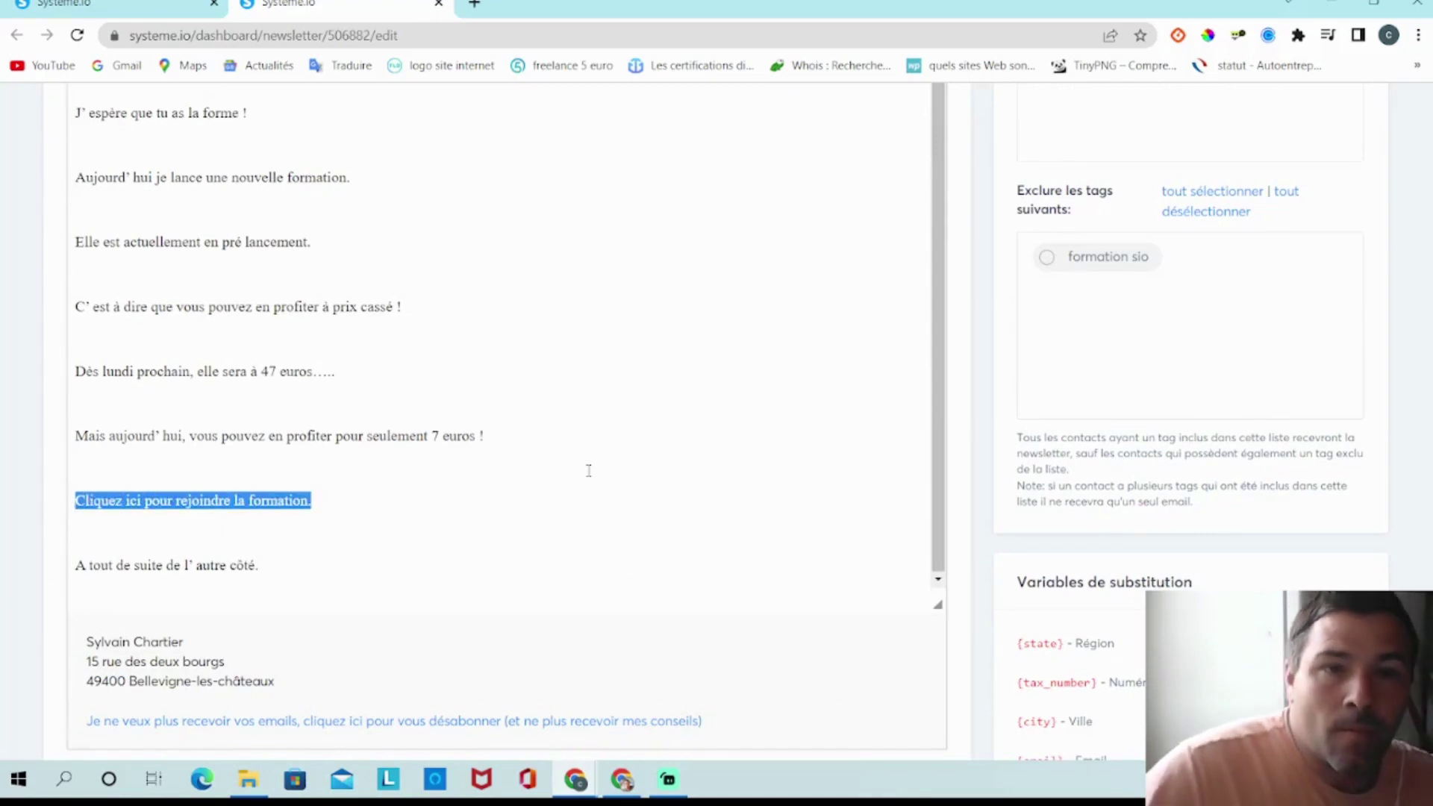
pyautogui.scroll(5, 803, 311)
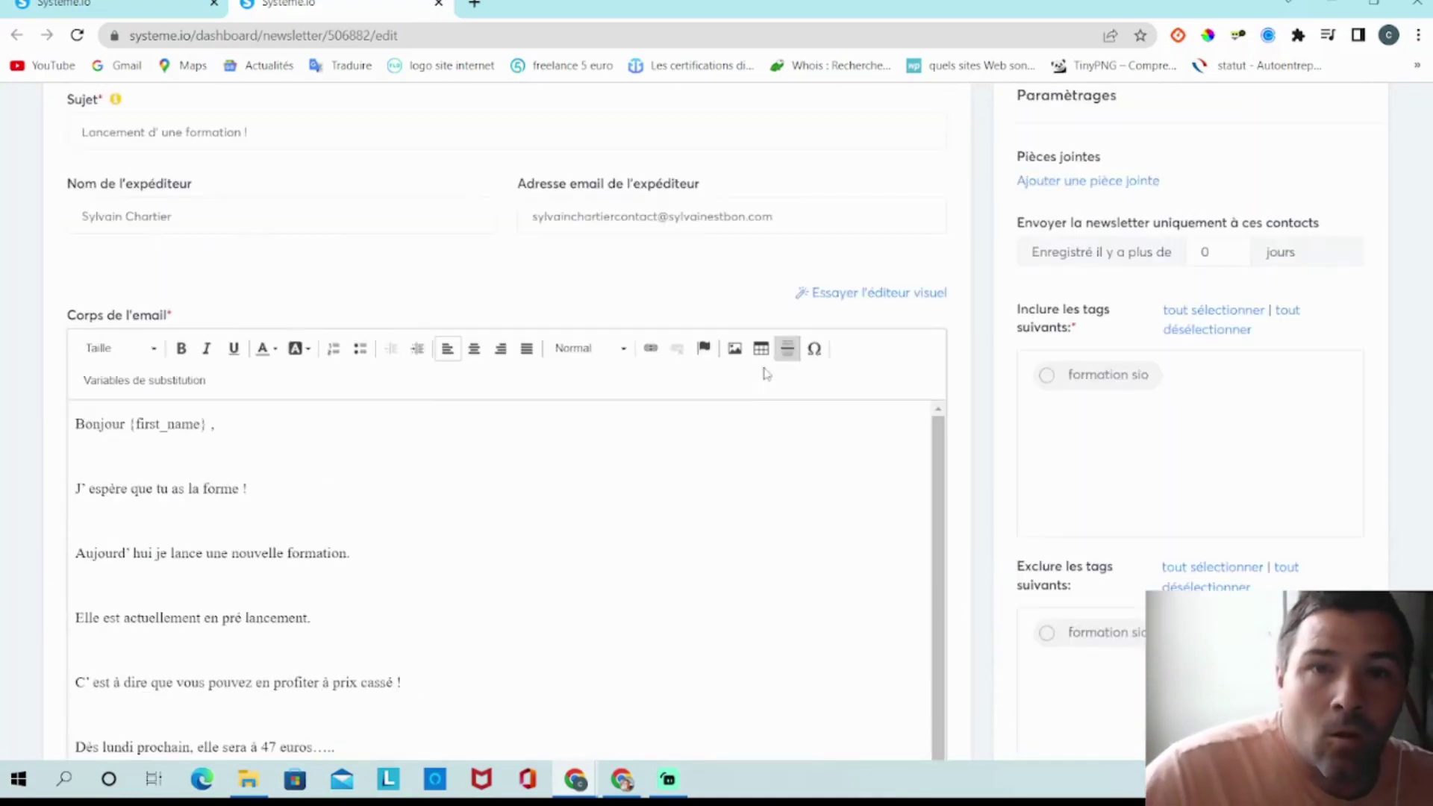
pyautogui.click(646, 350)
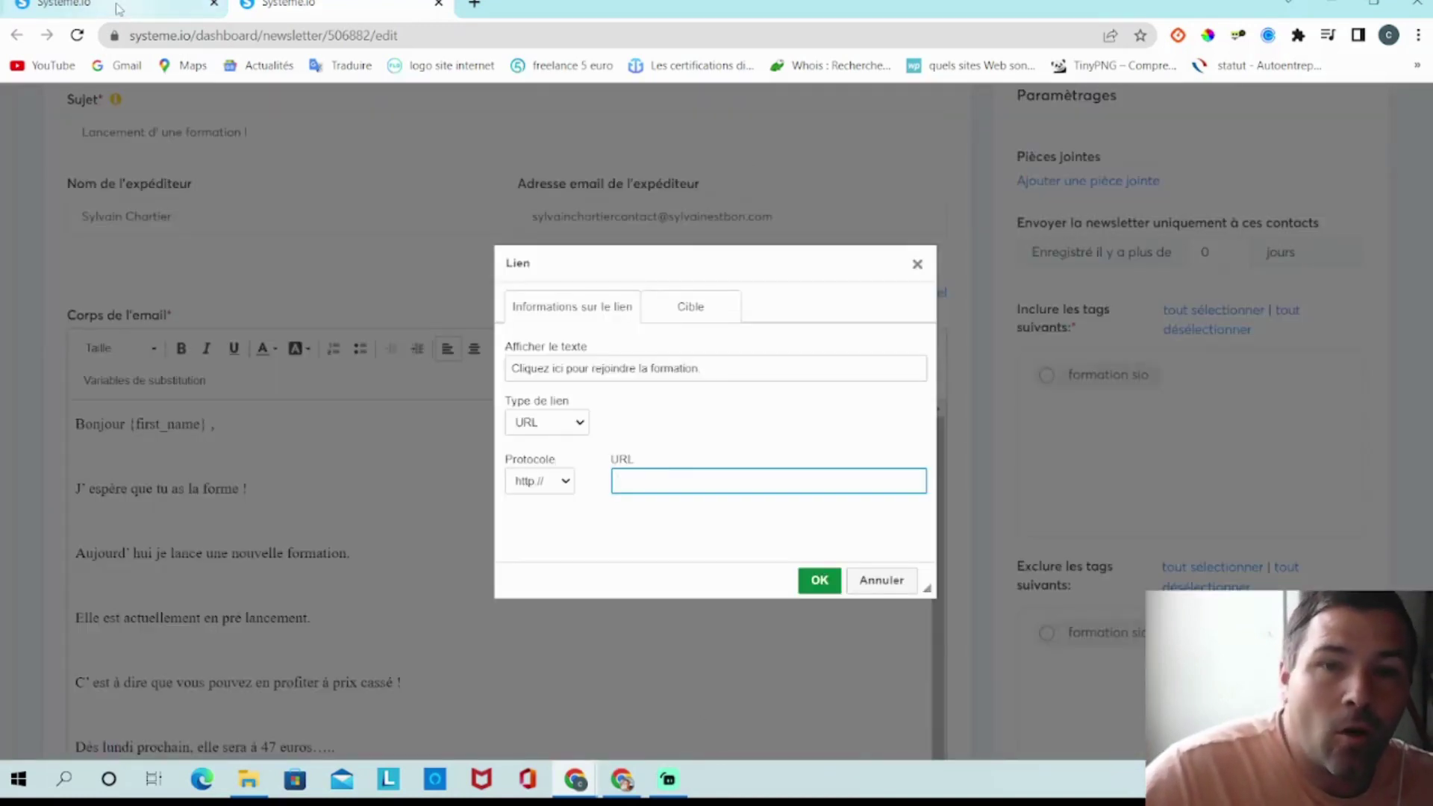
# - Copy the full page link of the "mon tunnel de vente" sales page from the "test vidéo" funnel
pyautogui.click(147, 4)
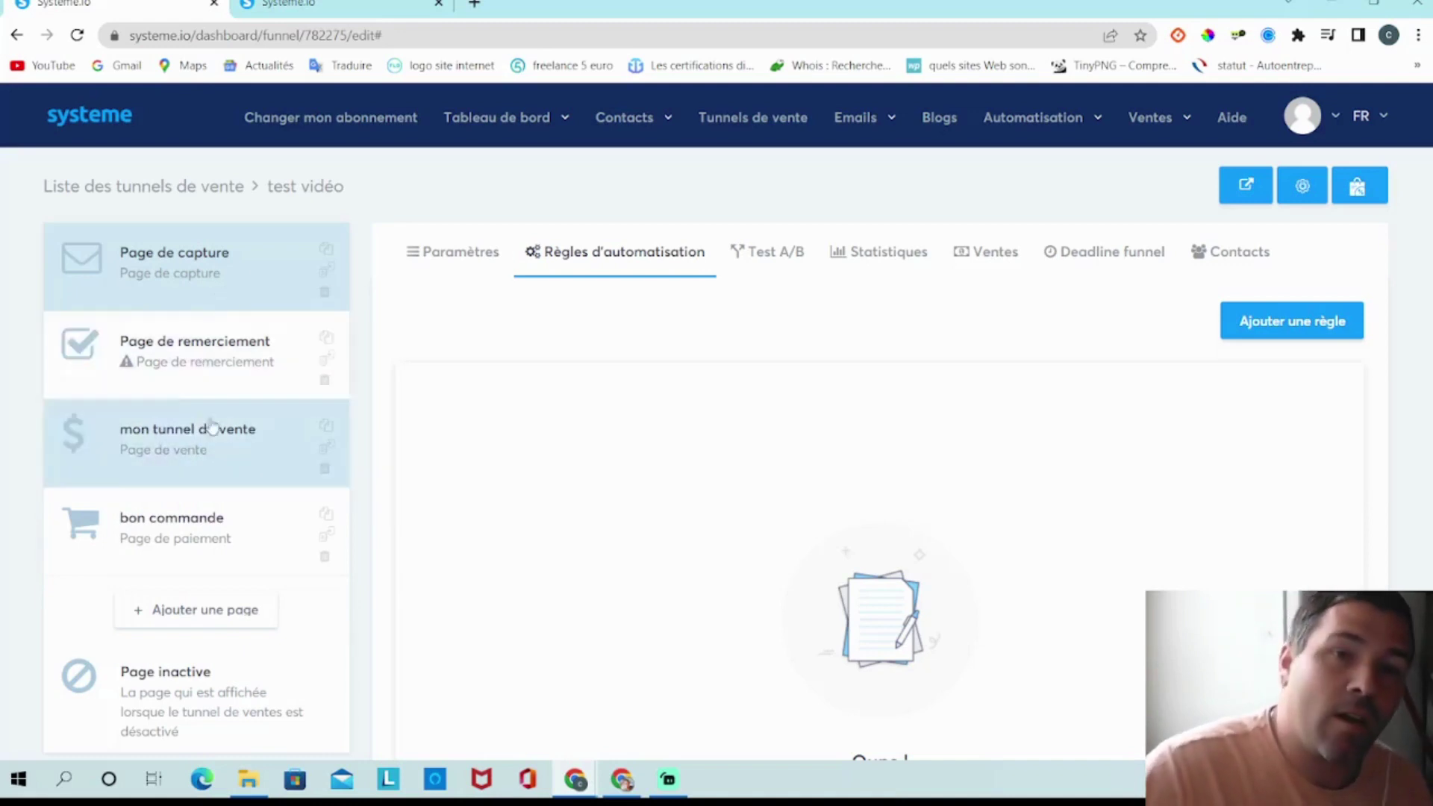
pyautogui.click(193, 450)
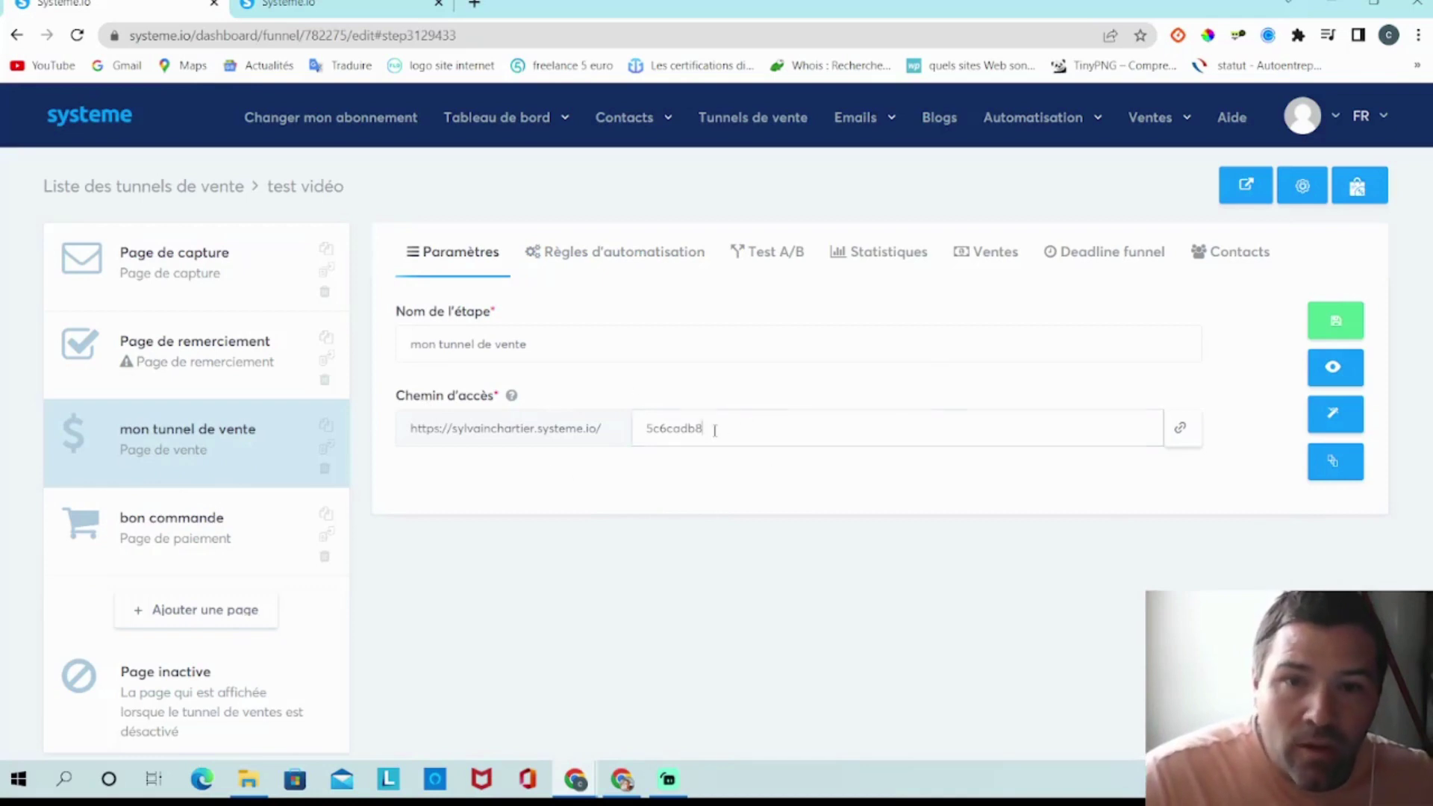
pyautogui.moveTo(731, 431); pyautogui.dragTo(641, 429)
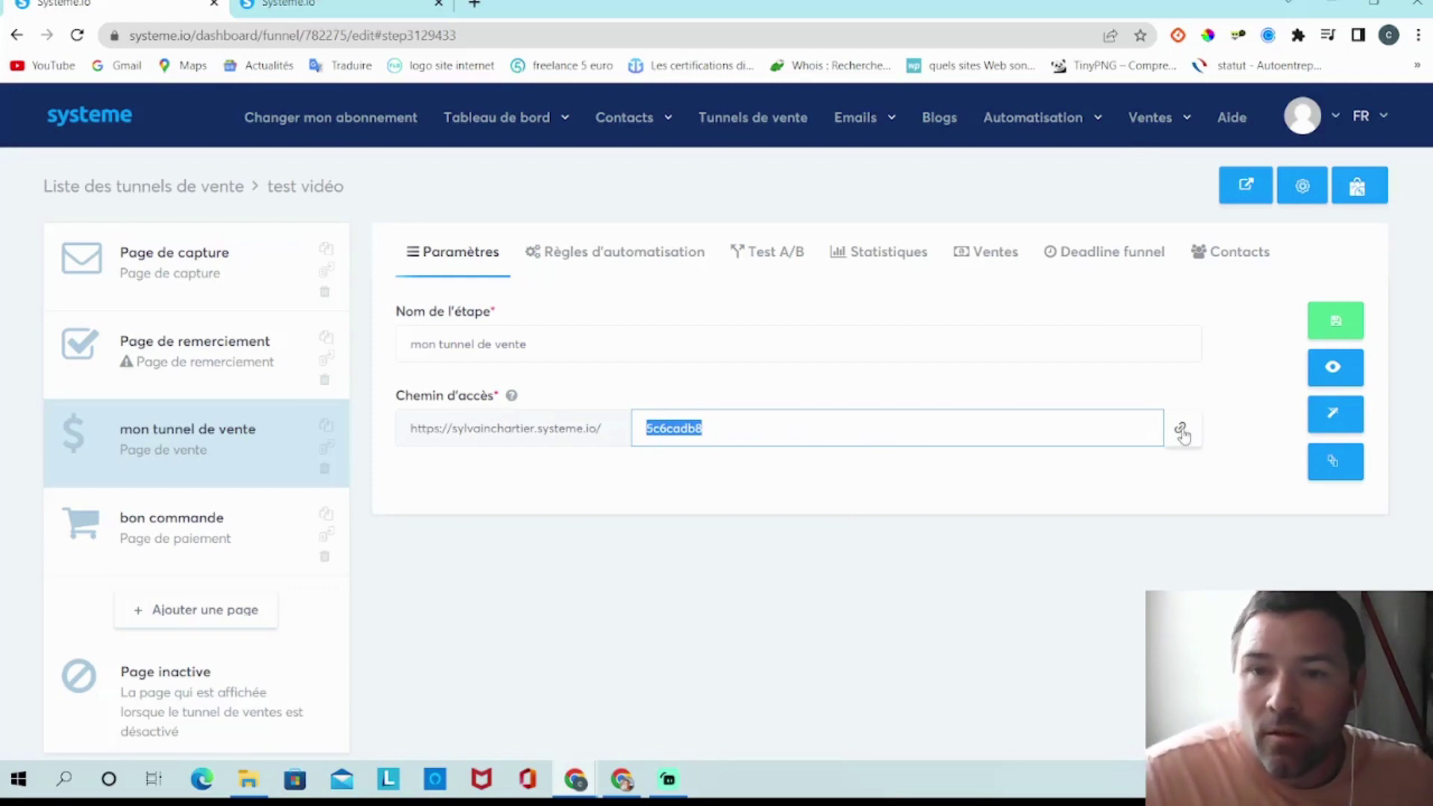
pyautogui.click(865, 442)
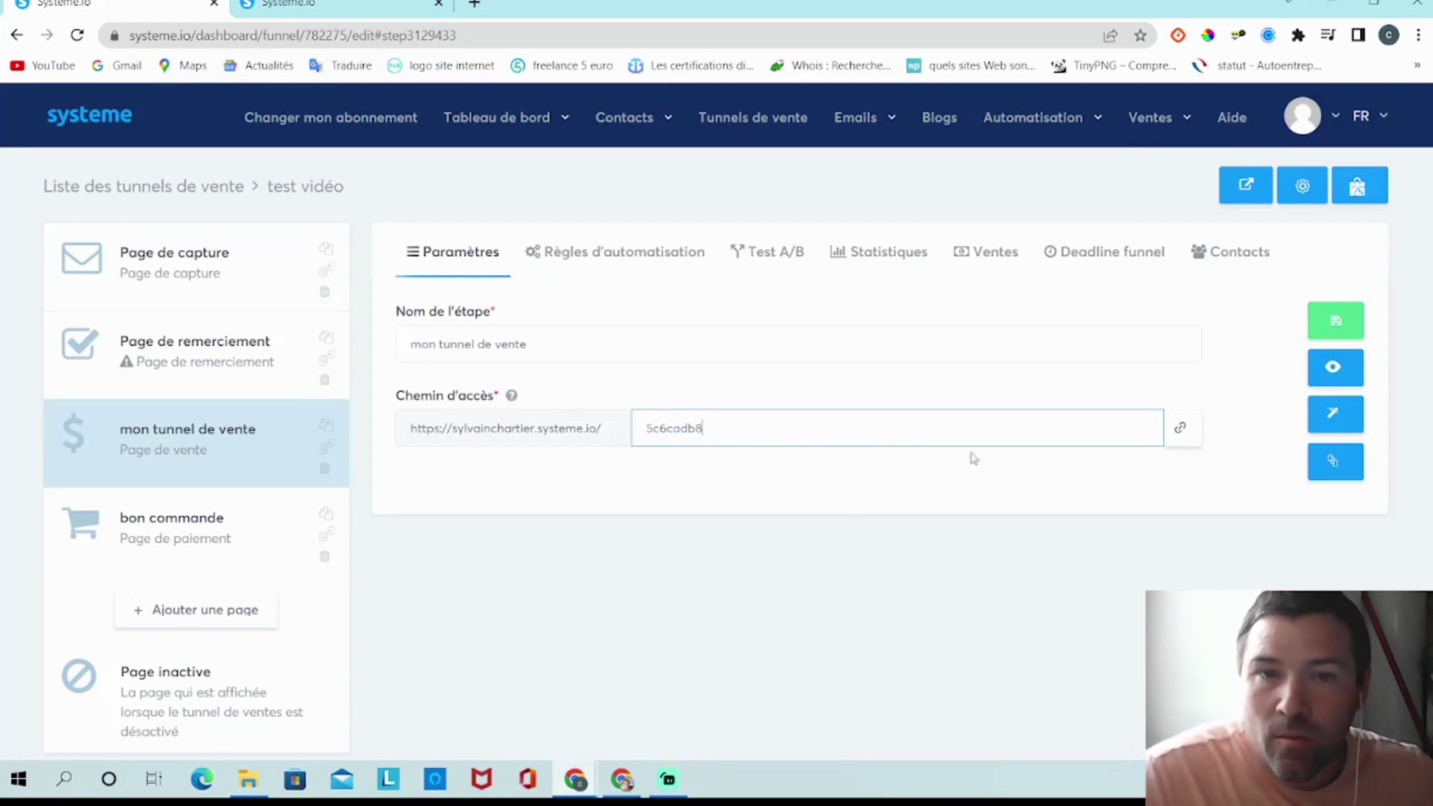
pyautogui.click(1180, 437)
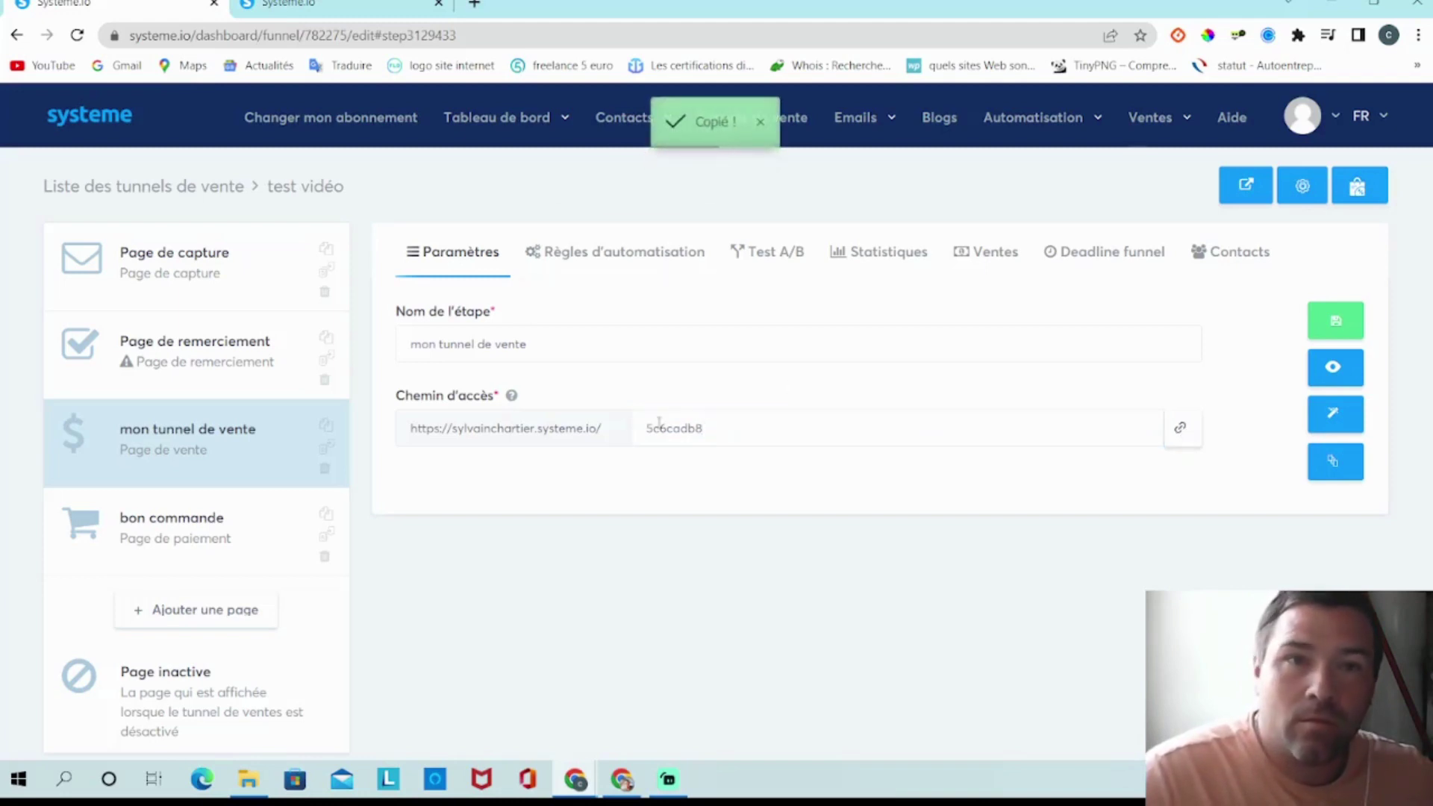
# - Paste the copied sales page address as the link URL for "Cliquez ici pour rejoindre la formation." and apply the link
pyautogui.click(323, 13)
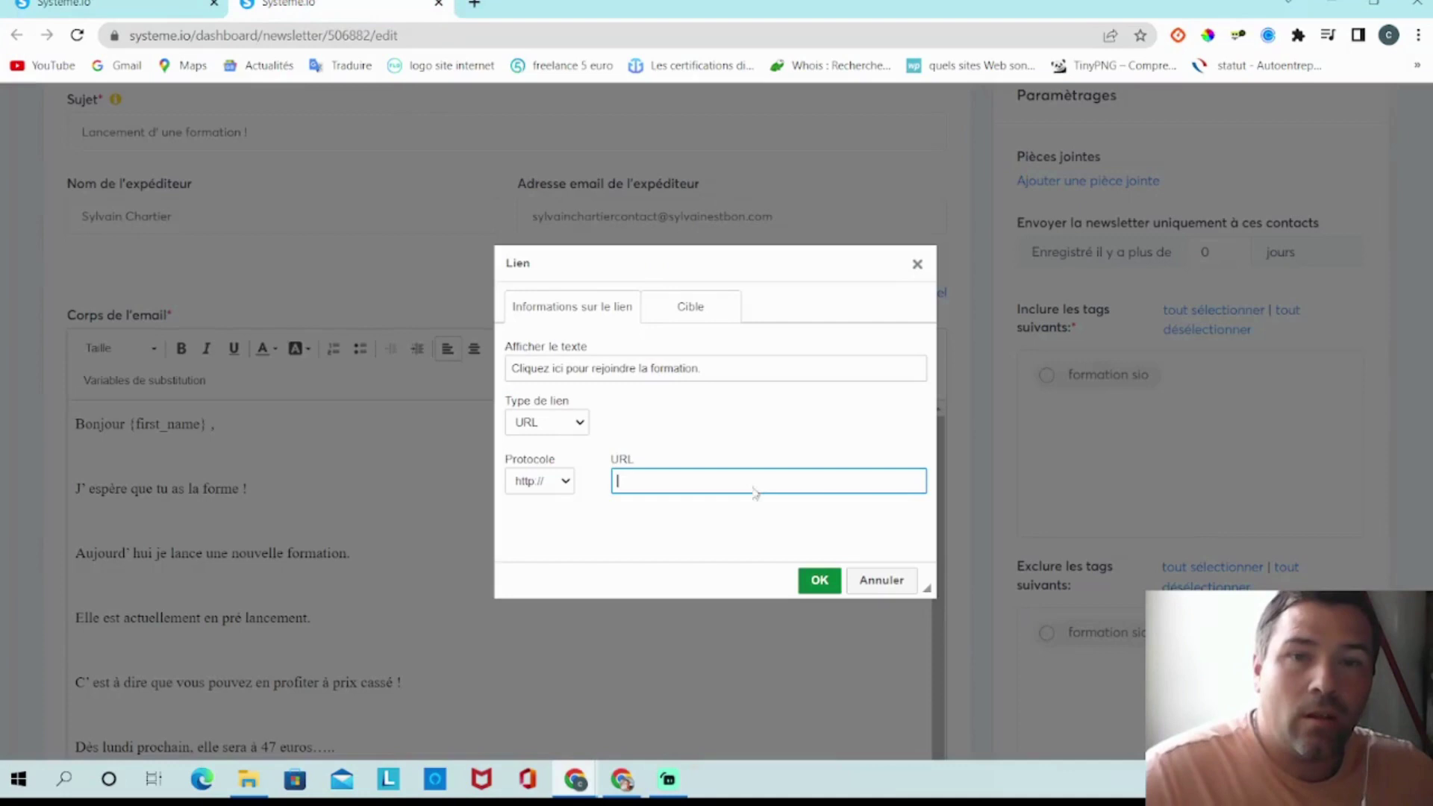
pyautogui.rightClick(629, 487)
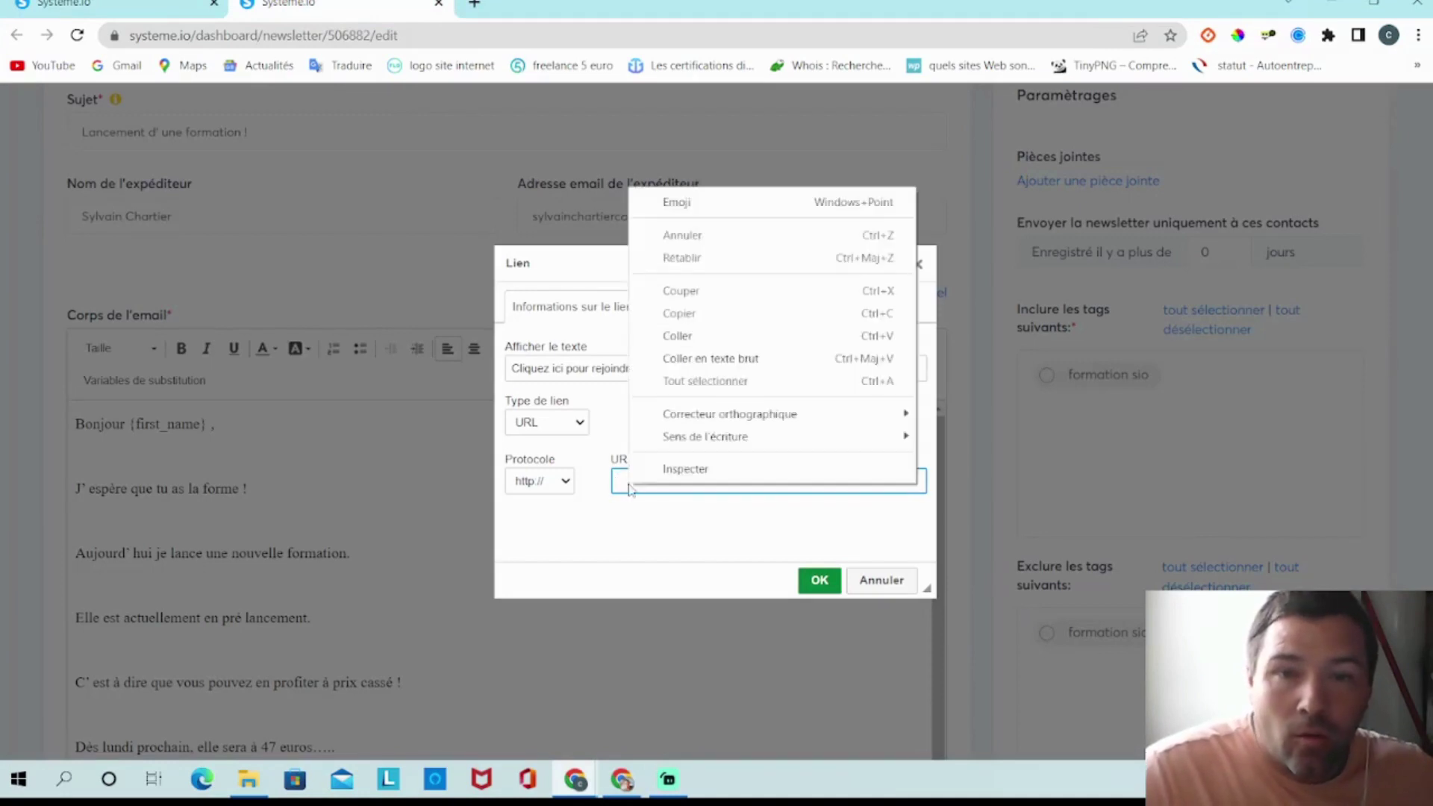
pyautogui.click(696, 340)
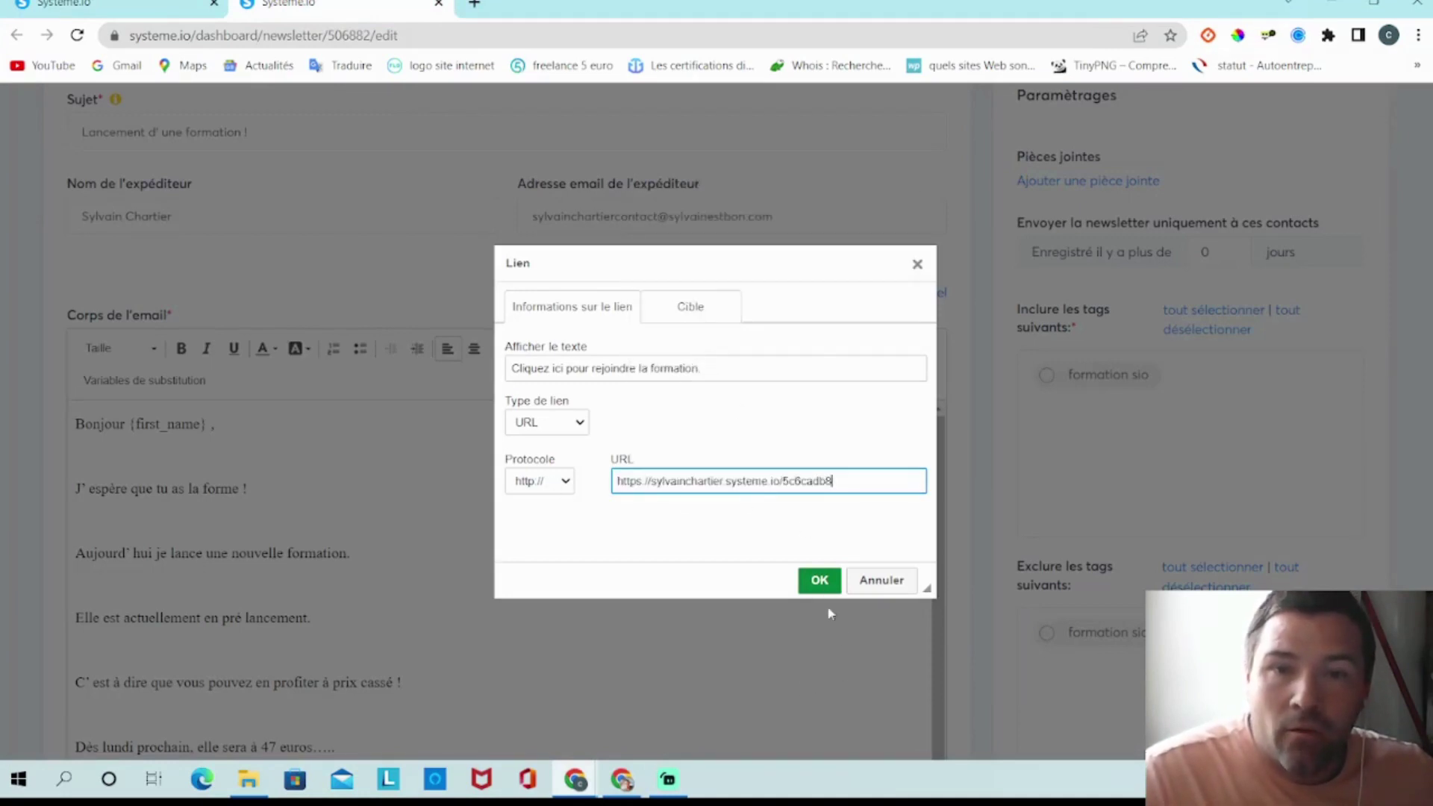
pyautogui.click(819, 580)
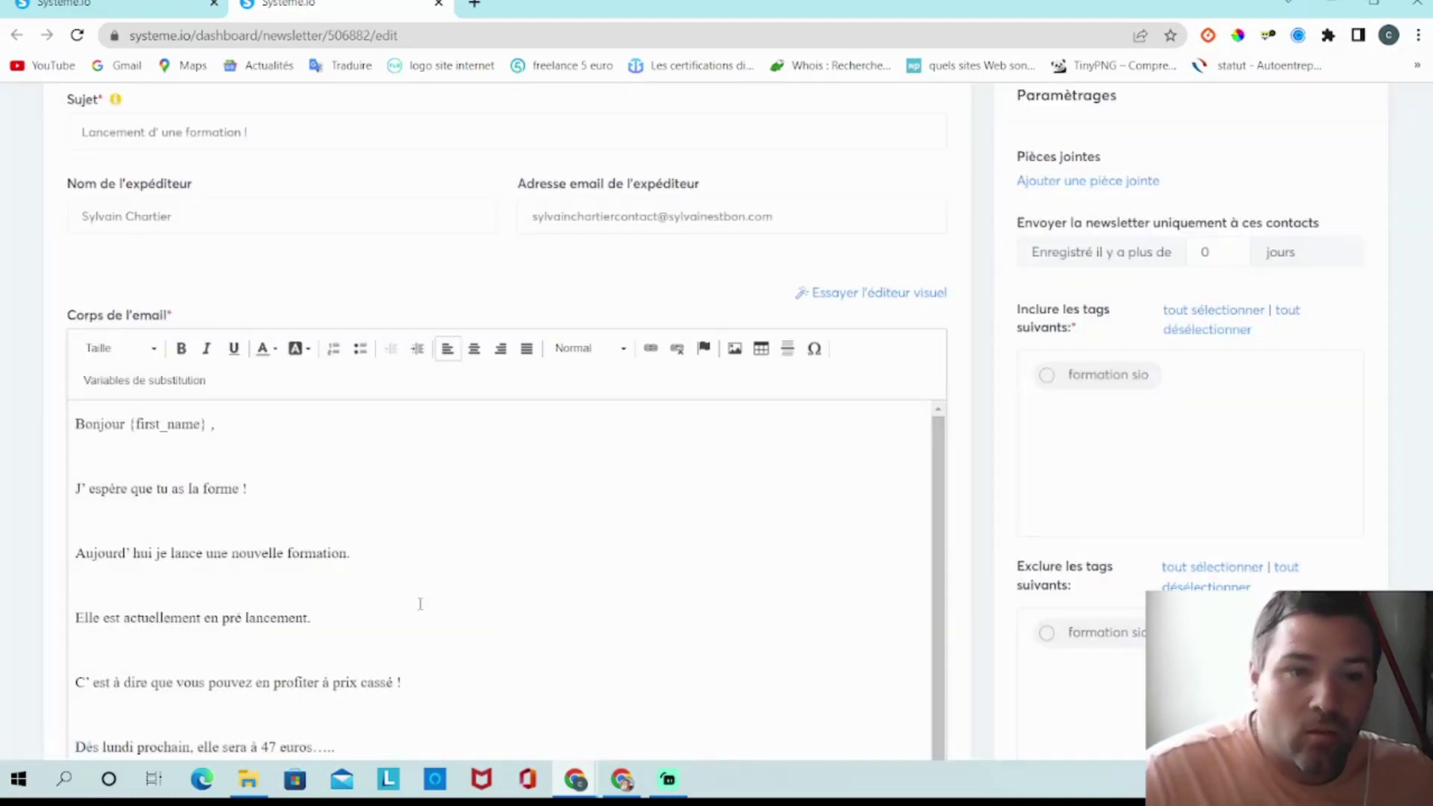
pyautogui.scroll(-1, 1241, 512)
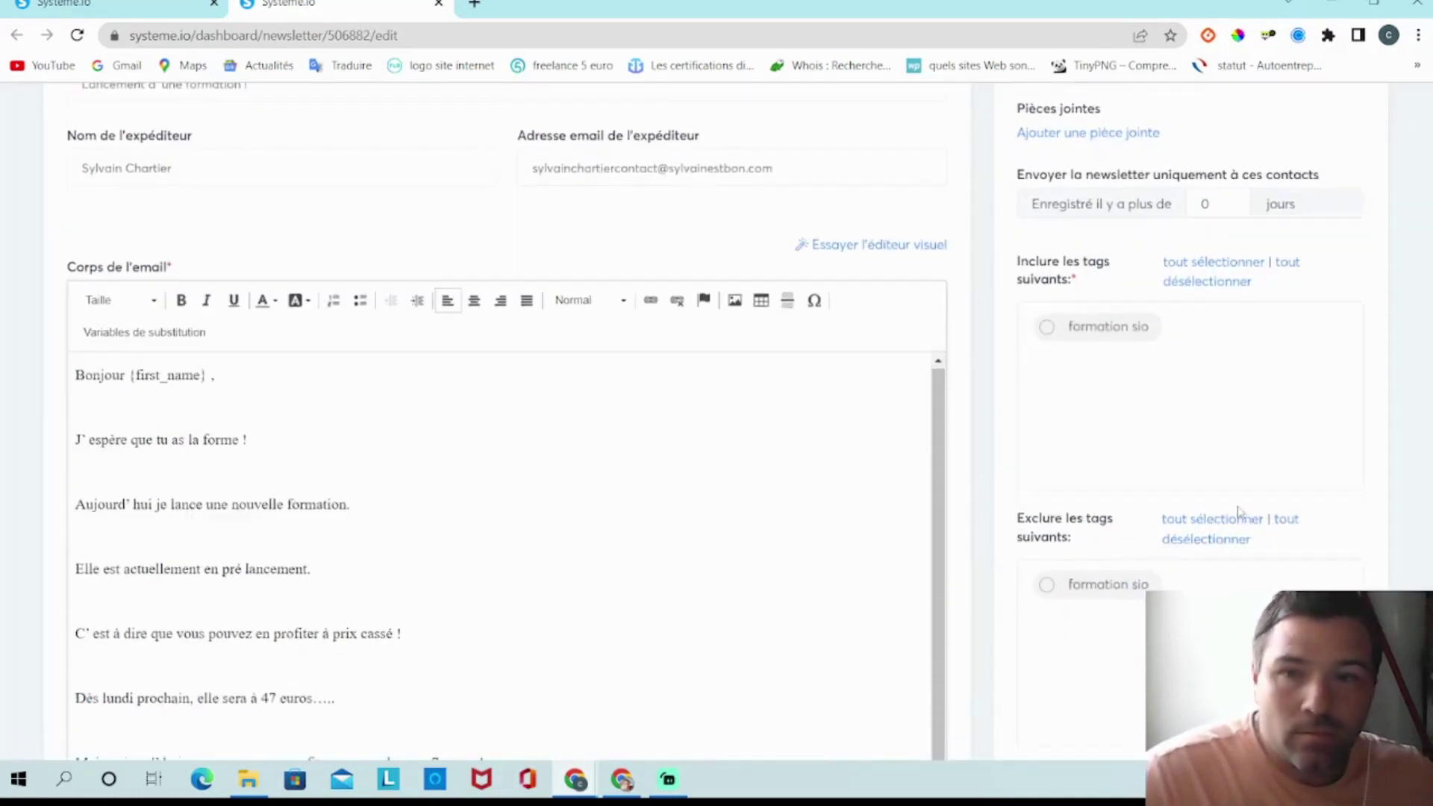
pyautogui.scroll(-2, 1310, 390)
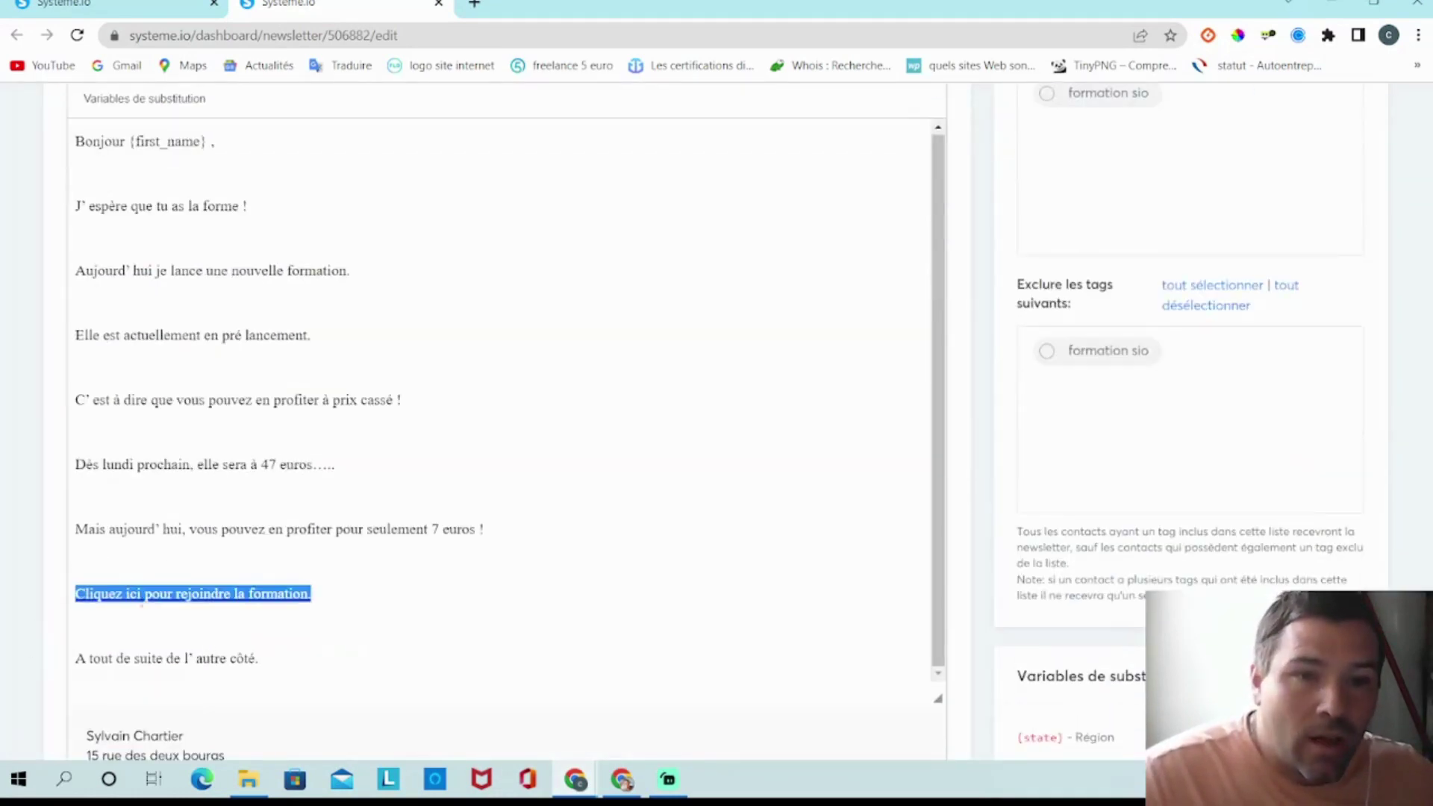
pyautogui.click(431, 595)
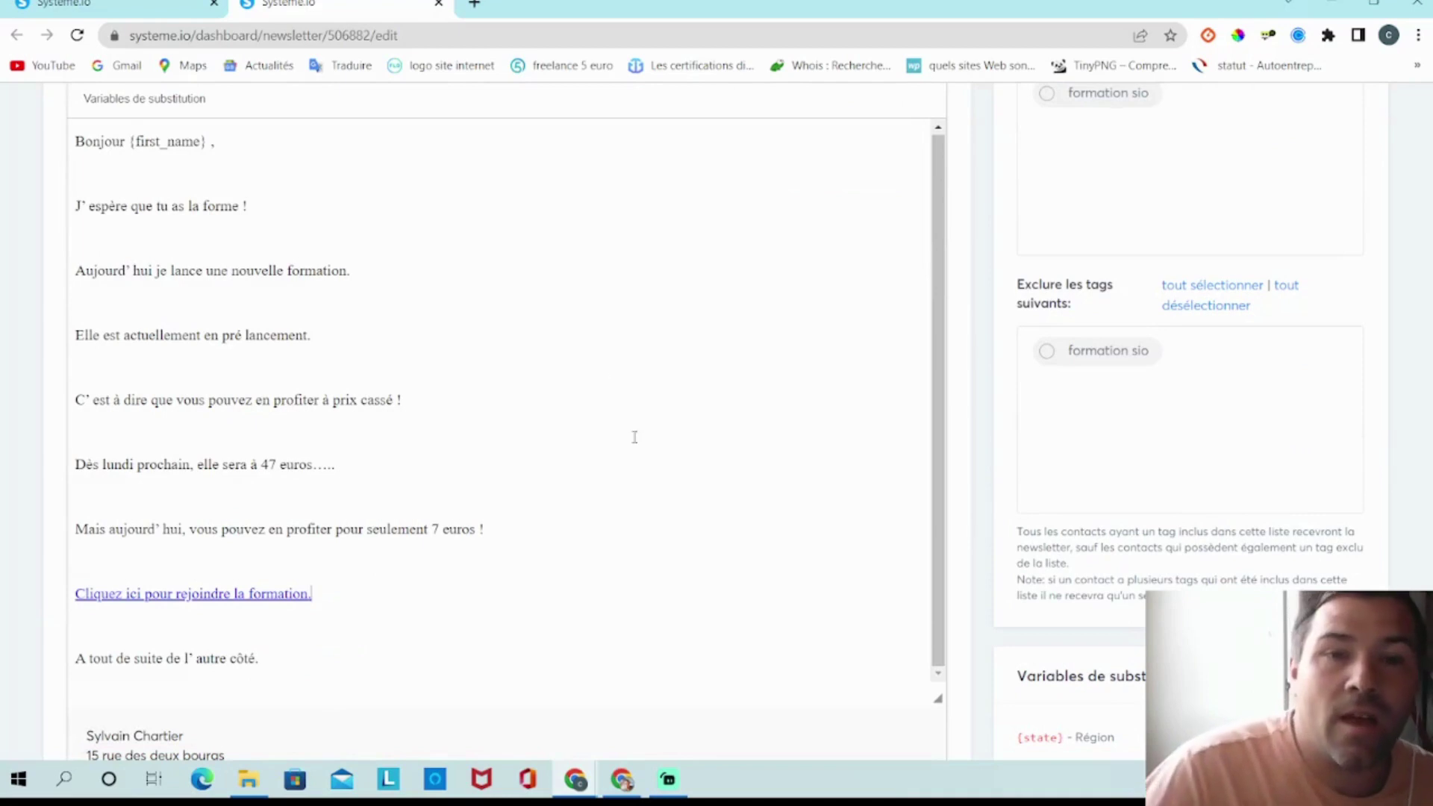
# - Preview the "mon tunnel de vente" sales page from the funnel and return to the newsletter editor
pyautogui.scroll(2, 648, 482)
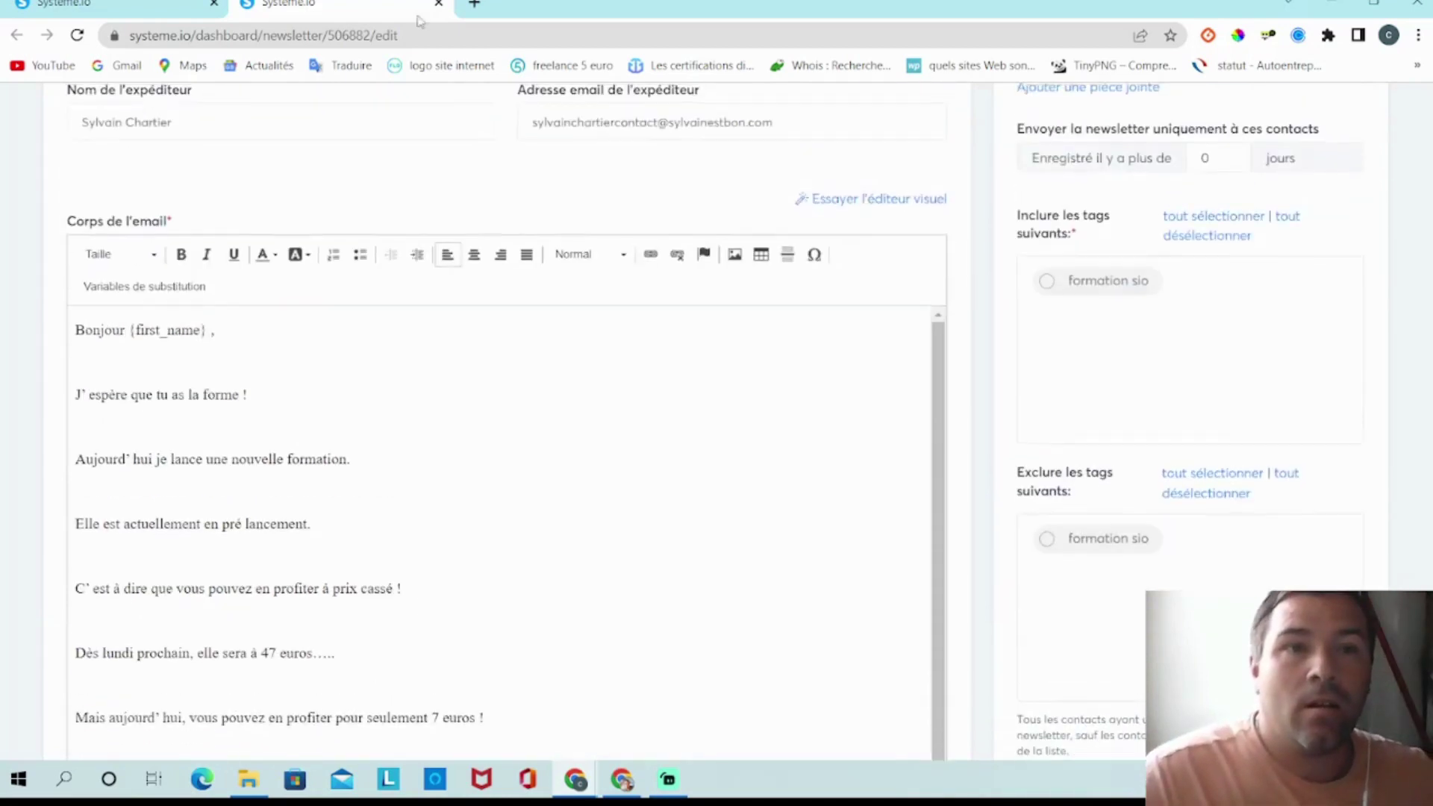
pyautogui.click(101, 6)
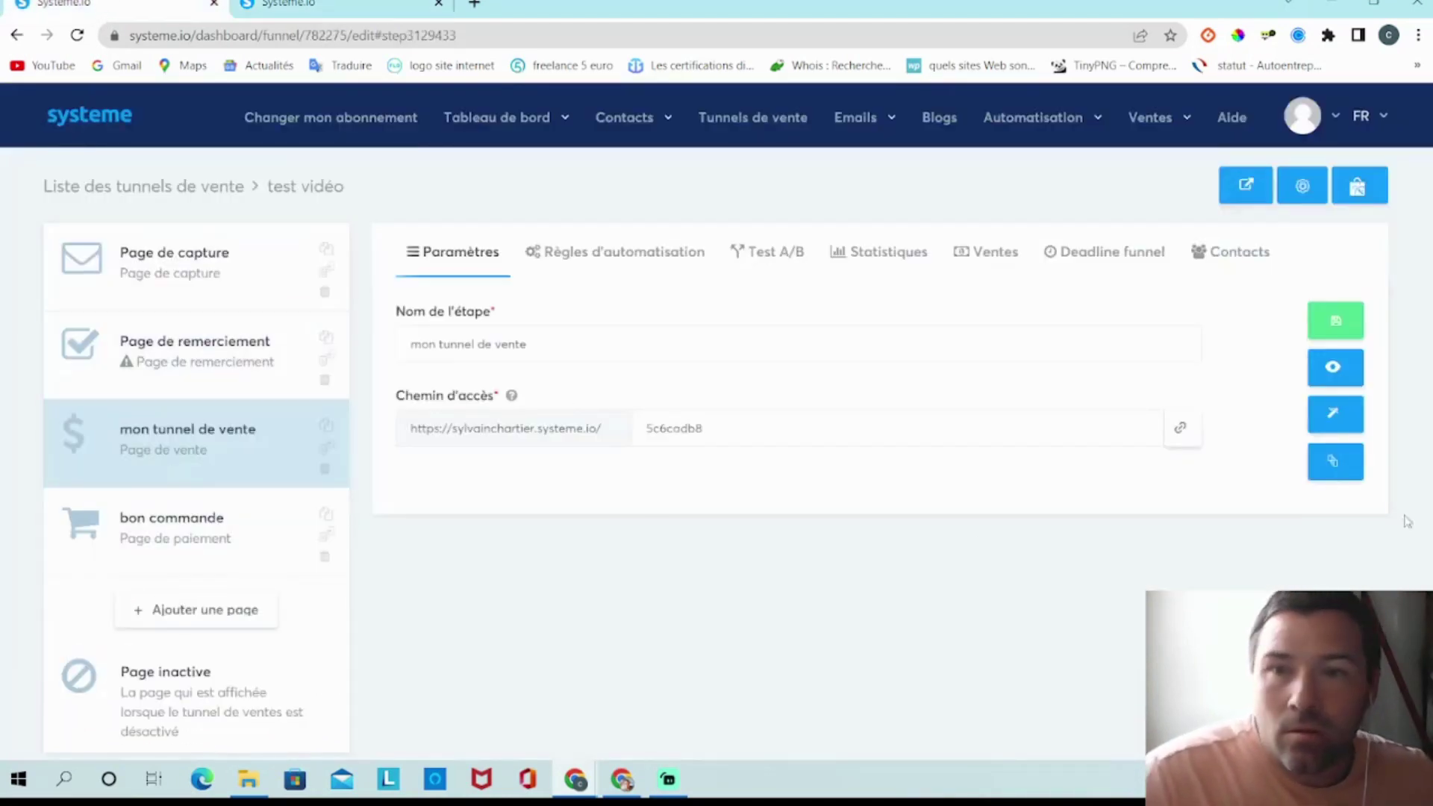
pyautogui.click(1341, 376)
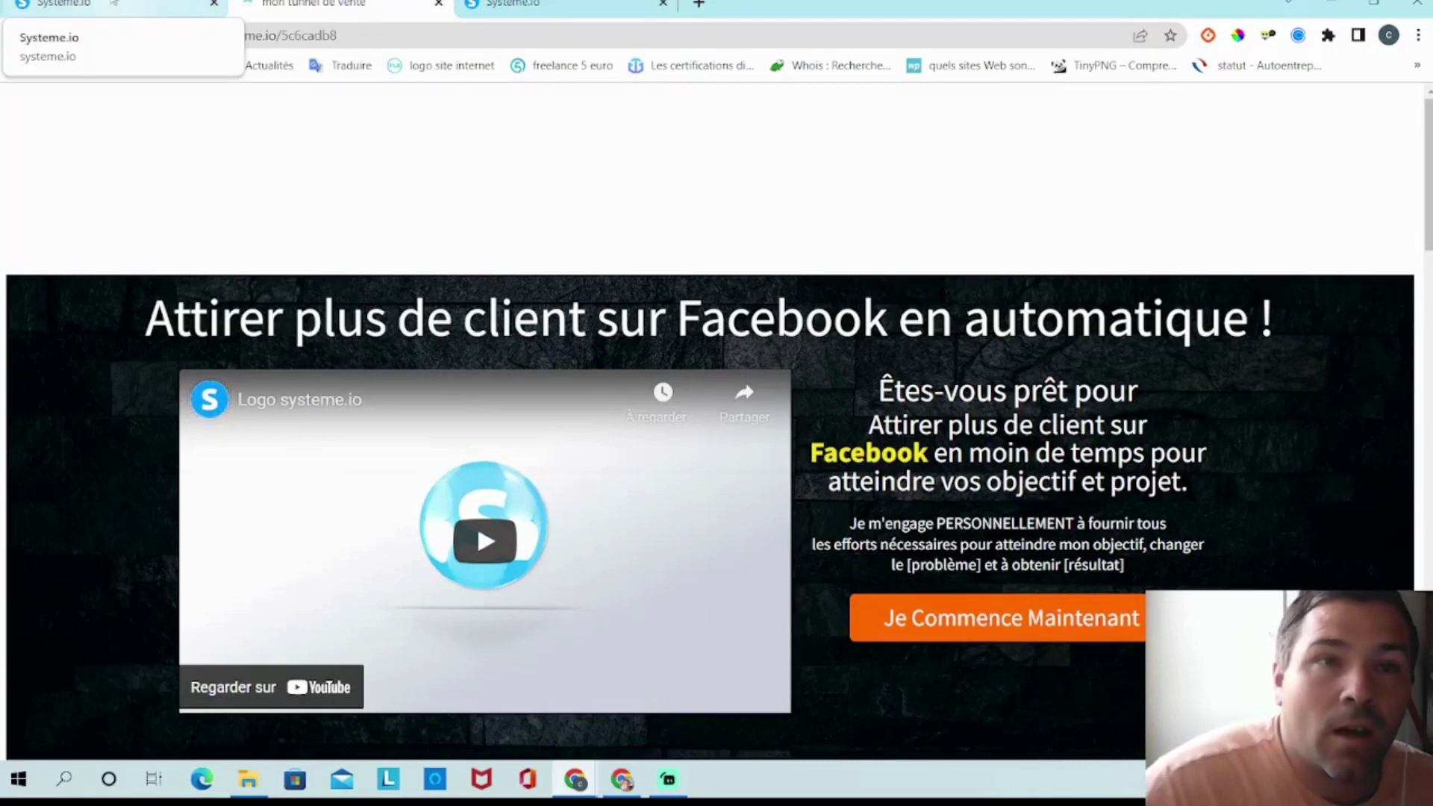
pyautogui.click(113, 4)
pyautogui.click(550, 7)
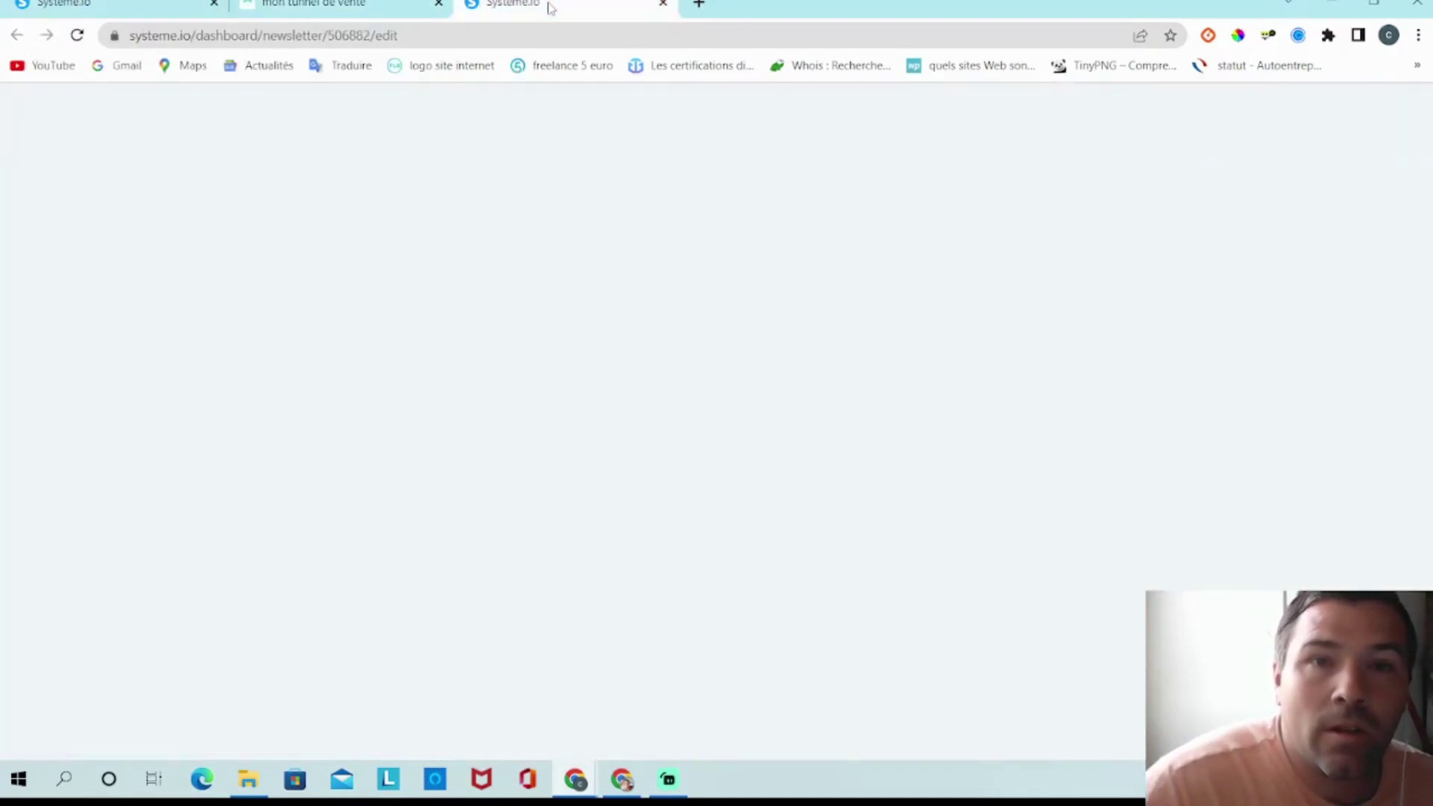
# - Look at the image insertion options of the email body editor and close them without adding an image
pyautogui.scroll(-2, 582, 518)
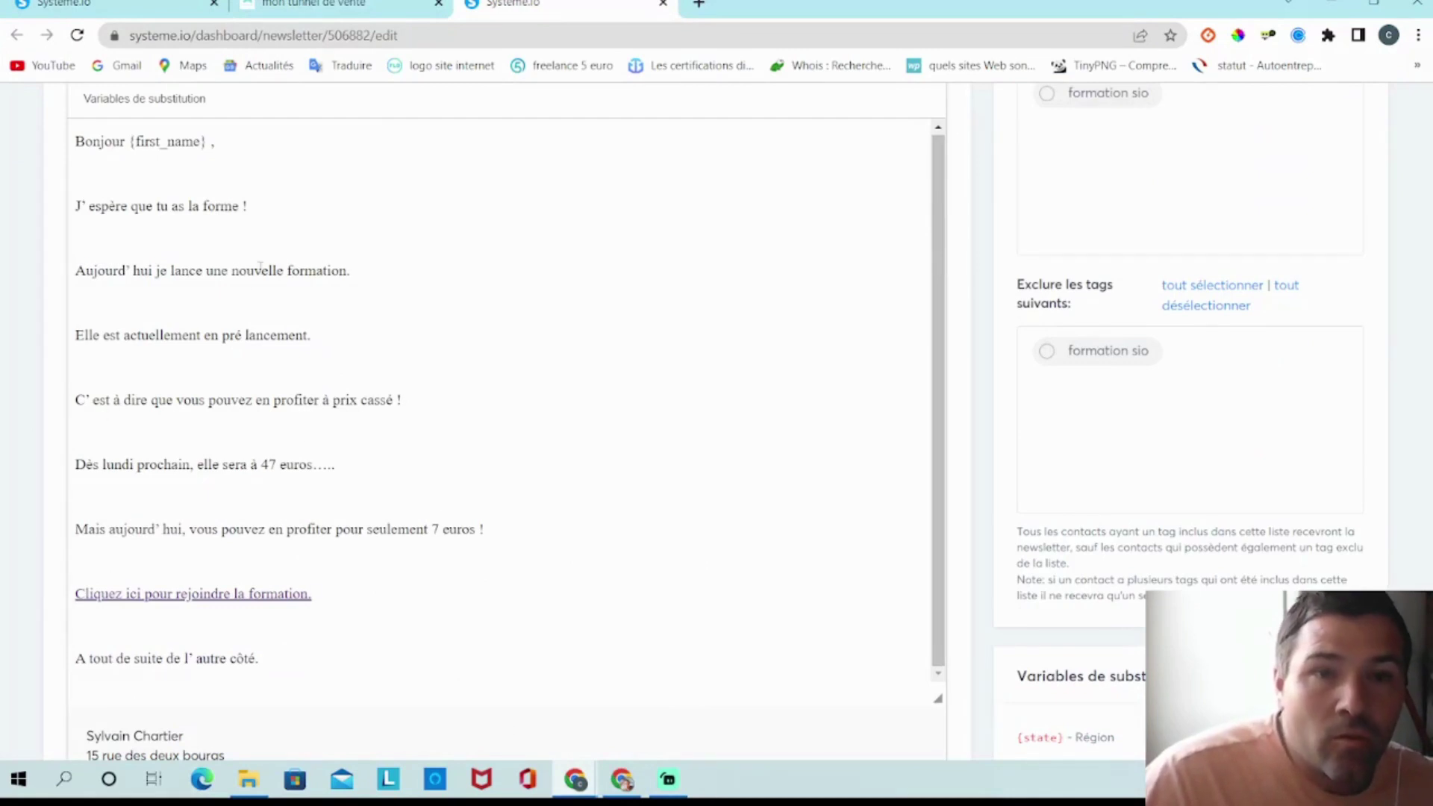
pyautogui.scroll(2, 486, 420)
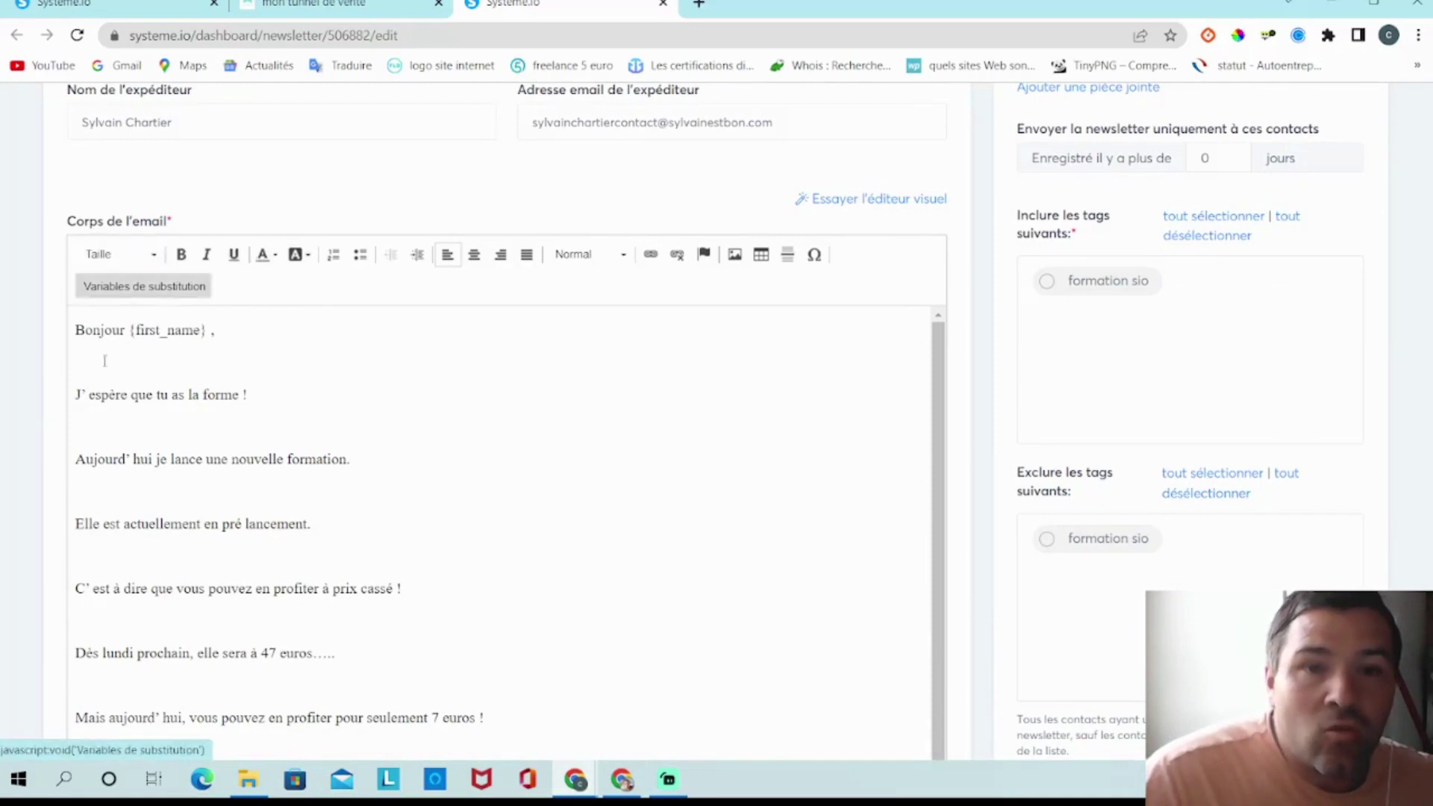
pyautogui.click(735, 261)
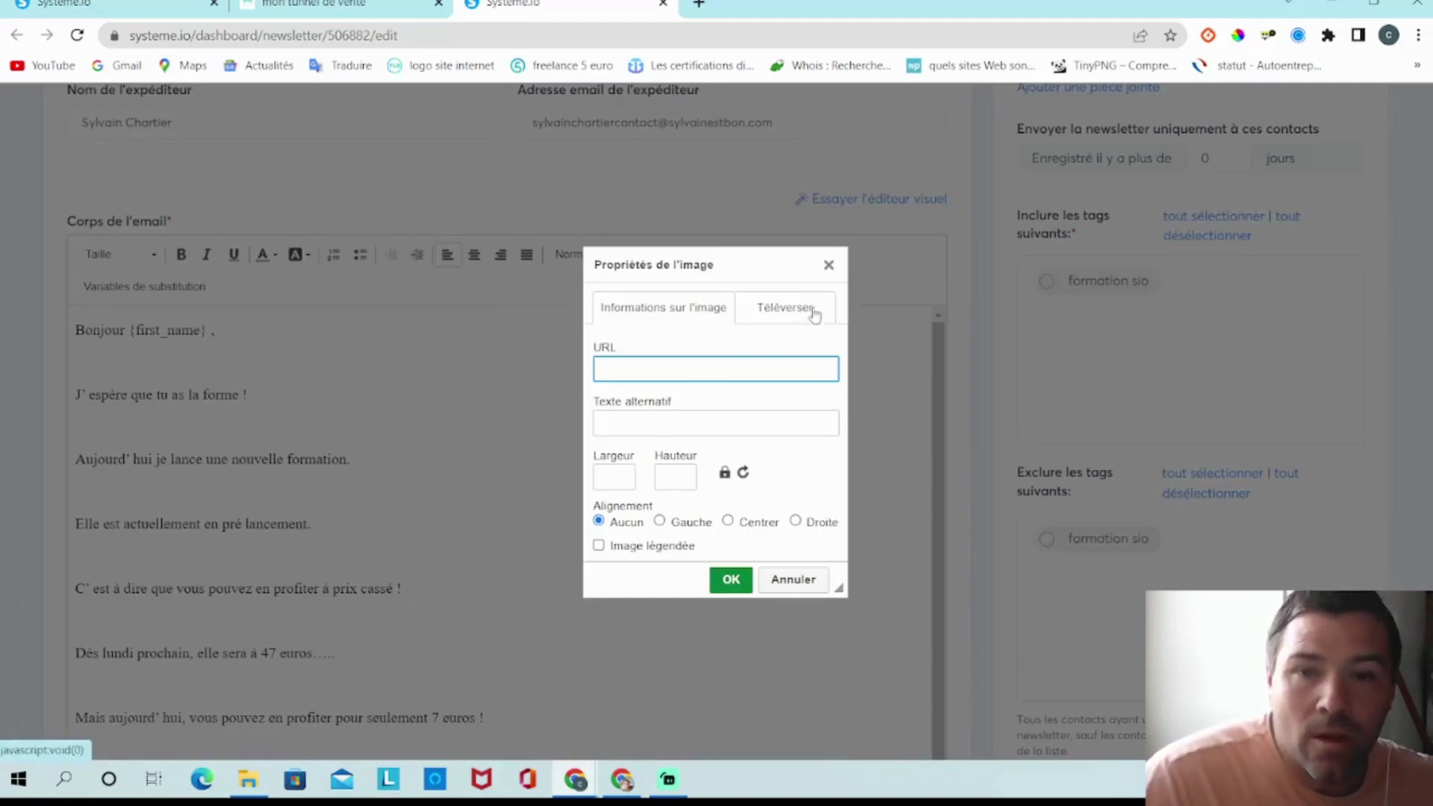
pyautogui.click(828, 266)
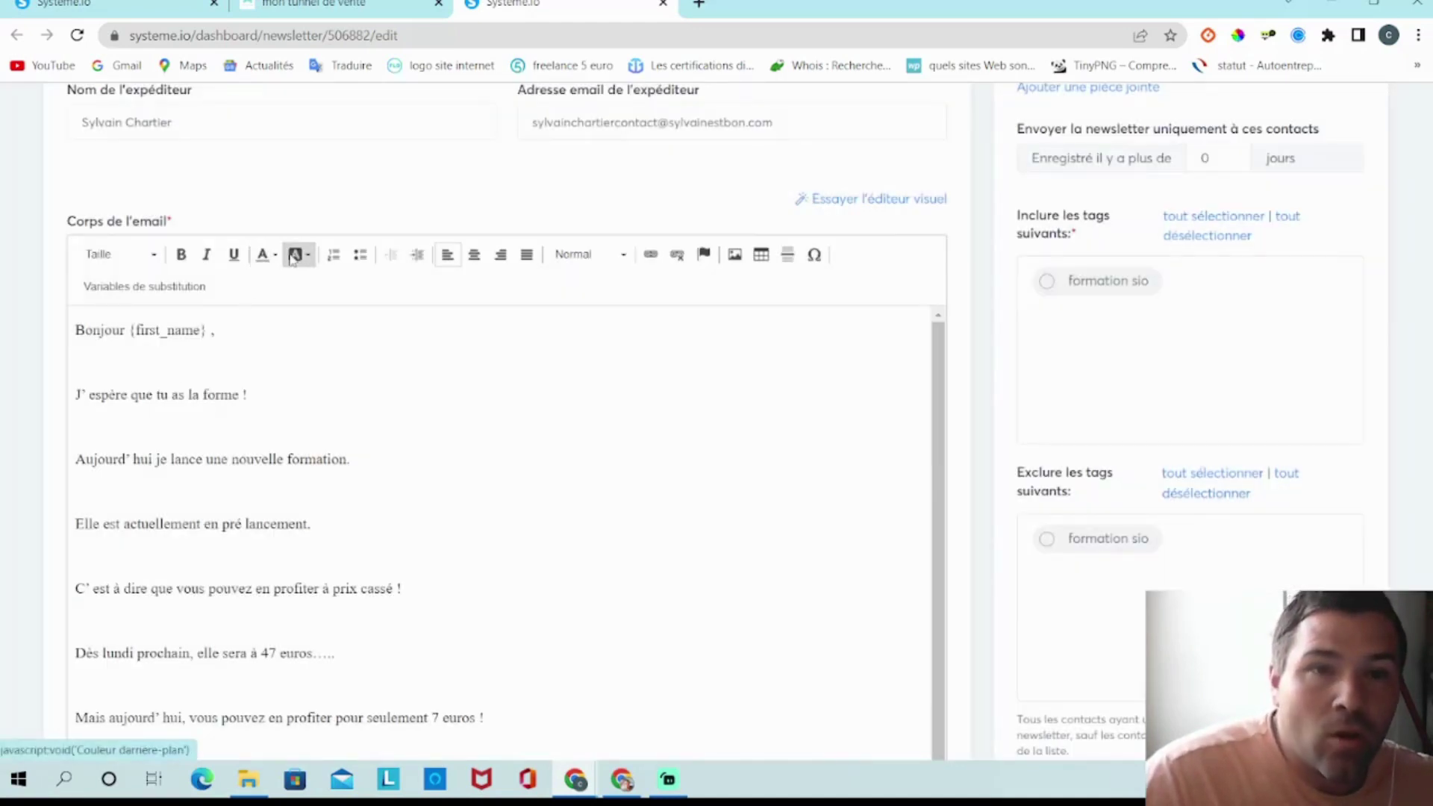
# - Give "en profiter à prix cassé !" a dark red background and set its text colour to black
pyautogui.click(266, 261)
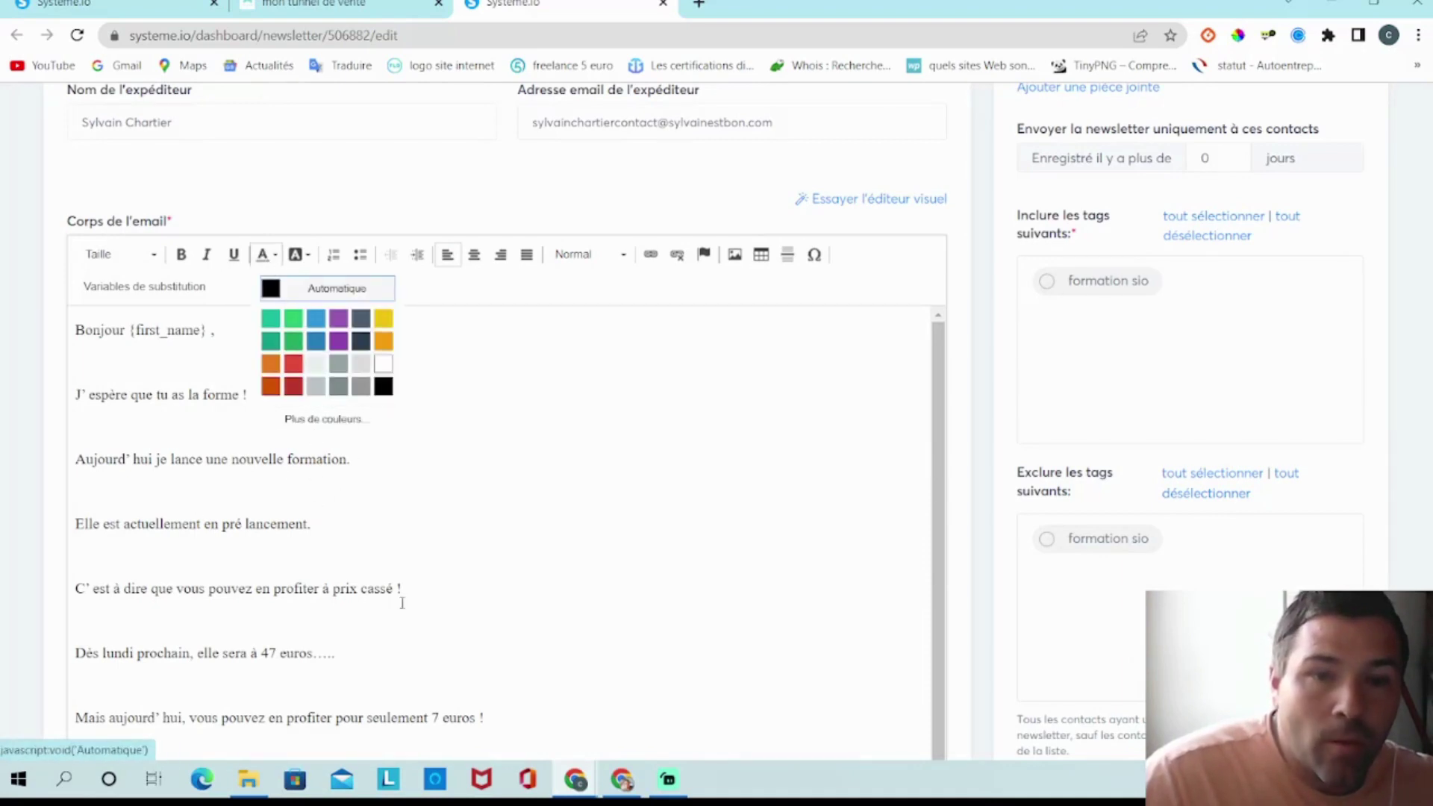
pyautogui.moveTo(401, 590); pyautogui.dragTo(256, 589)
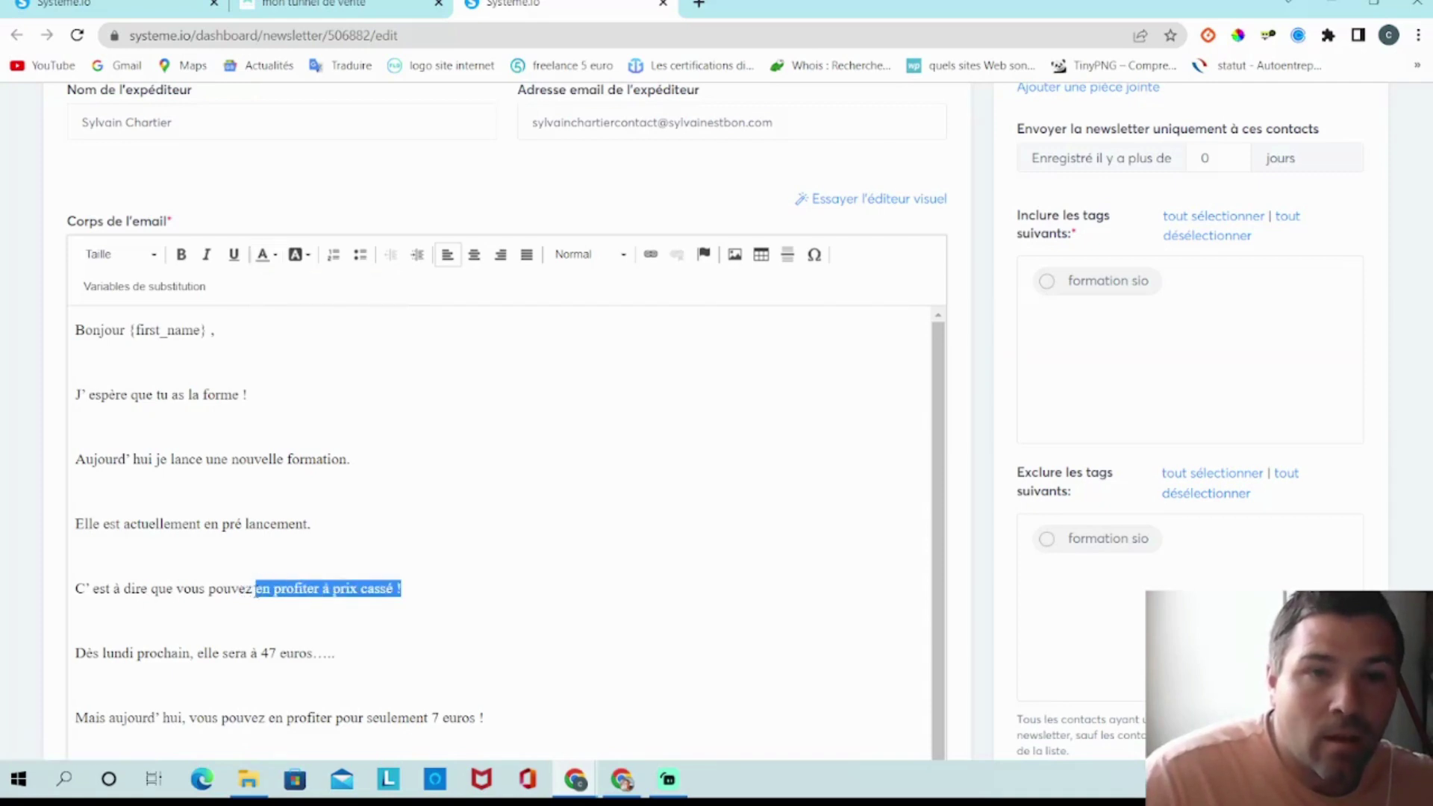
pyautogui.click(298, 256)
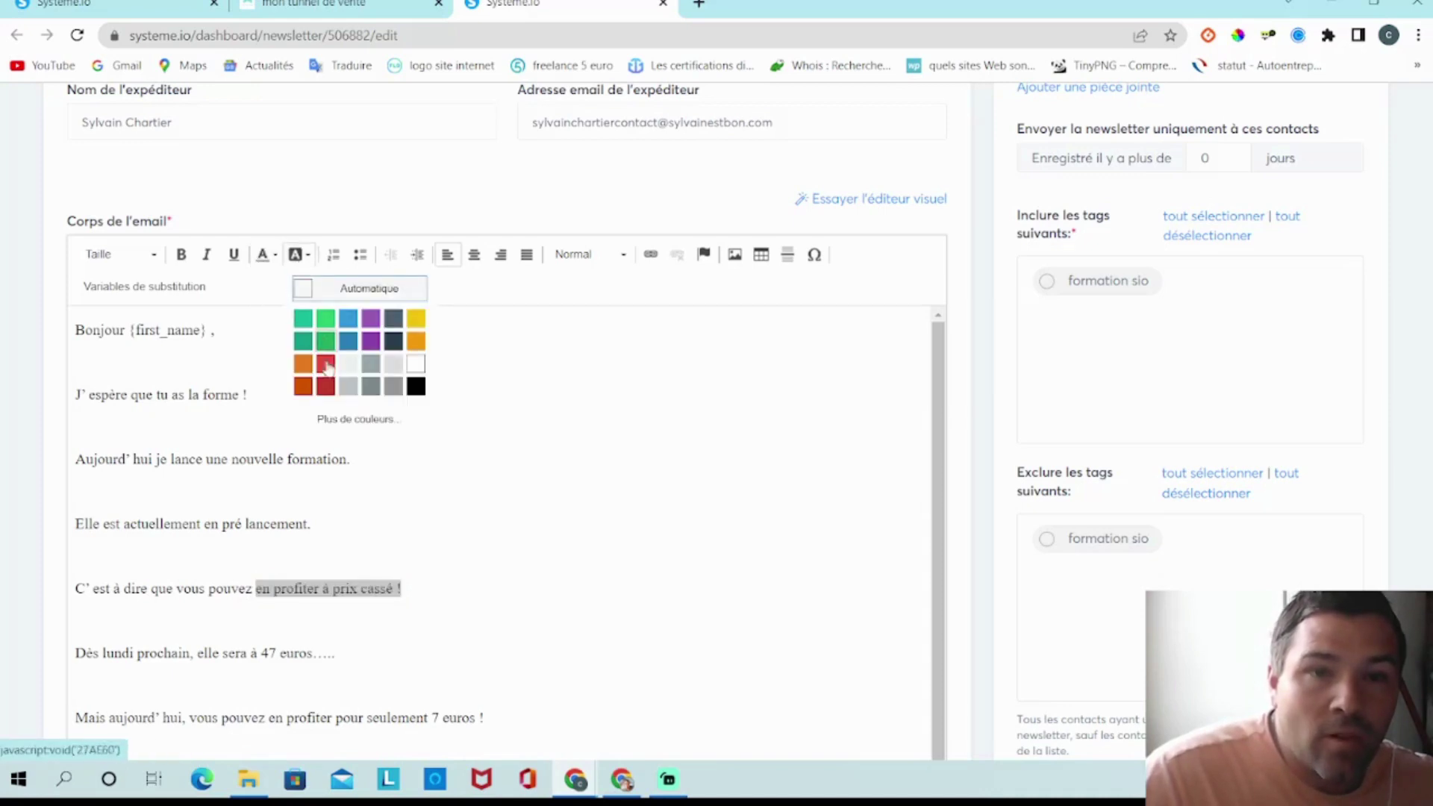
pyautogui.click(324, 386)
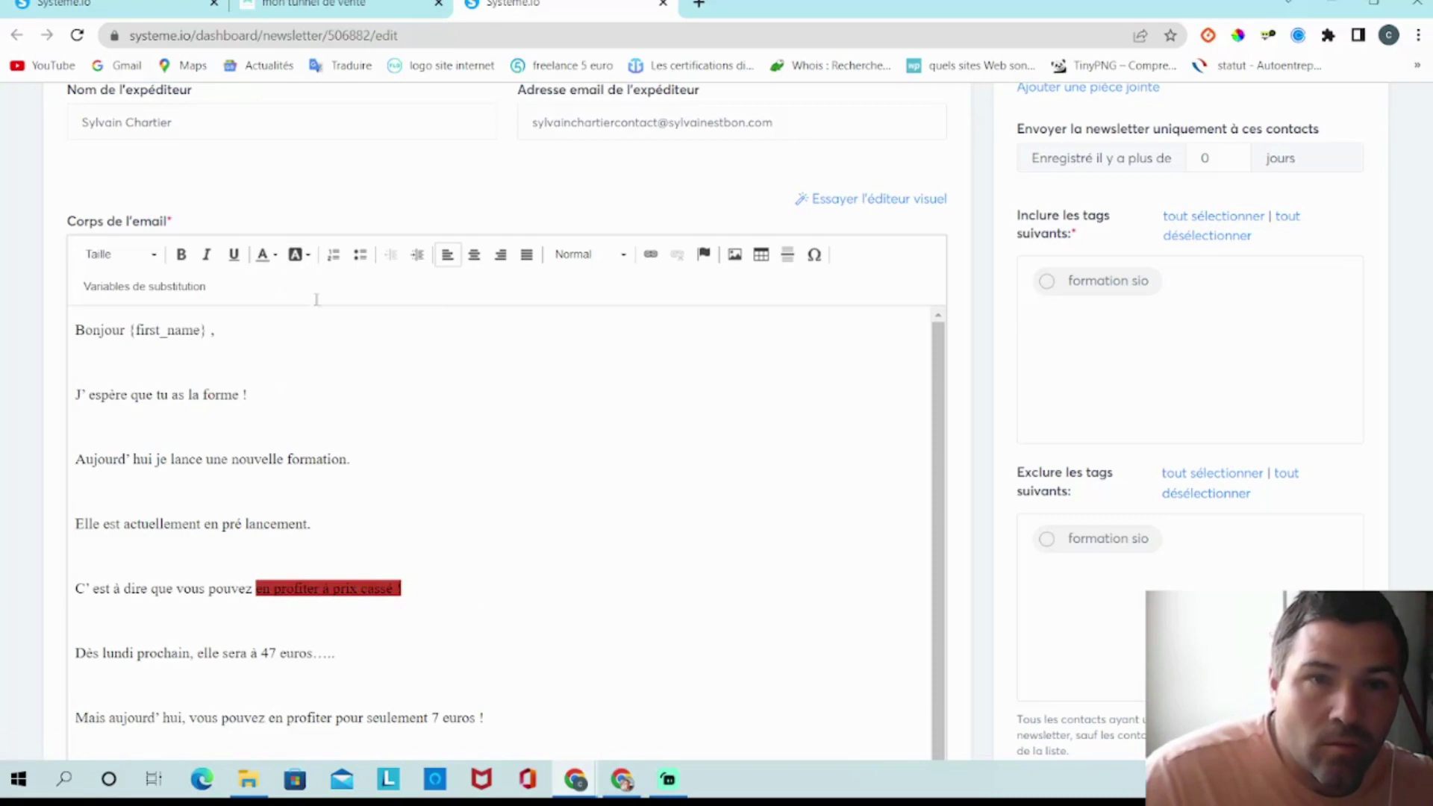
pyautogui.click(267, 255)
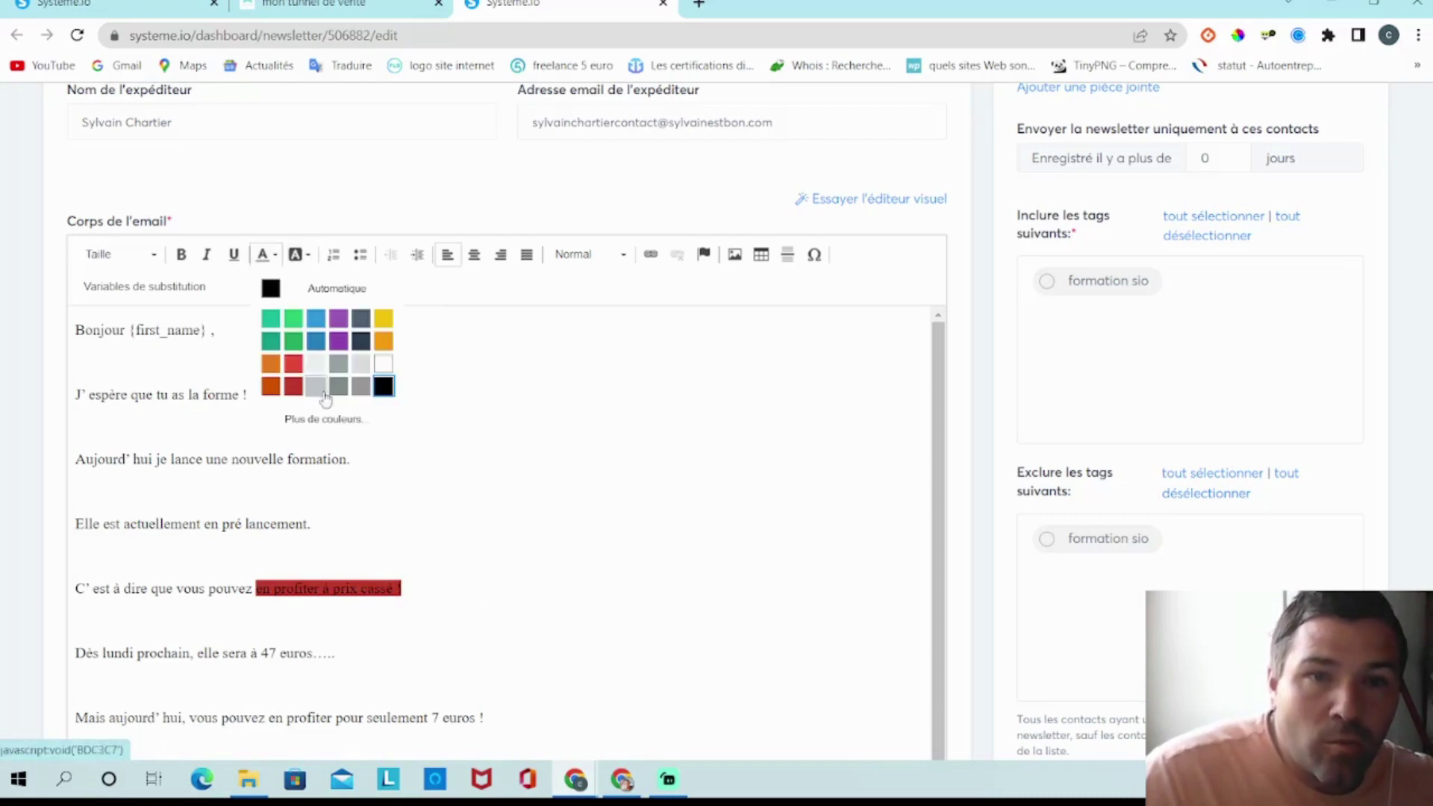
pyautogui.click(384, 386)
# - Set the background colour of "en profiter à prix cassé !" to white
pyautogui.moveTo(406, 595); pyautogui.dragTo(252, 594)
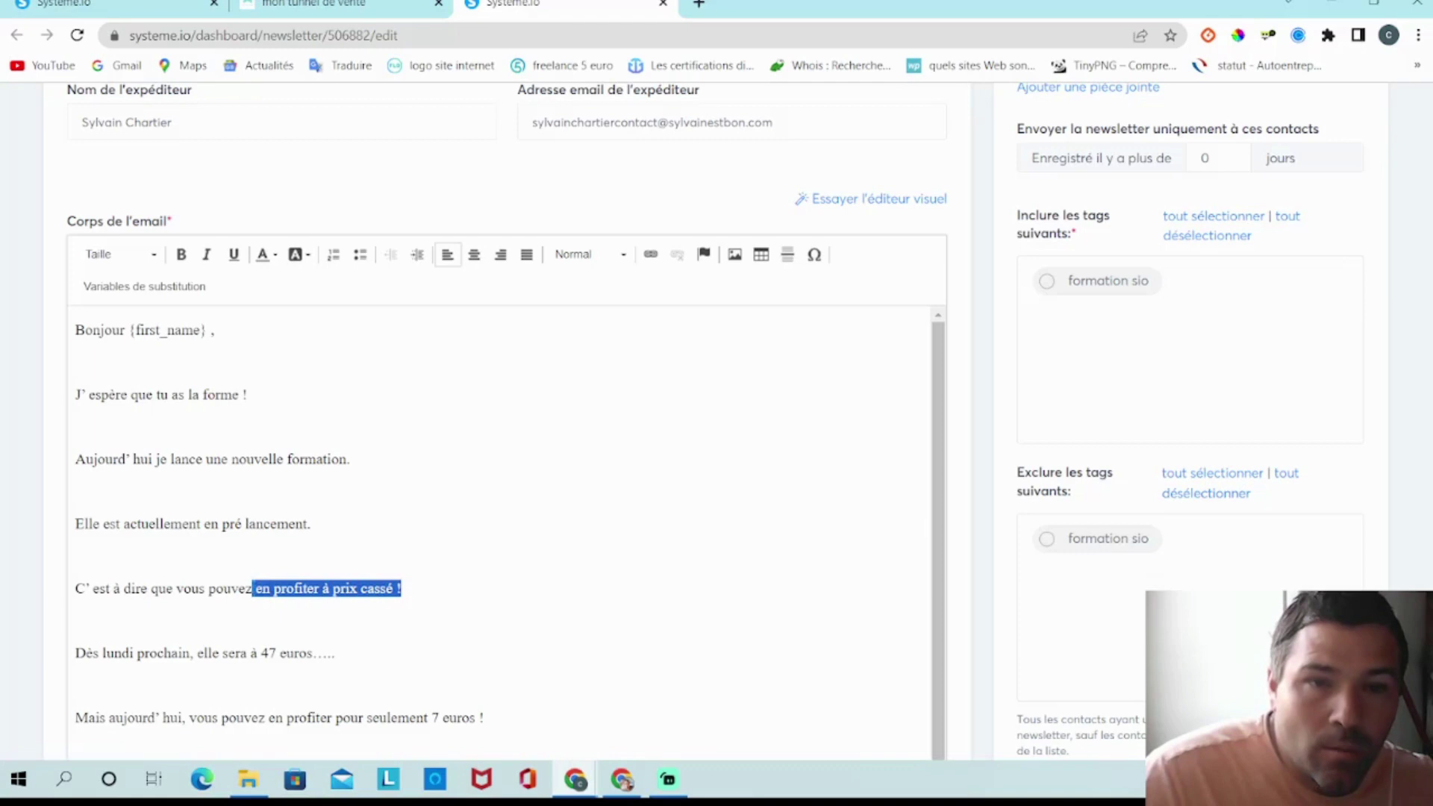
pyautogui.click(298, 256)
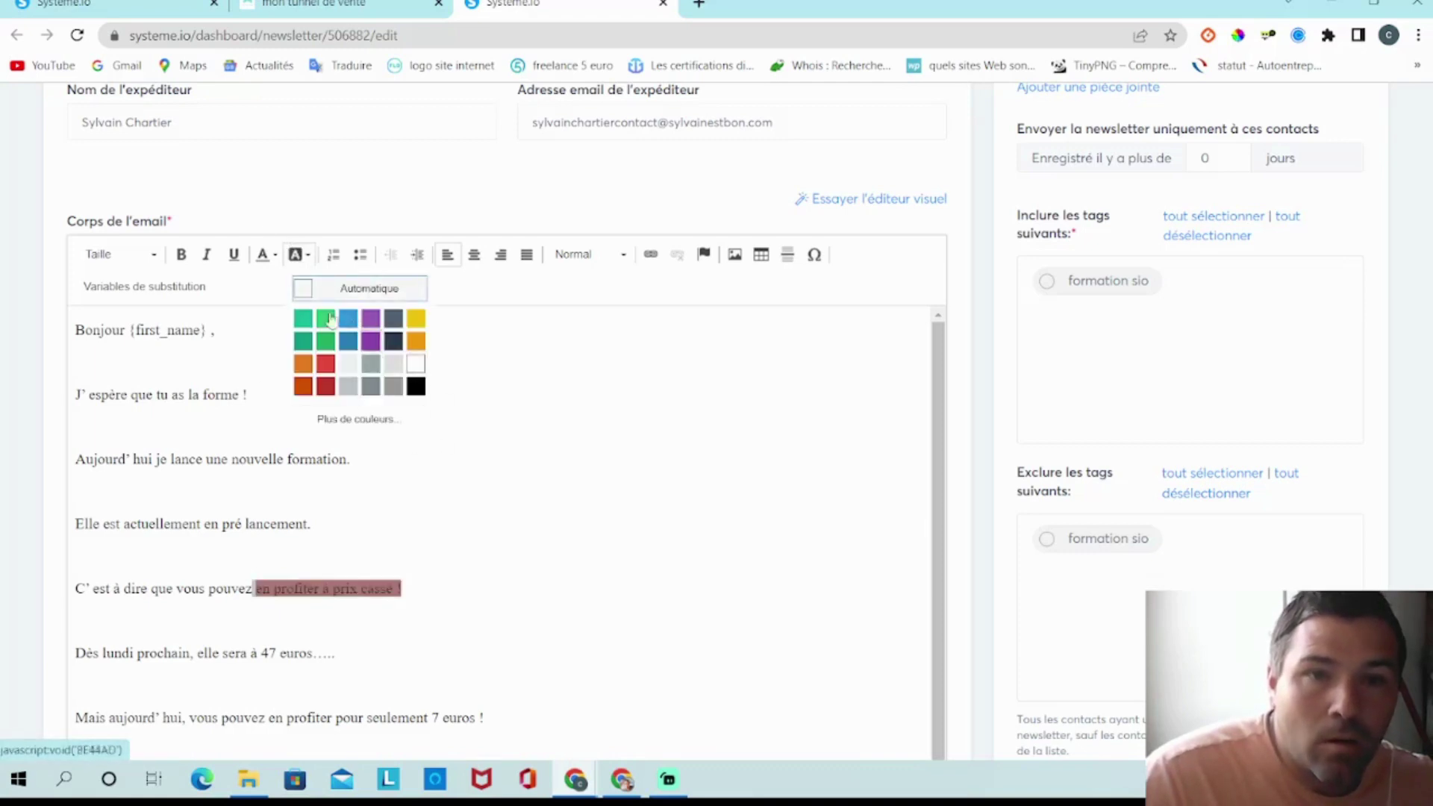
pyautogui.click(416, 363)
pyautogui.click(550, 573)
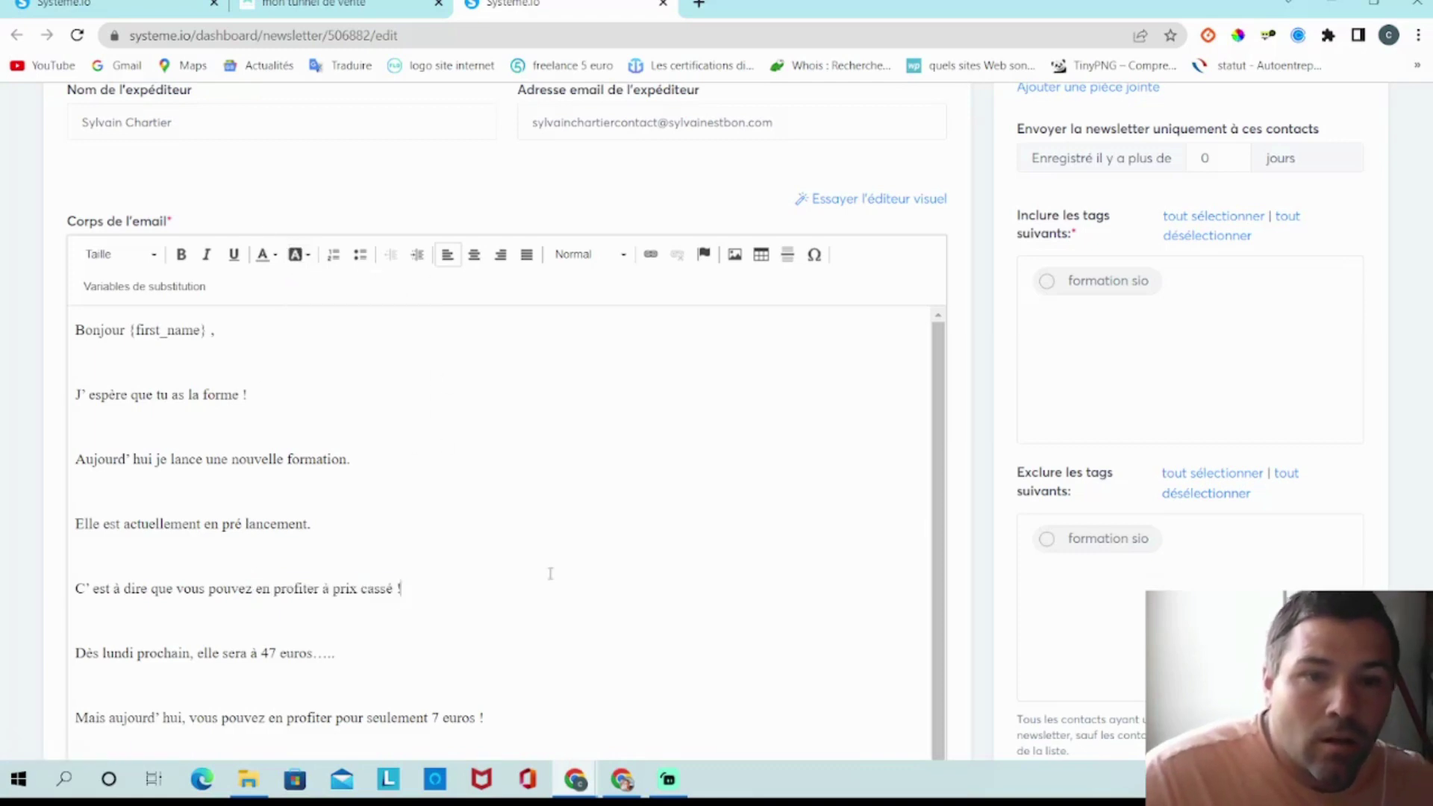
# - Change the text colour of "profiter à prix cassé !" in the email body to dark red
pyautogui.moveTo(403, 590); pyautogui.dragTo(279, 589)
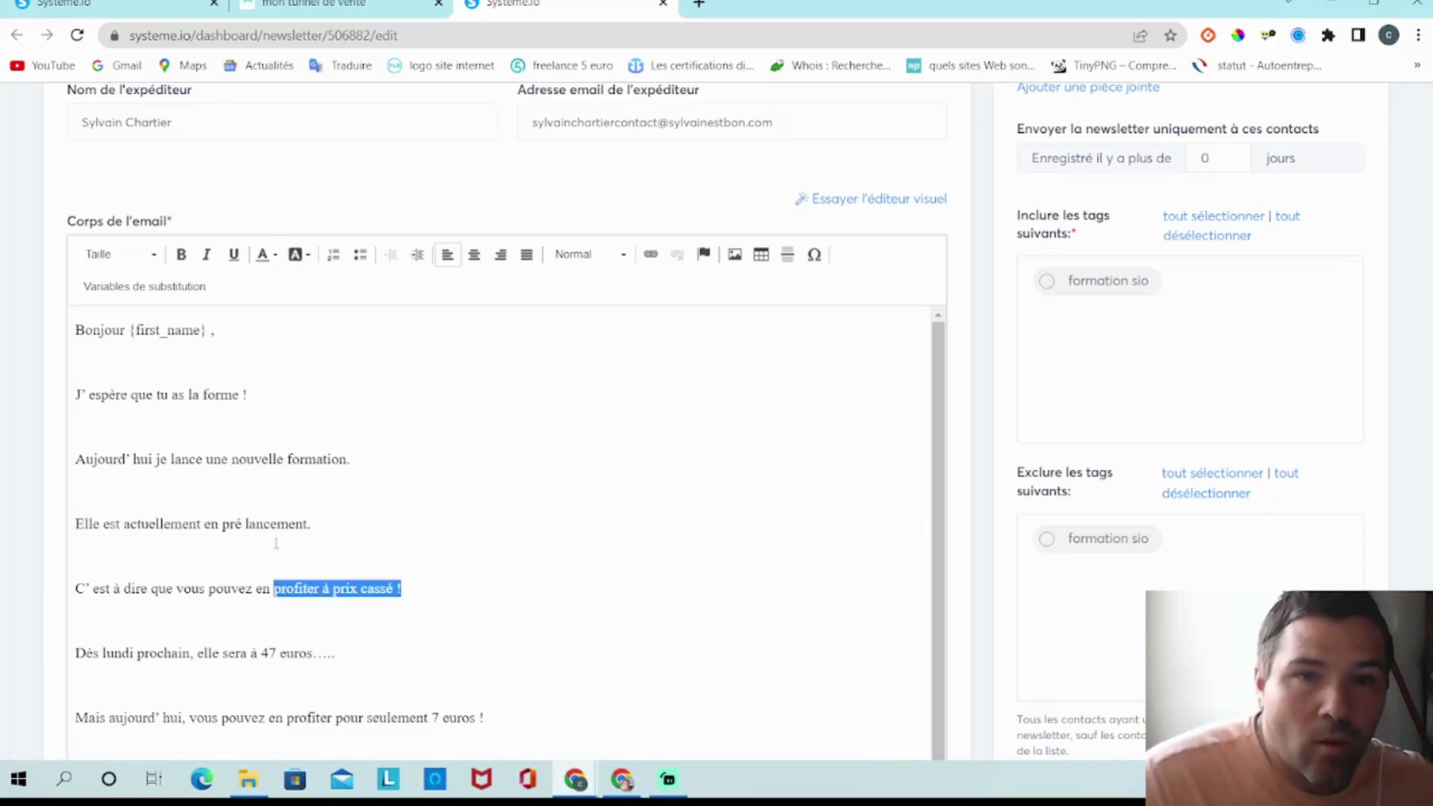
pyautogui.click(267, 255)
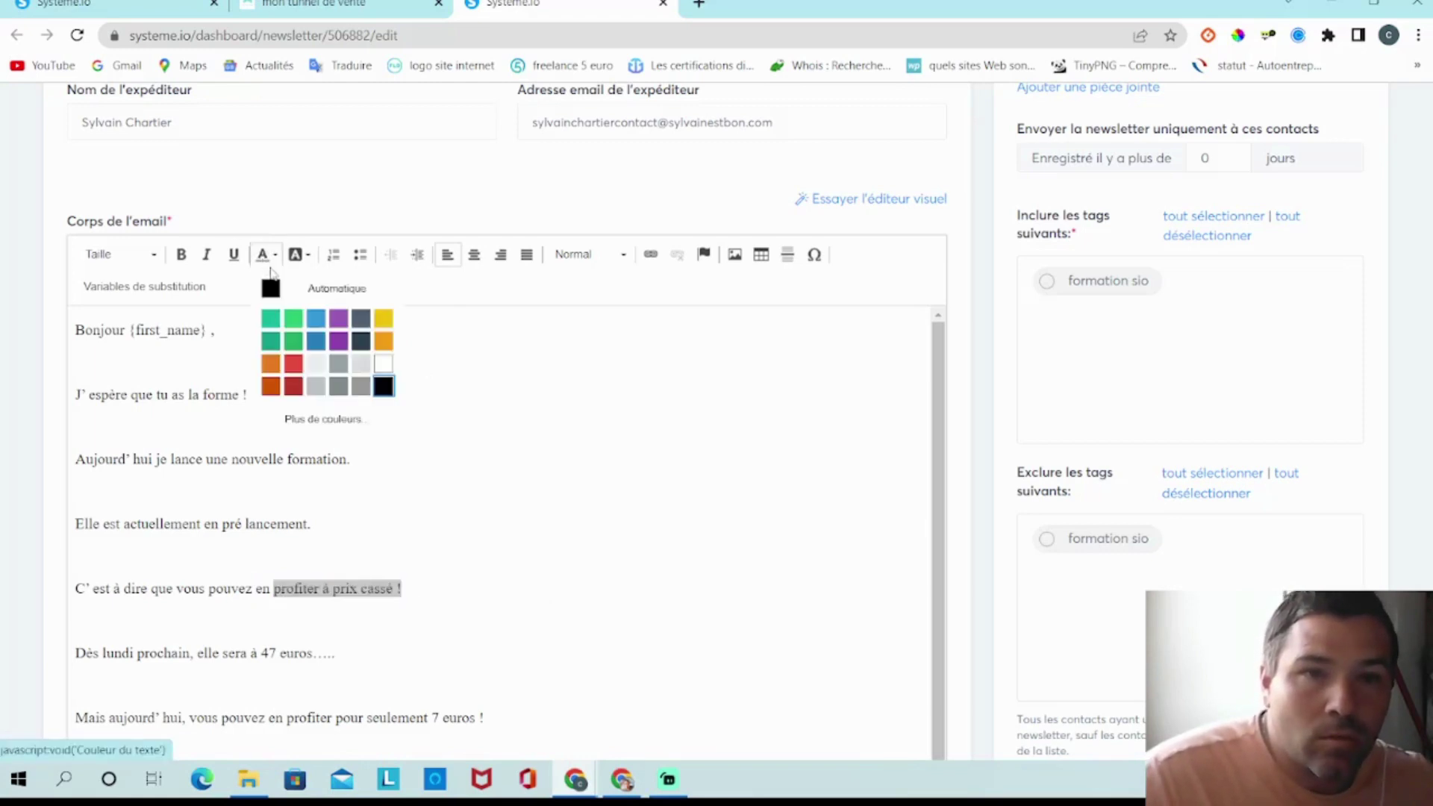
pyautogui.click(293, 385)
pyautogui.click(515, 554)
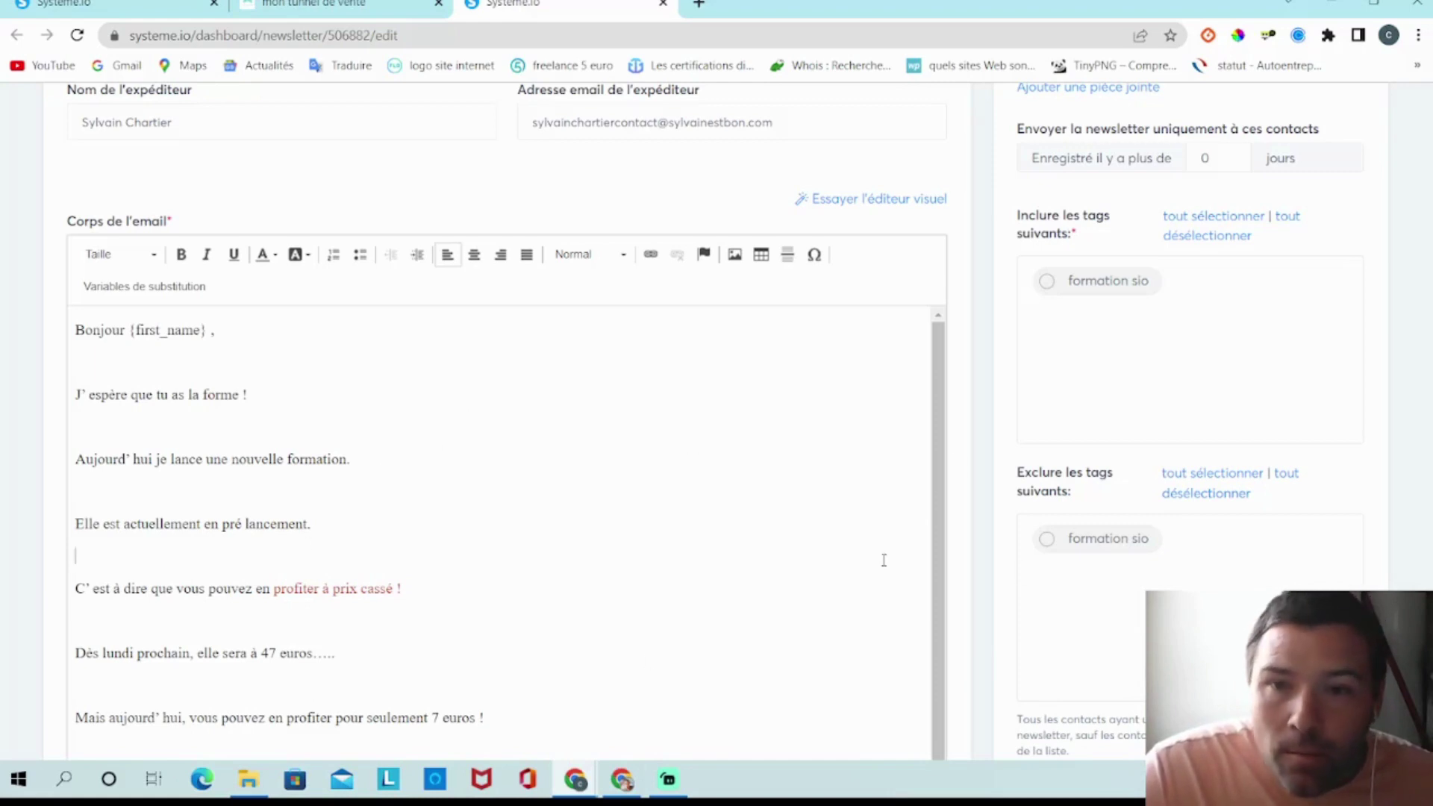
pyautogui.scroll(-8, 462, 597)
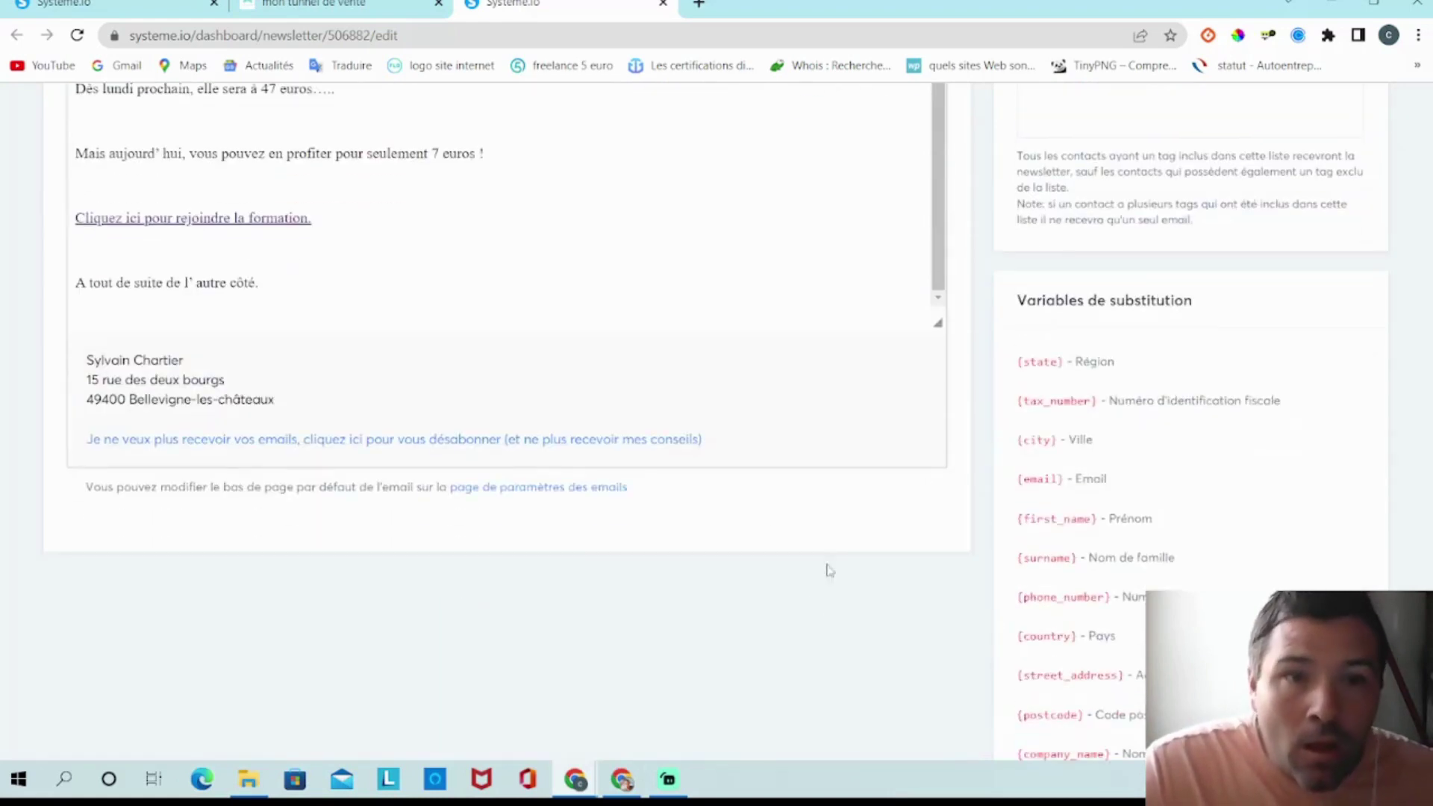
pyautogui.scroll(10, 647, 432)
pyautogui.scroll(-6, 422, 531)
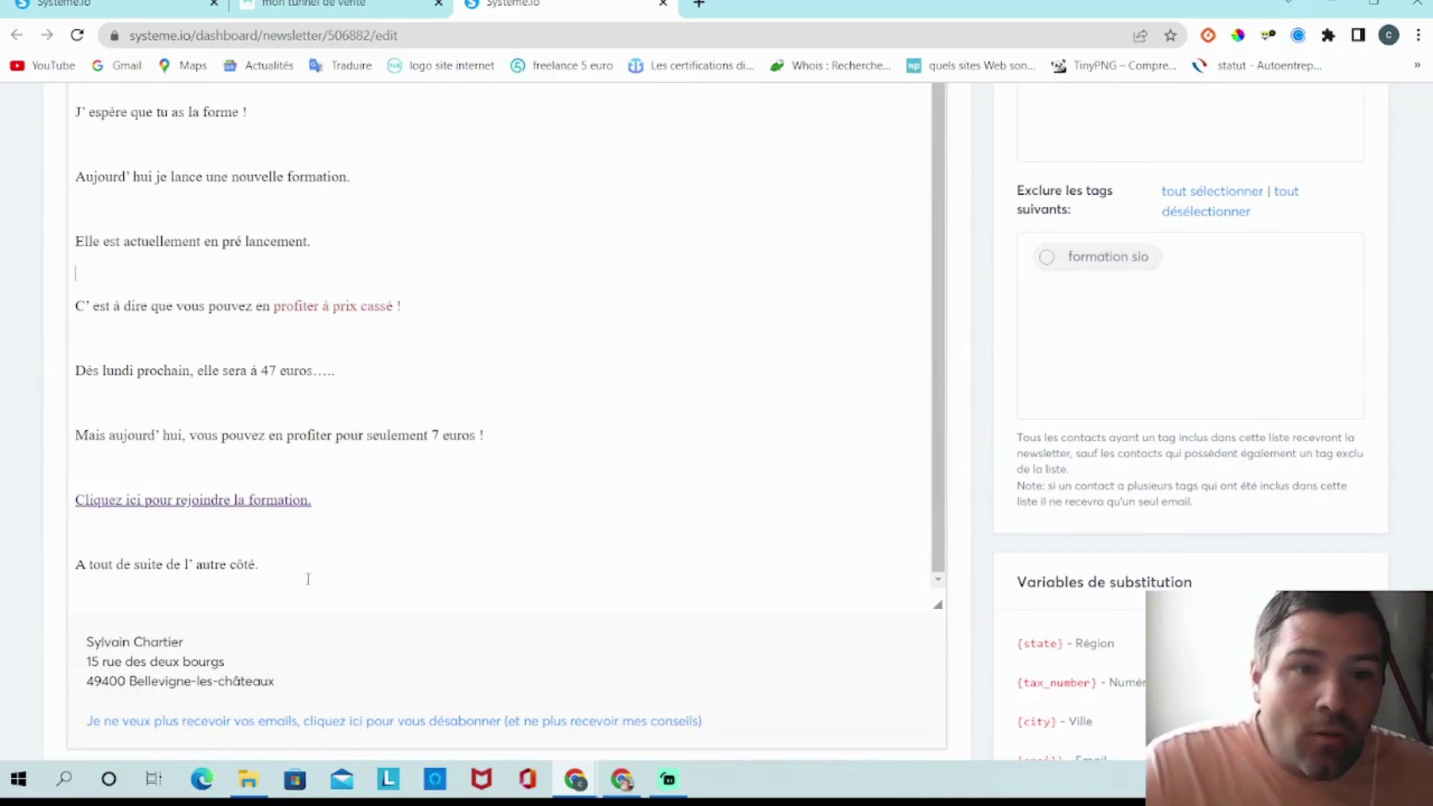
pyautogui.scroll(7, 384, 505)
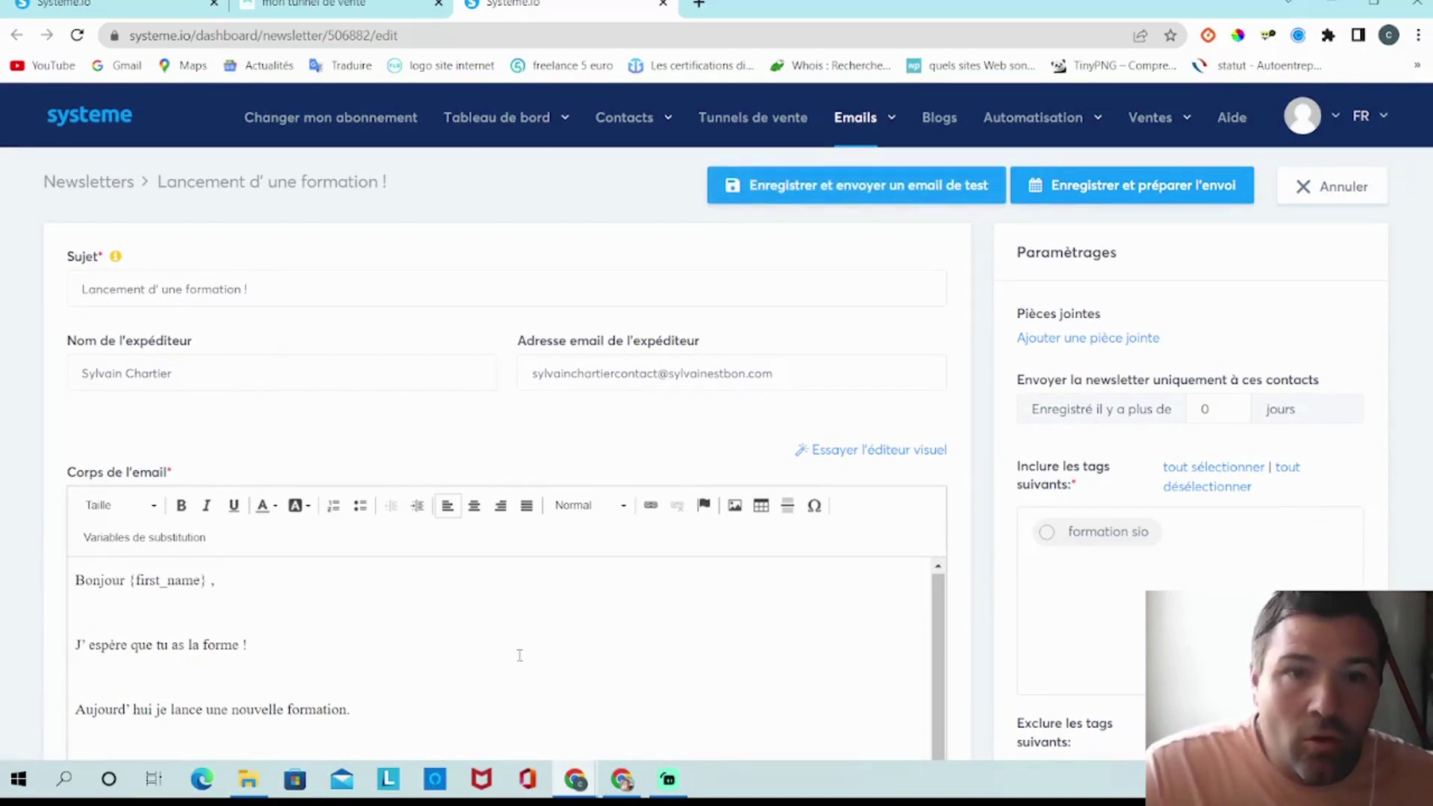
pyautogui.scroll(-2, 520, 655)
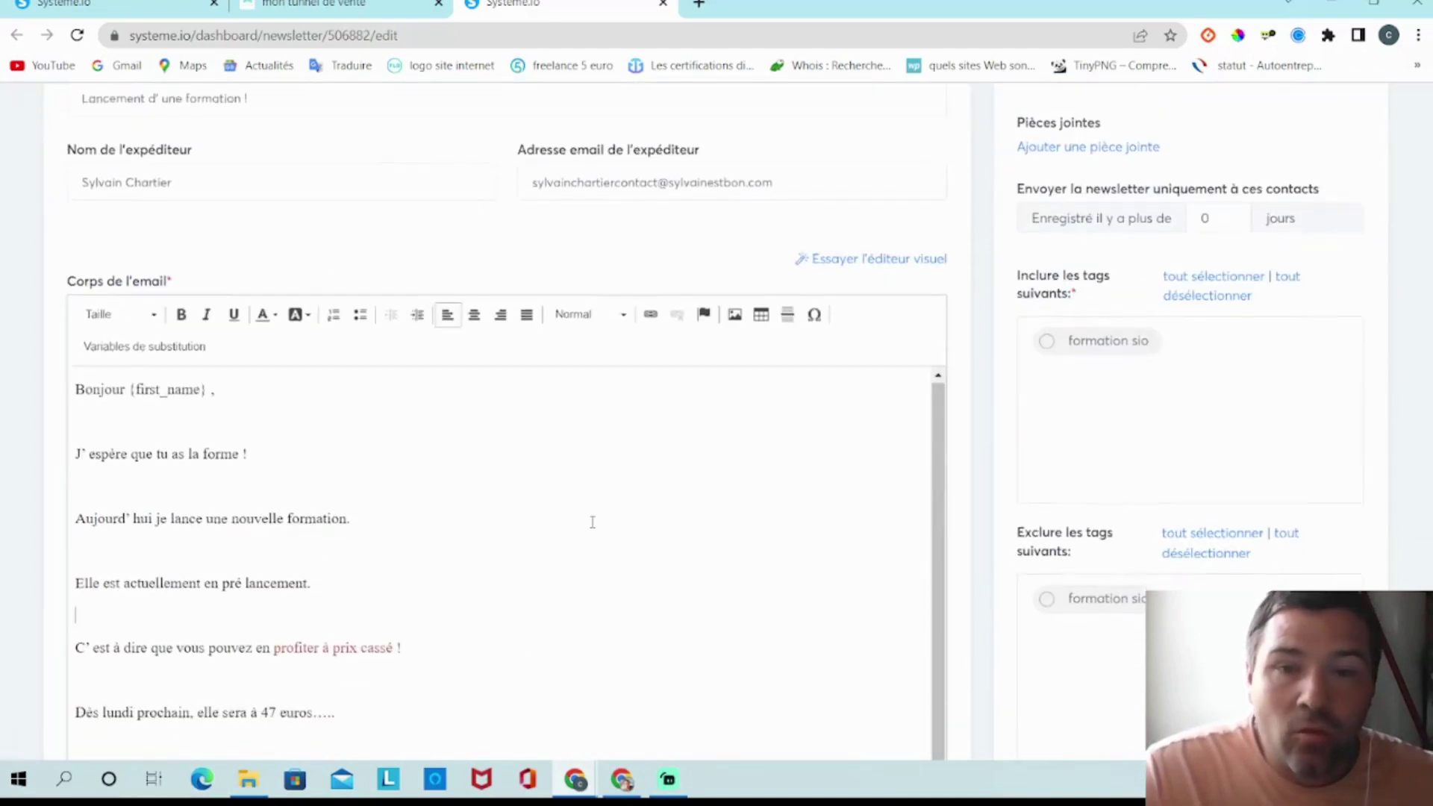
# - Save the newsletter and send a test email of it
pyautogui.scroll(-2, 593, 520)
pyautogui.scroll(4, 548, 363)
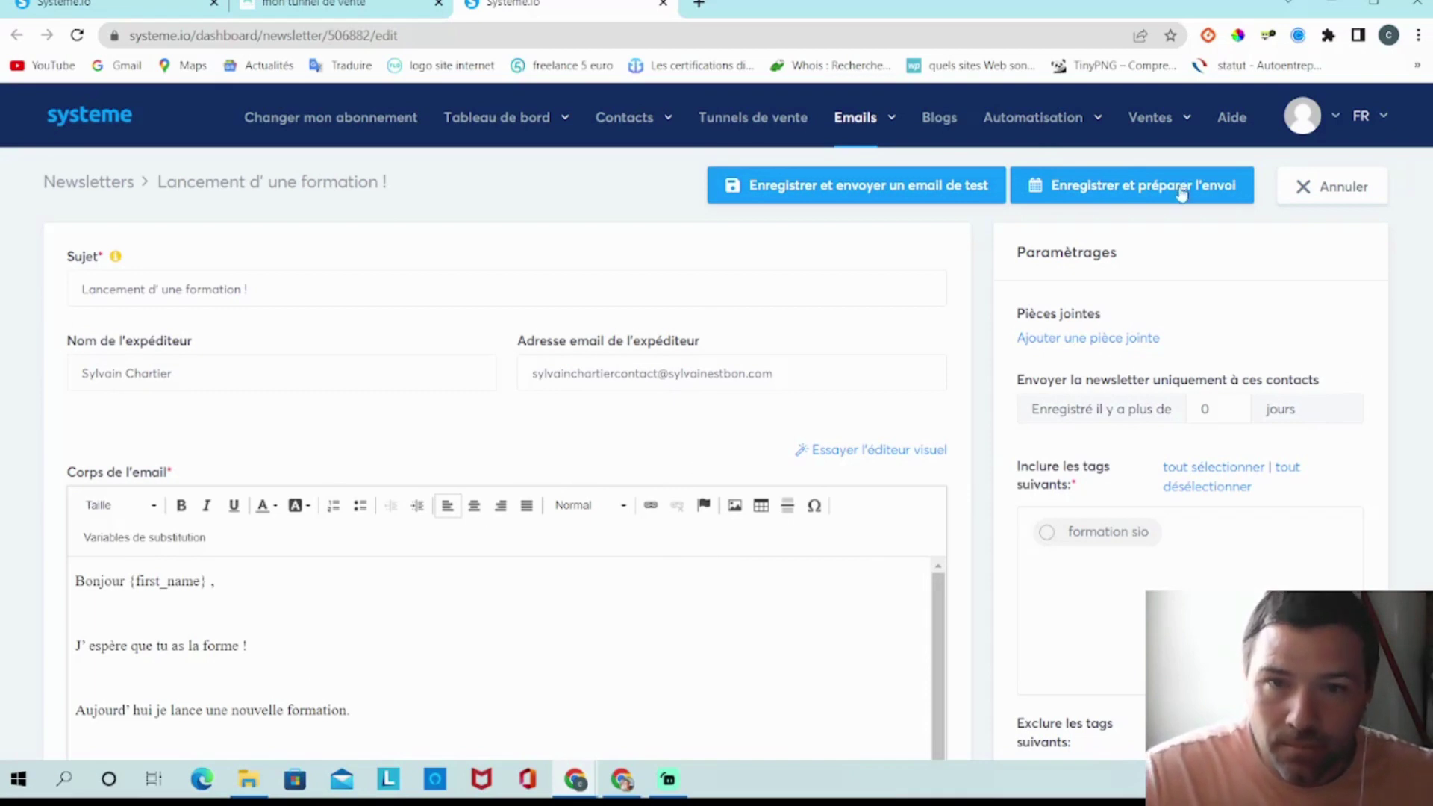
pyautogui.click(865, 196)
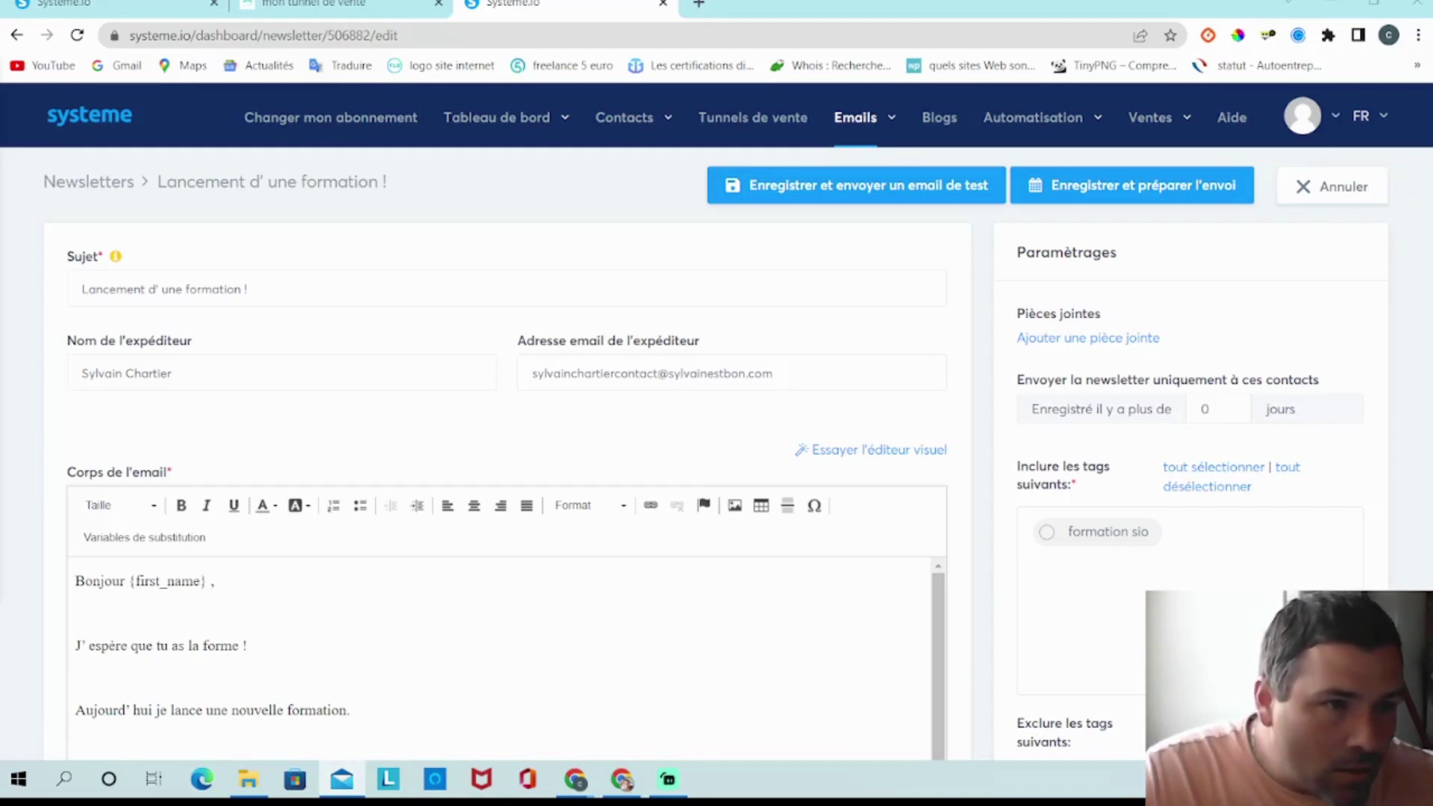
# - Switch to the Mail app, open the test email "Lancement d' une formation !" from the junk folder and read through its content
pyautogui.moveTo(0, 58); pyautogui.dragTo(823, 115)
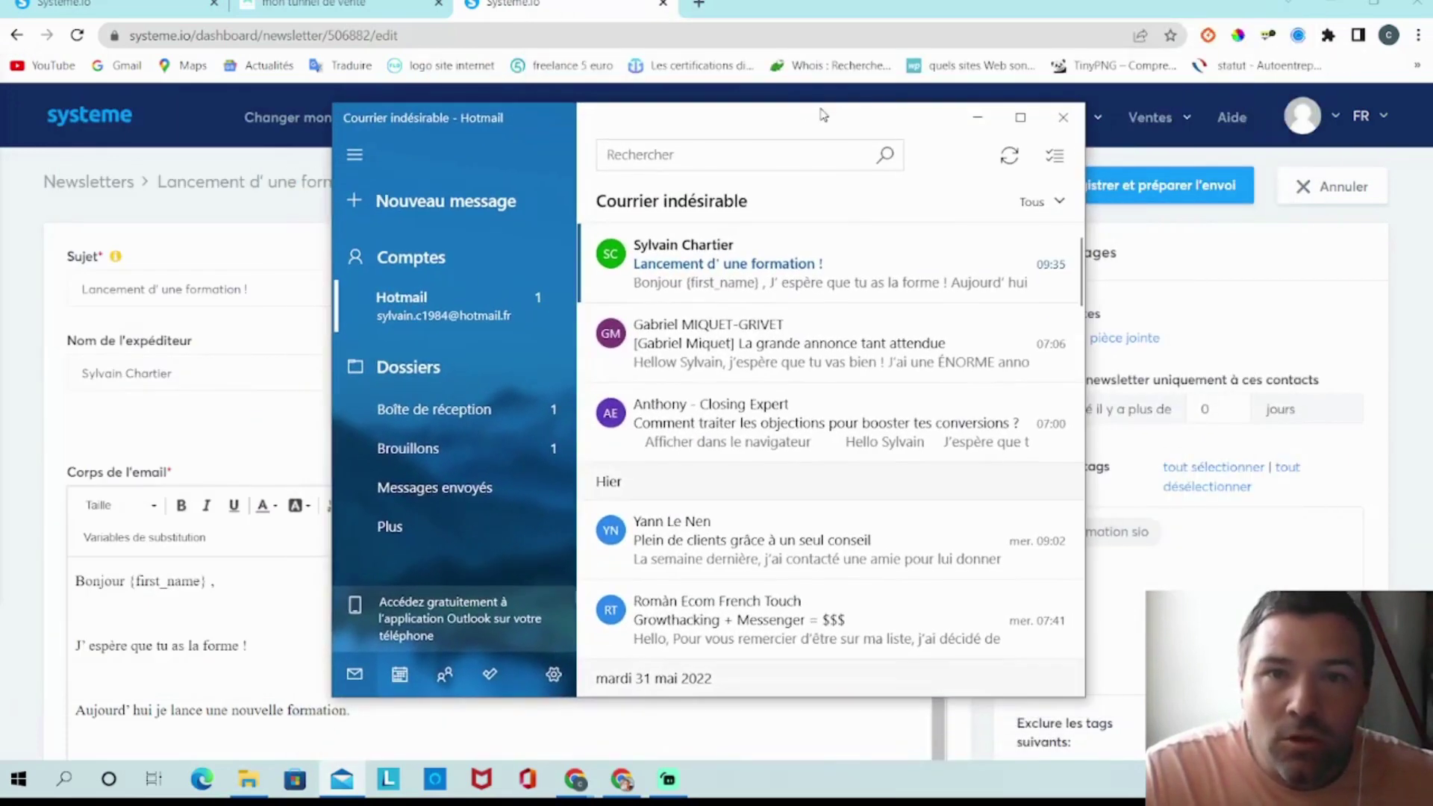
pyautogui.click(1020, 119)
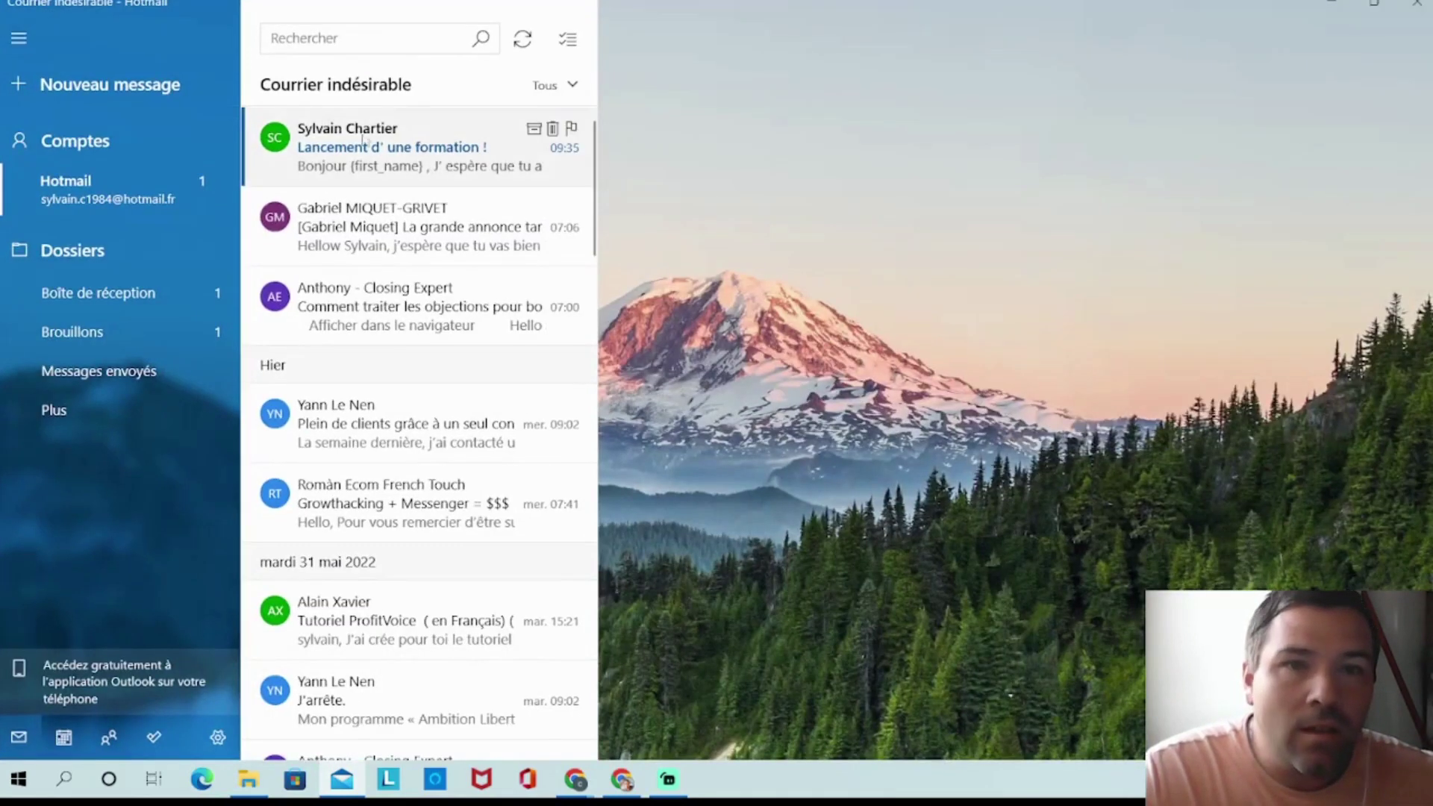
pyautogui.click(370, 161)
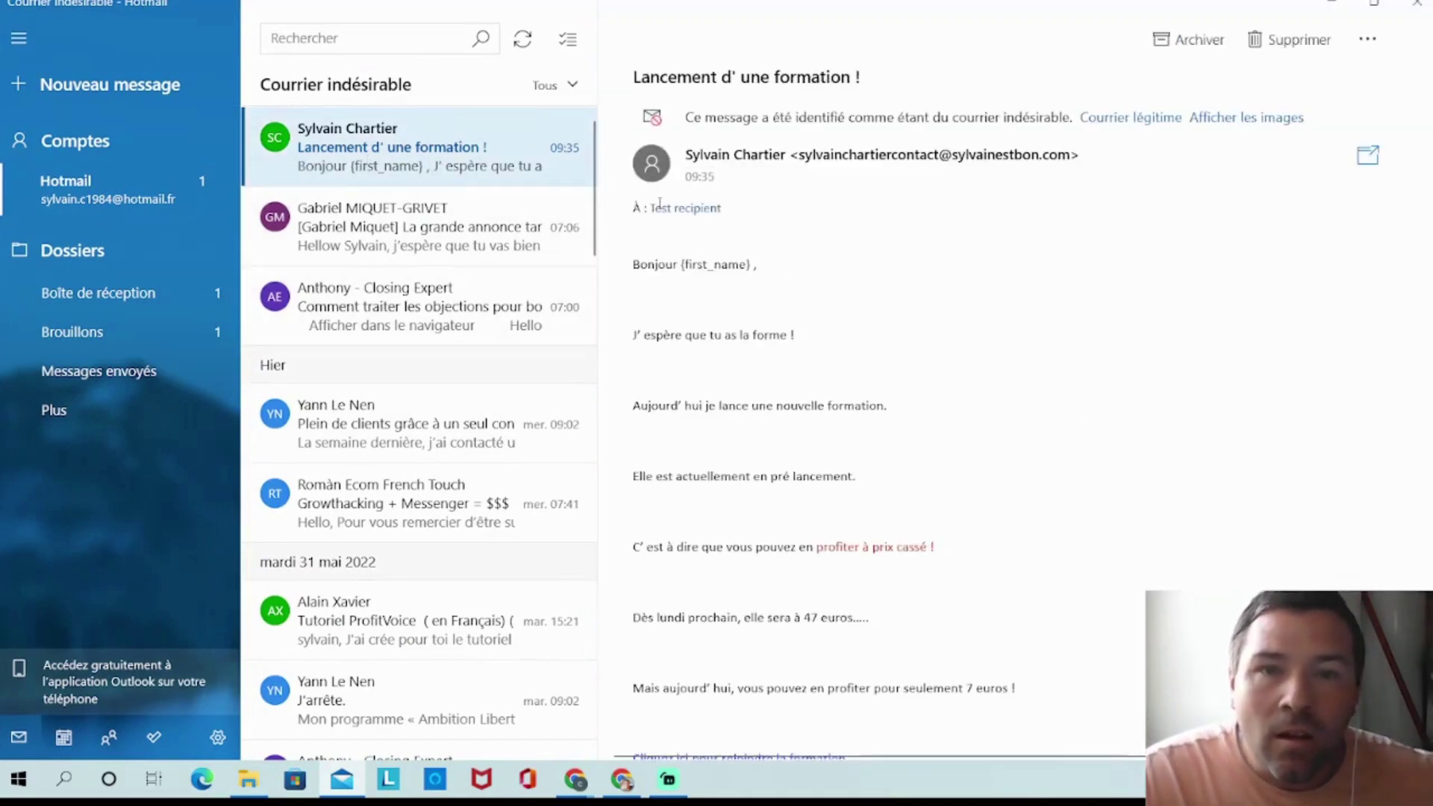
pyautogui.scroll(-3, 897, 394)
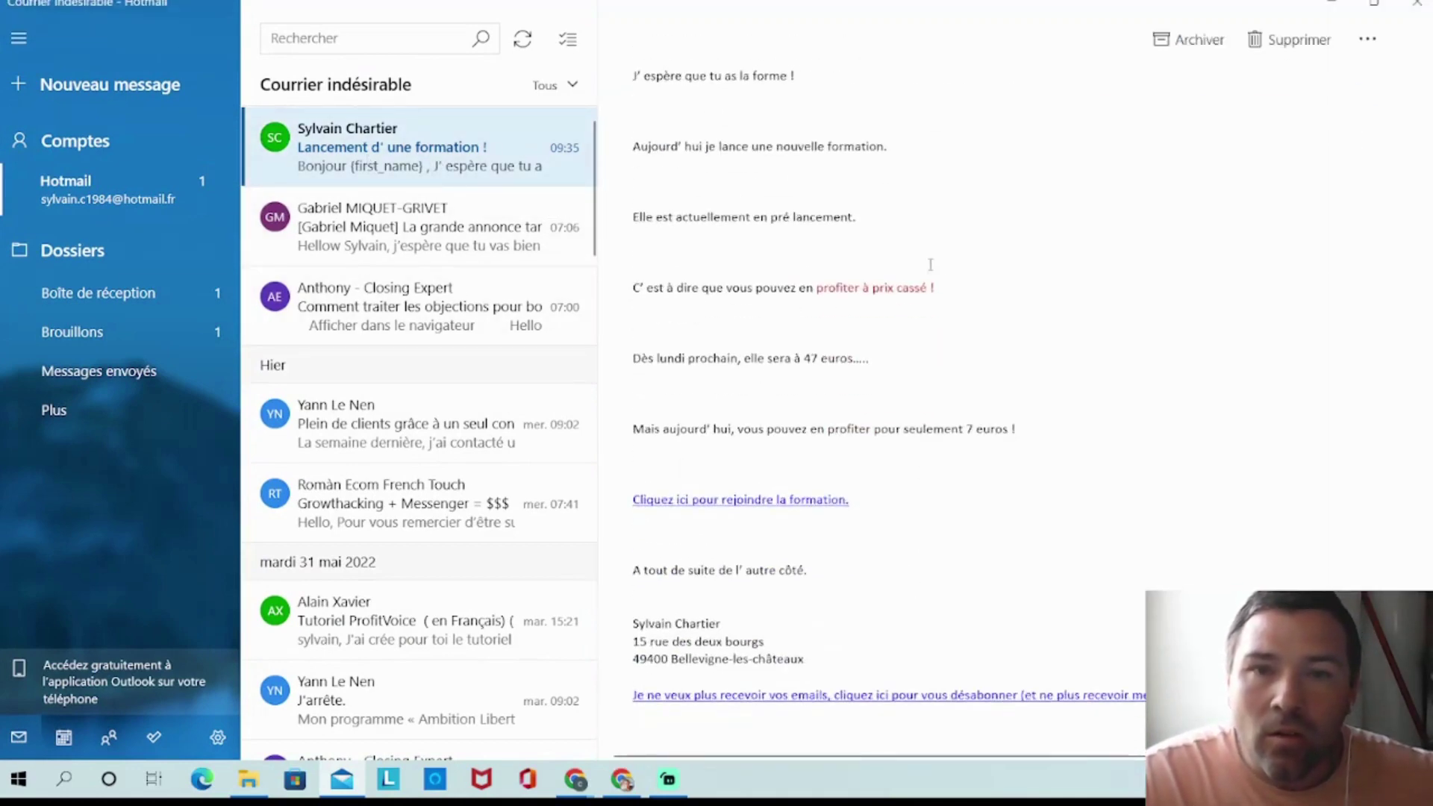
pyautogui.scroll(3, 936, 295)
pyautogui.scroll(1, 839, 235)
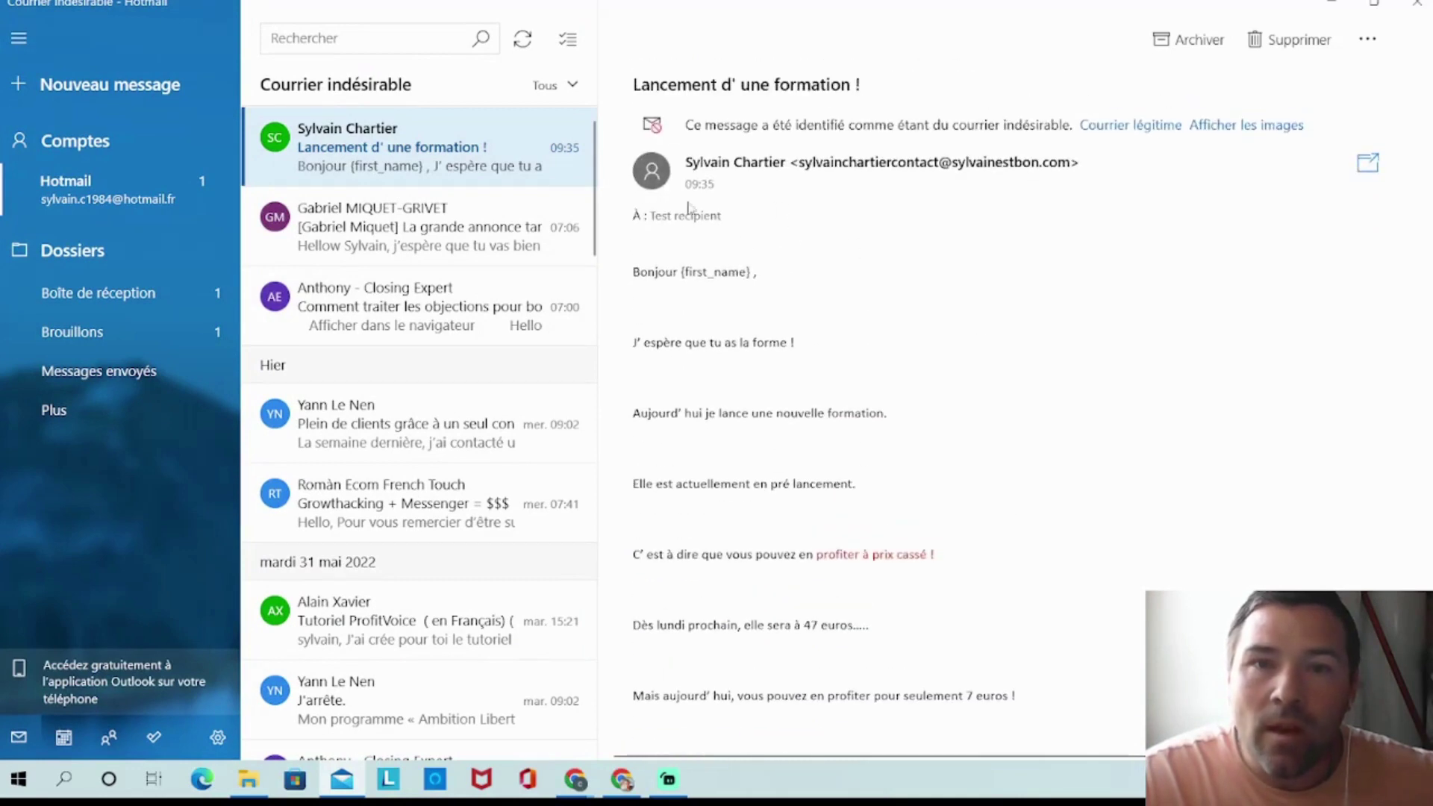
pyautogui.scroll(-3, 806, 261)
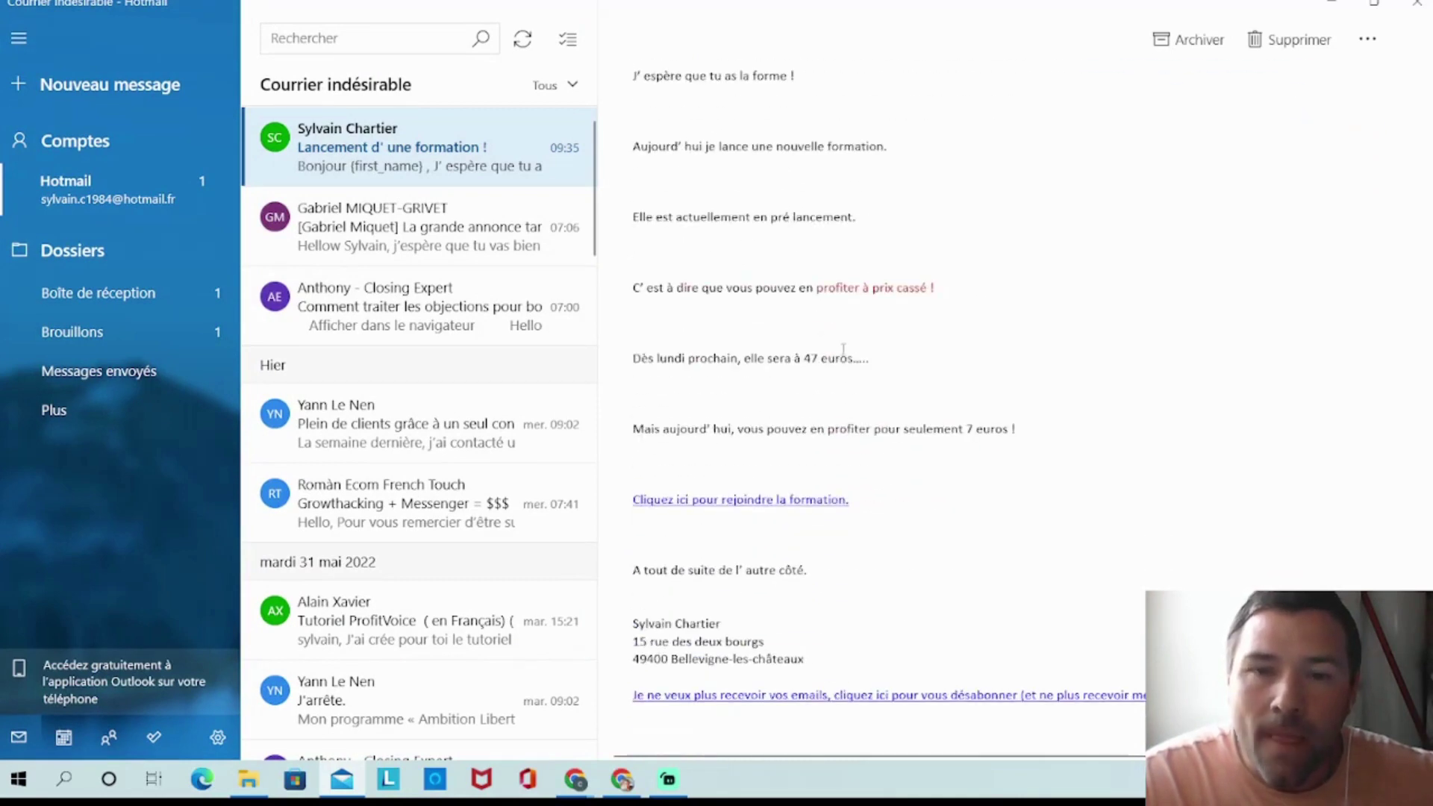
# - Copy the "Cliquez ici pour rejoindre la formation." link from the test email, check it in a new Chrome tab and close that tab
pyautogui.rightClick(758, 508)
pyautogui.click(816, 589)
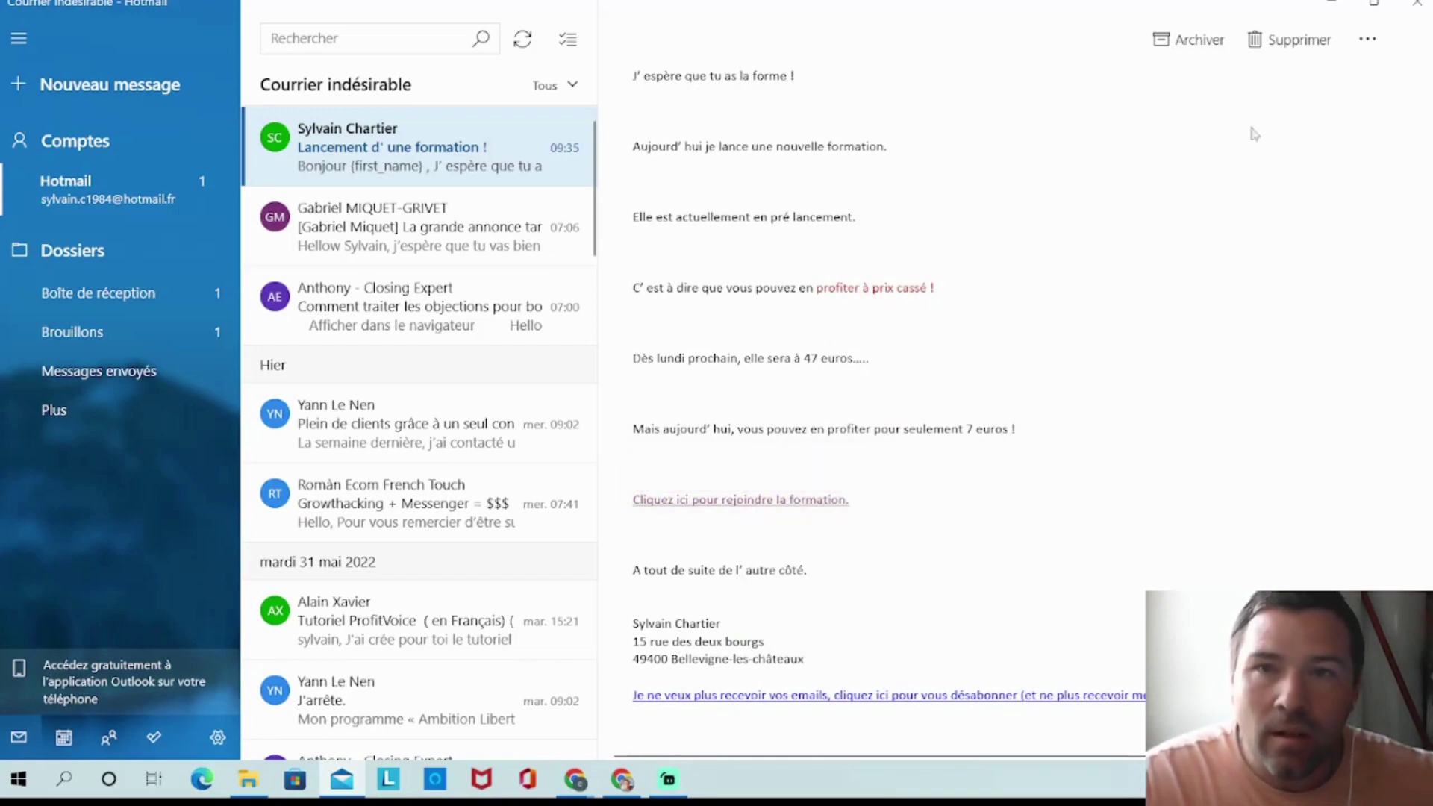
pyautogui.click(1327, 6)
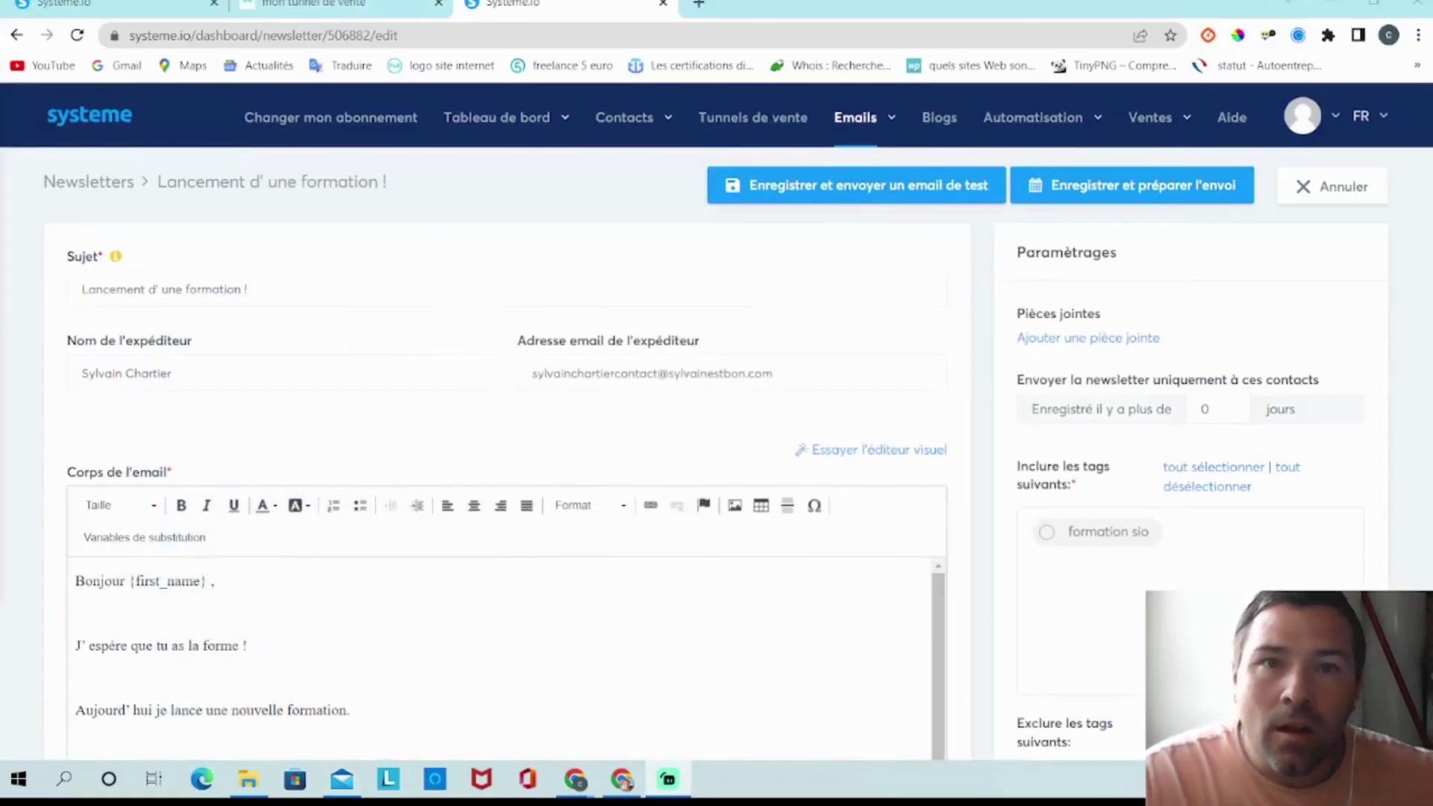
pyautogui.click(699, 4)
pyautogui.rightClick(200, 36)
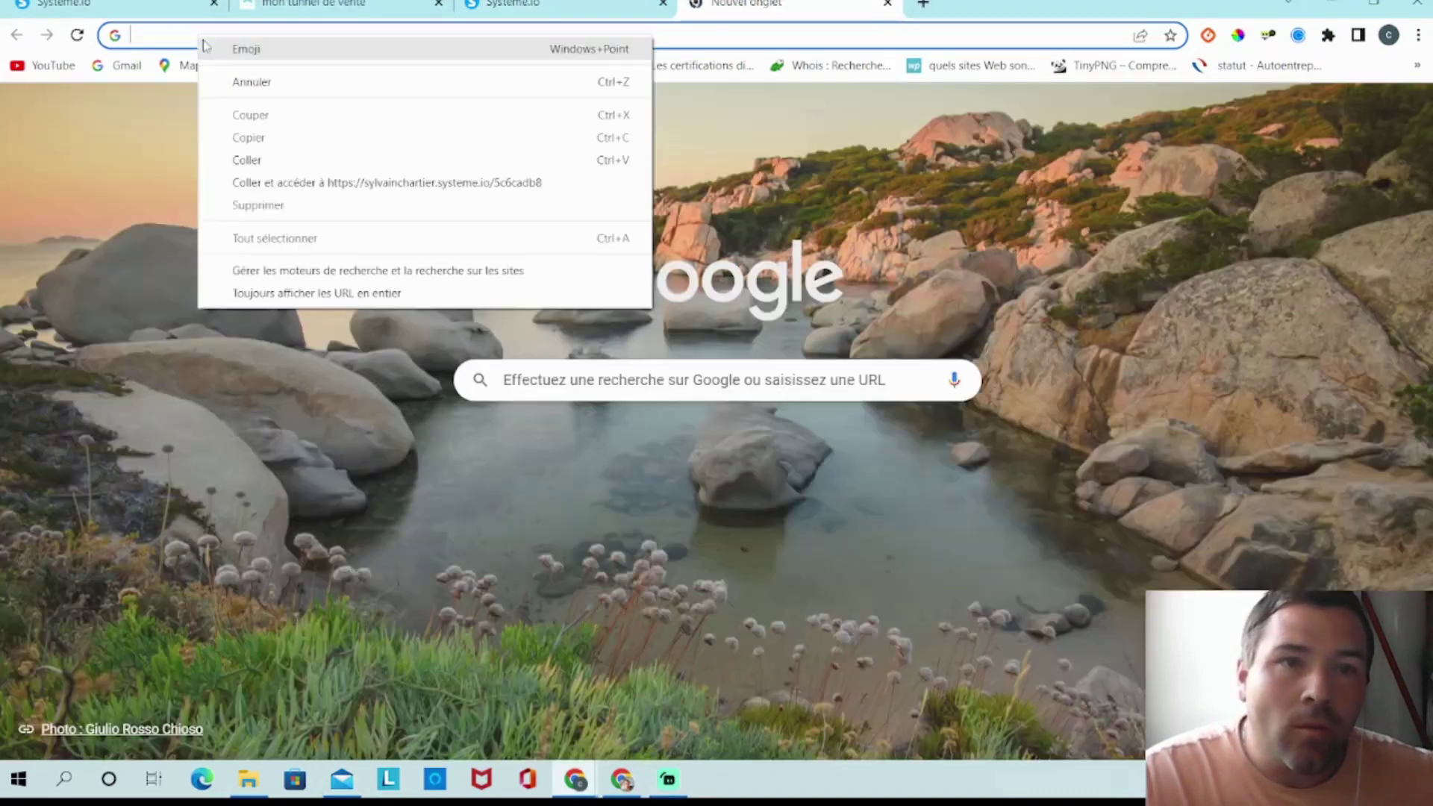
pyautogui.click(333, 188)
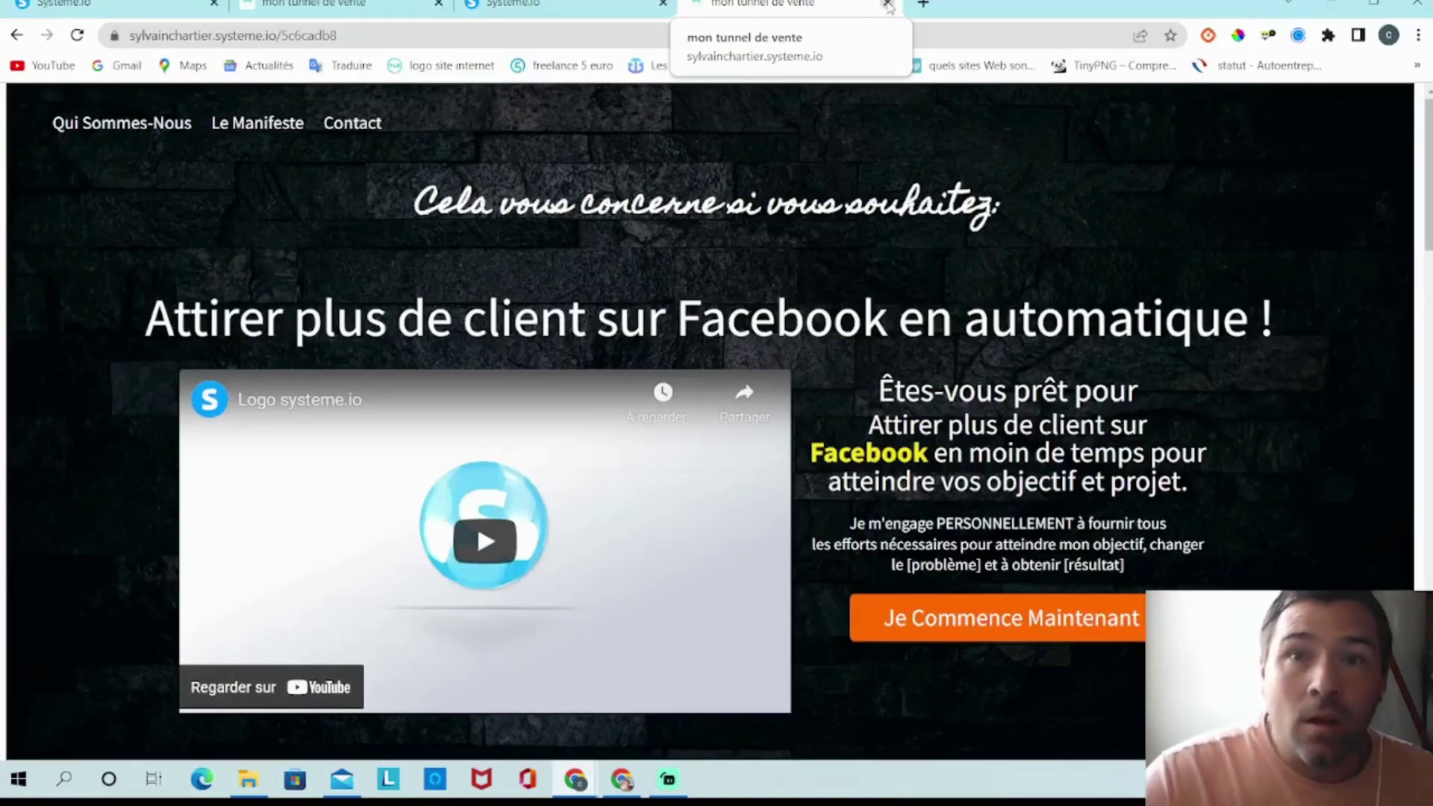
pyautogui.click(887, 4)
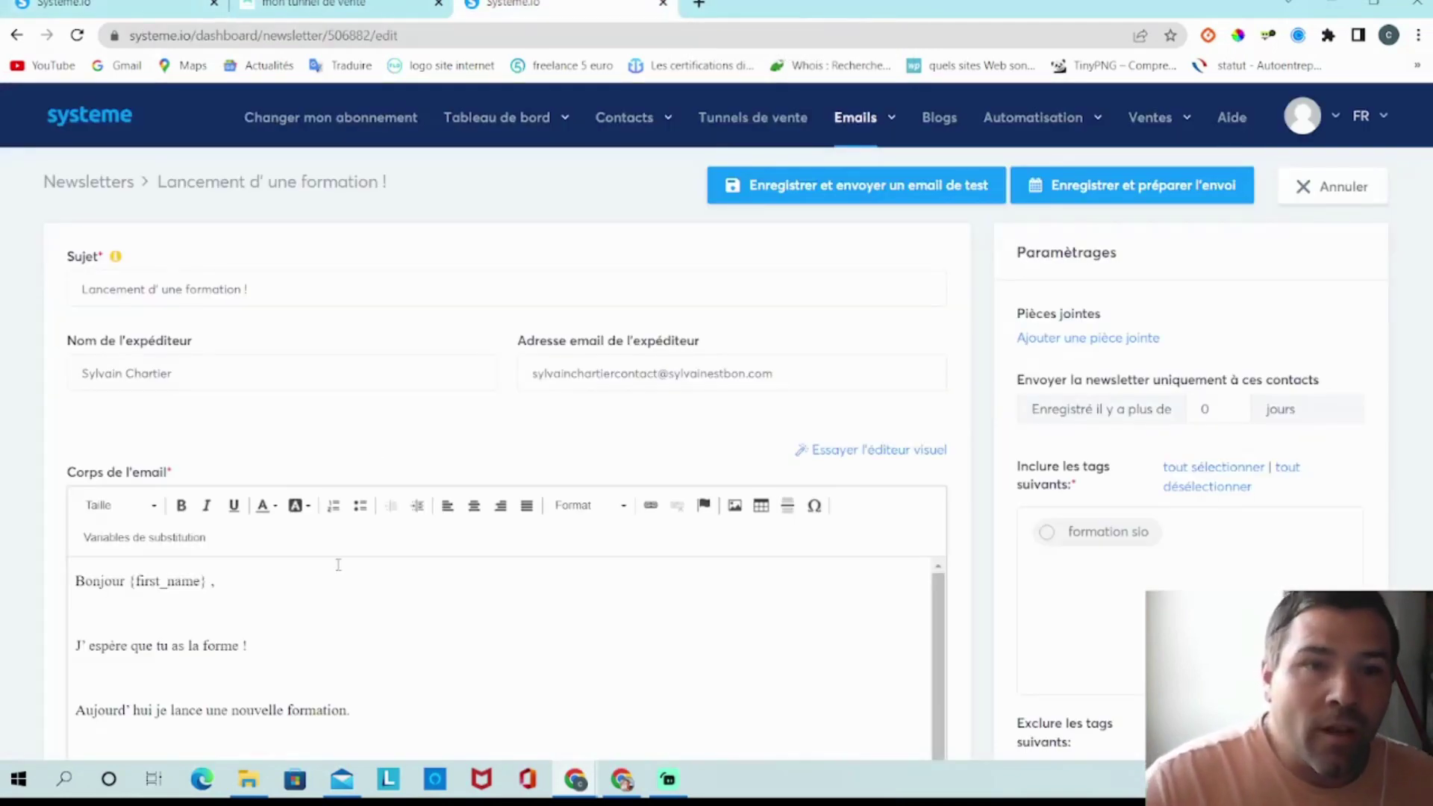
# - Examine the newsletter's body, footer, tag settings and substitution variables on the edit page
pyautogui.scroll(-4, 454, 601)
pyautogui.scroll(-4, 608, 512)
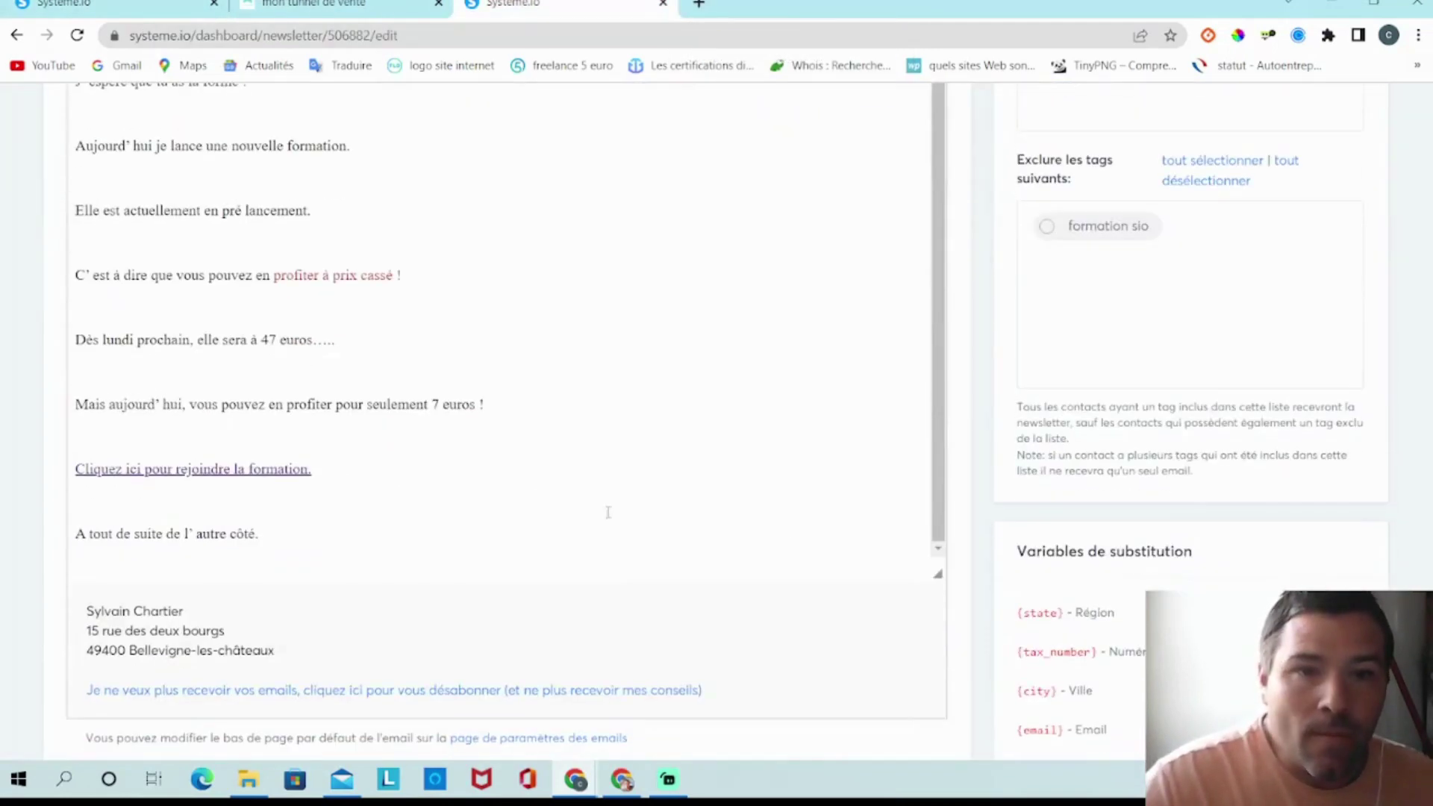
pyautogui.scroll(4, 618, 559)
pyautogui.scroll(4, 633, 586)
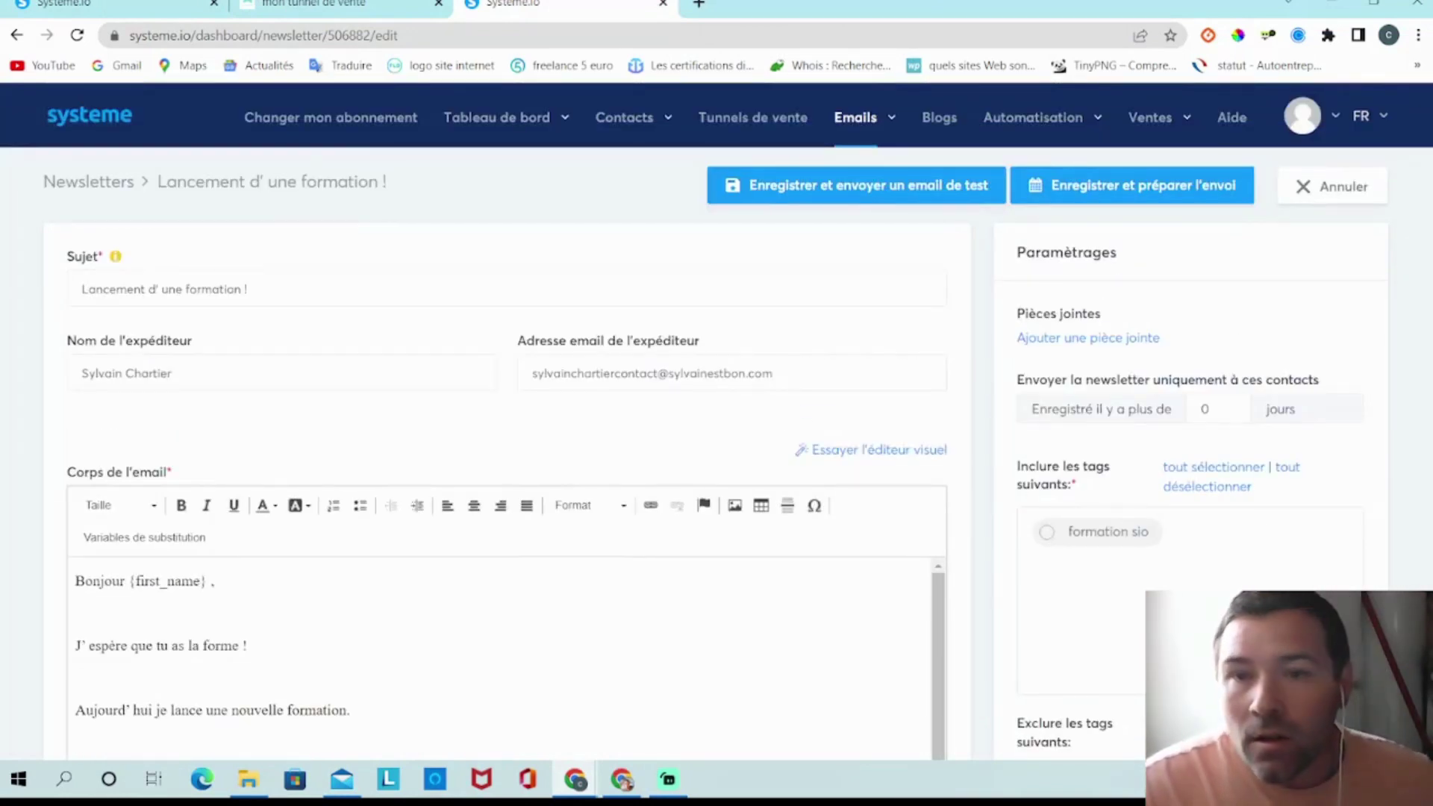
pyautogui.scroll(-1, 690, 396)
pyautogui.scroll(-3, 691, 395)
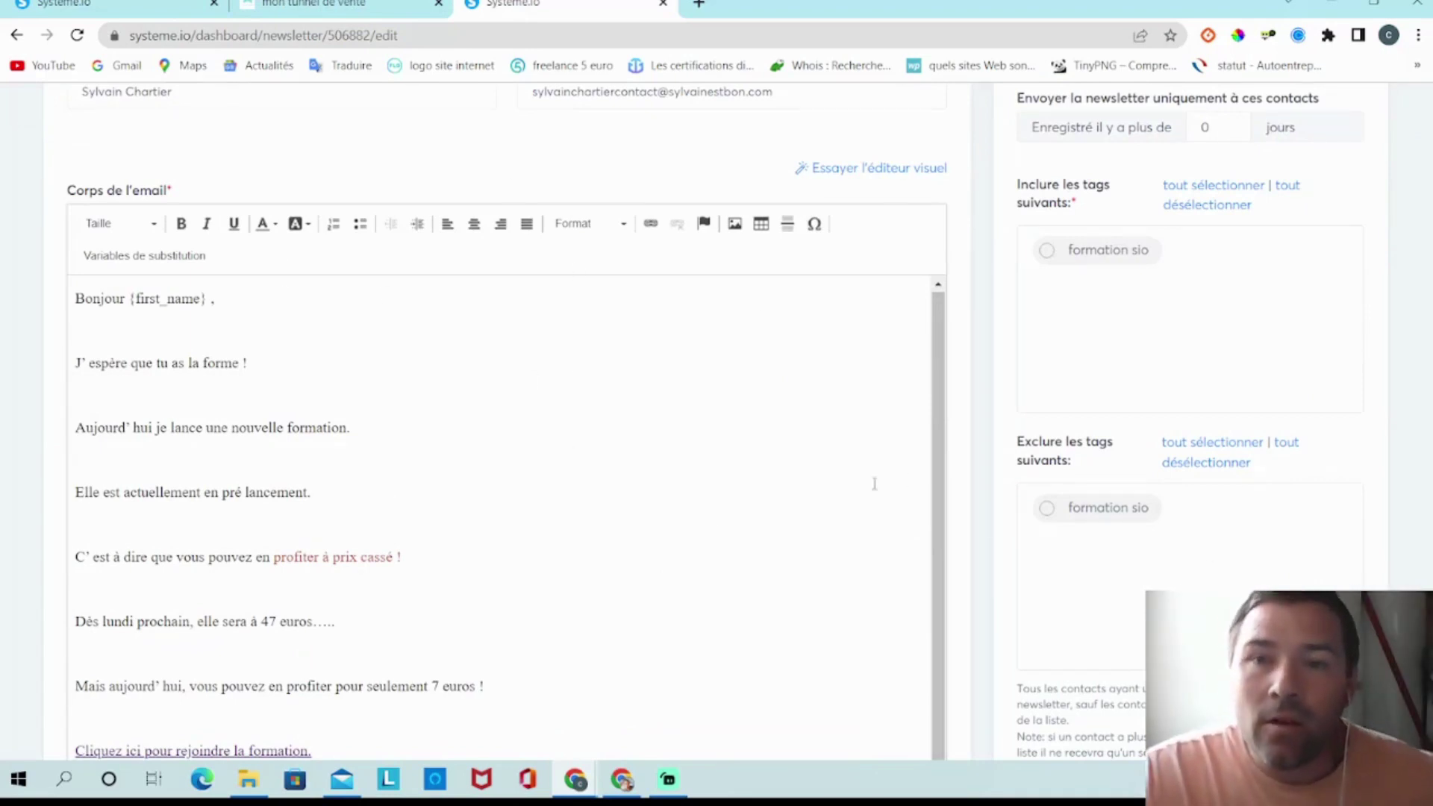
pyautogui.scroll(4, 805, 454)
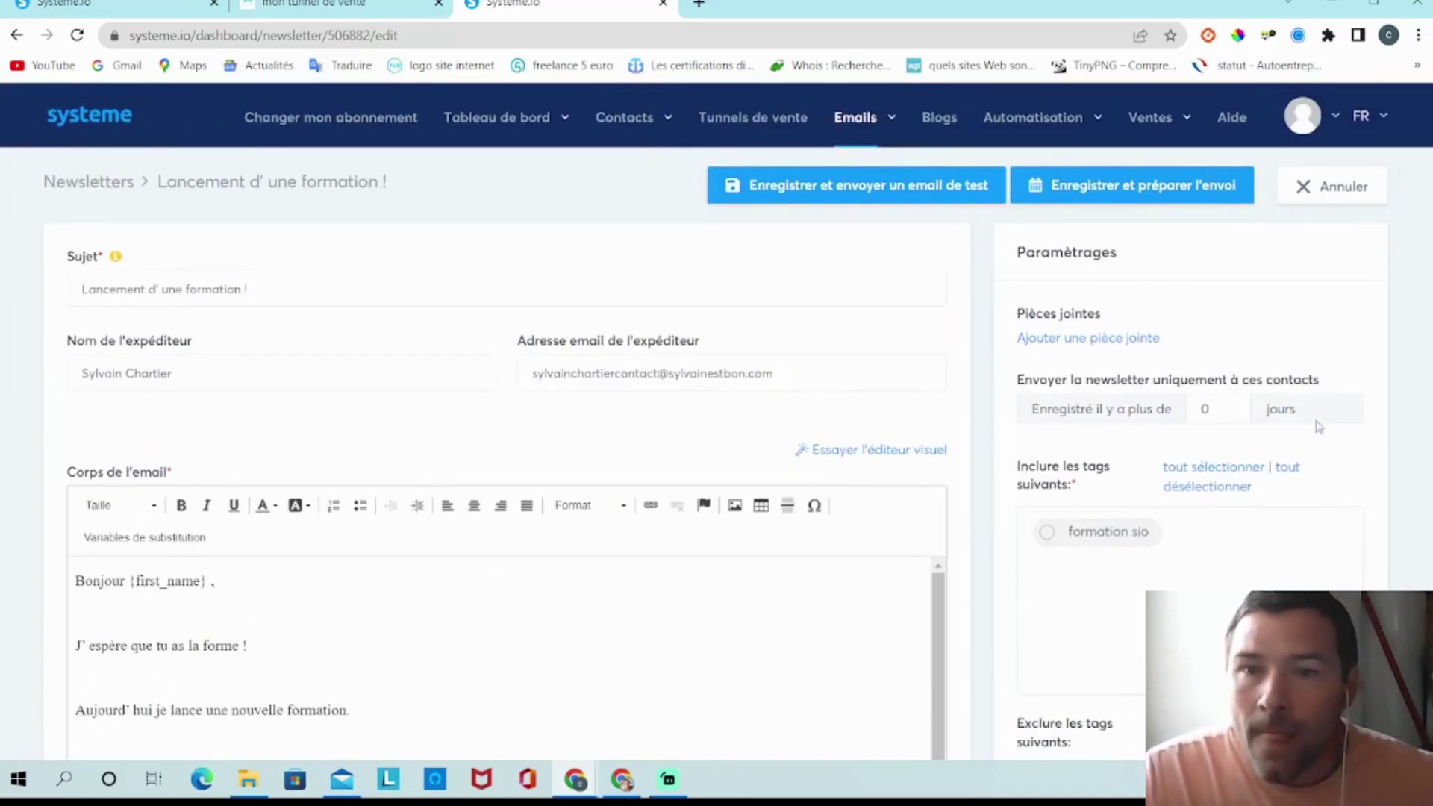
pyautogui.moveTo(1086, 195)
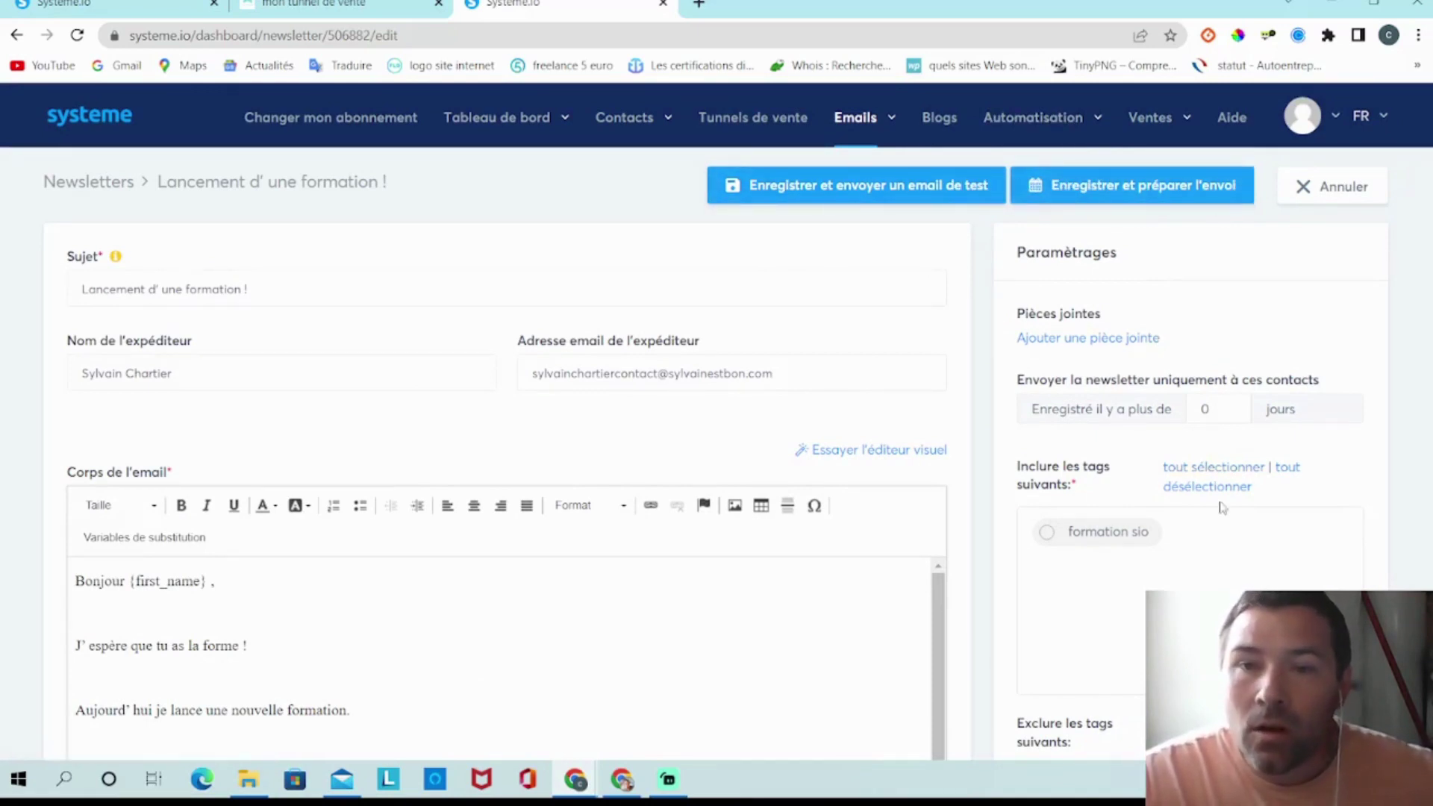
pyautogui.scroll(-3, 1179, 389)
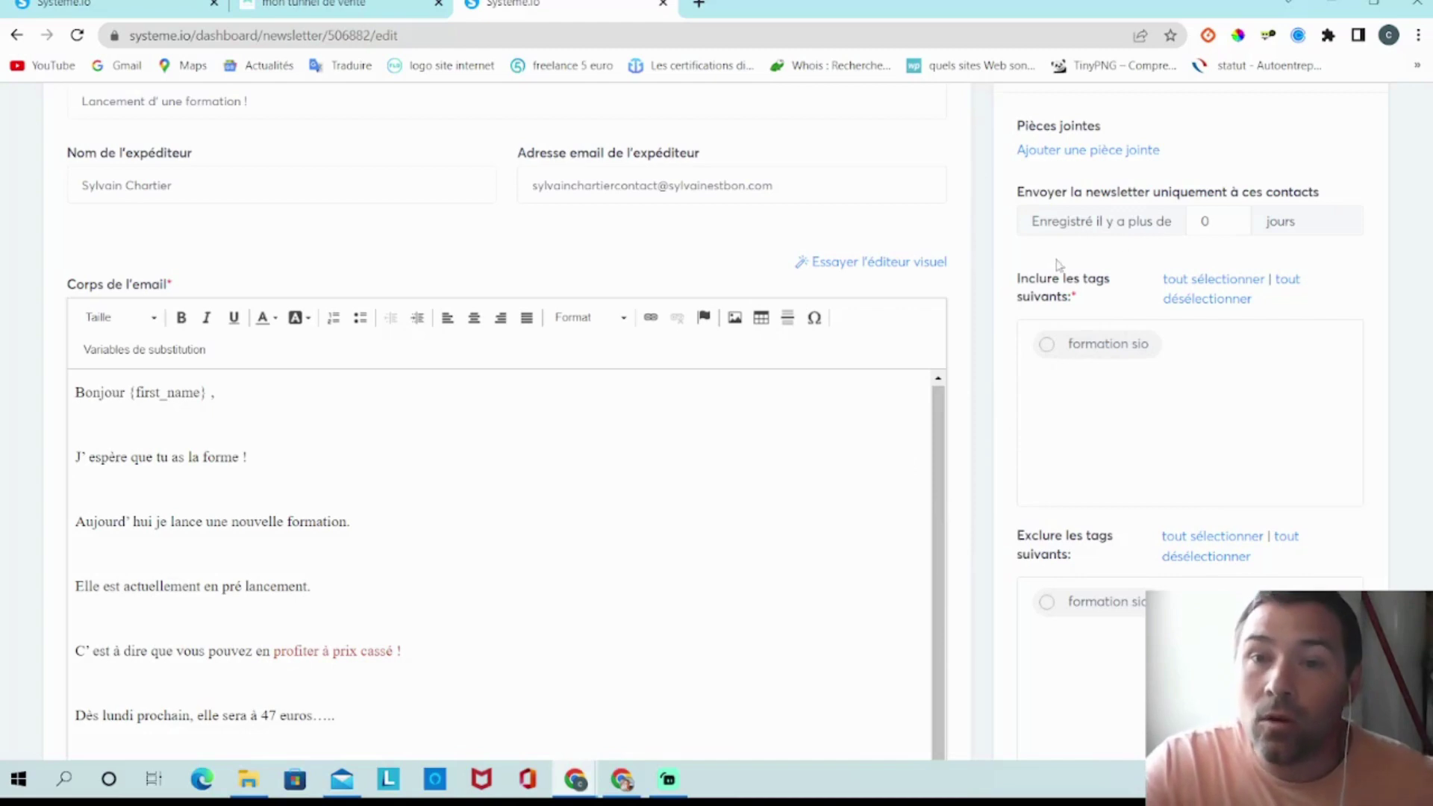
pyautogui.scroll(-4, 1059, 265)
pyautogui.scroll(-3, 1129, 222)
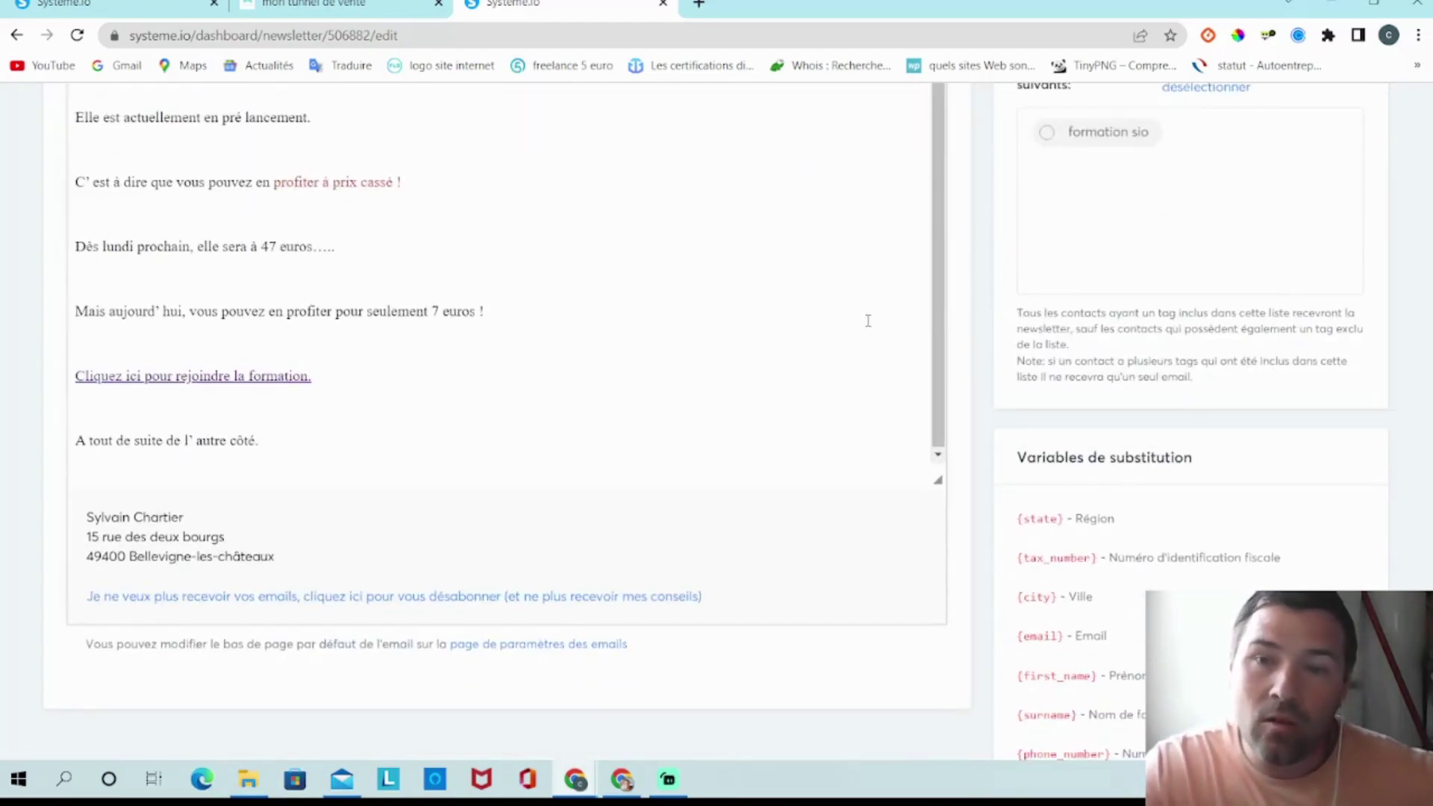
pyautogui.scroll(4, 946, 377)
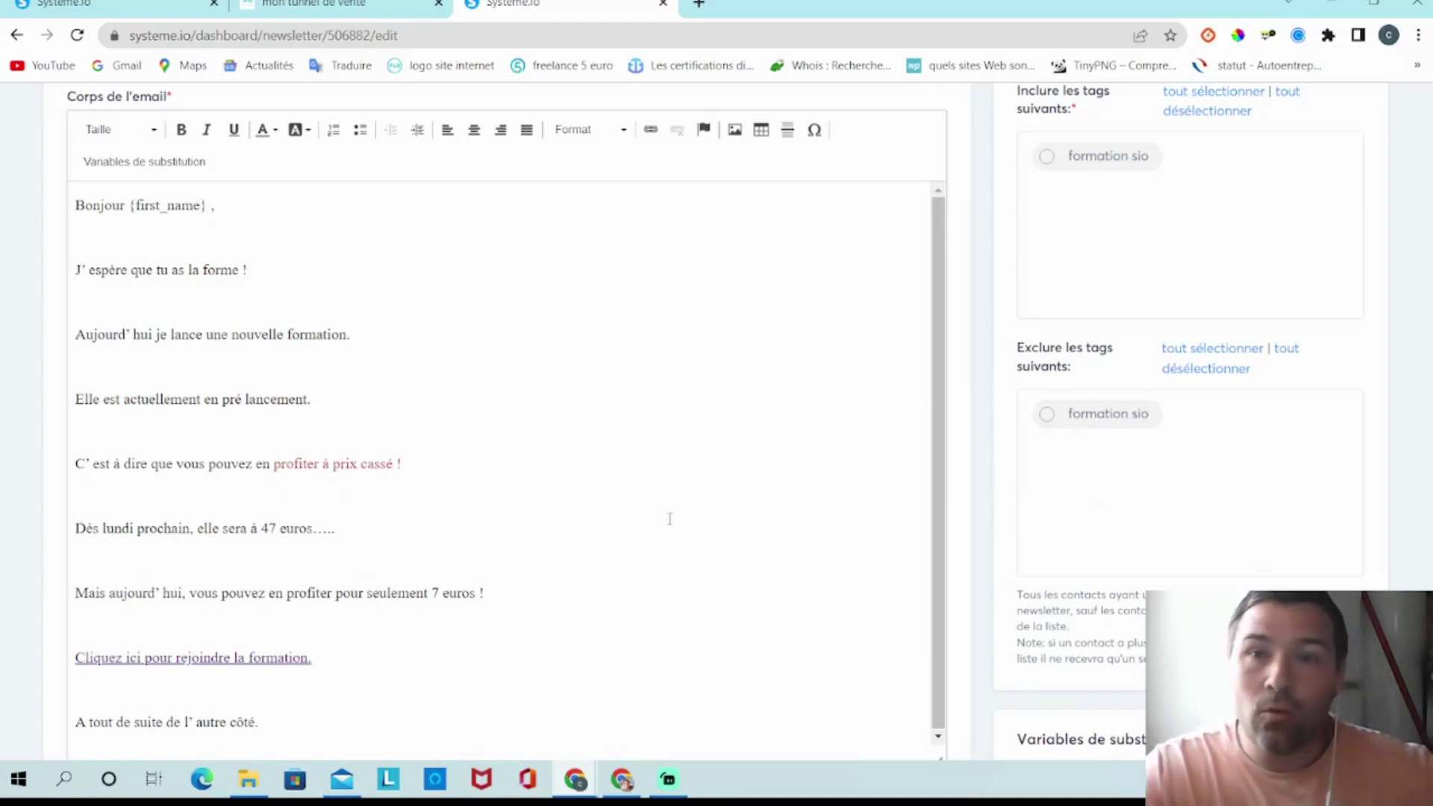
pyautogui.scroll(5, 669, 518)
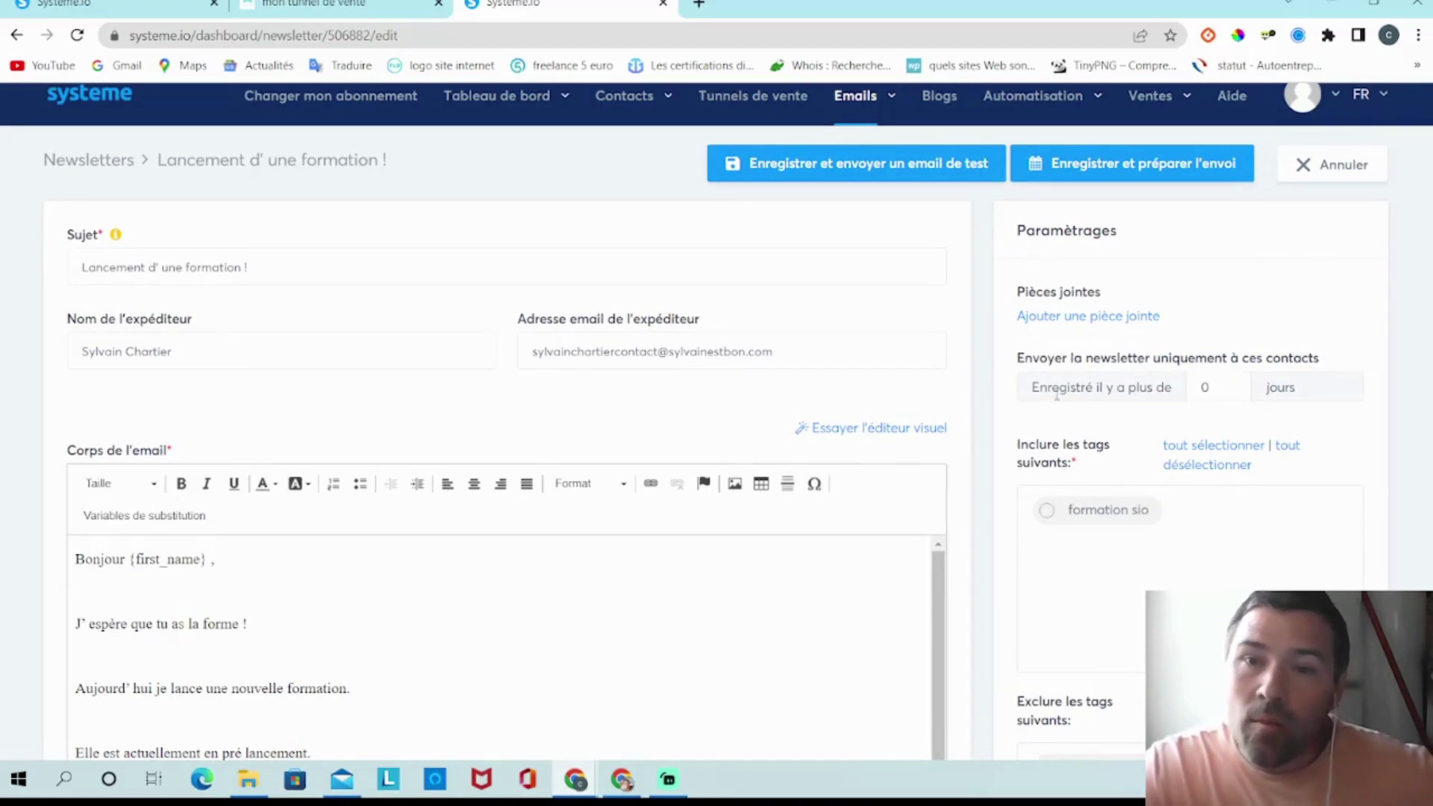
# - Restrict the newsletter to contacts registered more than 5 days ago and try to save it for send preparation
pyautogui.click(1228, 383)
pyautogui.click(1228, 382)
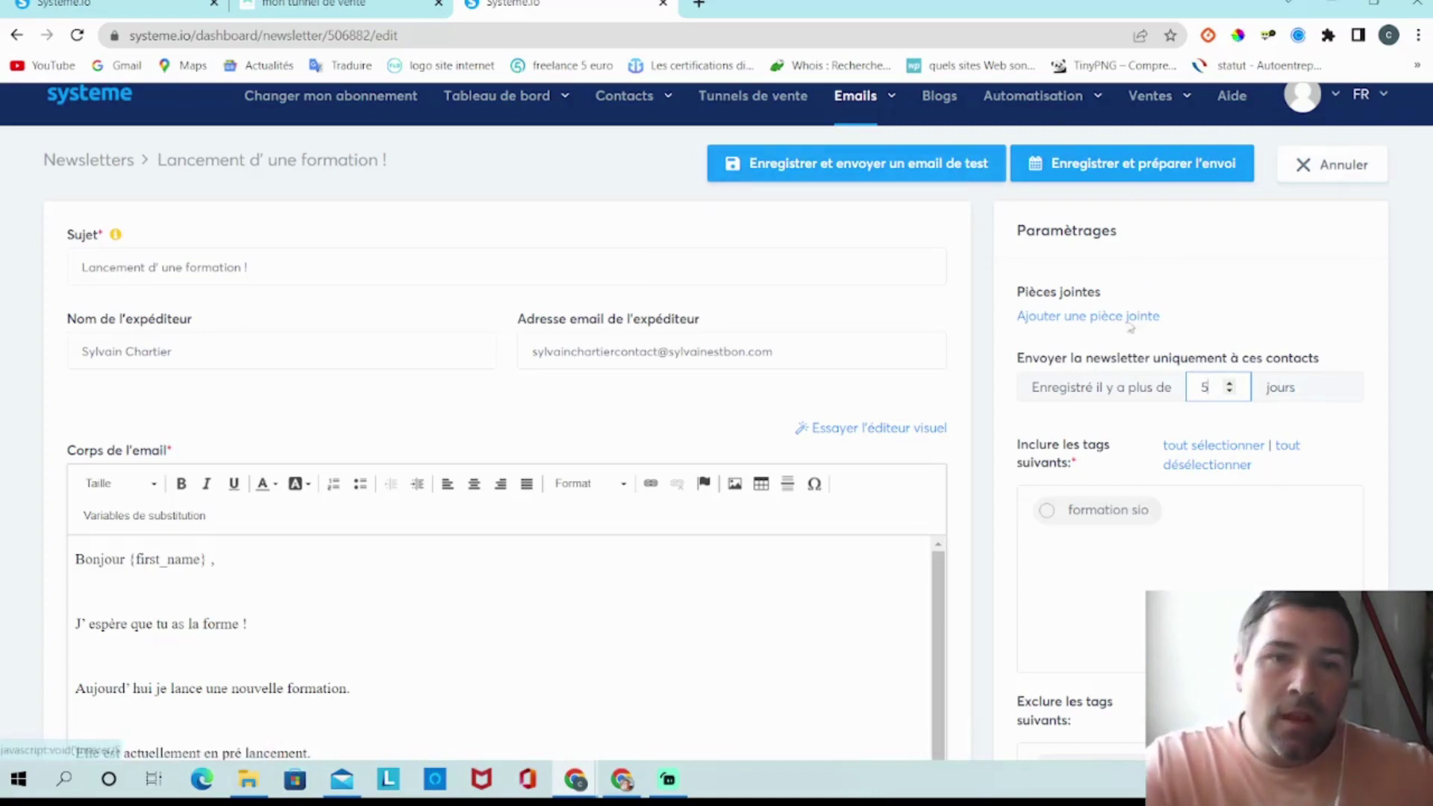
pyautogui.click(1147, 174)
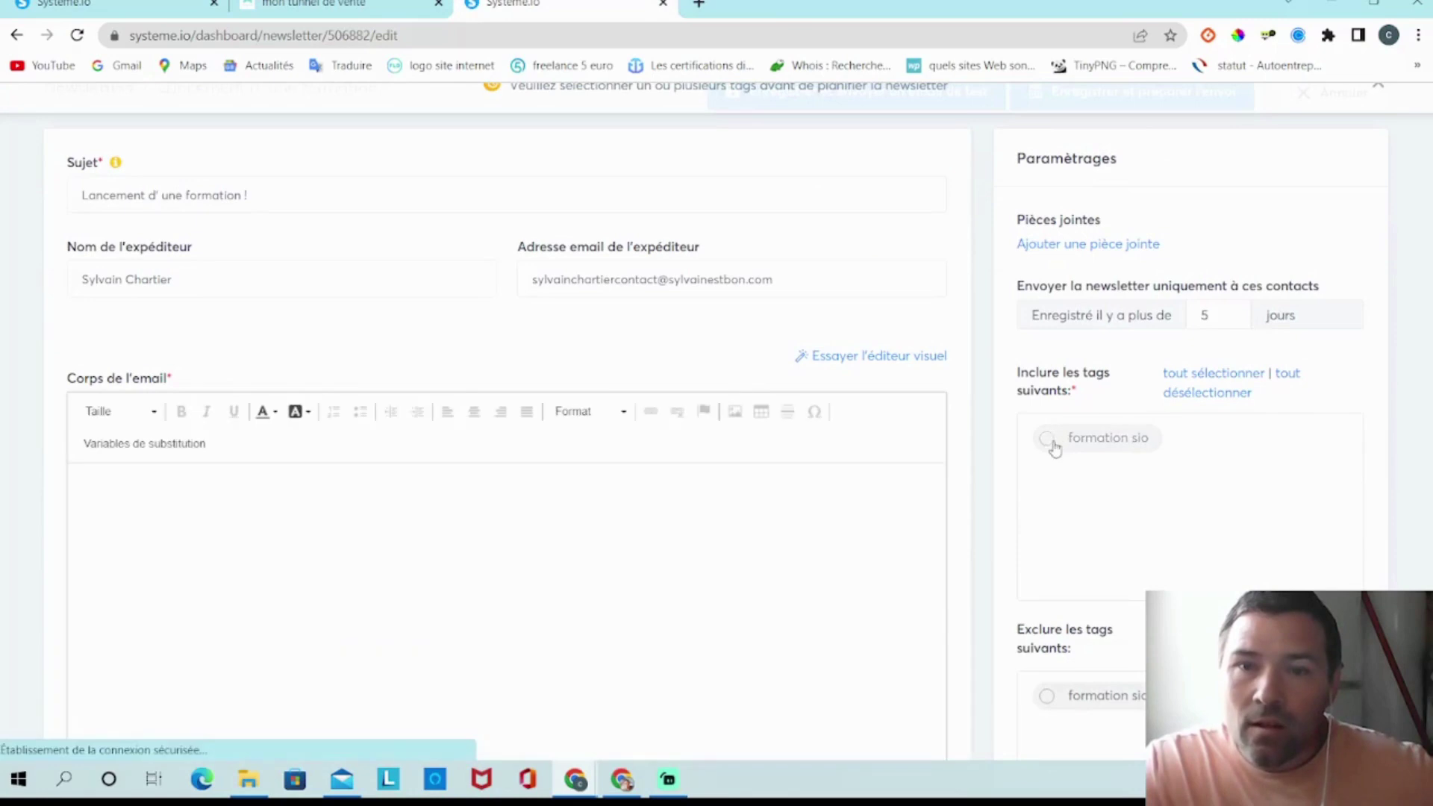
# - Include contacts with the tag "formation sio", and save the newsletter to prepare its sending
pyautogui.click(1051, 445)
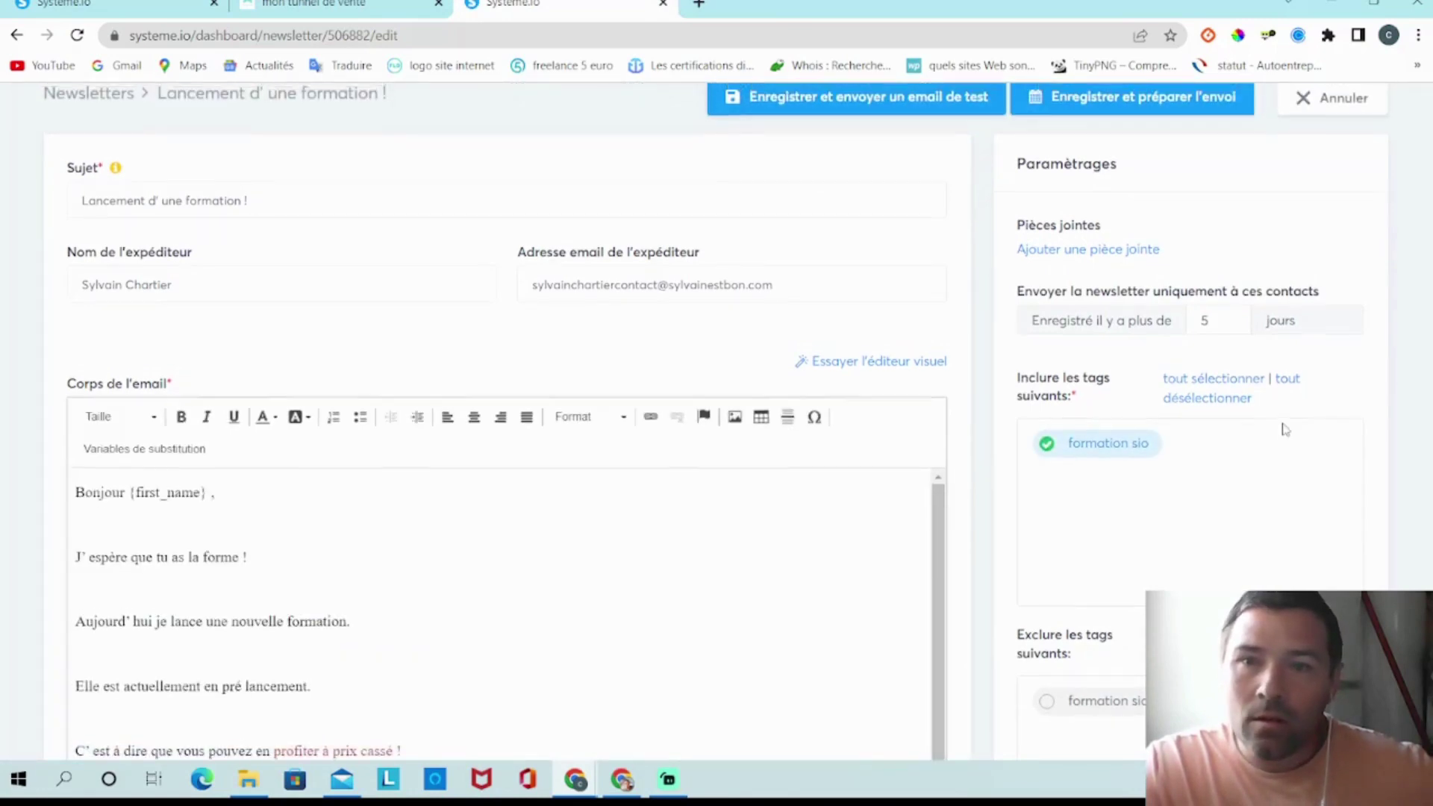
pyautogui.scroll(2, 1276, 425)
pyautogui.click(1150, 195)
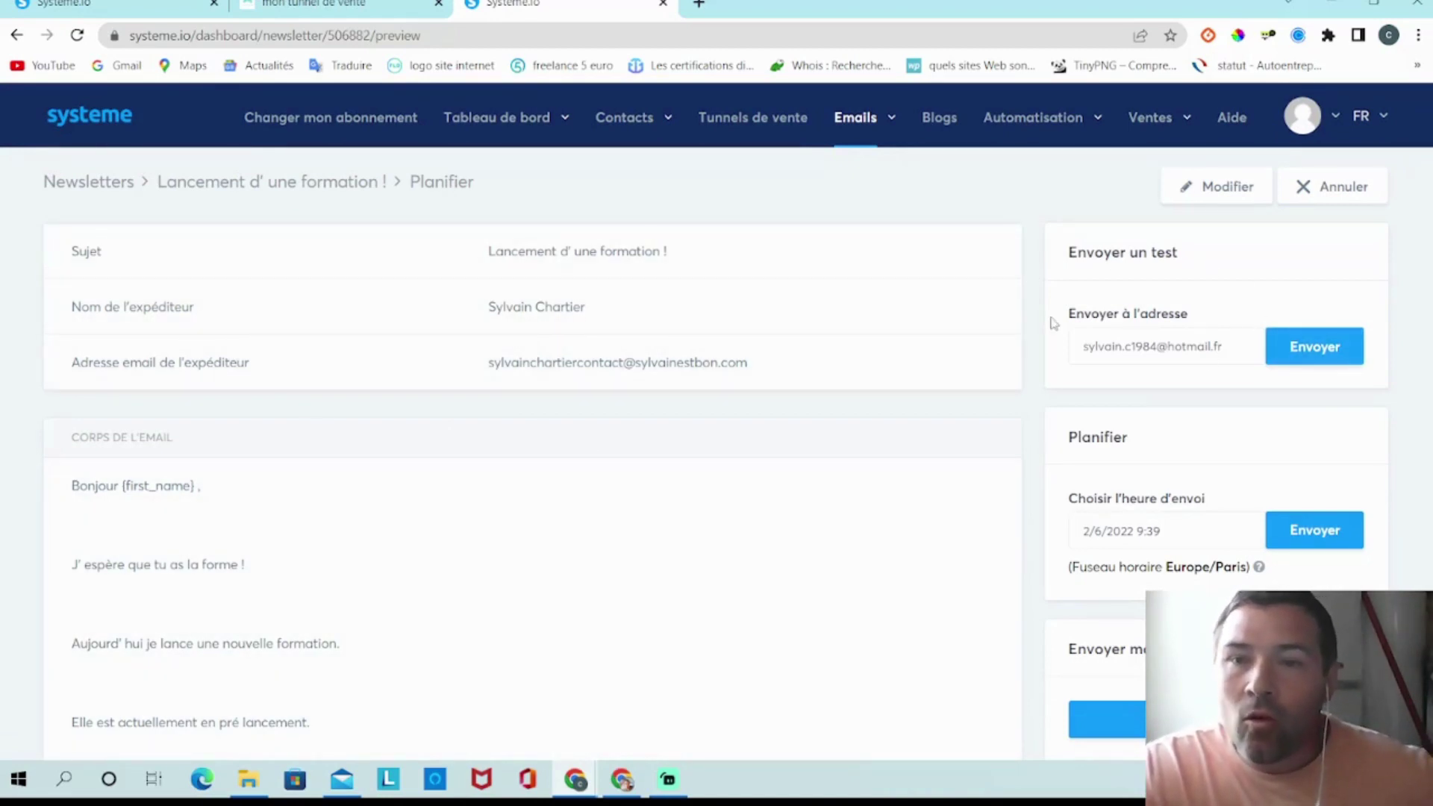
# - Review the newsletter preview and the options for test, scheduled and immediate sending
pyautogui.scroll(-1, 278, 544)
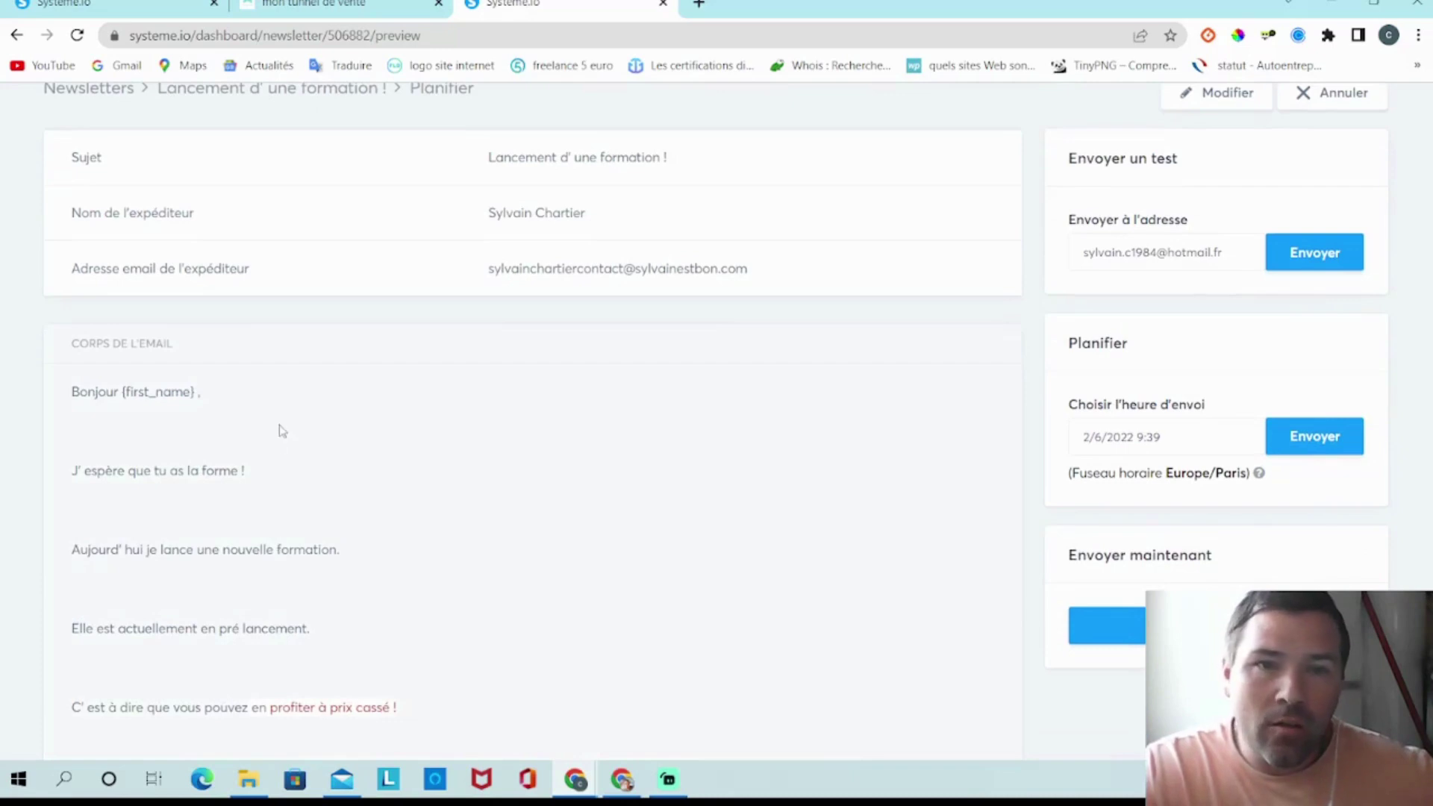
pyautogui.scroll(1, 282, 431)
pyautogui.scroll(-1, 1333, 528)
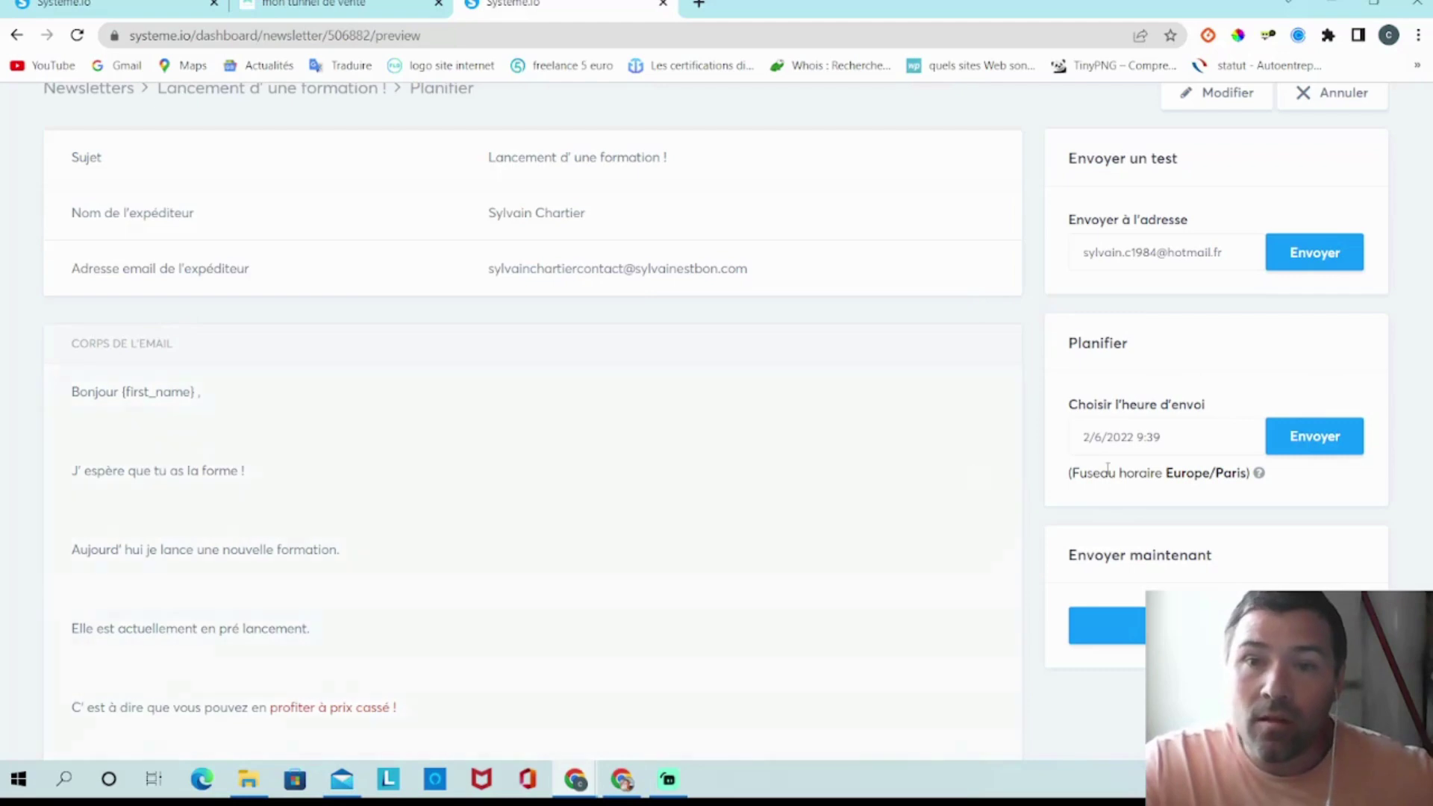
pyautogui.moveTo(567, 388); pyautogui.dragTo(381, 551)
pyautogui.click(847, 451)
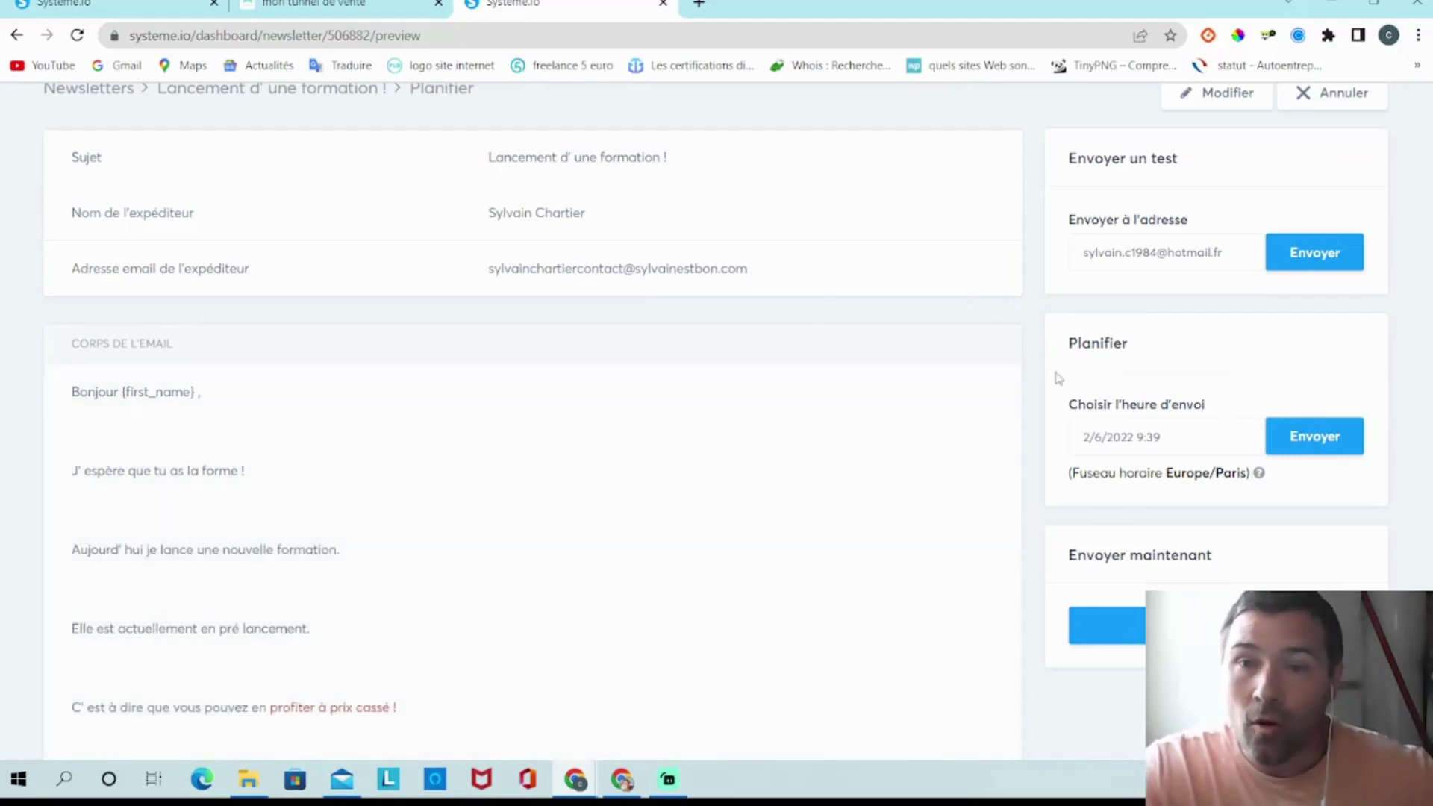
pyautogui.scroll(-2, 1054, 388)
pyautogui.scroll(2, 1278, 318)
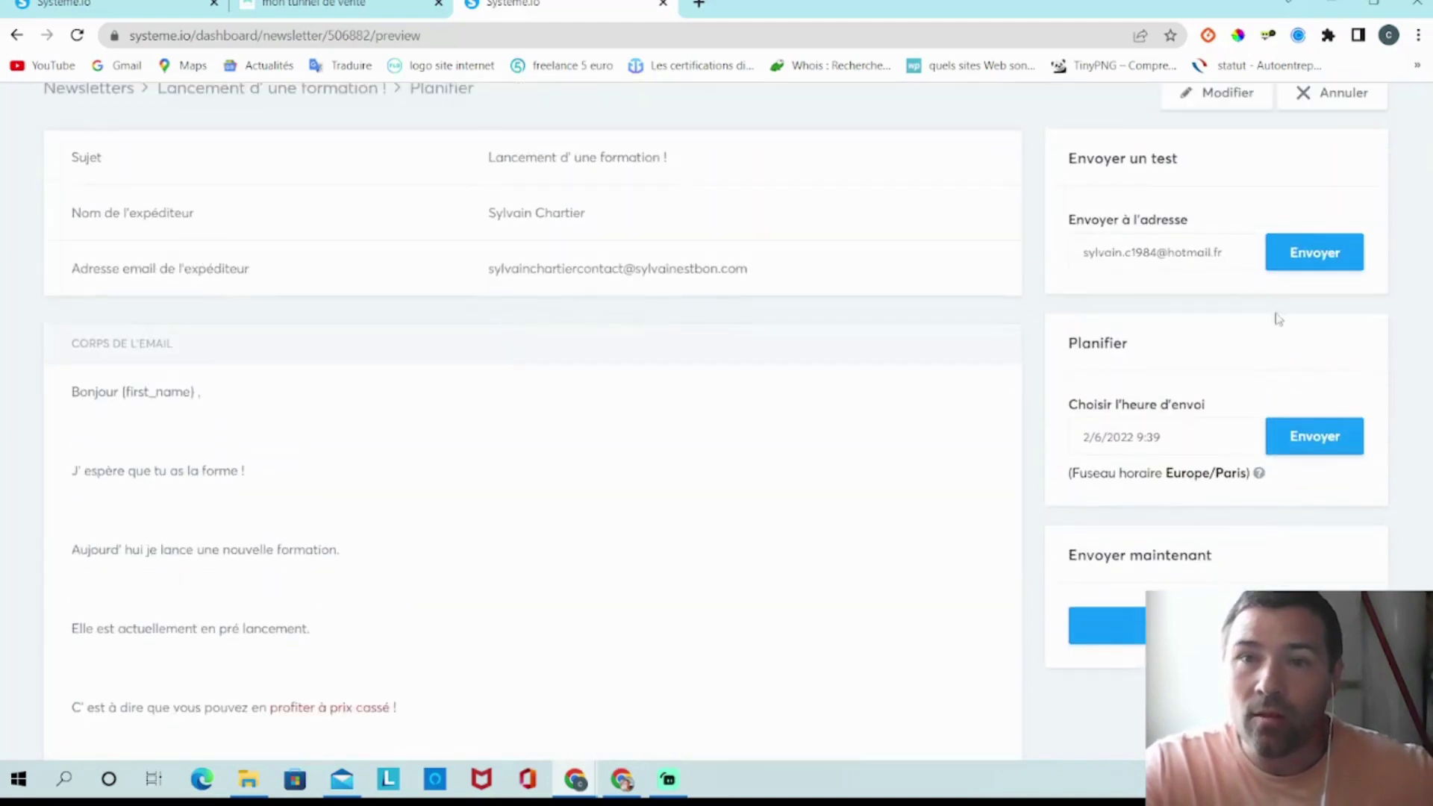
# - Set the newsletter's scheduled send time to 15/6/2022 15:39
pyautogui.click(1177, 448)
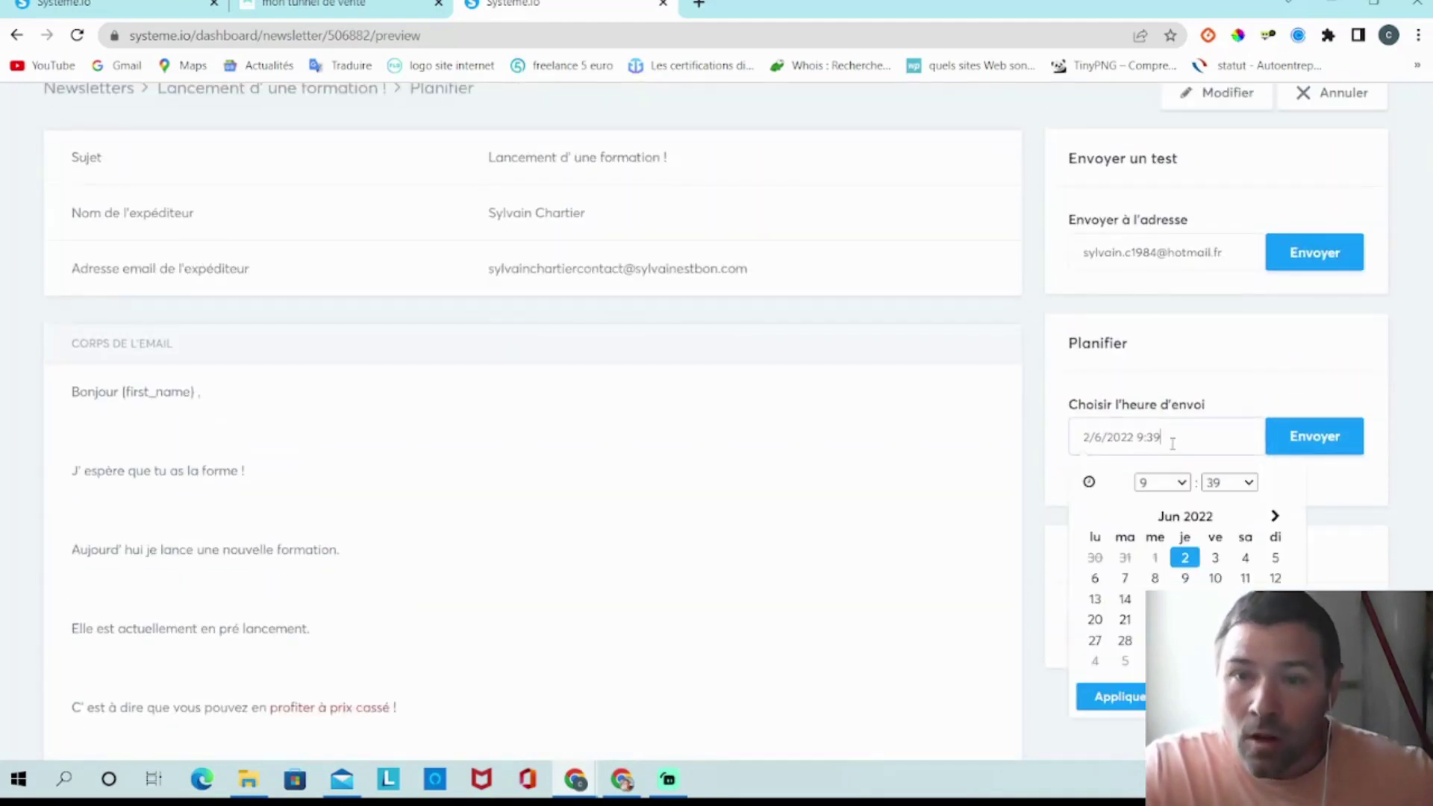
pyautogui.click(1181, 484)
pyautogui.click(1157, 395)
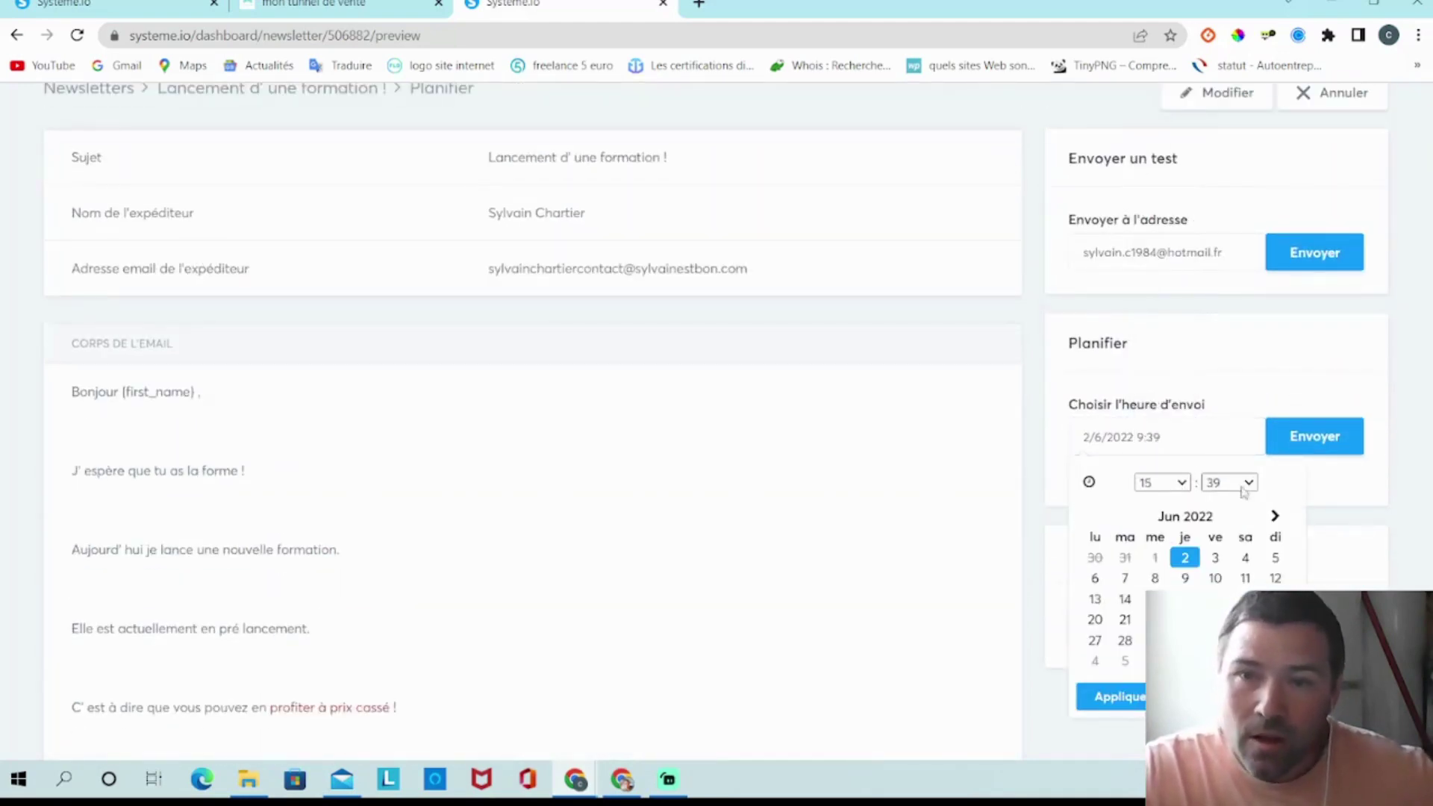
pyautogui.click(1154, 598)
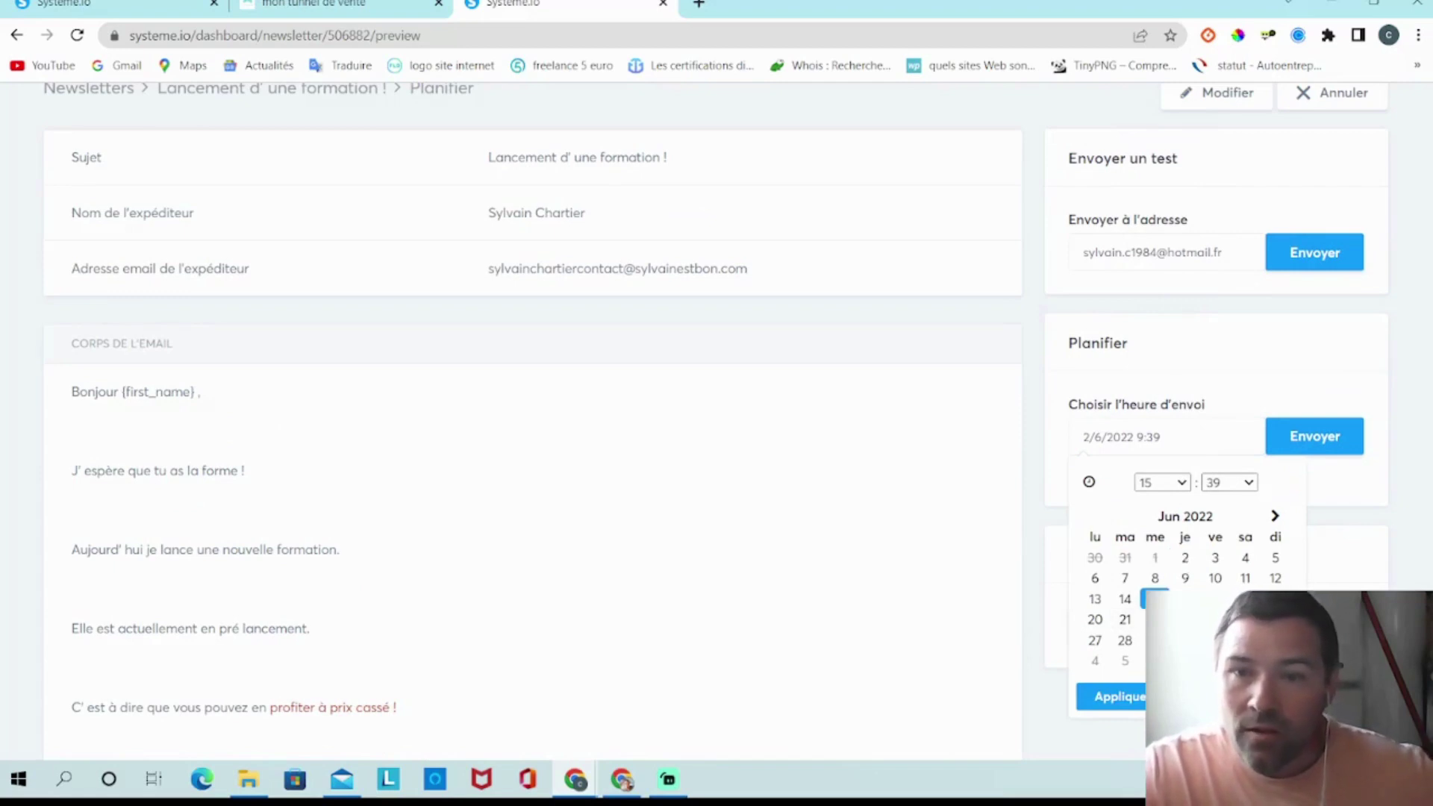
pyautogui.click(1123, 709)
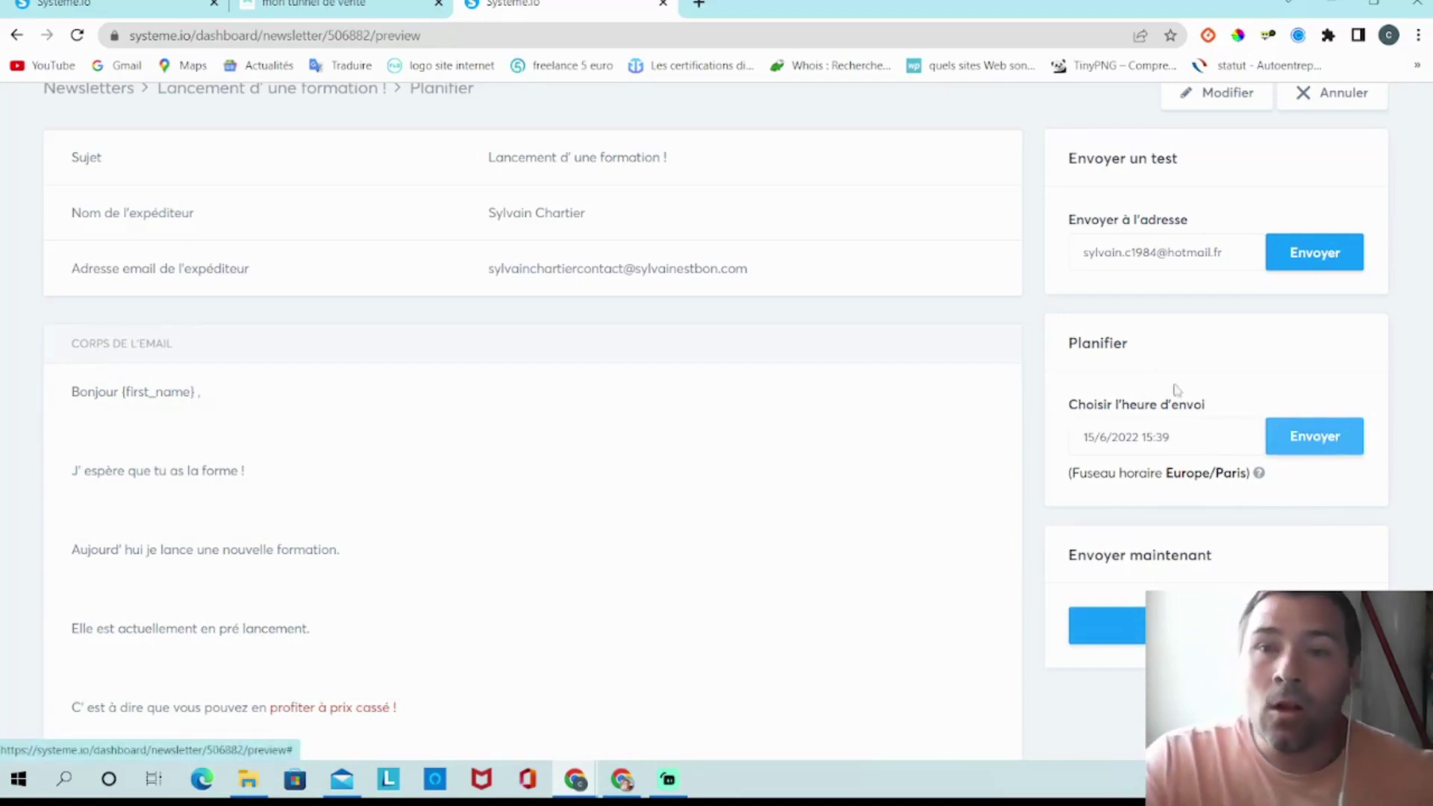
pyautogui.scroll(1, 1030, 751)
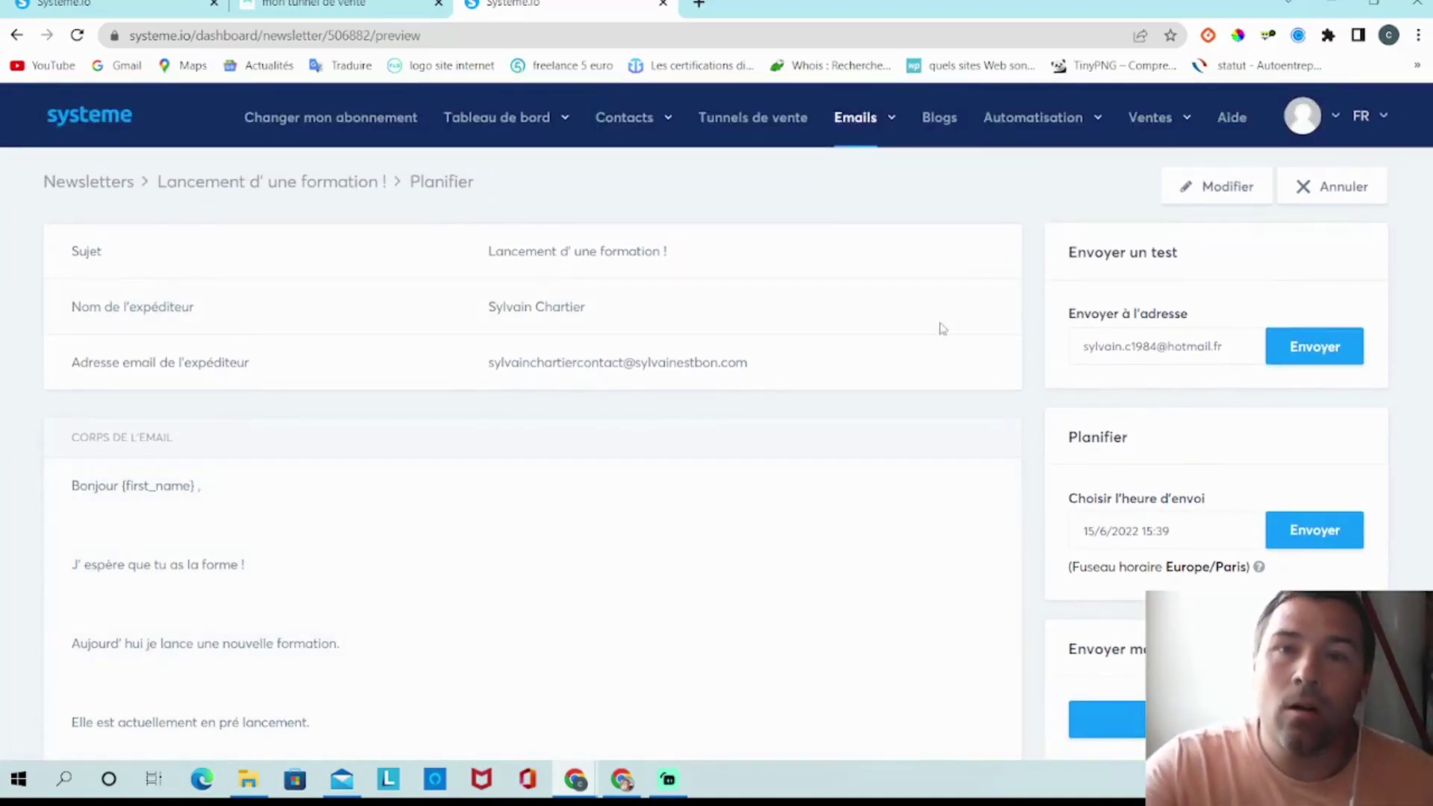
# - Create an email campaign named "lancement formation" and open it
pyautogui.moveTo(858, 123)
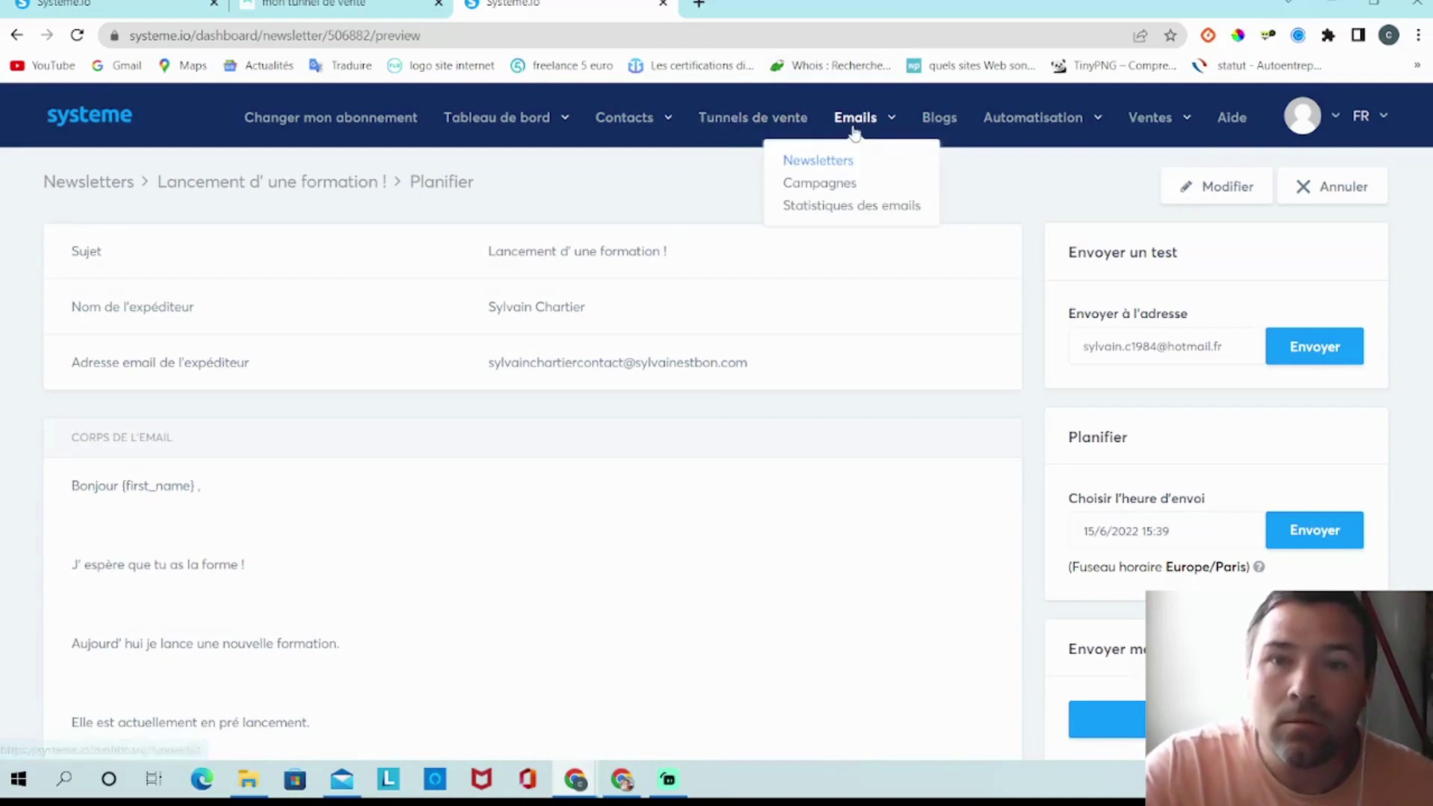
pyautogui.click(849, 186)
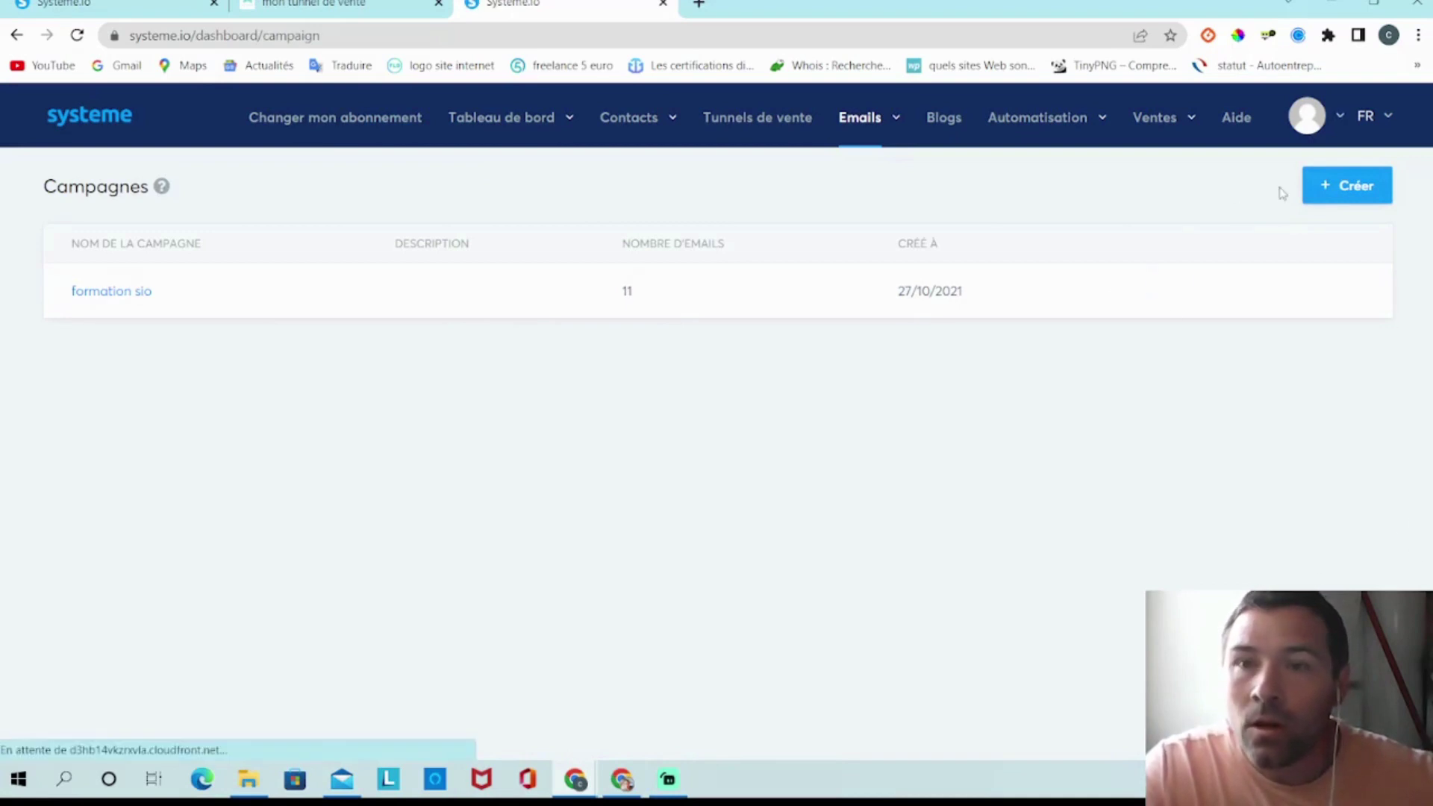
pyautogui.click(1352, 194)
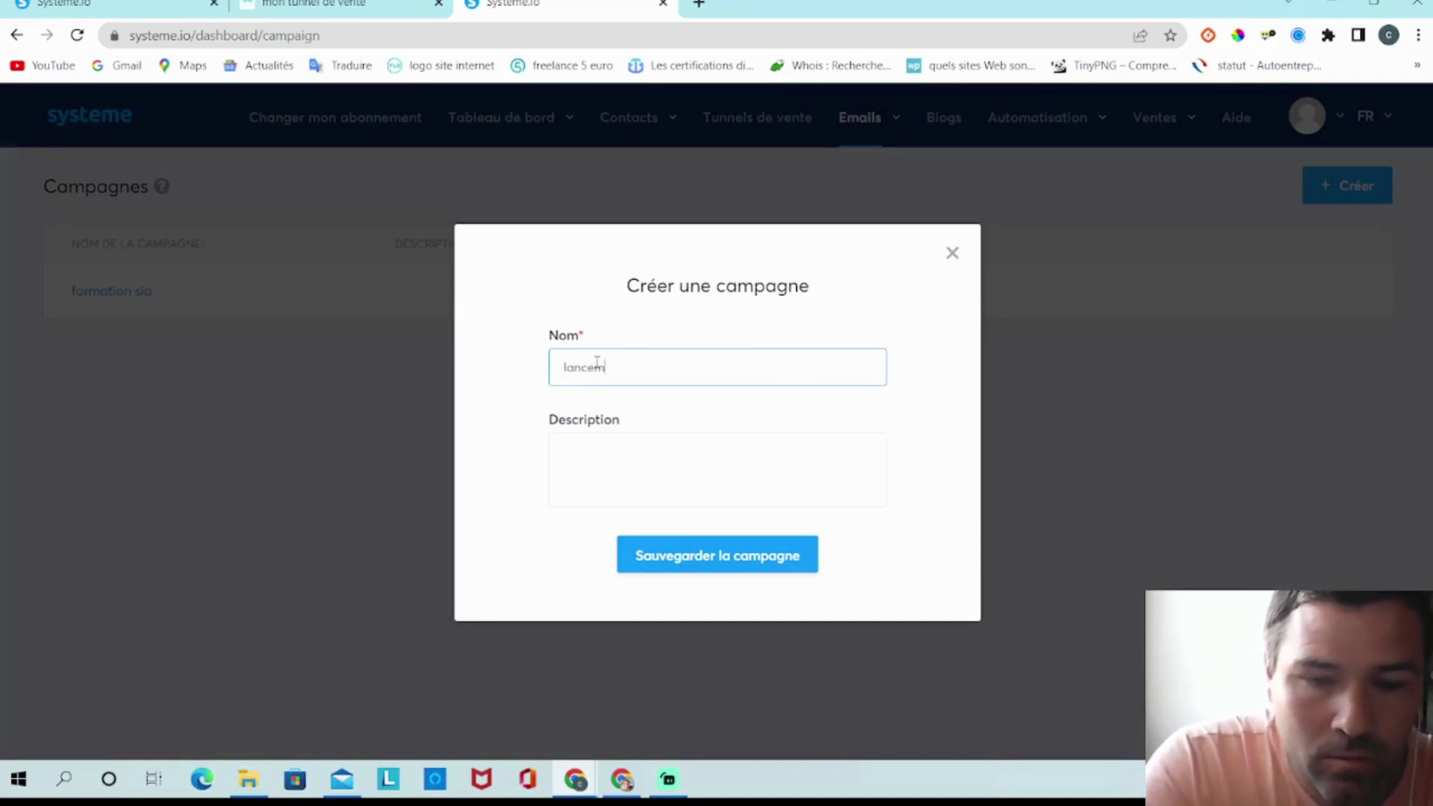
pyautogui.write('lancement formation')
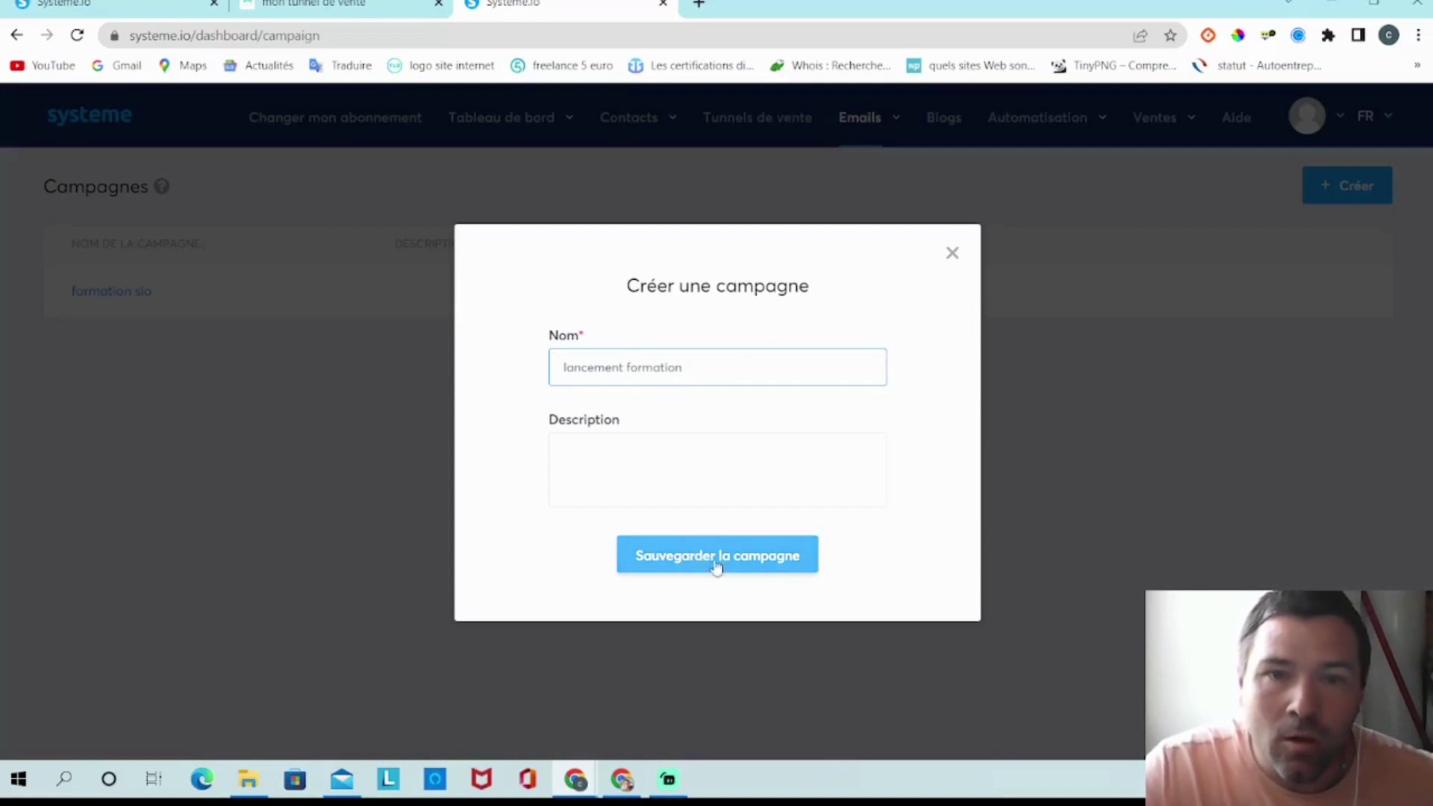
pyautogui.click(754, 569)
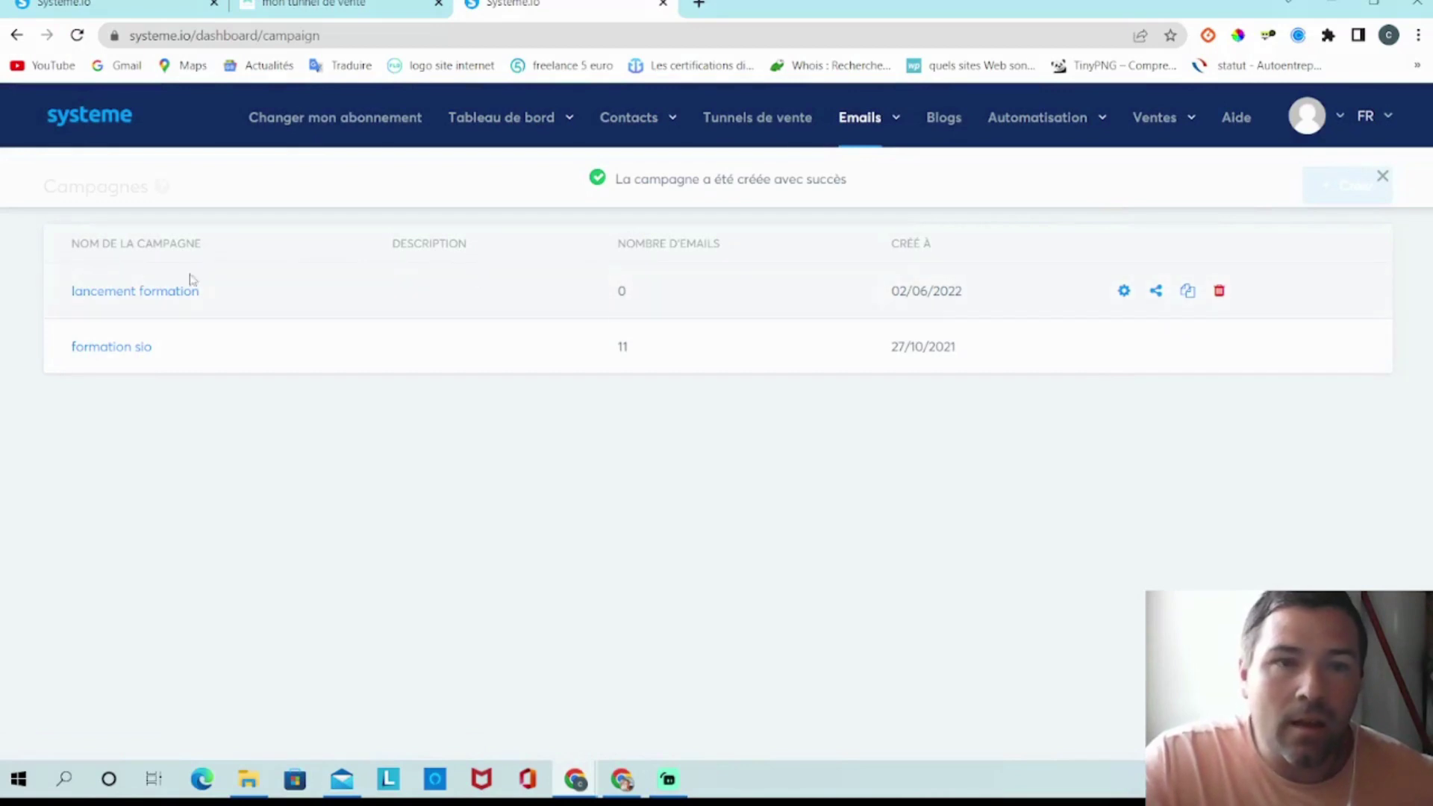
pyautogui.click(138, 297)
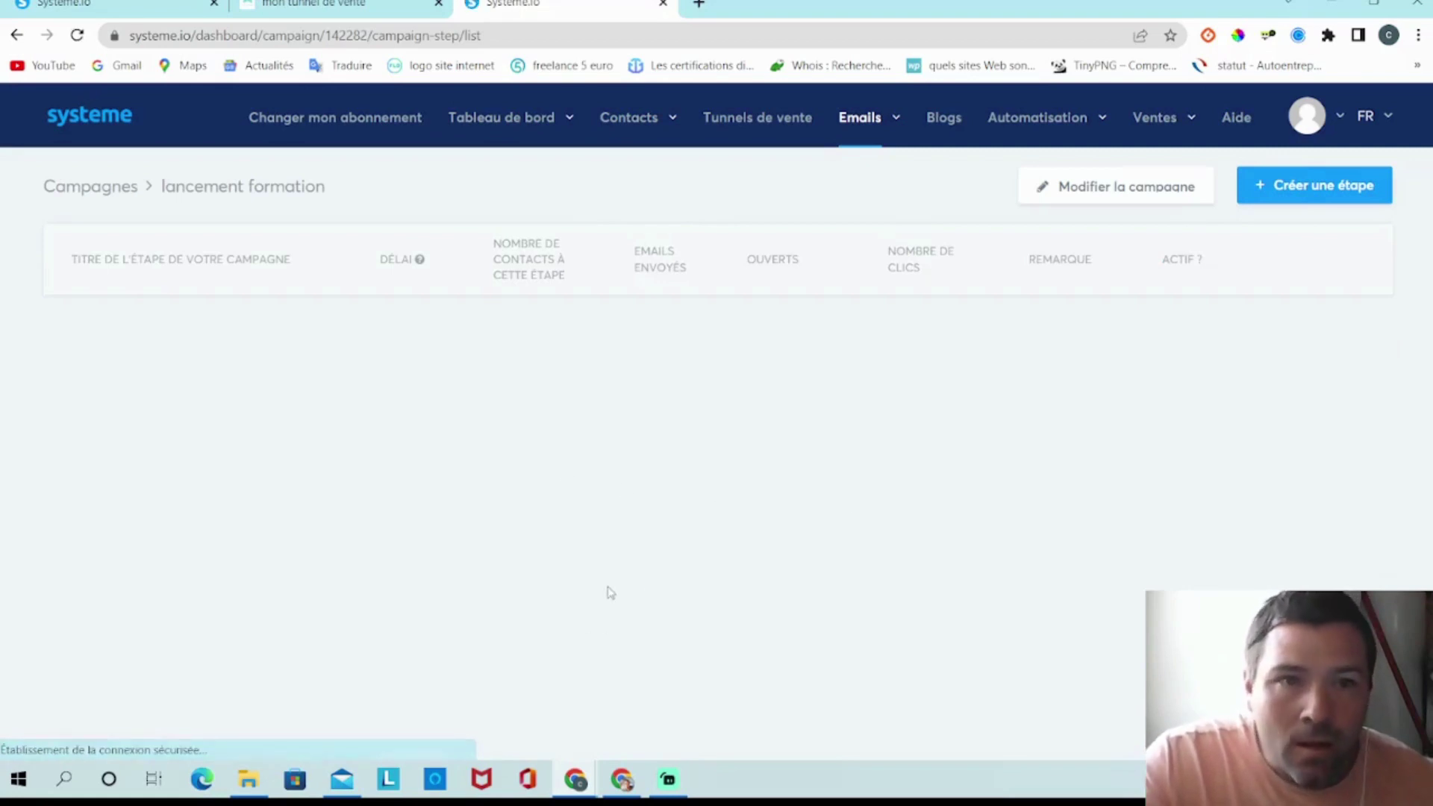
# - Close the "mon tunnel de vente" page, return to the "lancement formation" campaign and start a new campaign step
pyautogui.click(305, 5)
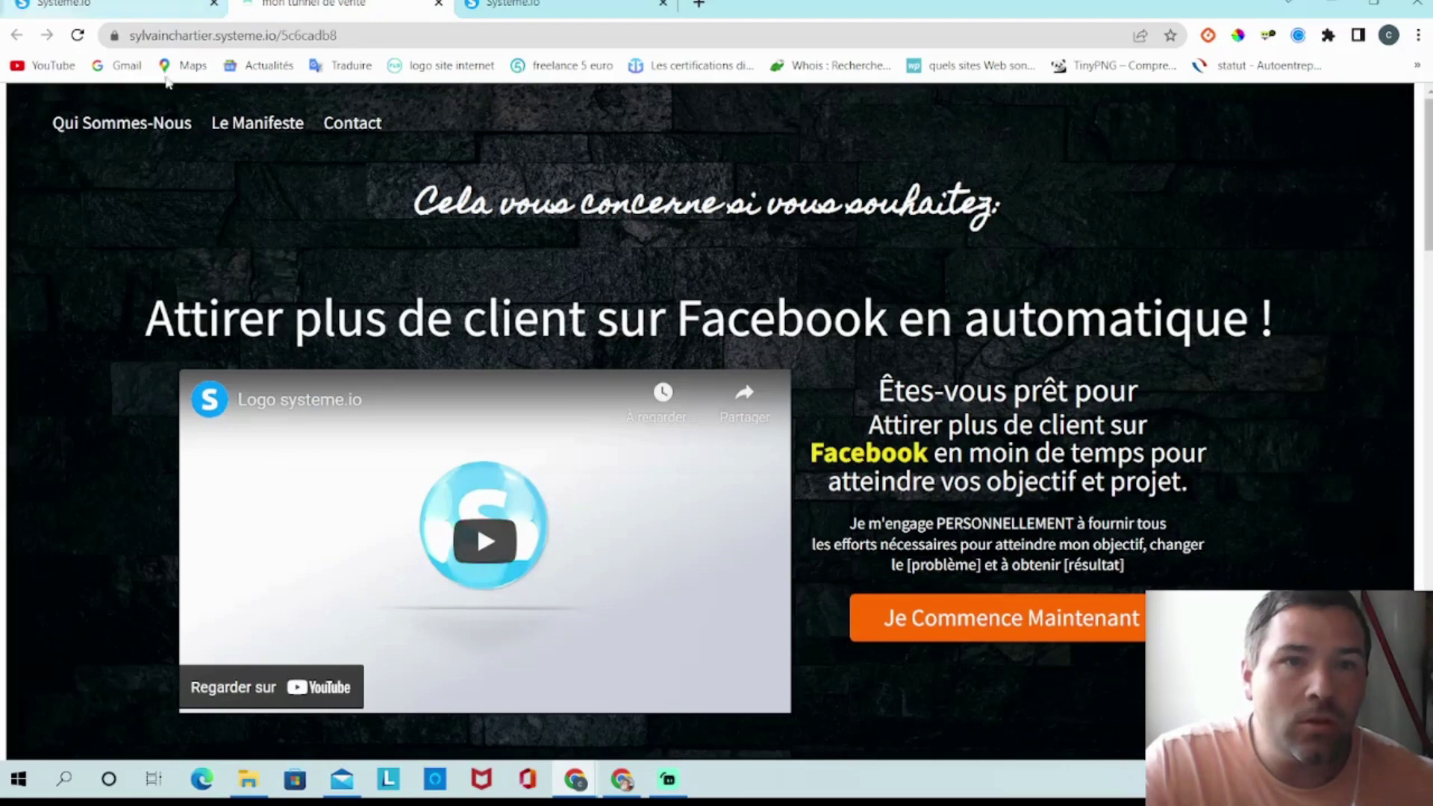
pyautogui.click(112, 5)
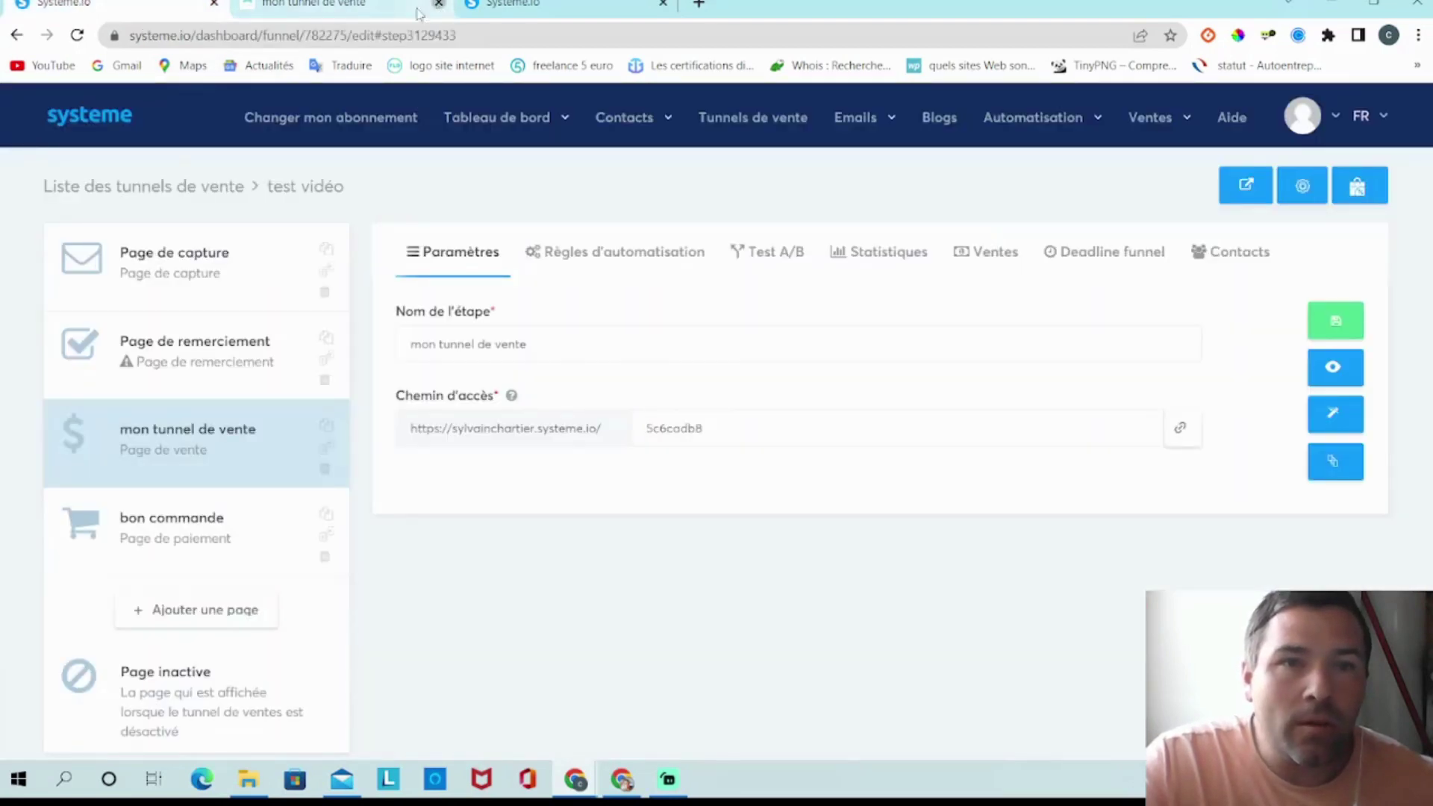
pyautogui.click(438, 3)
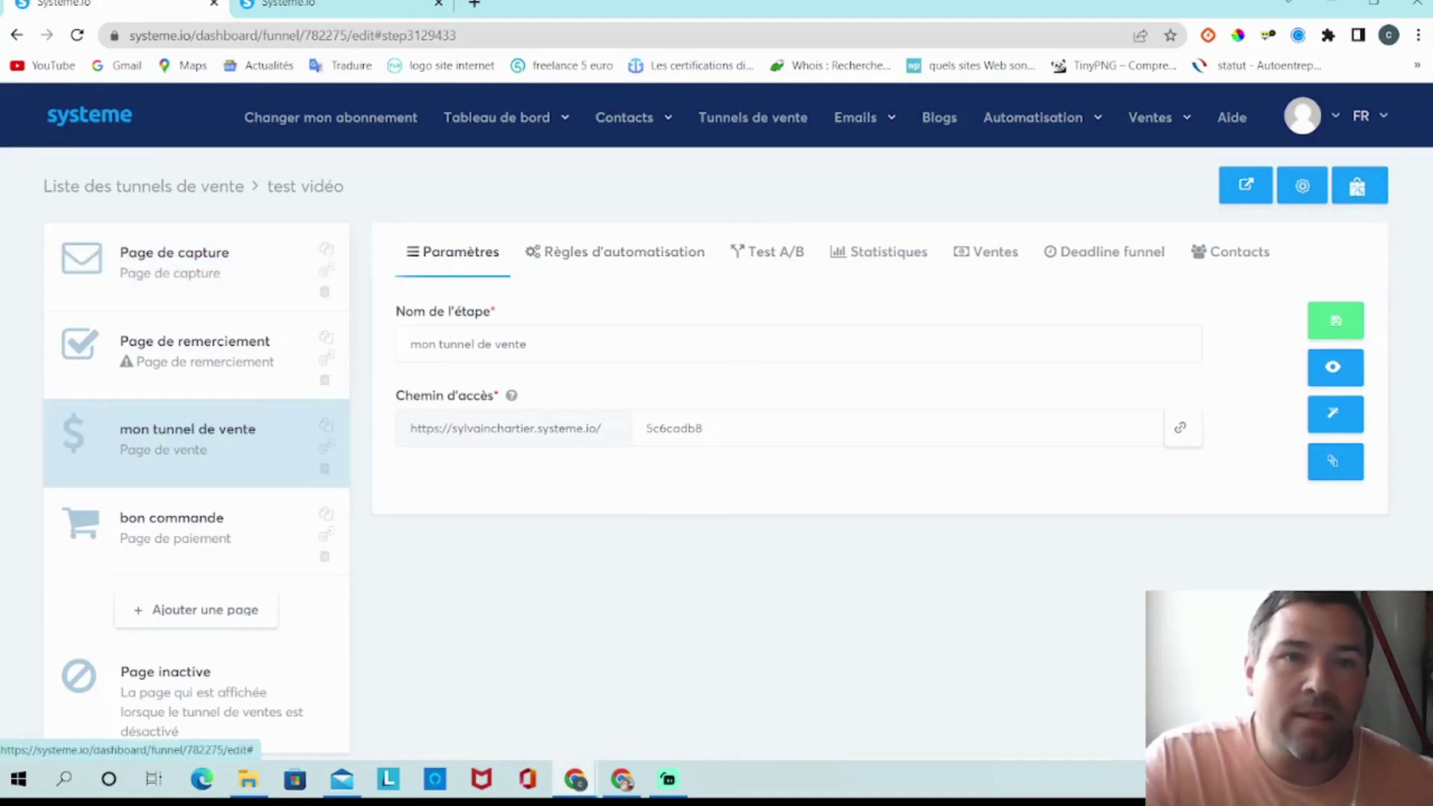
pyautogui.click(306, 4)
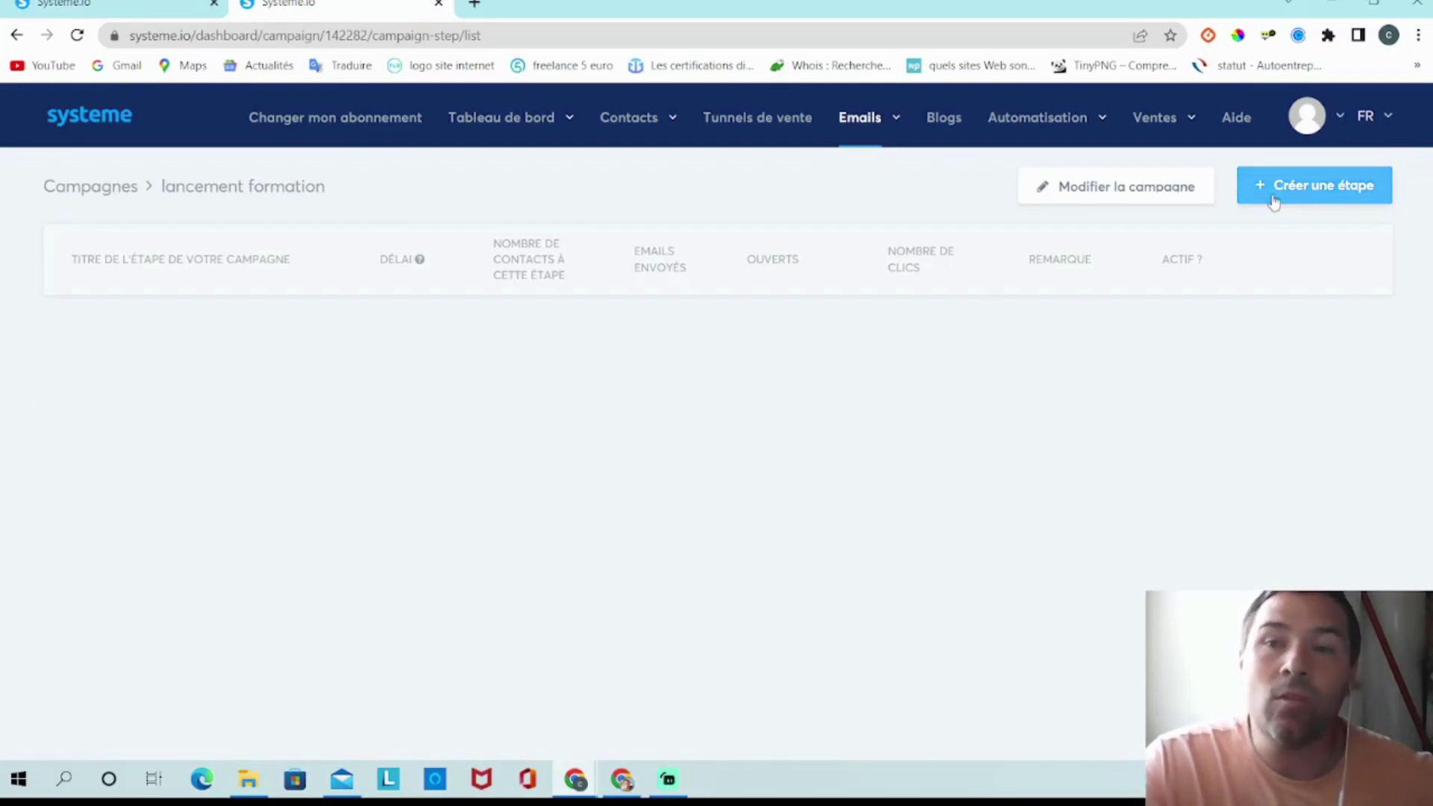
pyautogui.click(1319, 203)
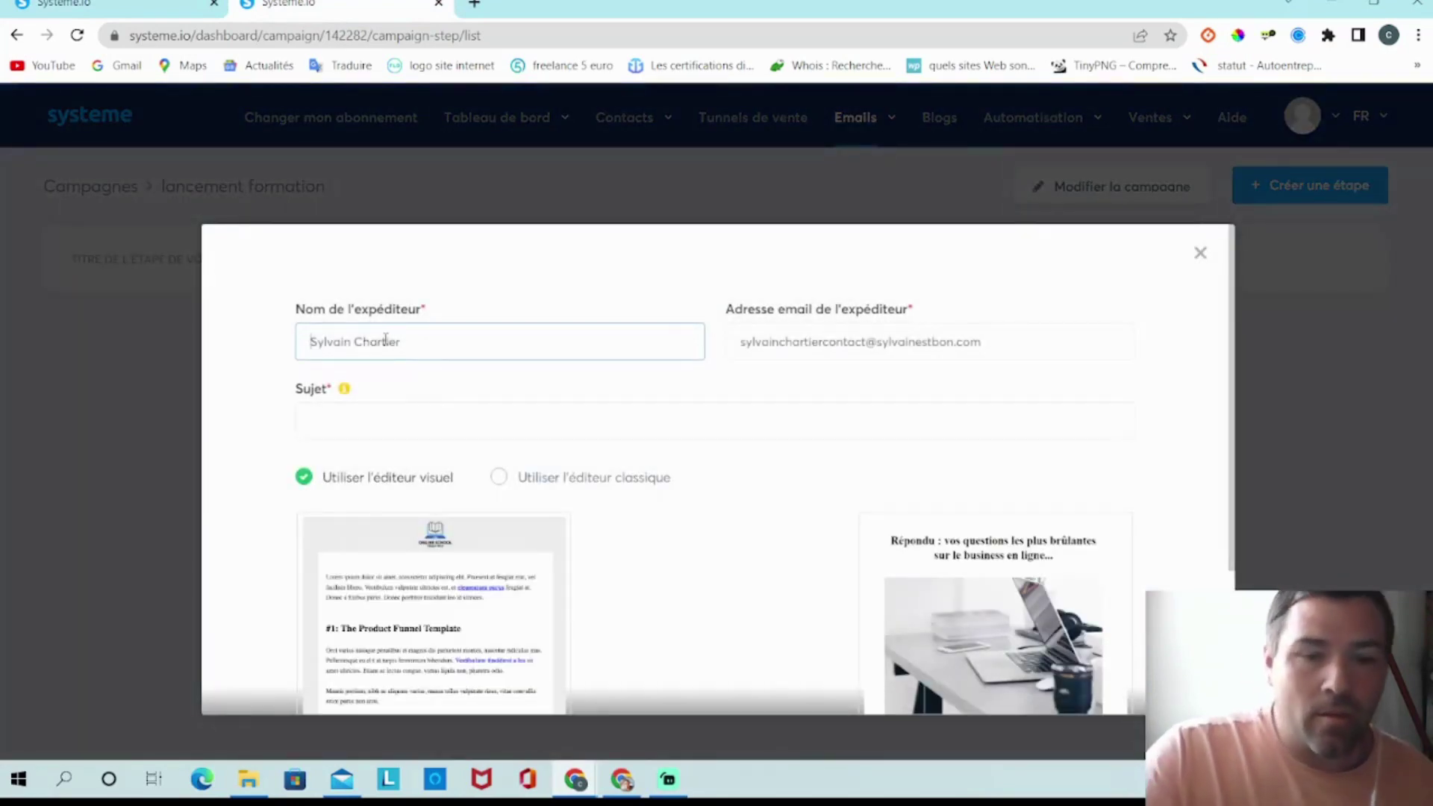
pyautogui.write('test1')
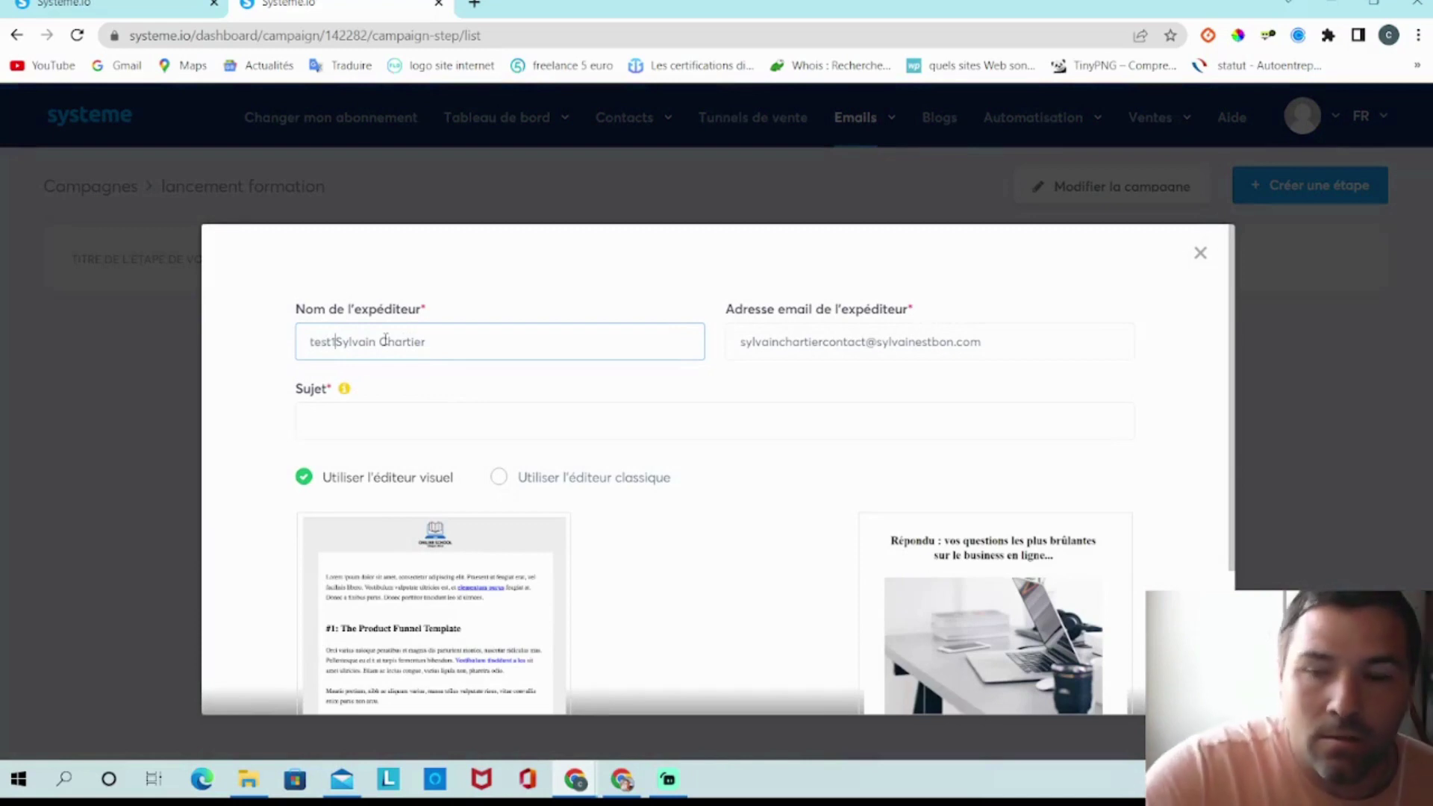
pyautogui.moveTo(450, 347); pyautogui.dragTo(276, 367)
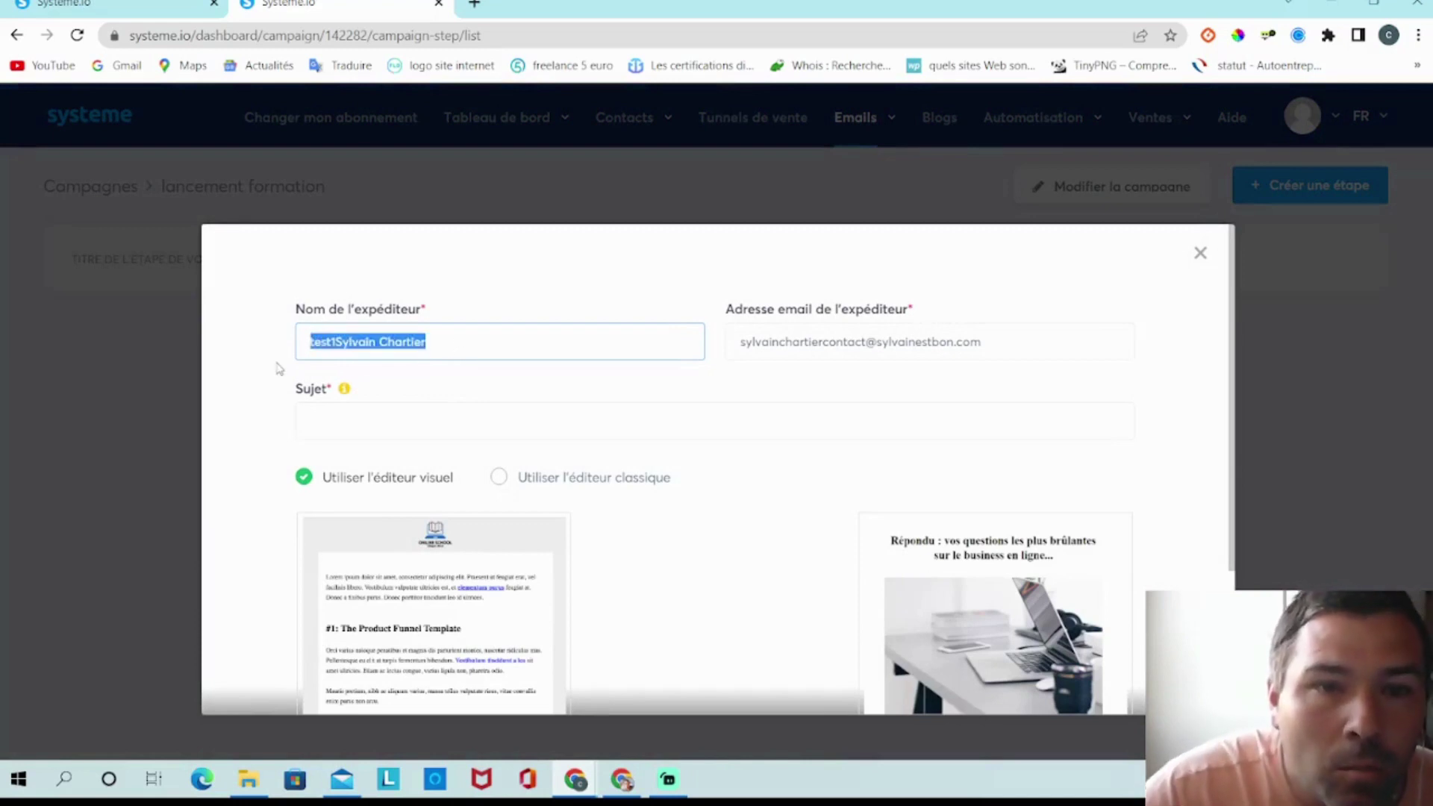
pyautogui.click(336, 351)
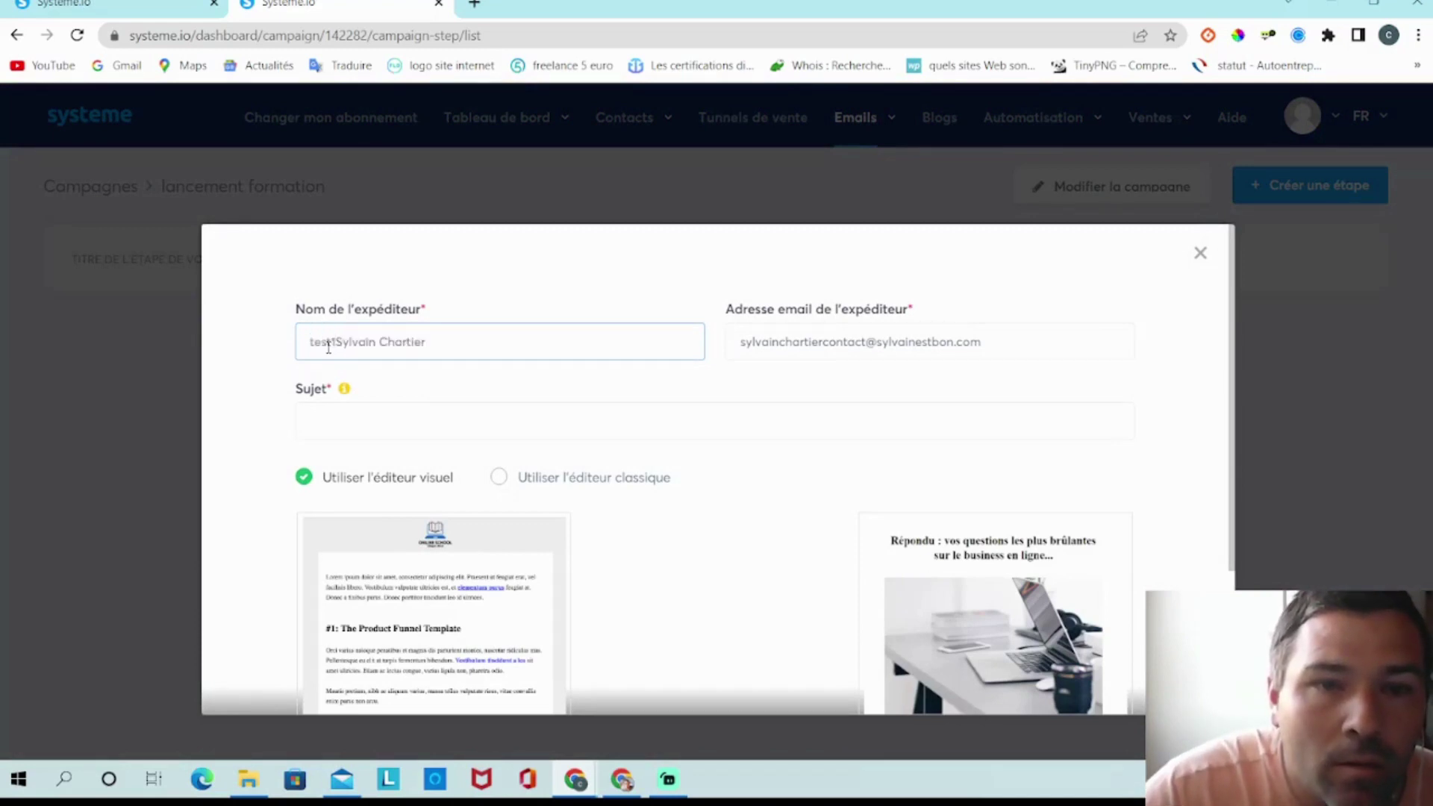
pyautogui.press('BackSpace')
pyautogui.press('BackSpace')
pyautogui.press('BackSpace')
pyautogui.press('BackSpace')
pyautogui.press('BackSpace')
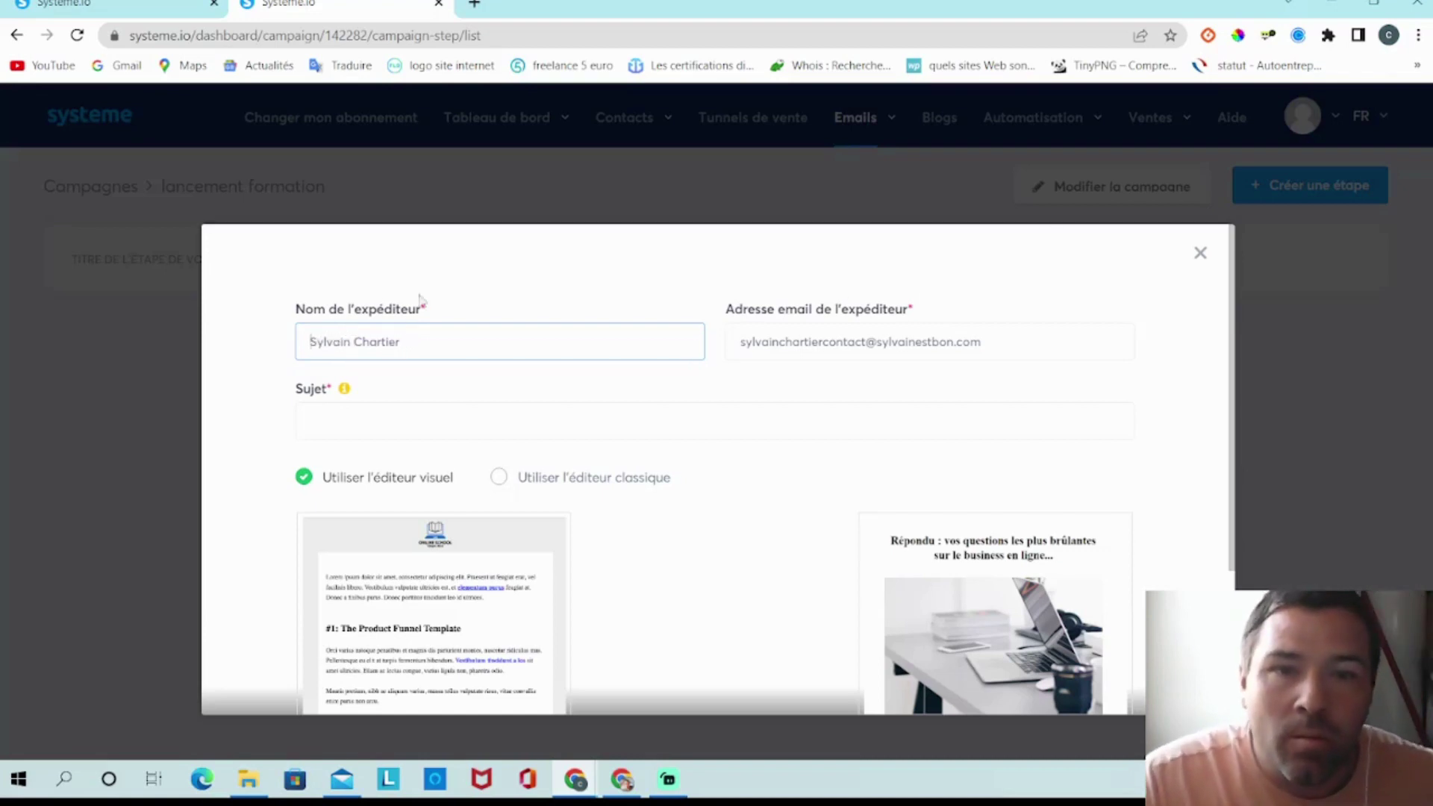
# - Create the campaign email with the subject "test1" using the classic editor
pyautogui.scroll(-3, 485, 336)
pyautogui.scroll(1, 418, 321)
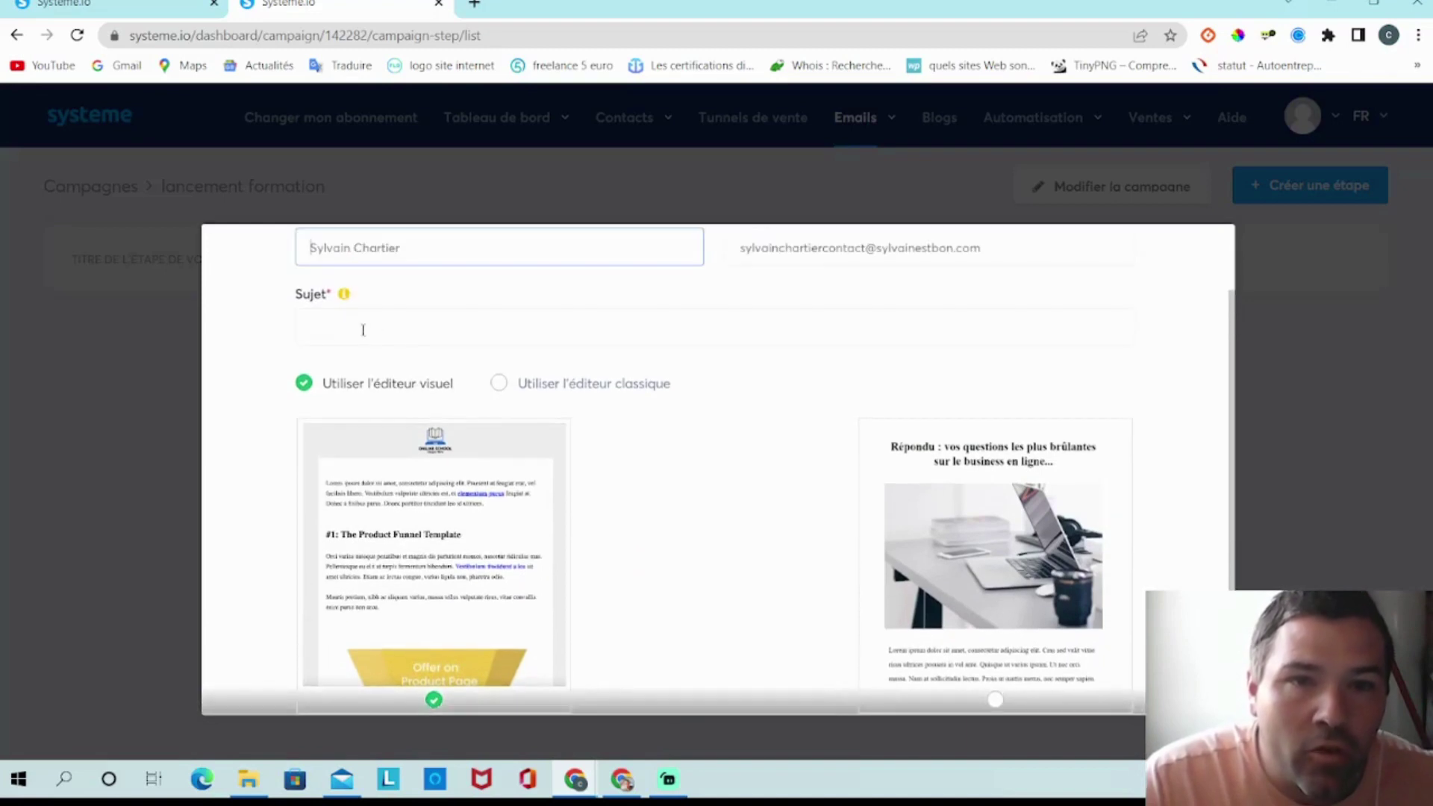
pyautogui.click(364, 330)
pyautogui.write('tr')
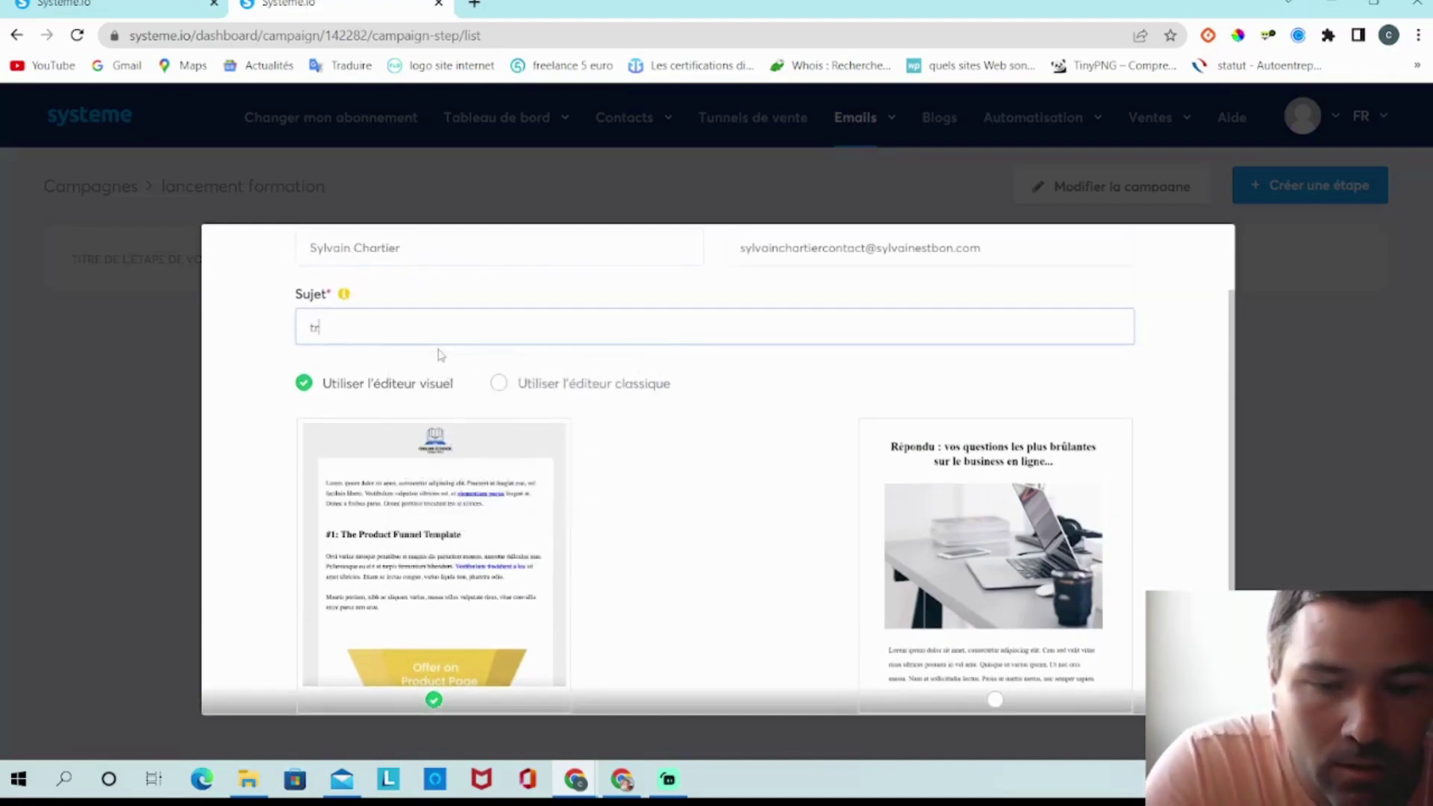
pyautogui.press('BackSpace')
pyautogui.write('est1')
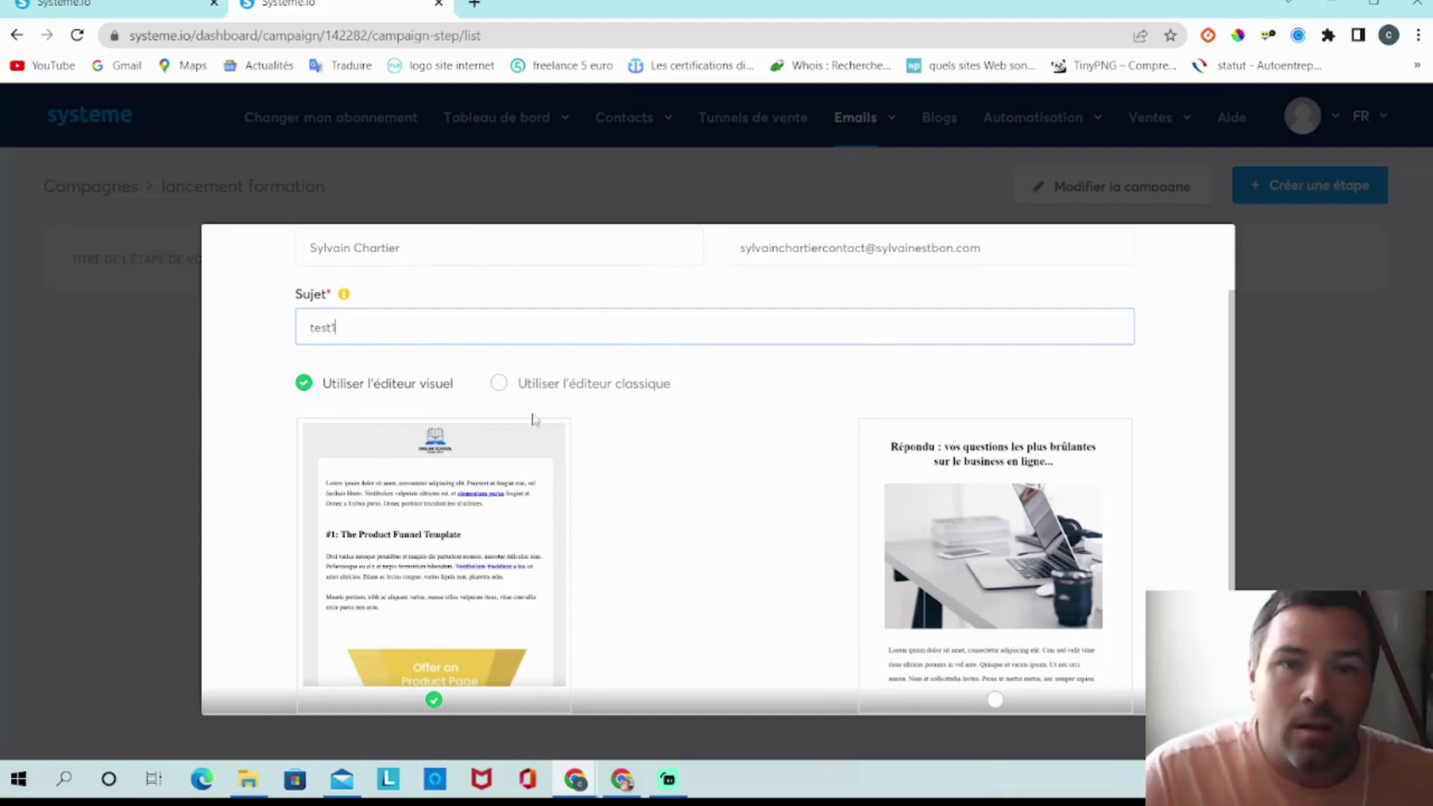
pyautogui.click(582, 384)
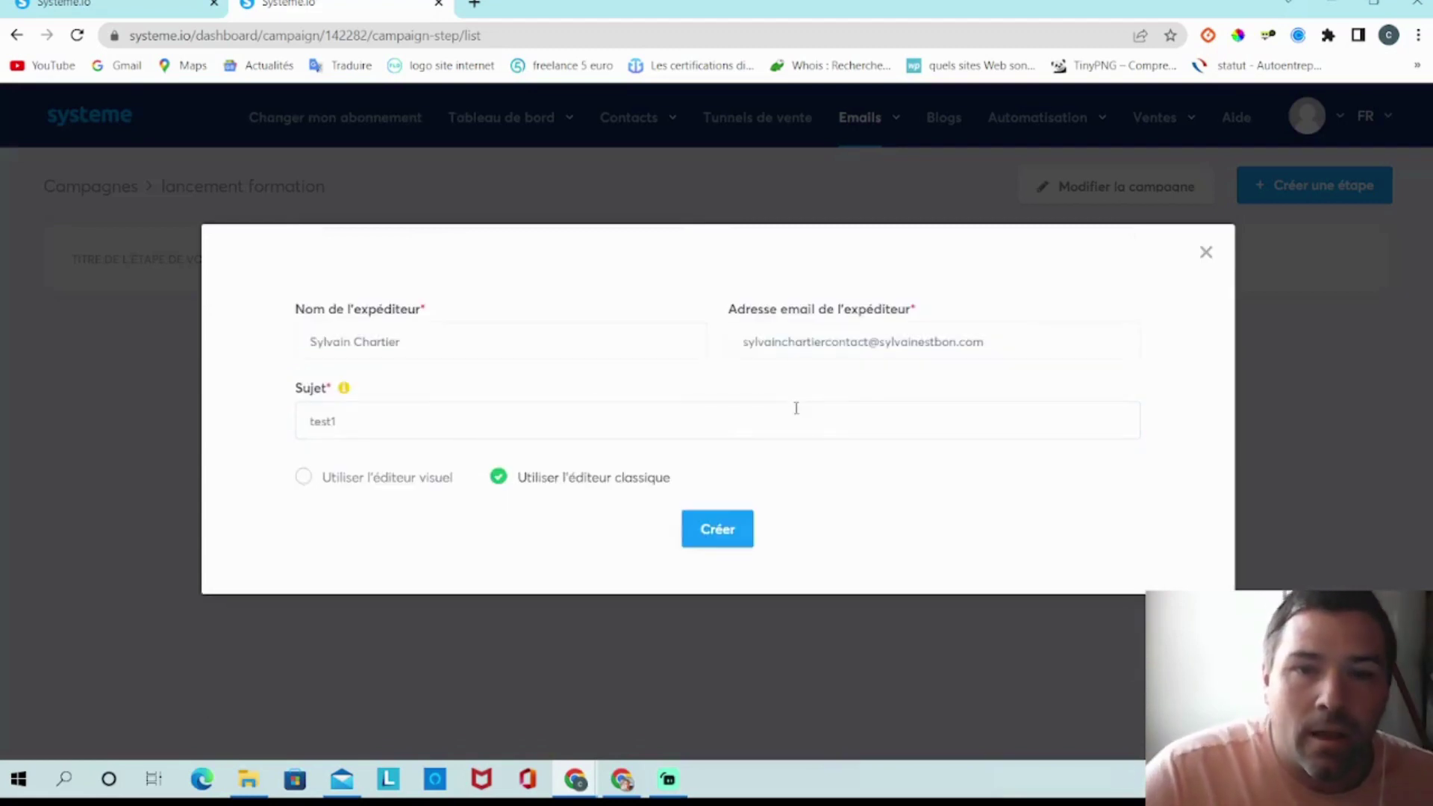
pyautogui.click(713, 533)
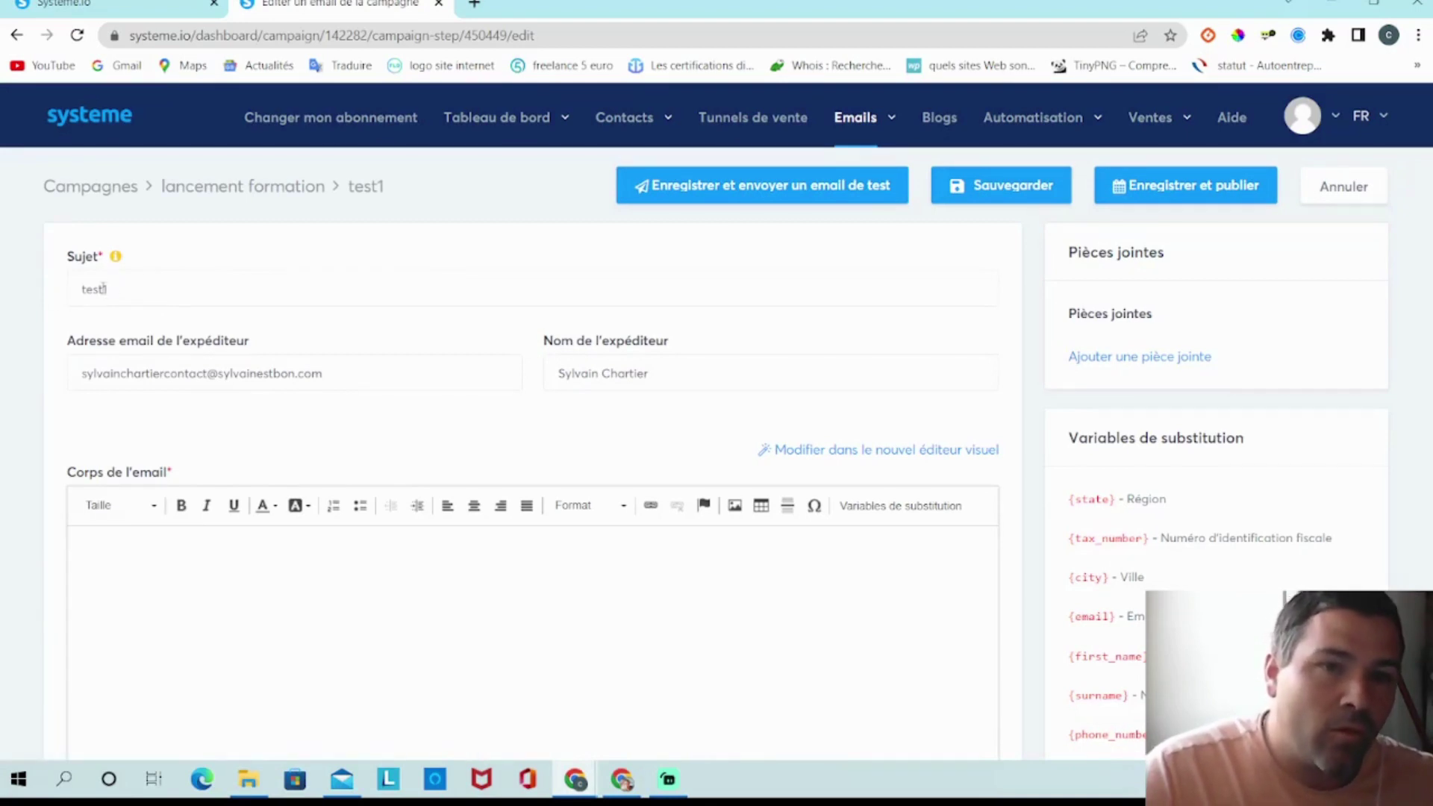
# - Enter "email1" as the body of the test1 email
pyautogui.scroll(-1, 209, 307)
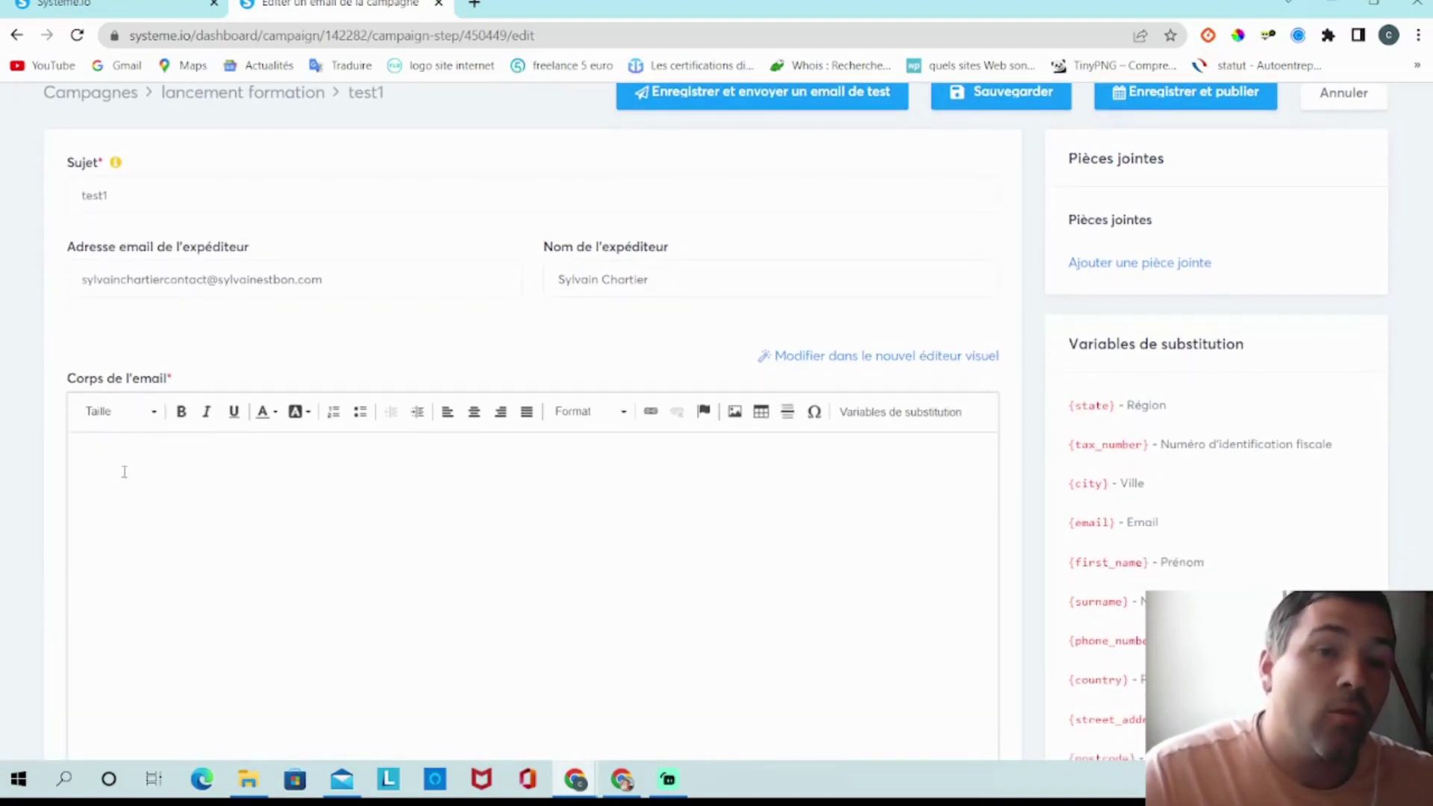
pyautogui.click(102, 467)
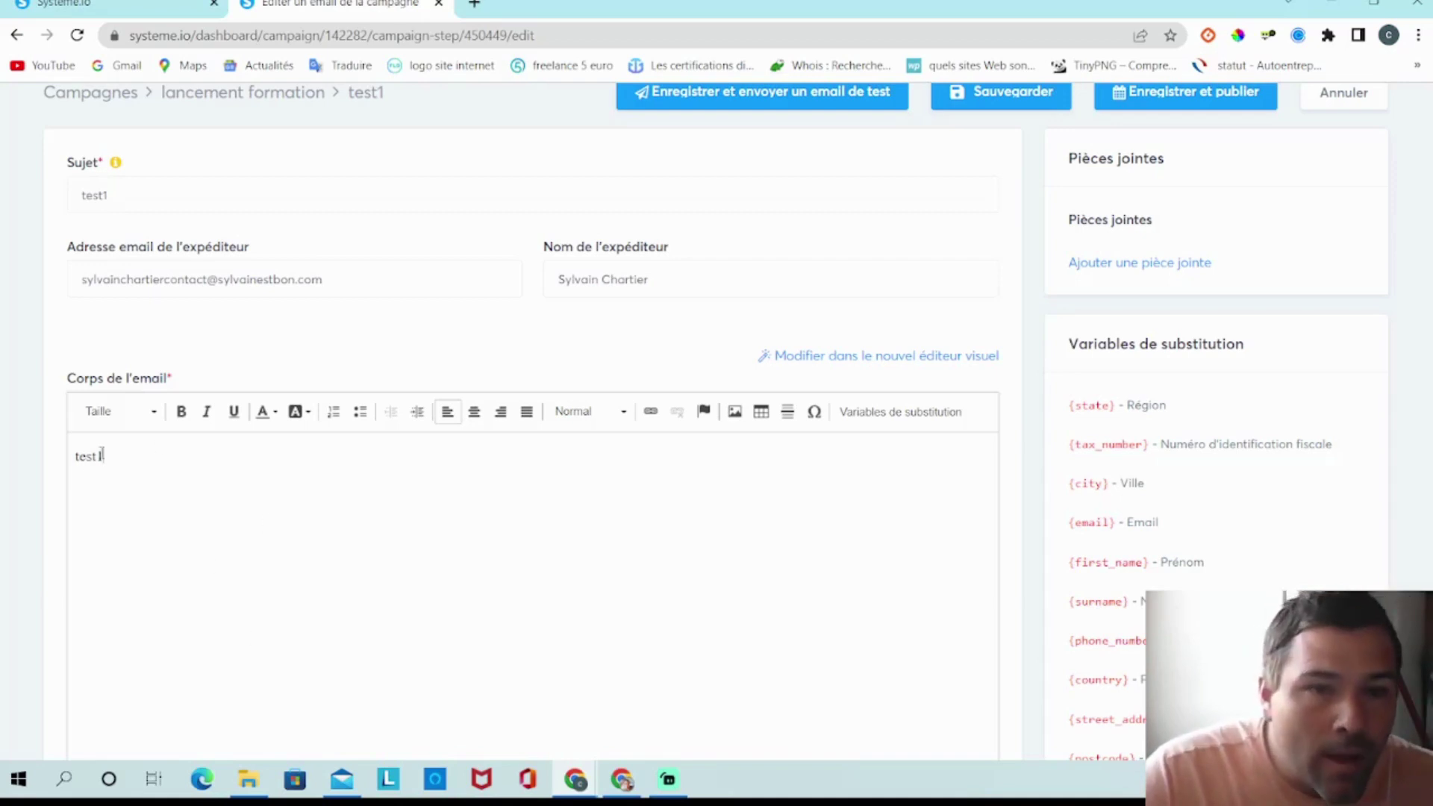
pyautogui.moveTo(102, 454); pyautogui.dragTo(80, 456)
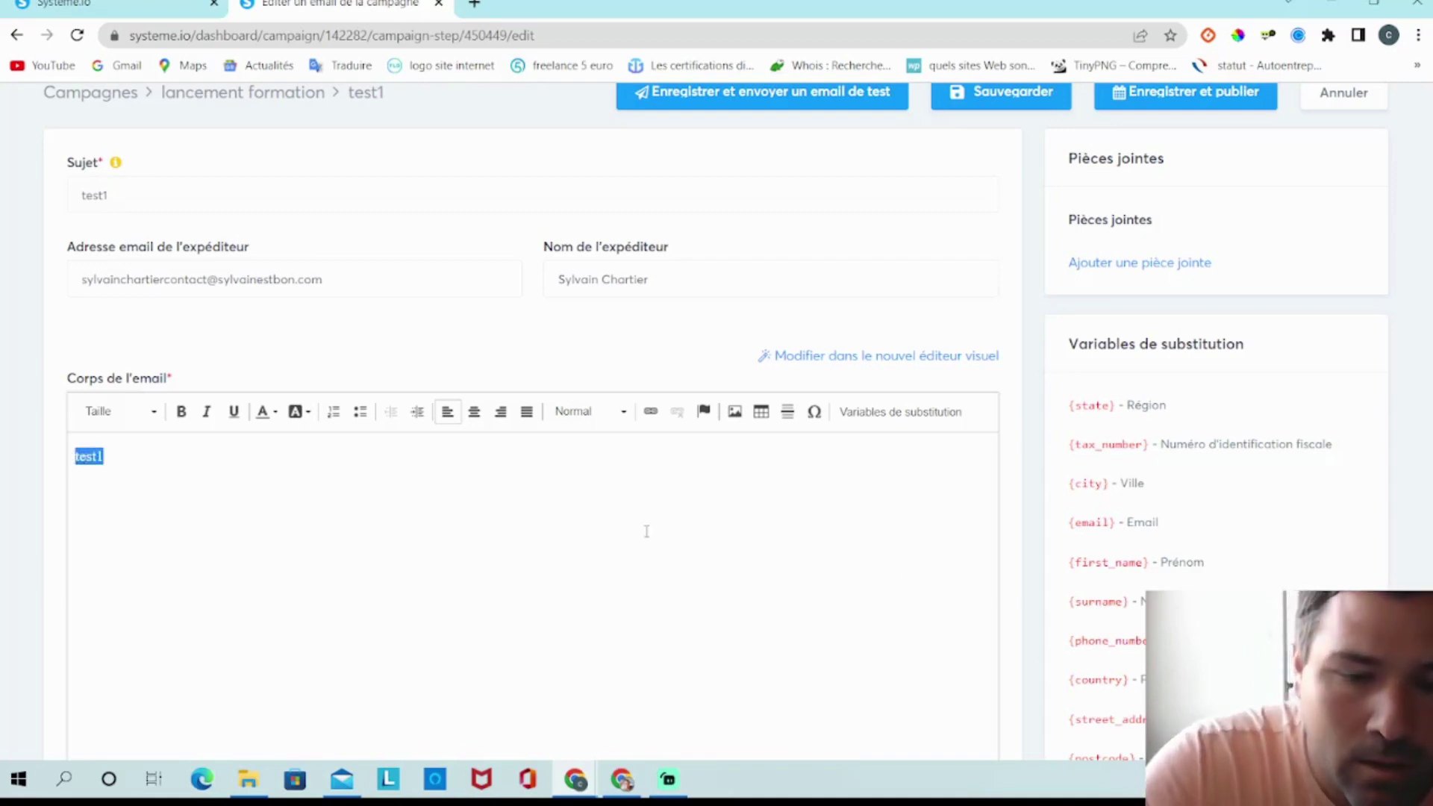
pyautogui.write('c')
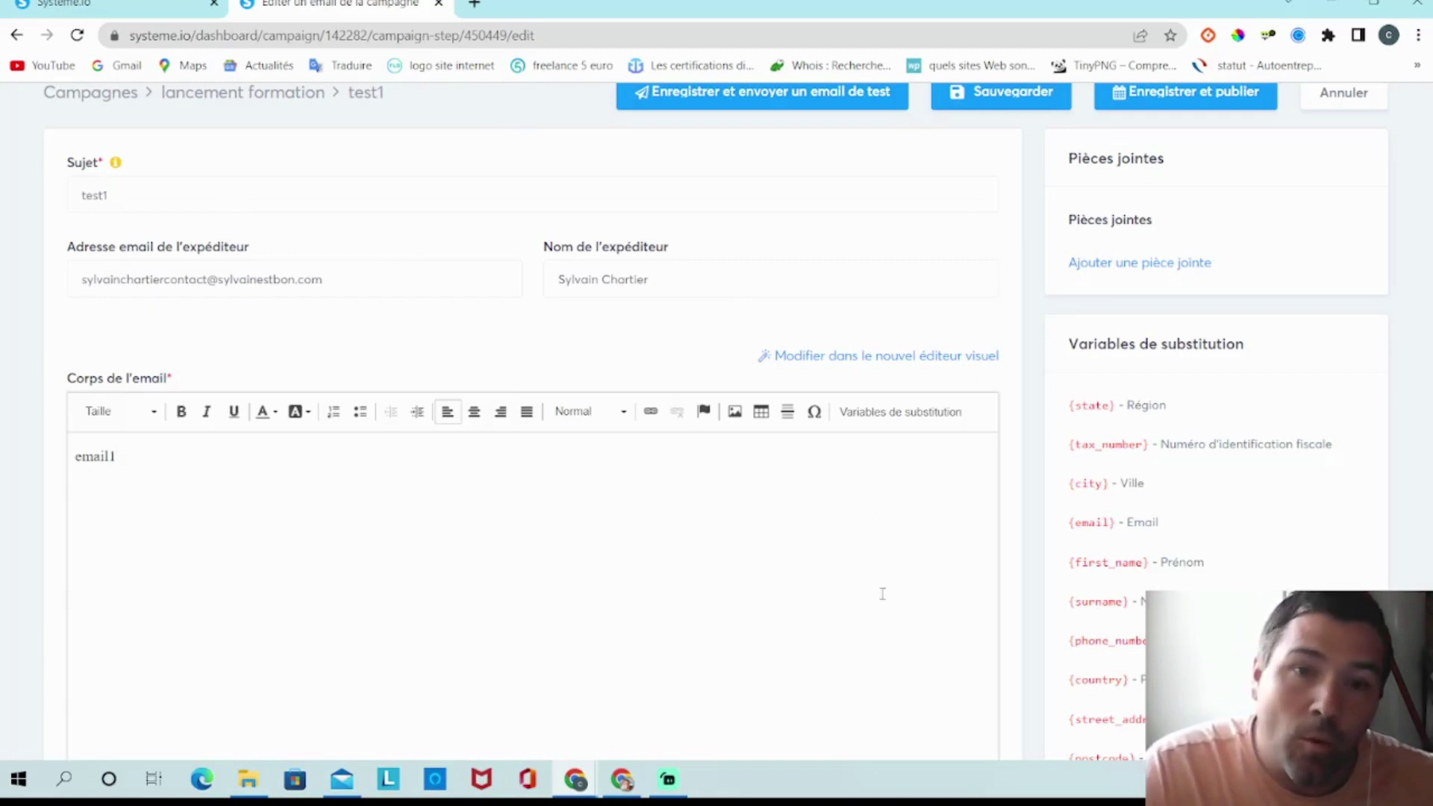
# - Save the test1 email for publishing and set its delay from the previous email to 1 day (Jours)
pyautogui.scroll(2, 711, 508)
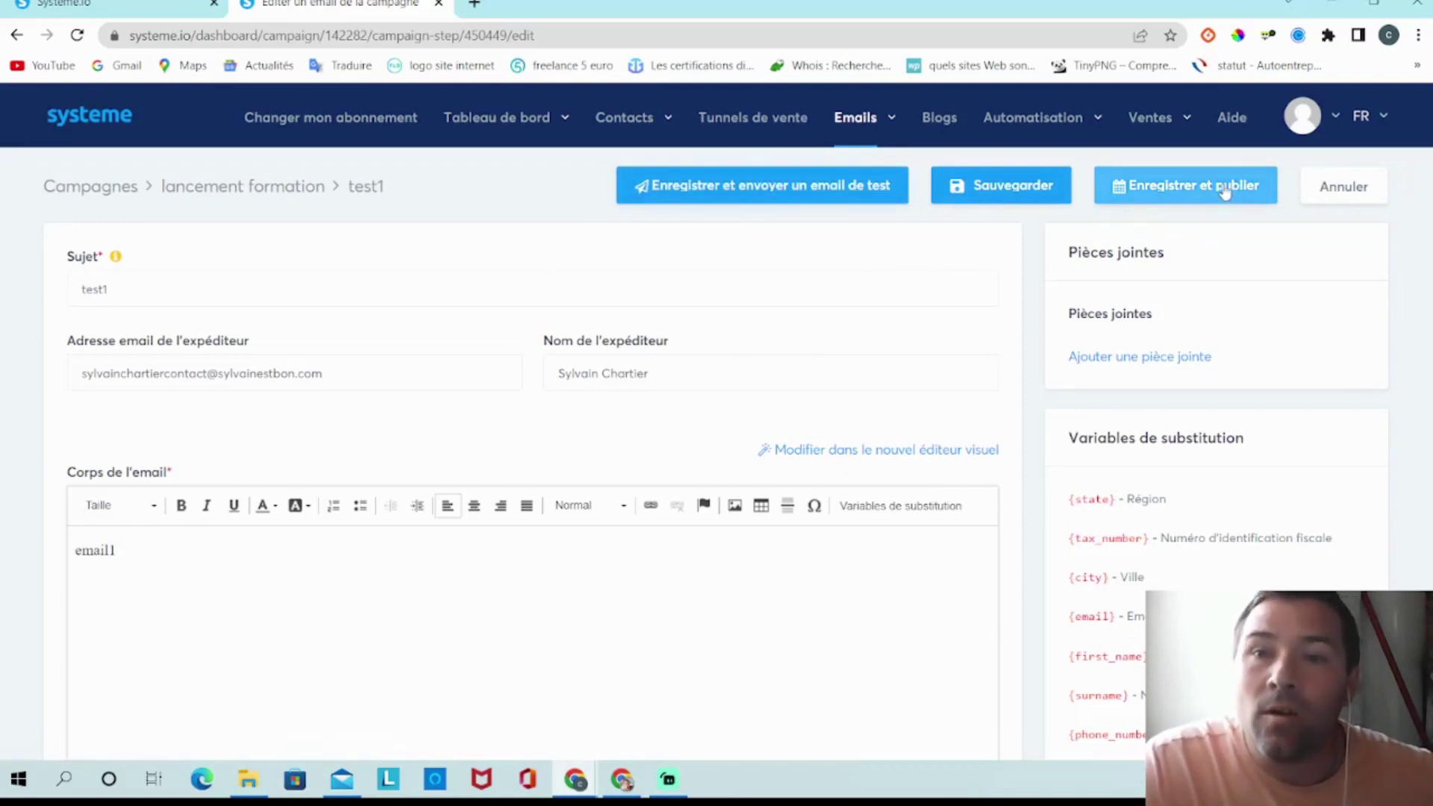
pyautogui.click(1169, 197)
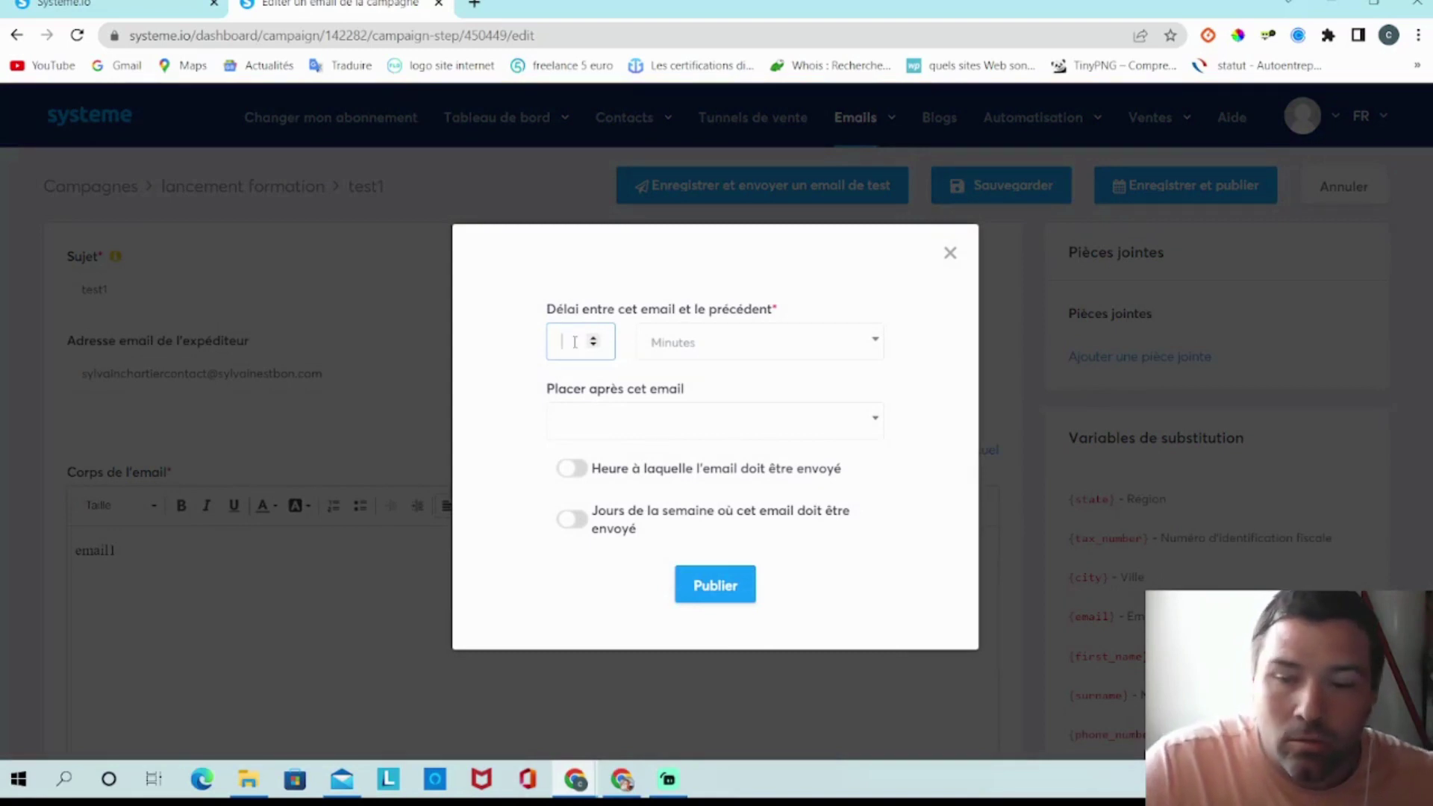
pyautogui.write('1')
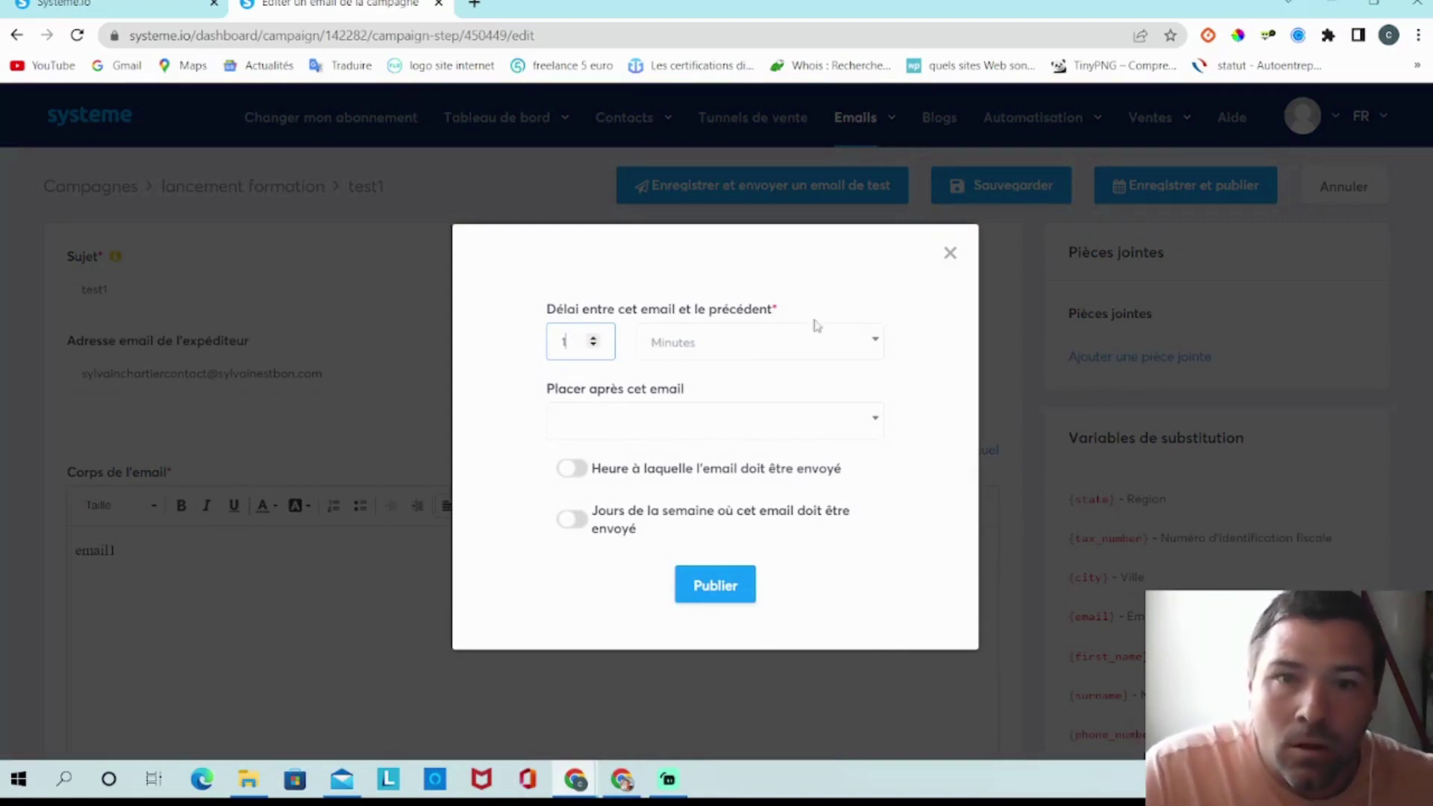
pyautogui.click(862, 352)
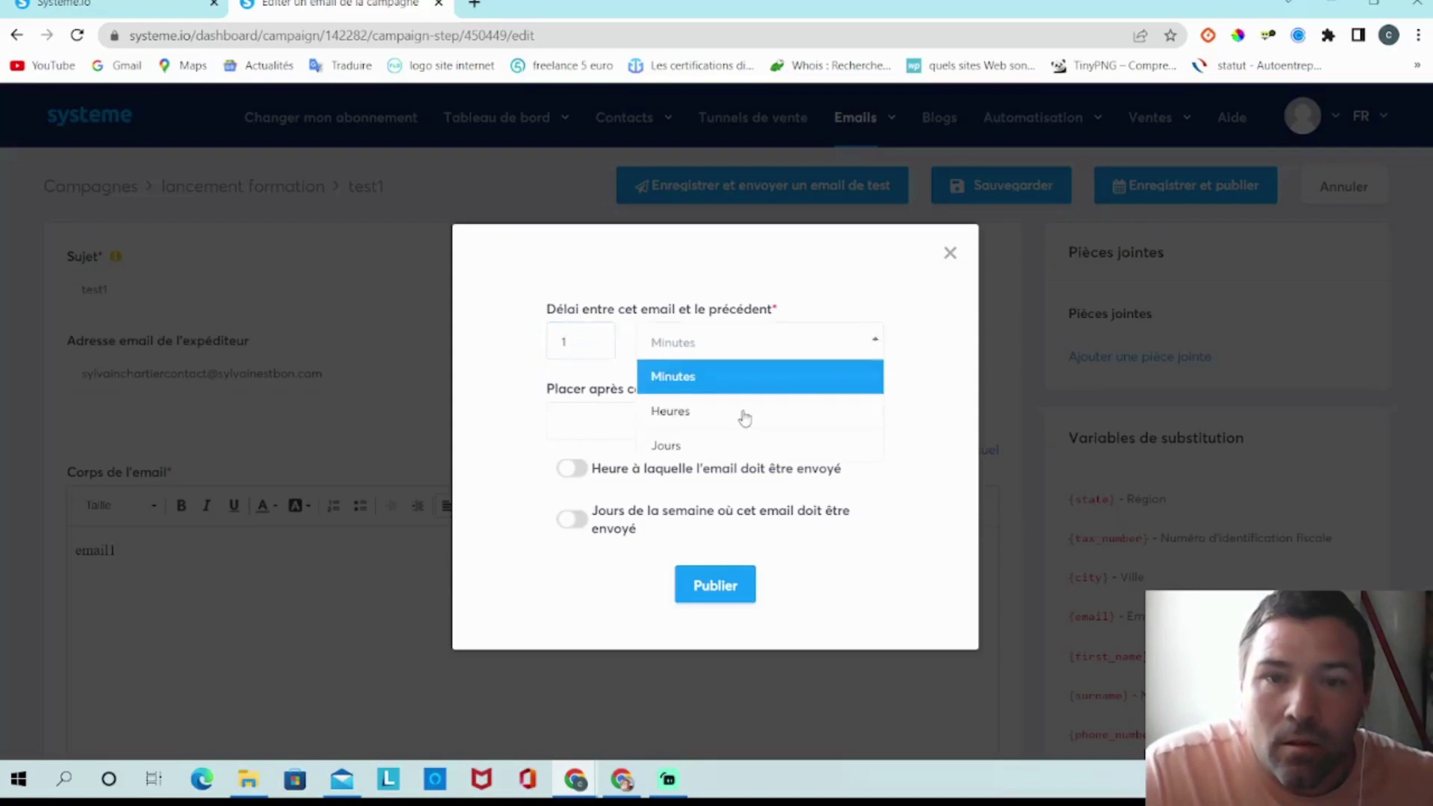
pyautogui.click(699, 446)
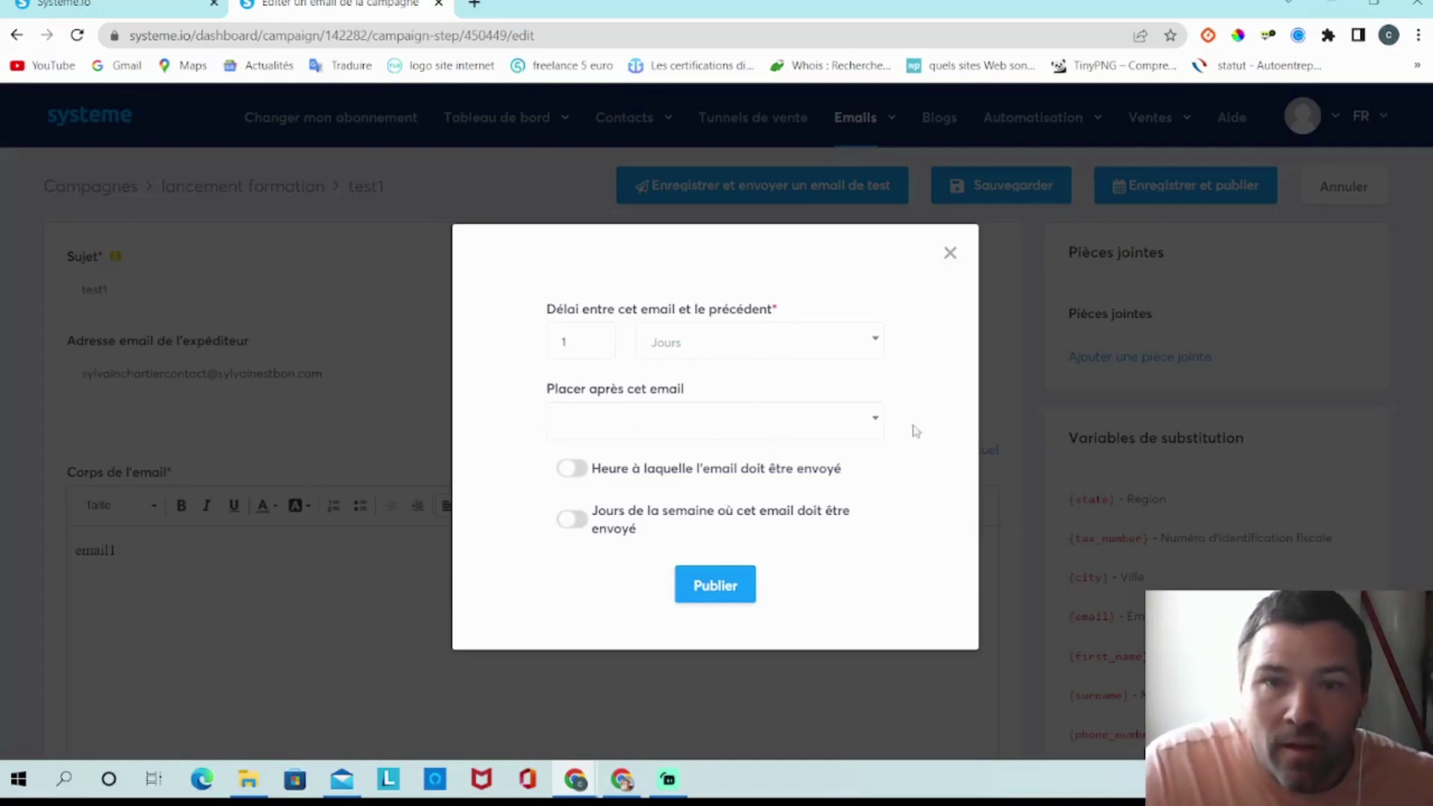
pyautogui.click(834, 439)
pyautogui.click(836, 422)
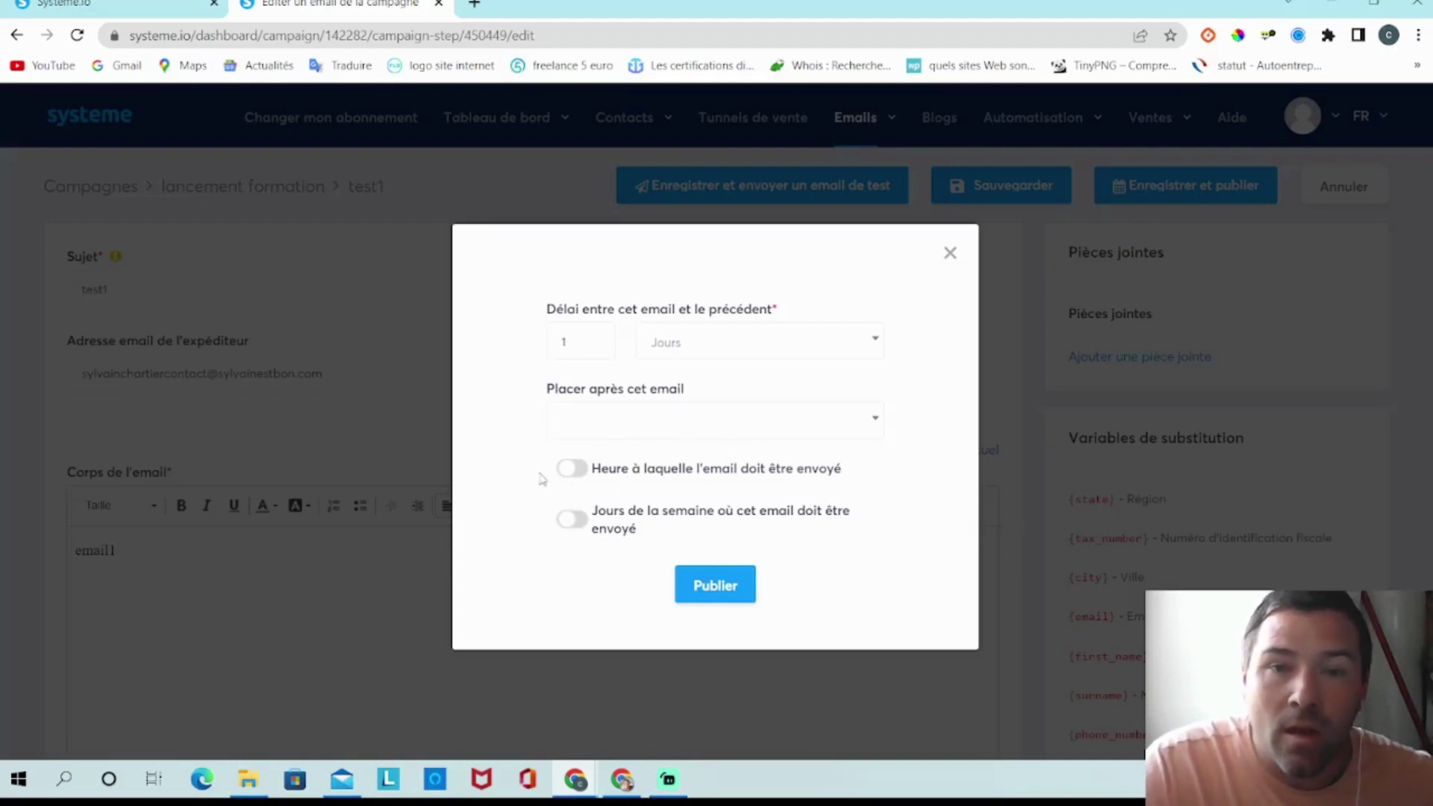
pyautogui.click(570, 476)
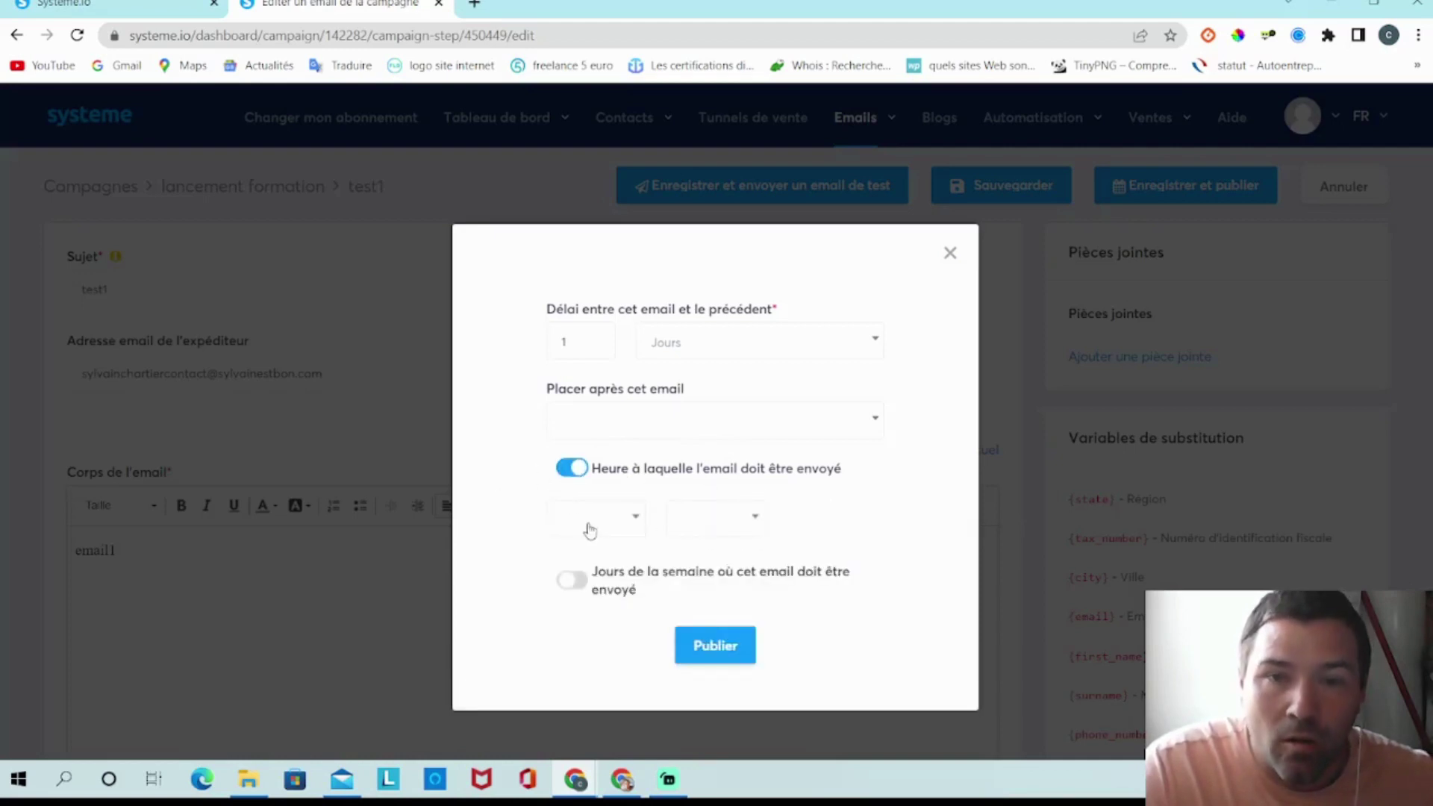
pyautogui.click(590, 531)
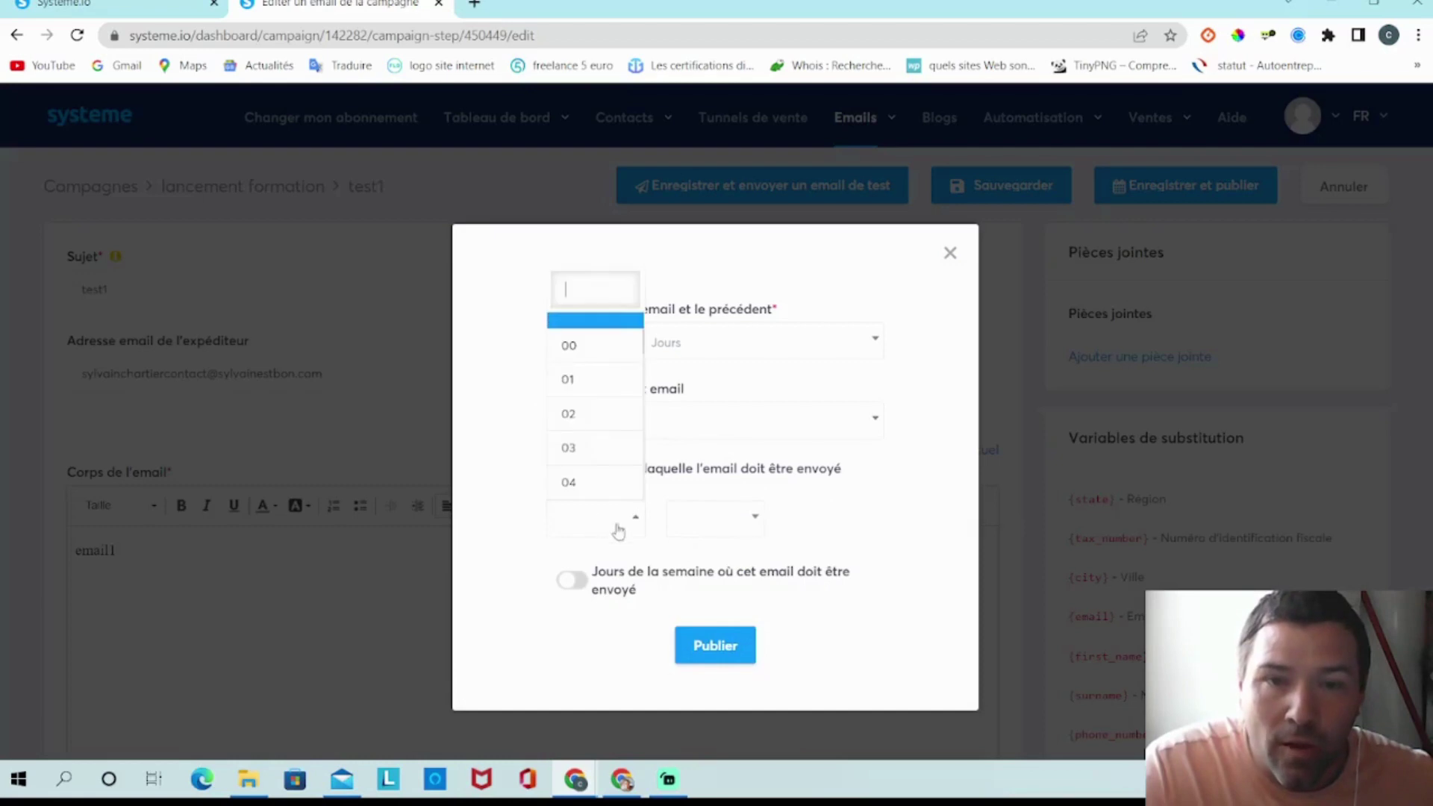
pyautogui.click(688, 497)
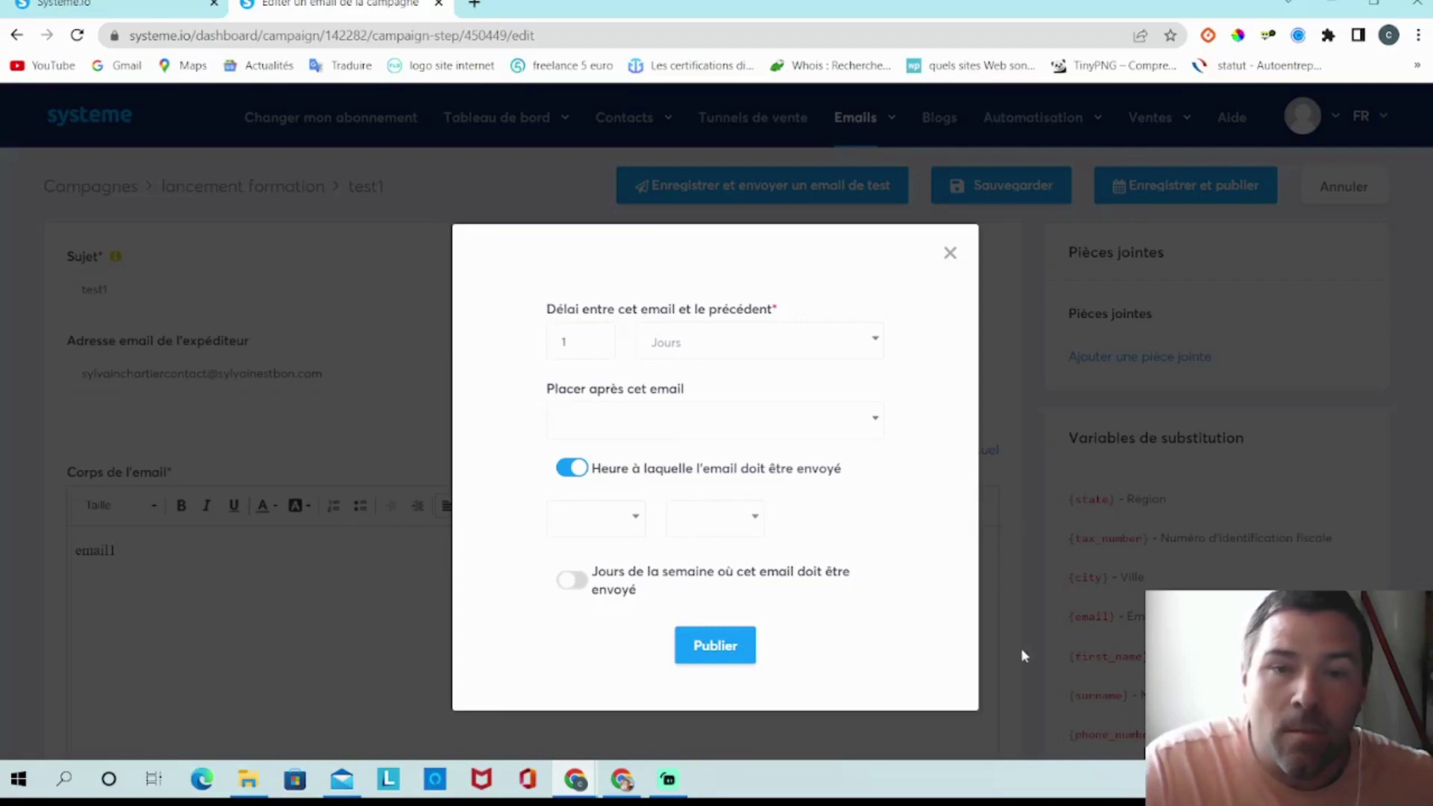
pyautogui.click(571, 469)
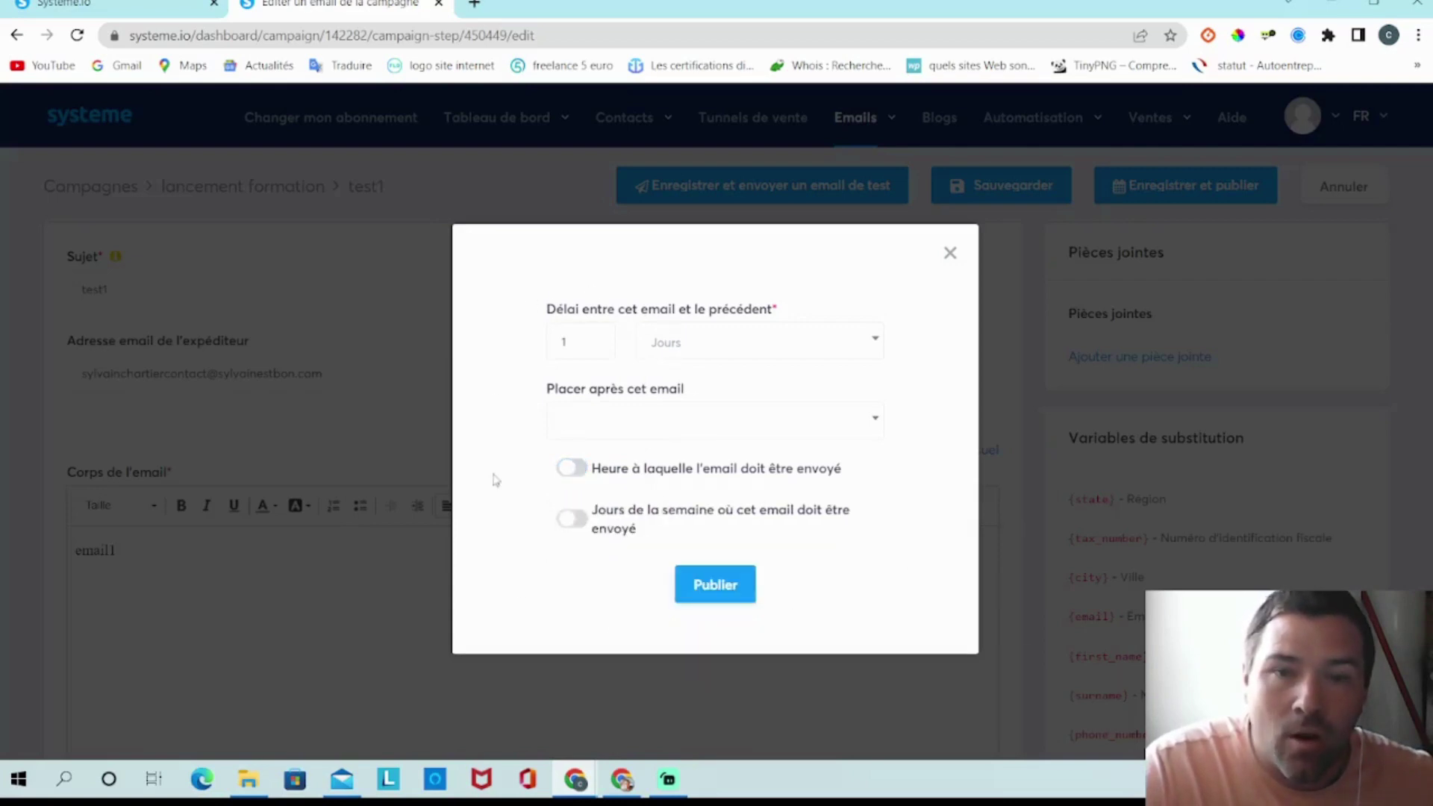
# - Publish the test1 email in the "lancement formation" campaign
pyautogui.click(737, 597)
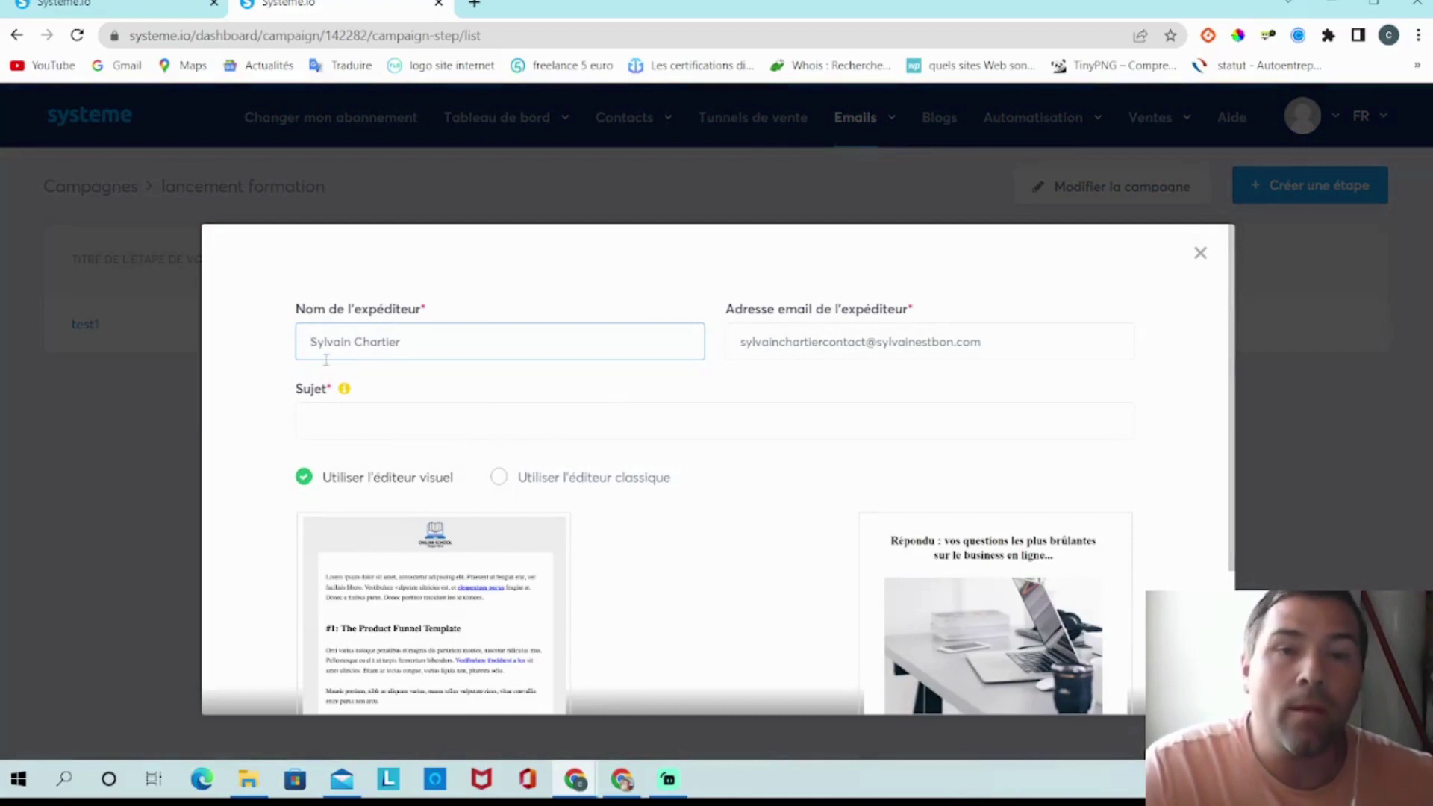
# - Create a second campaign email with the subject "test2" using the classic editor
pyautogui.click(339, 420)
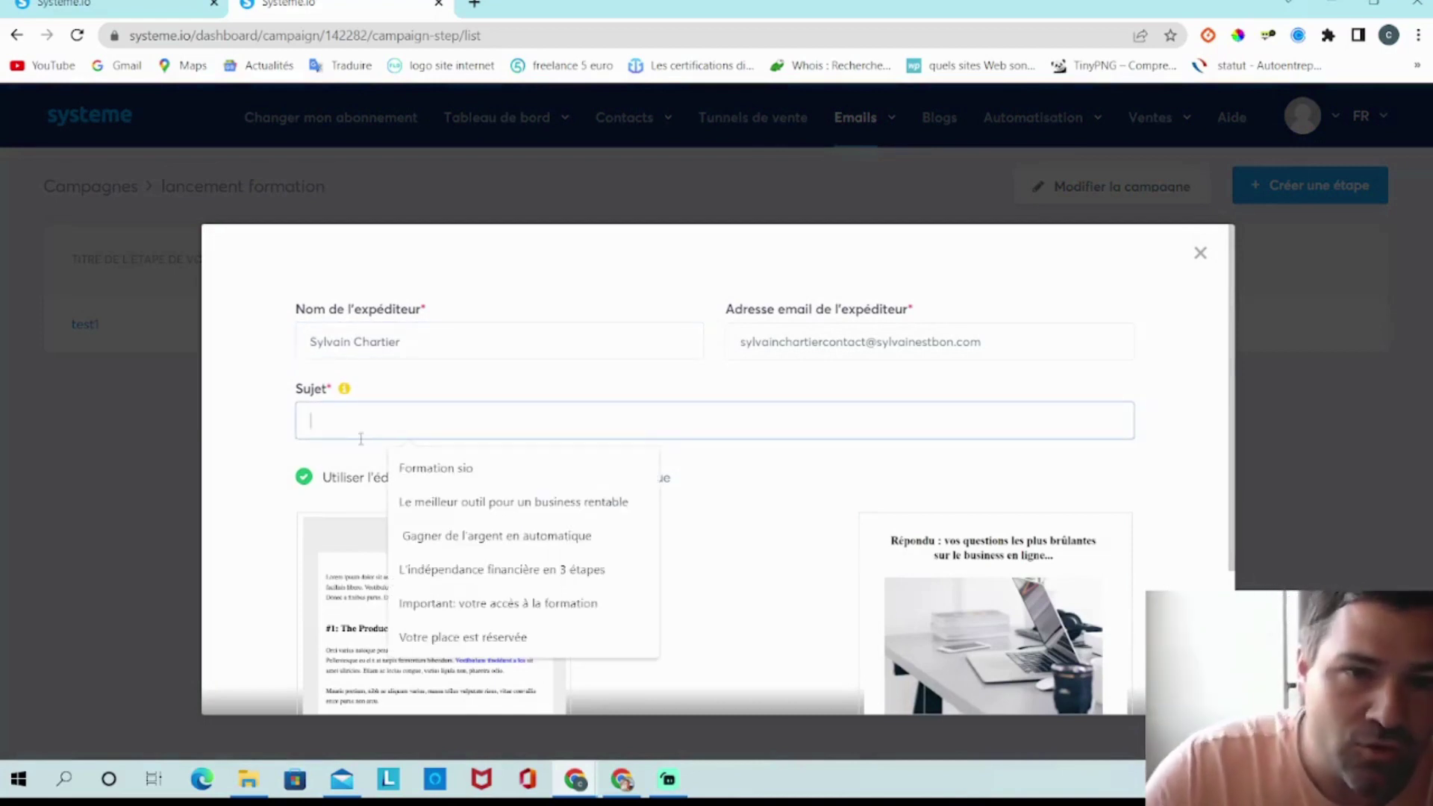
pyautogui.write('tes')
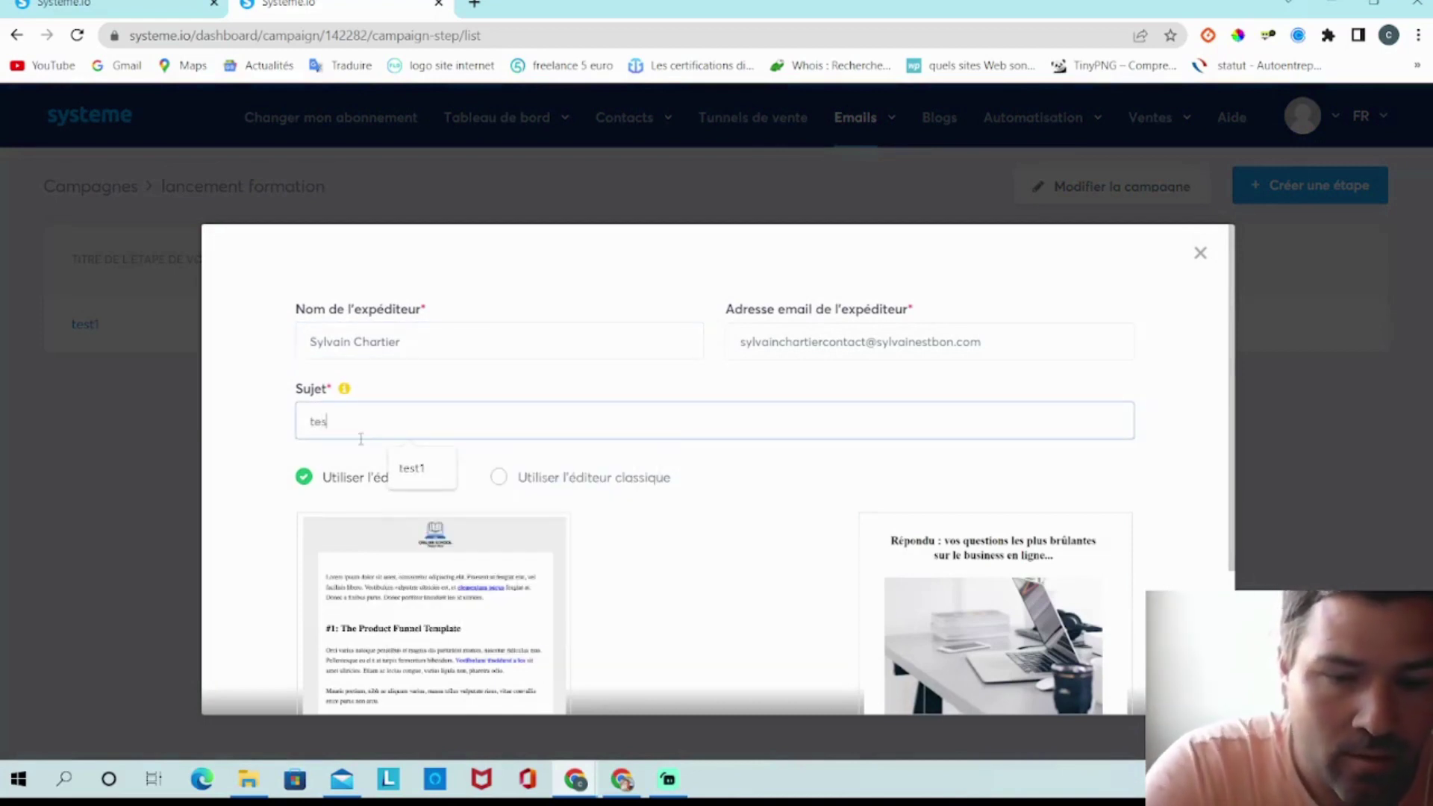
pyautogui.write('t2')
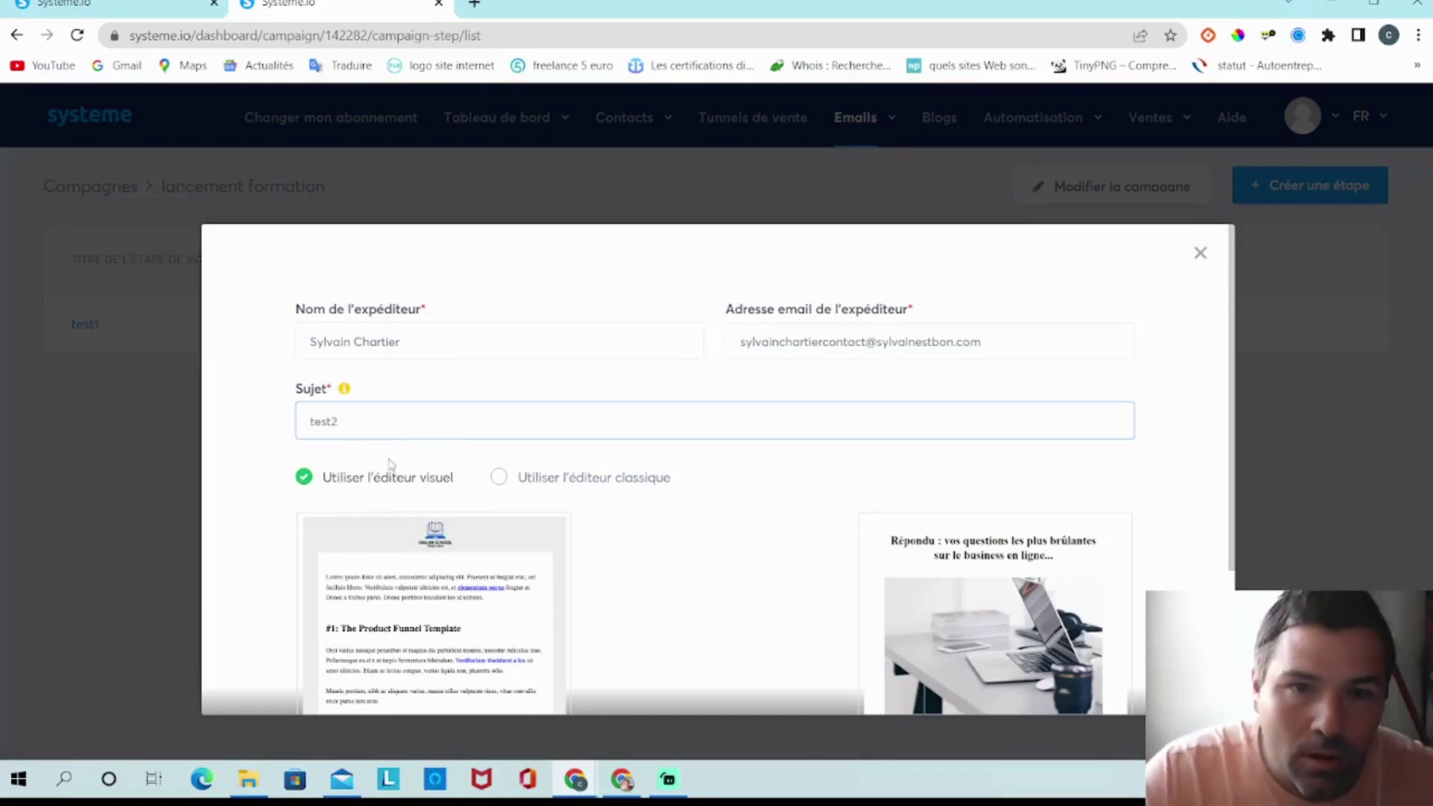
pyautogui.click(585, 478)
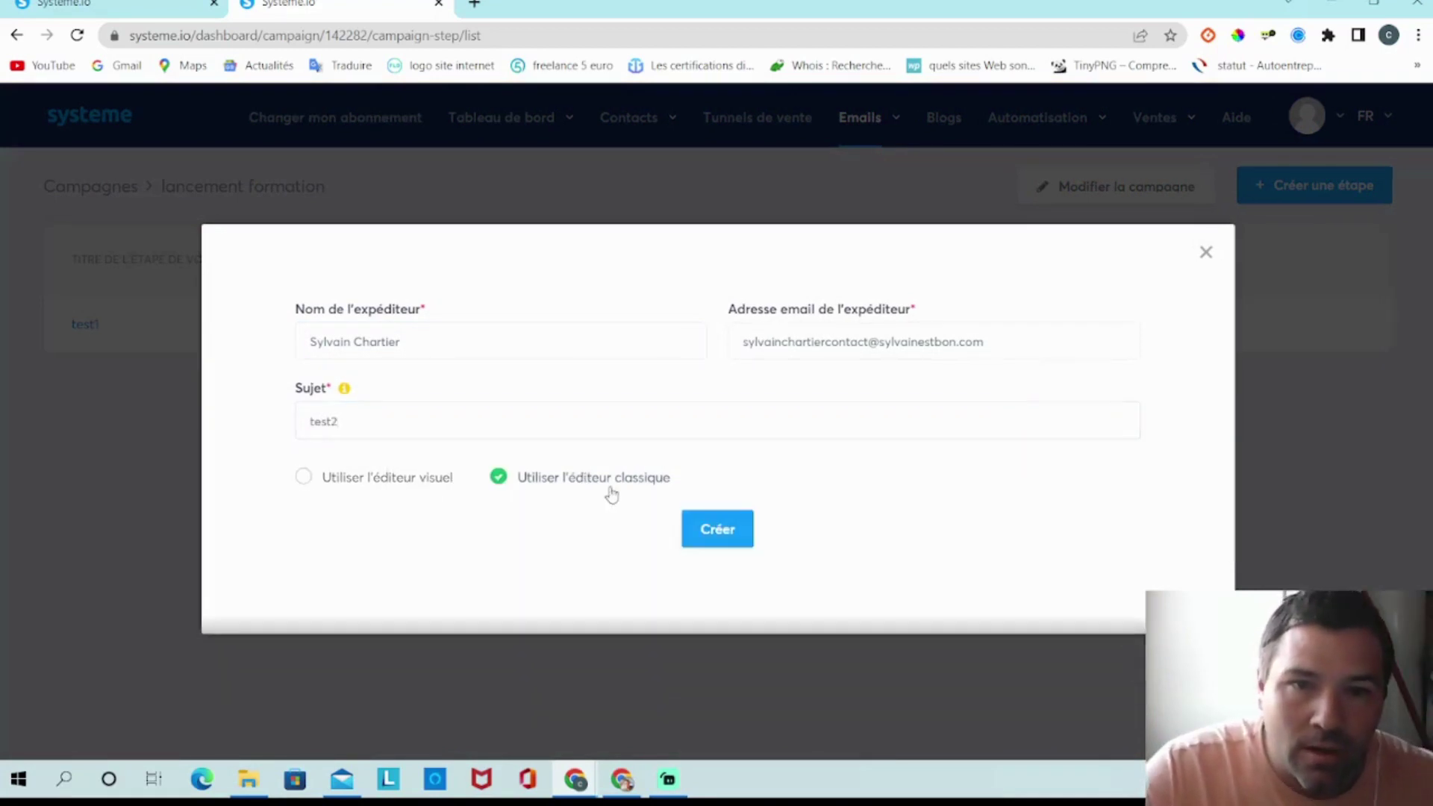
pyautogui.click(725, 536)
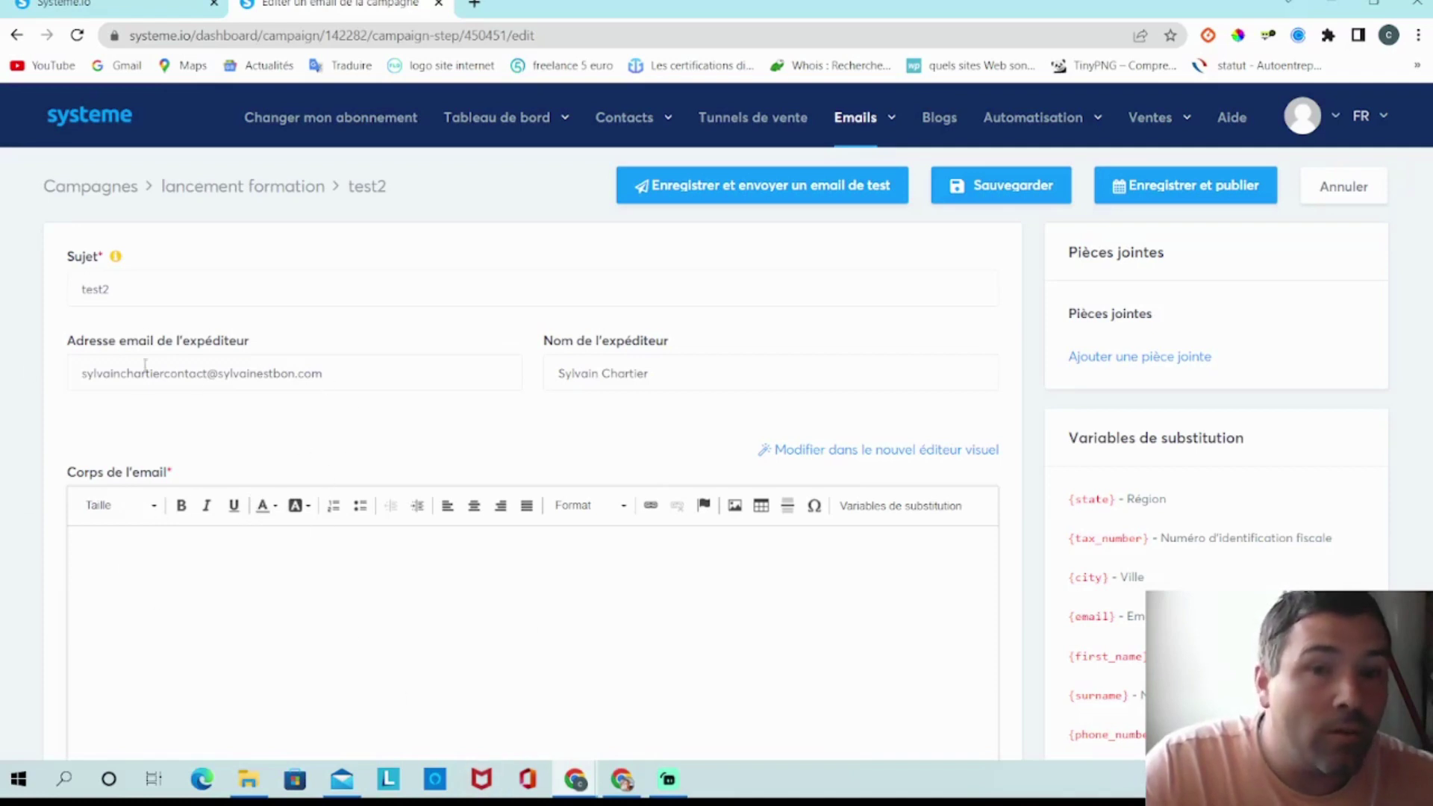
# - Enter "email2" as the body of the test2 email
pyautogui.scroll(-3, 208, 595)
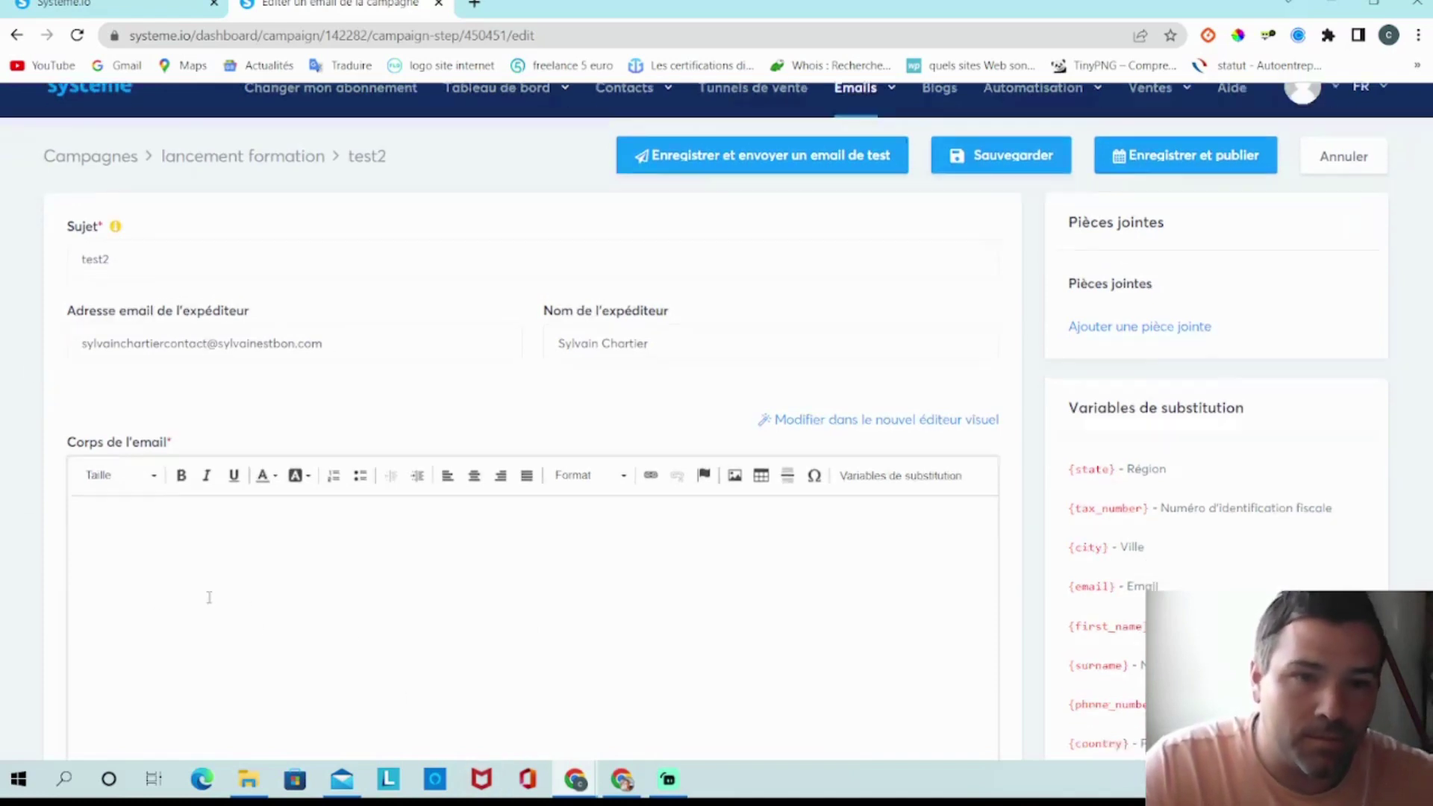
pyautogui.scroll(3, 171, 650)
pyautogui.click(95, 568)
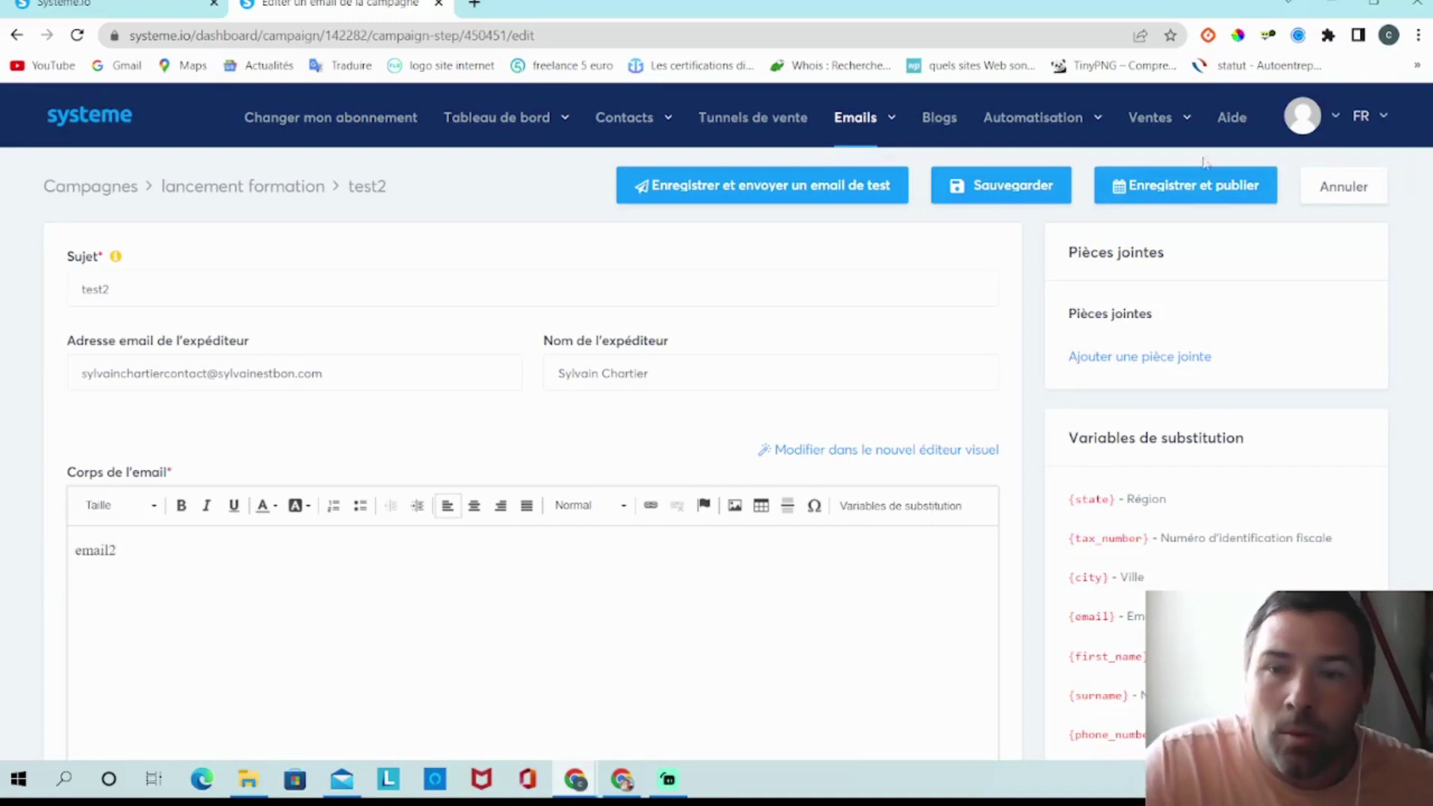
# - Save and publish the test2 email with a delay of 2 days (Jours) from the previous email
pyautogui.click(1224, 195)
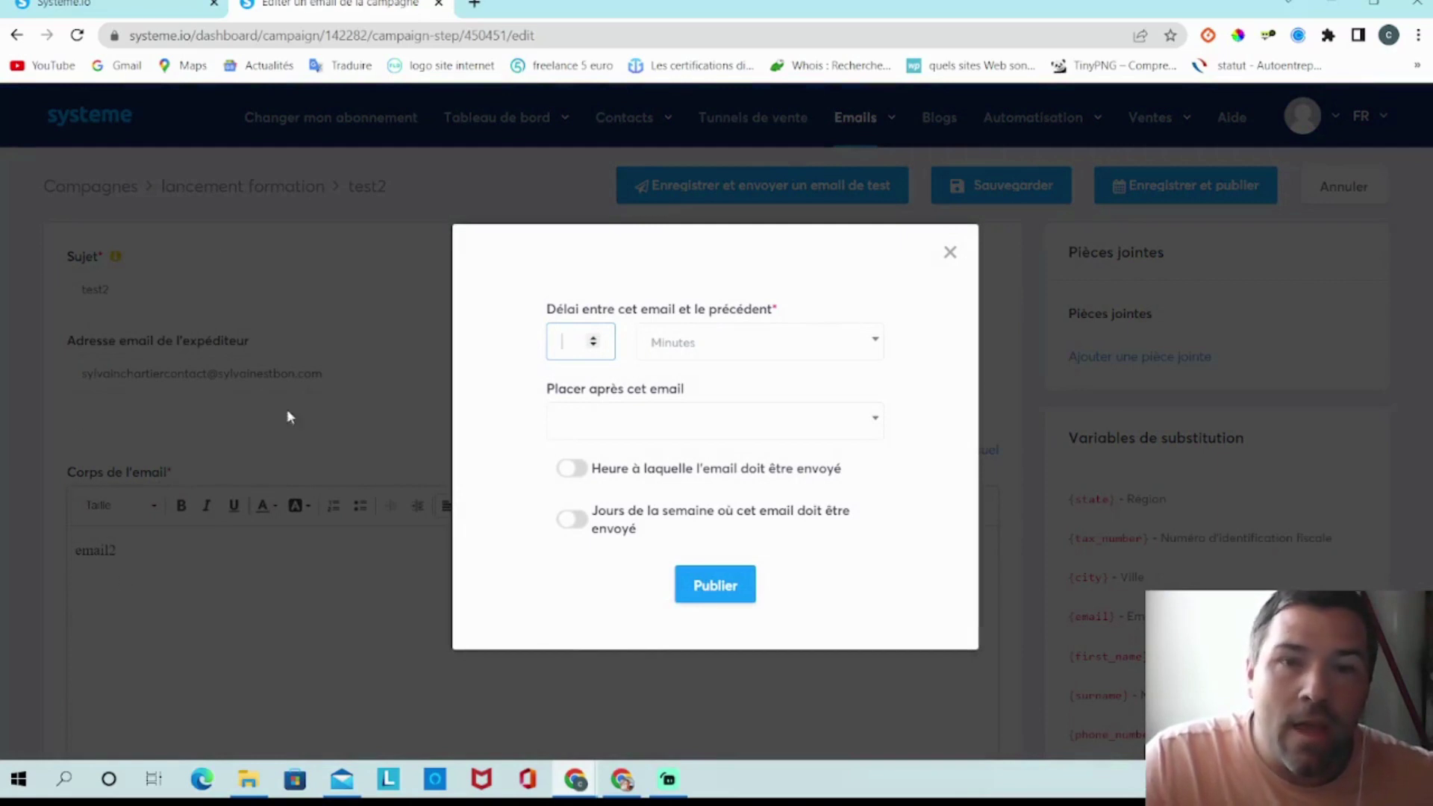
pyautogui.click(594, 339)
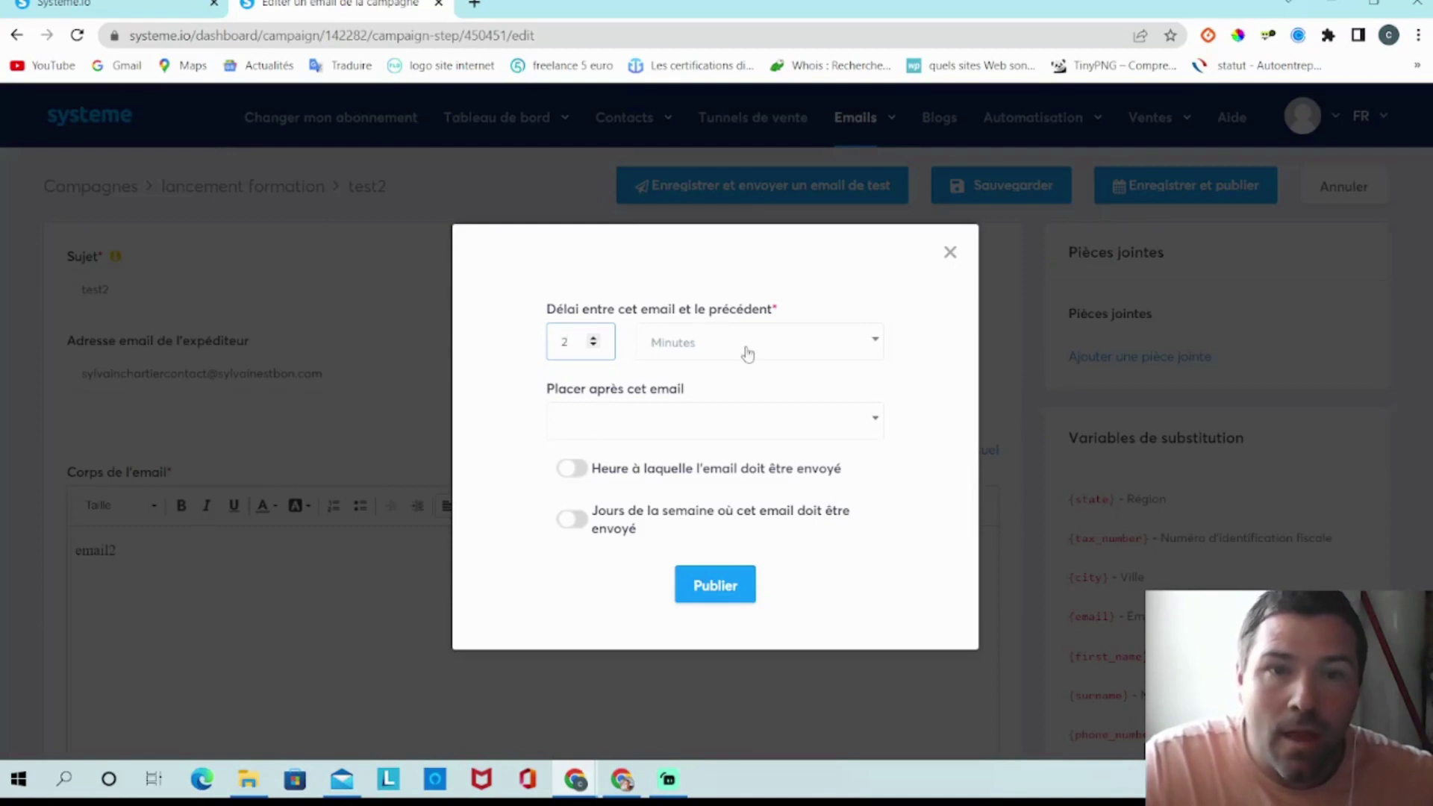
pyautogui.click(858, 343)
pyautogui.click(705, 446)
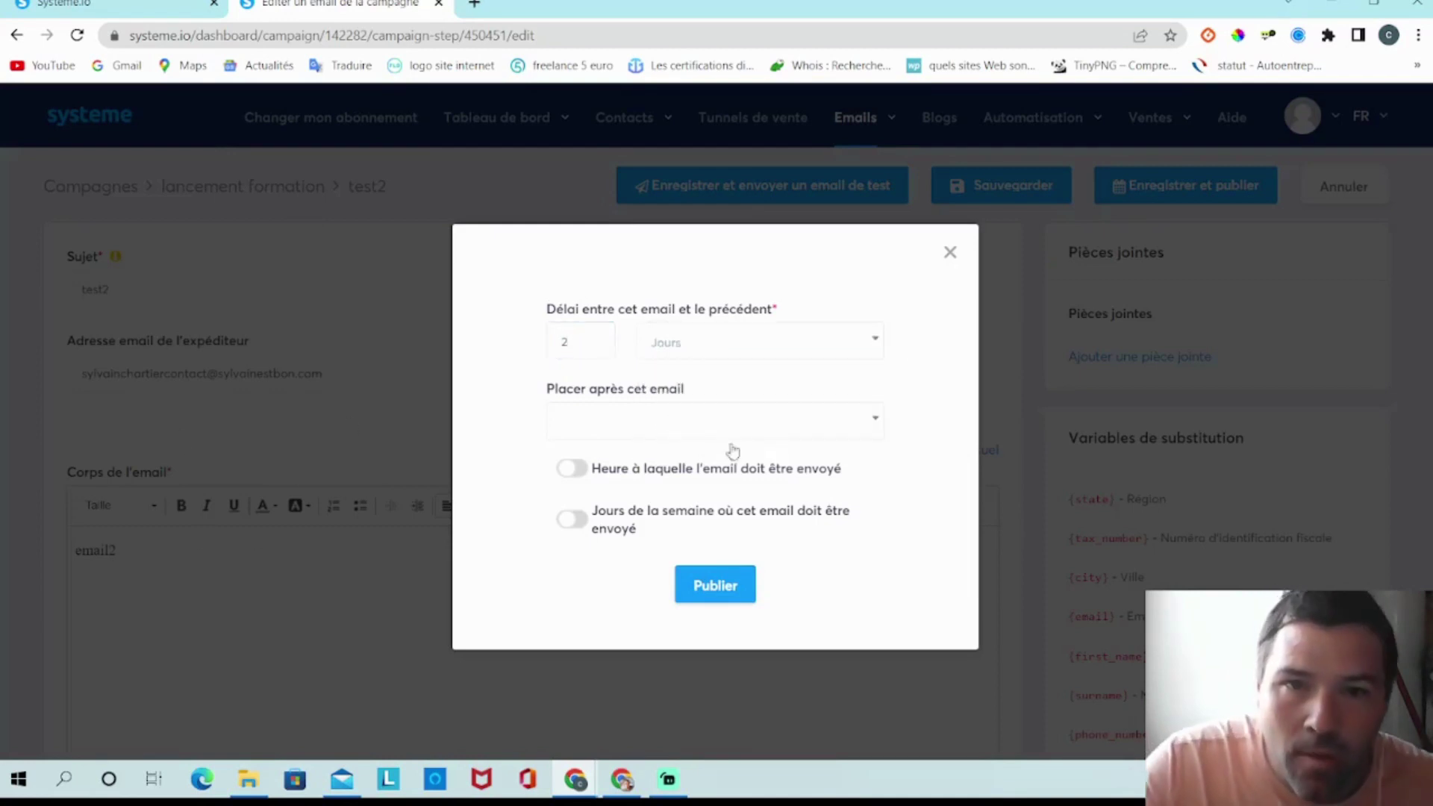
pyautogui.click(718, 589)
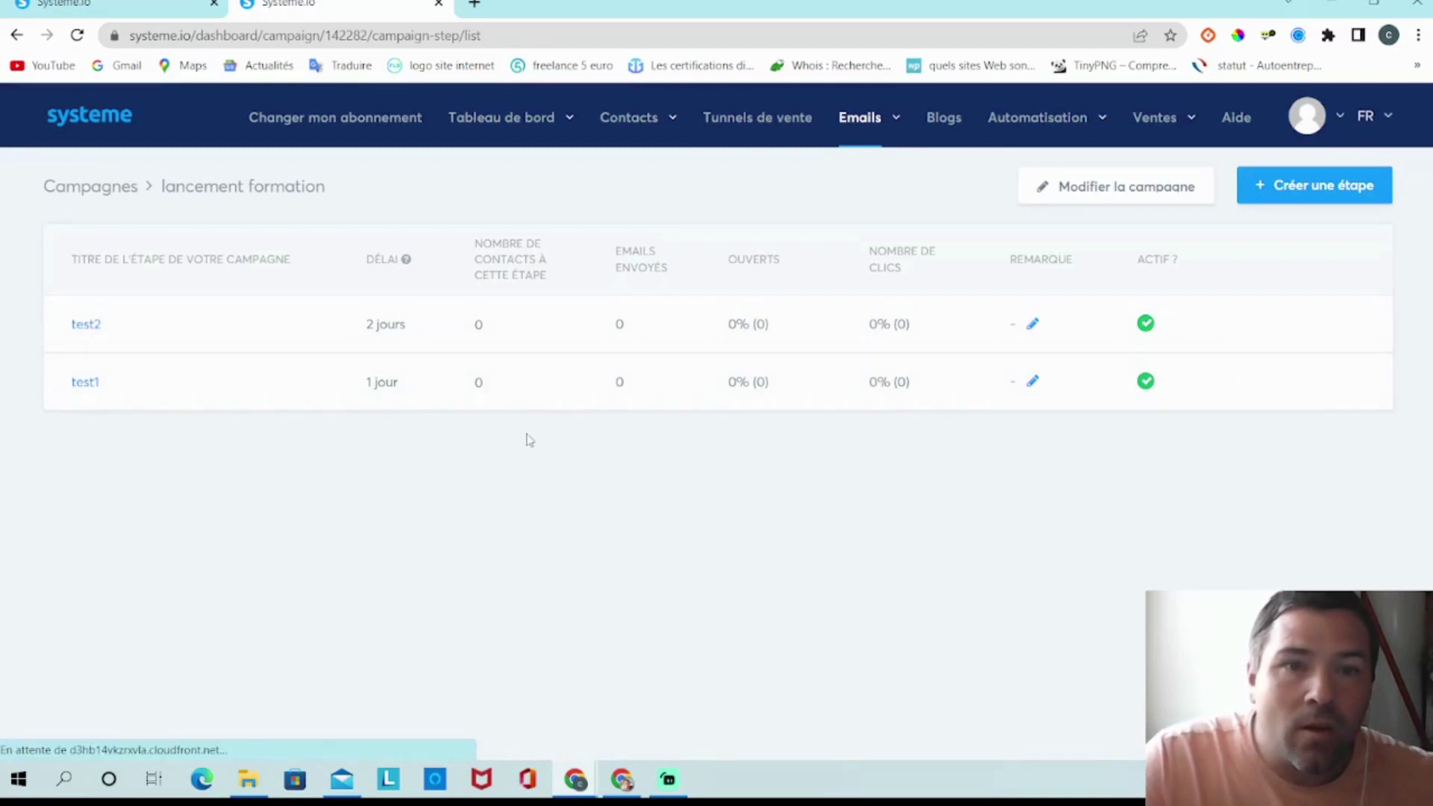
# - Reopen the test2 email, set it to be placed after test1, and save it
pyautogui.click(96, 327)
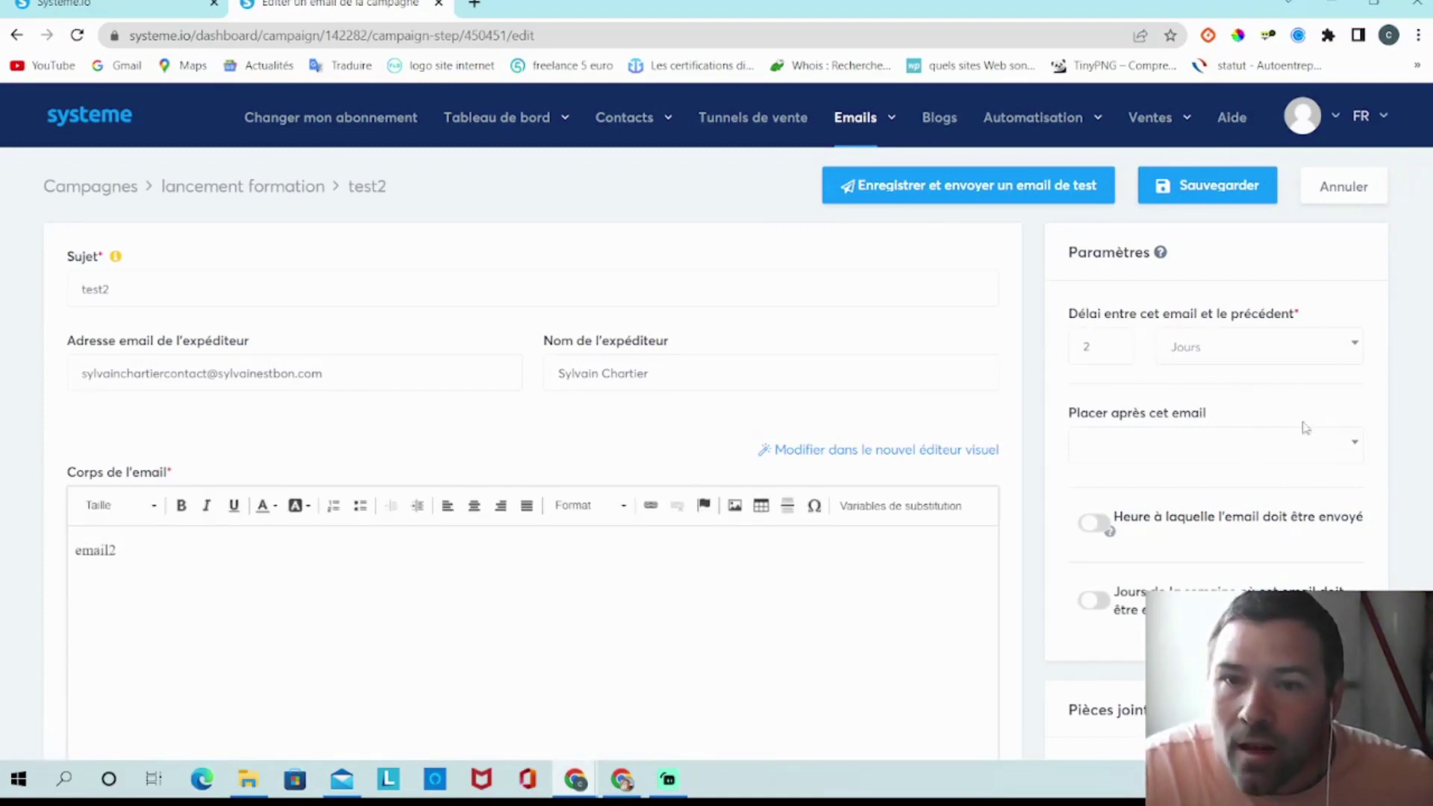
pyautogui.click(1353, 451)
pyautogui.click(1146, 499)
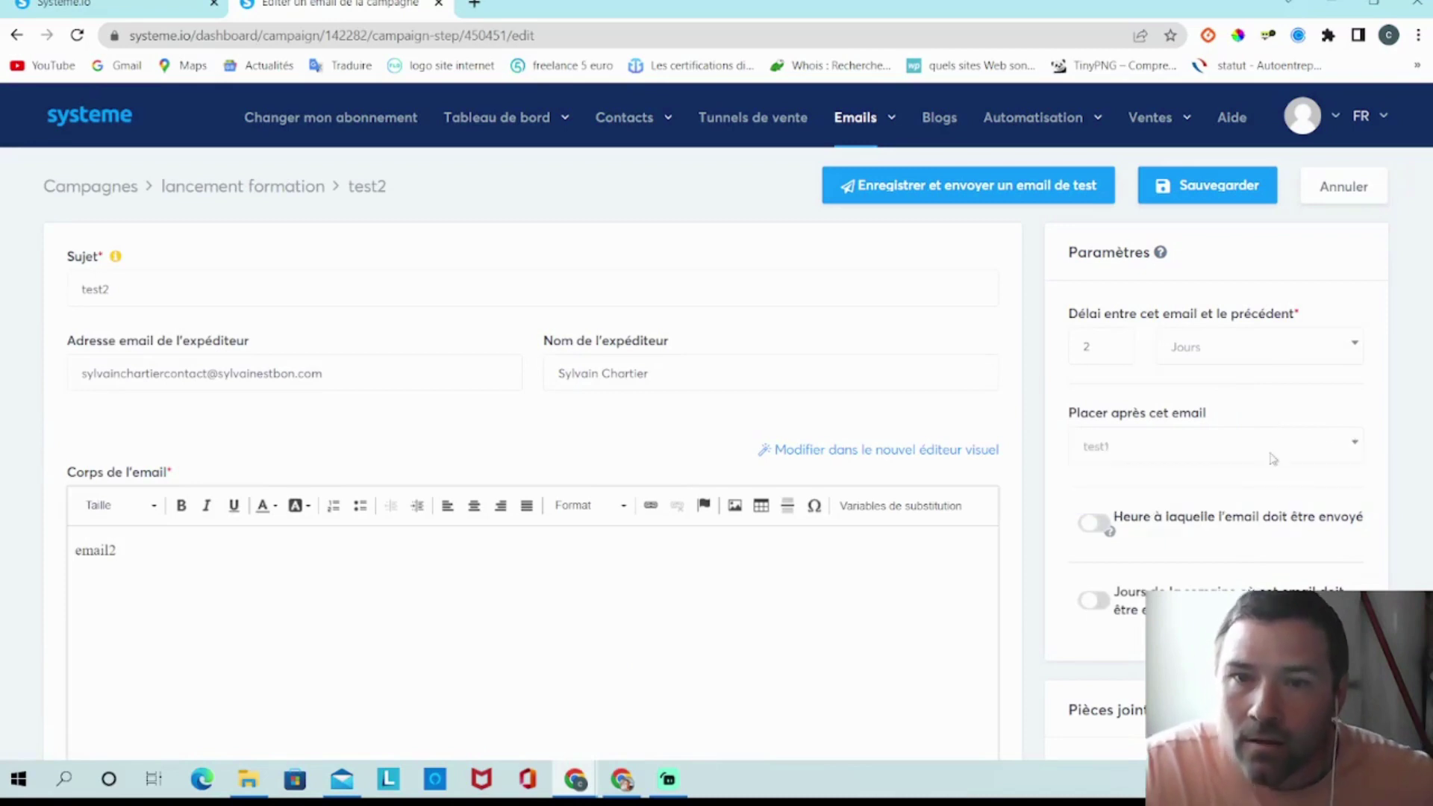
pyautogui.scroll(-1, 1261, 525)
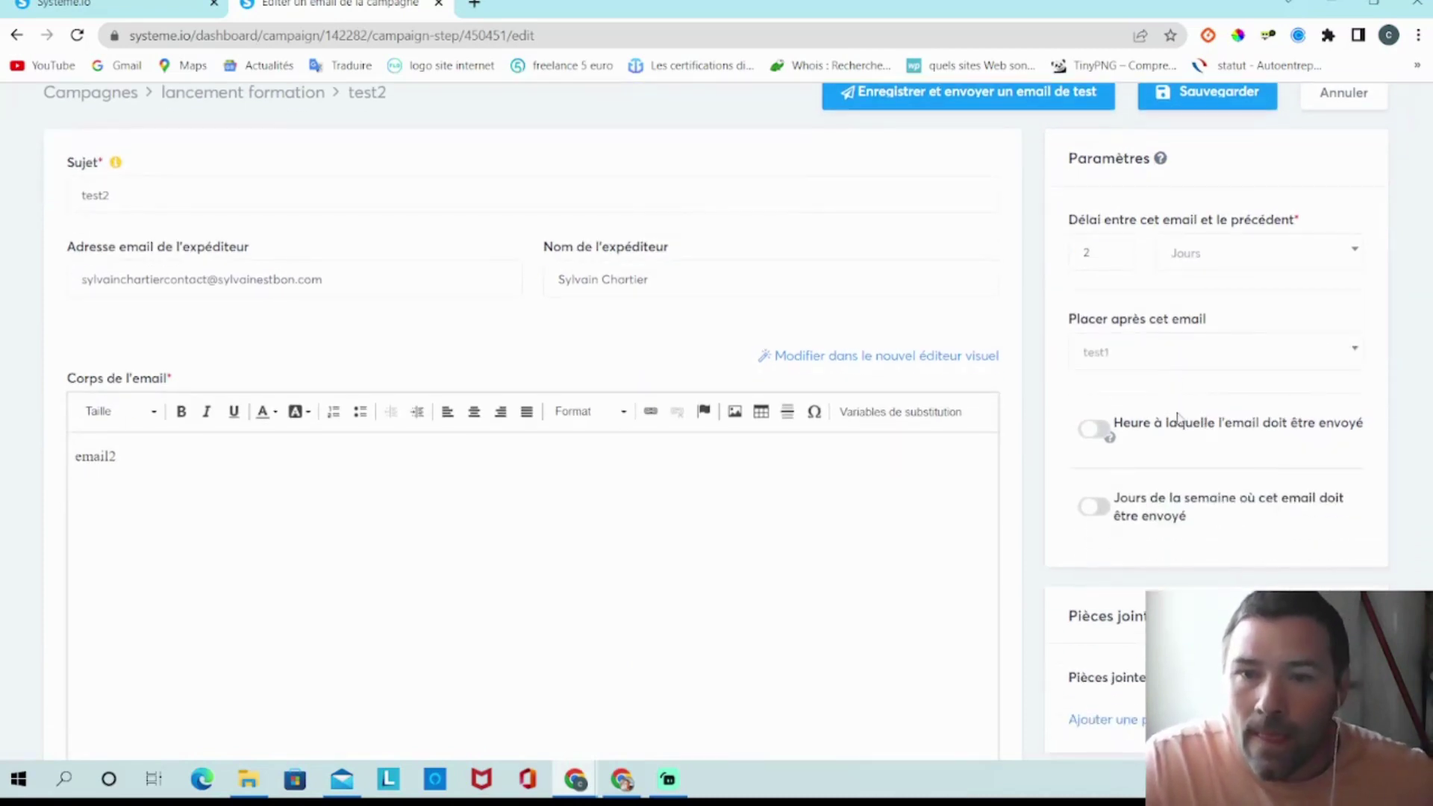
pyautogui.scroll(-1, 1171, 455)
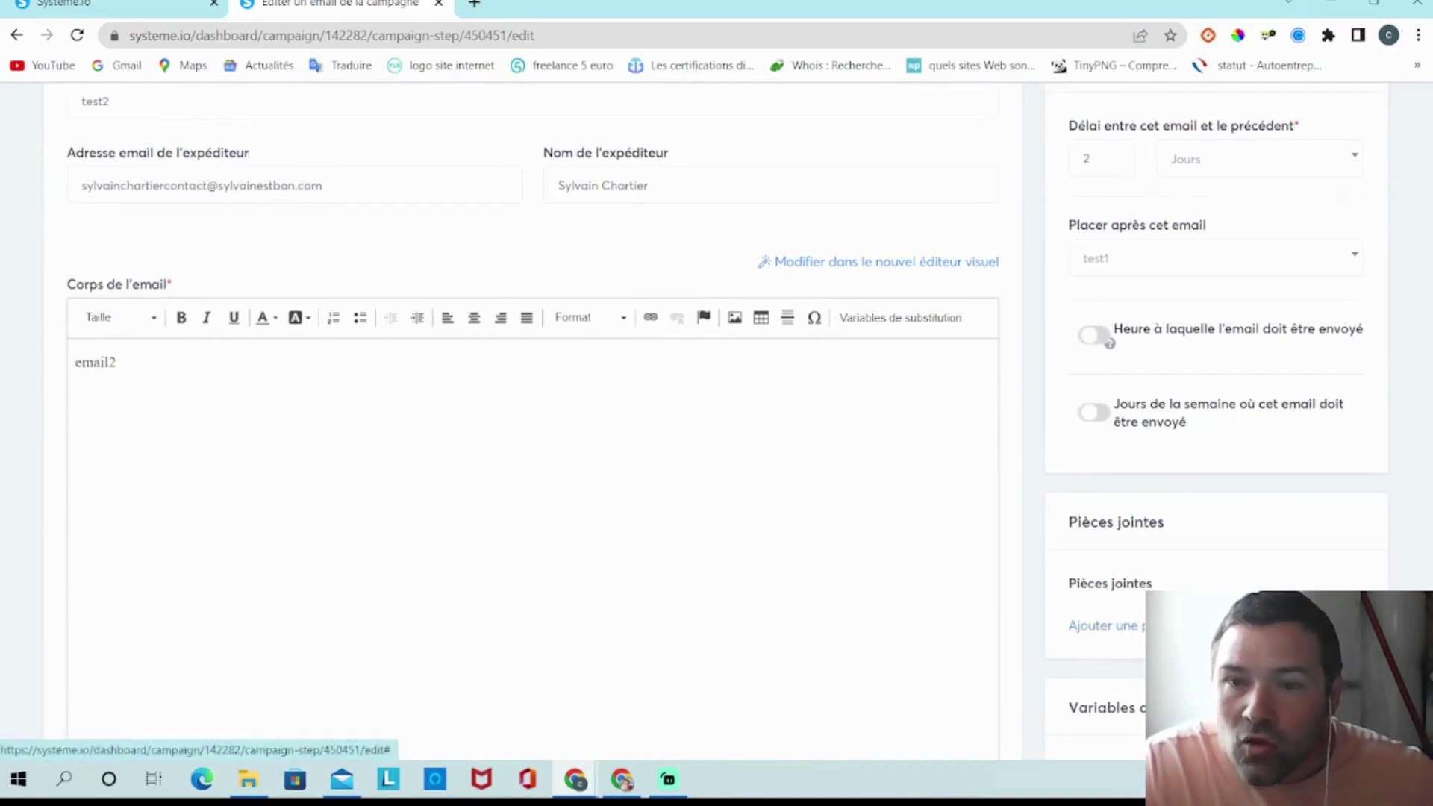
pyautogui.scroll(-2, 1192, 406)
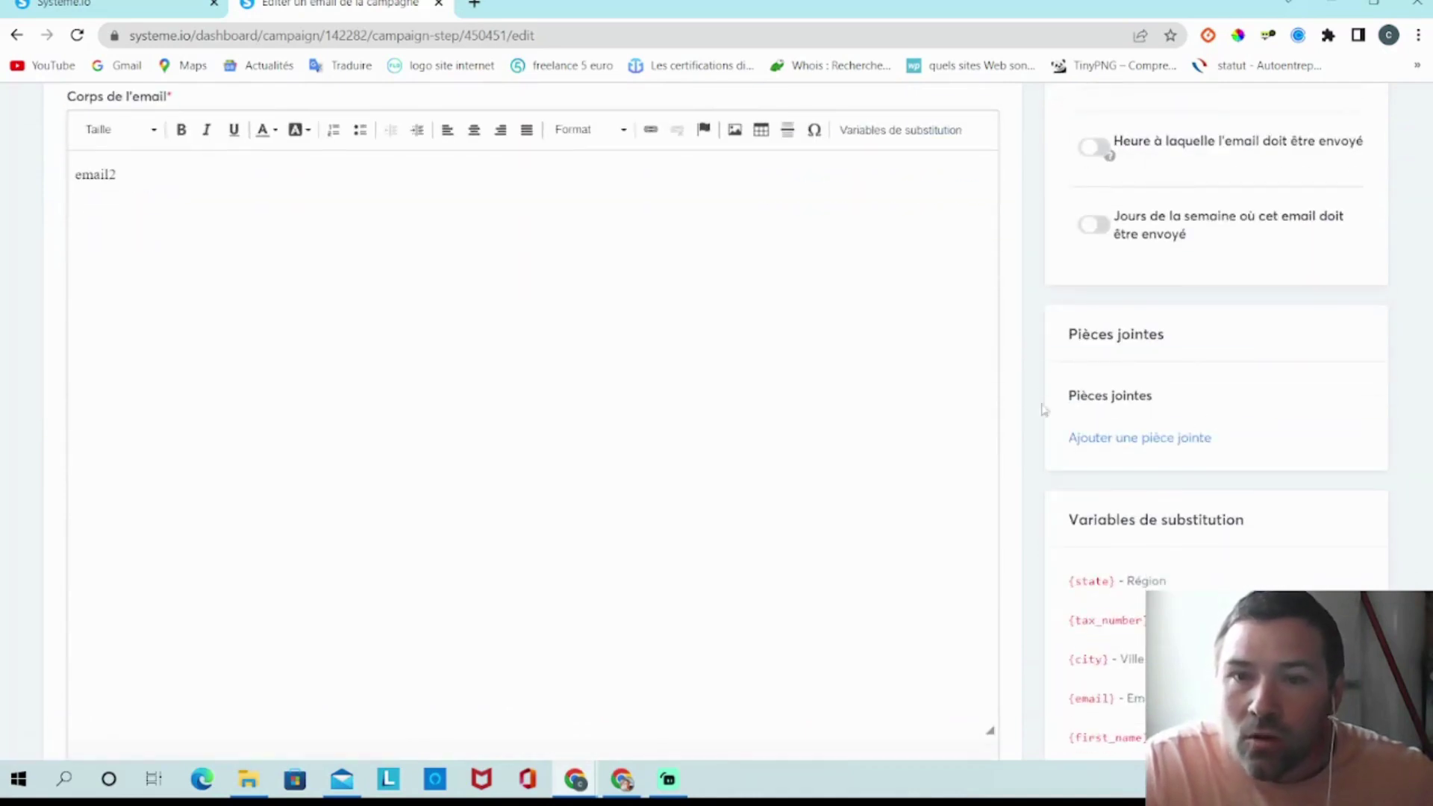
pyautogui.scroll(2, 1186, 489)
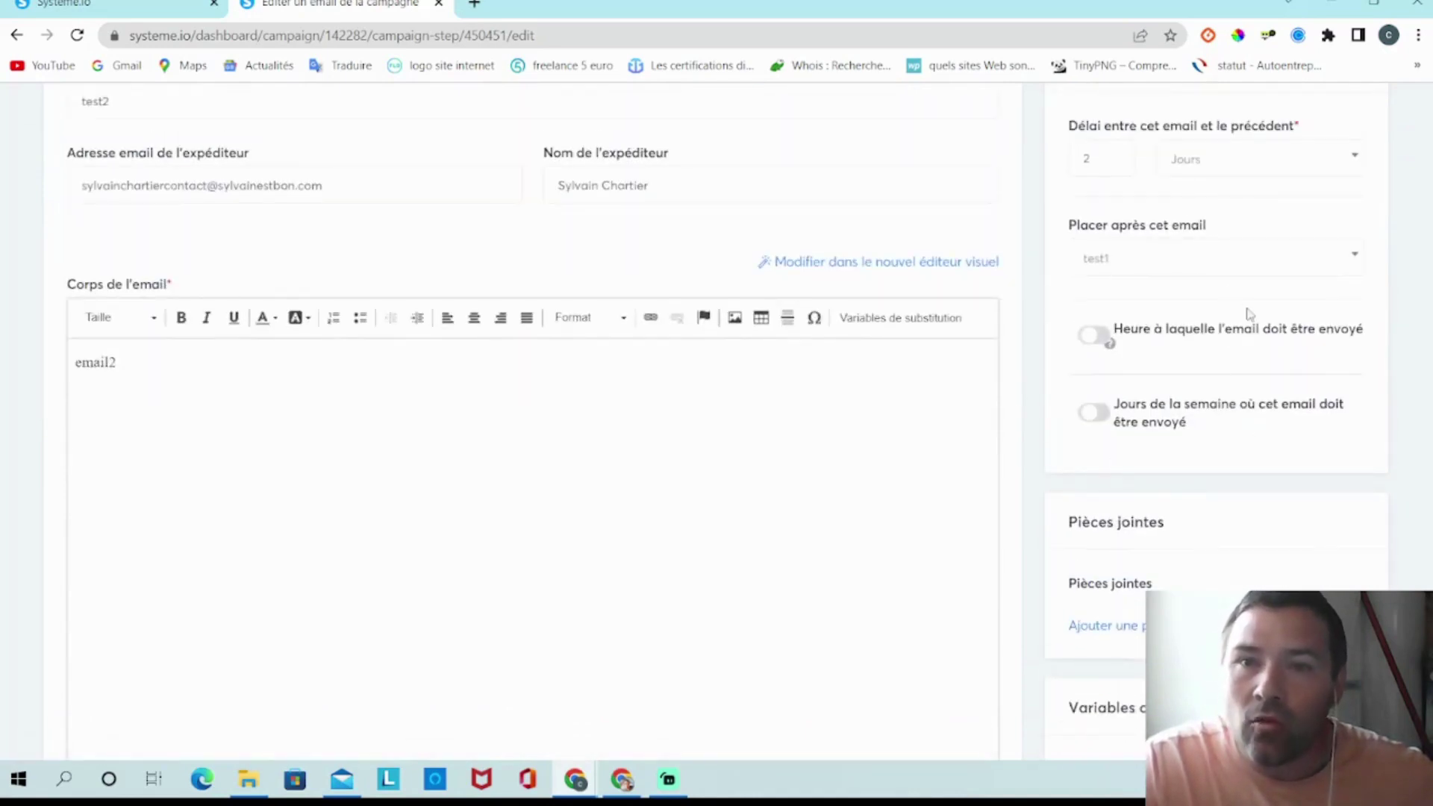
pyautogui.scroll(2, 1250, 313)
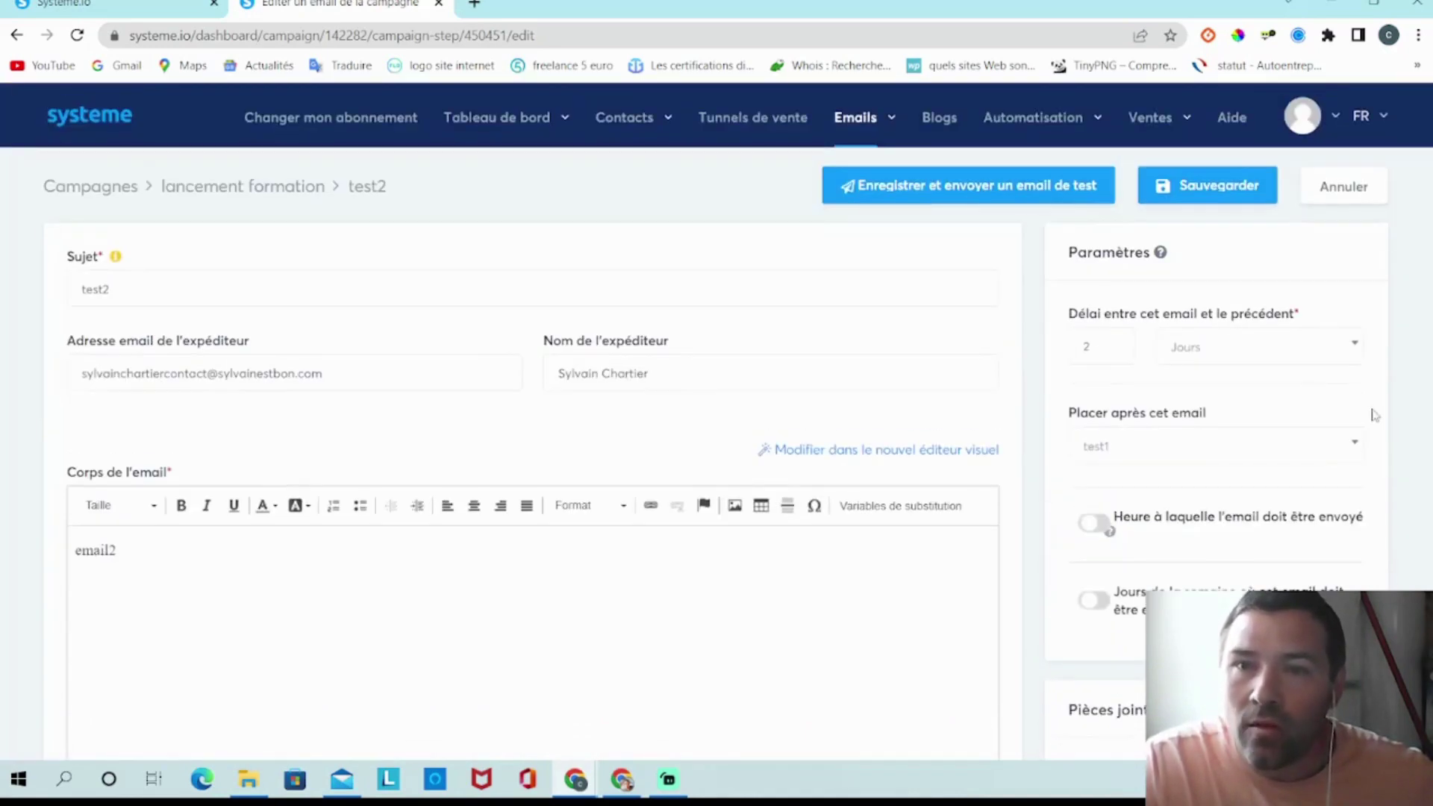
pyautogui.click(1200, 190)
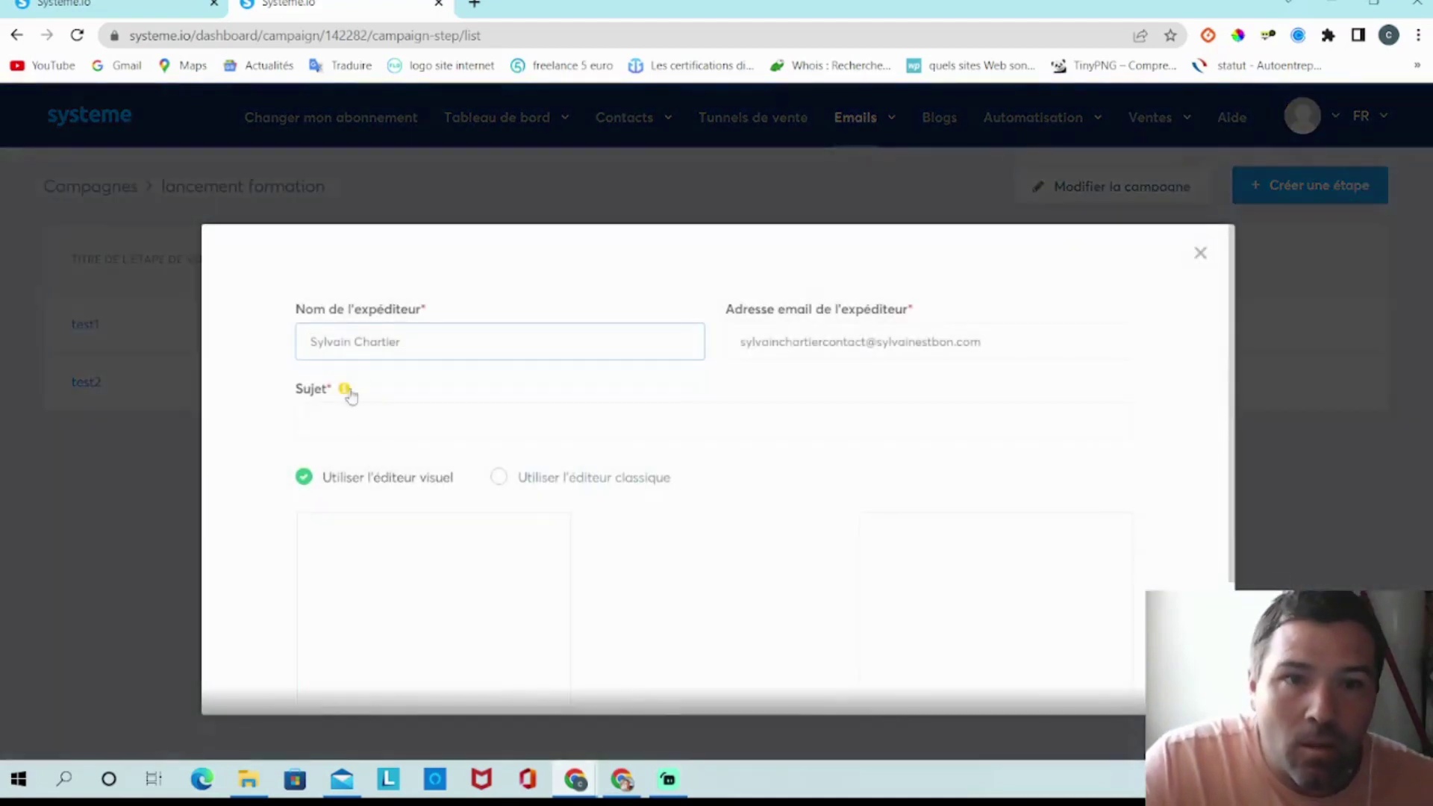
# - Create a third campaign email with the subject "test3" using the classic editor
pyautogui.click(360, 418)
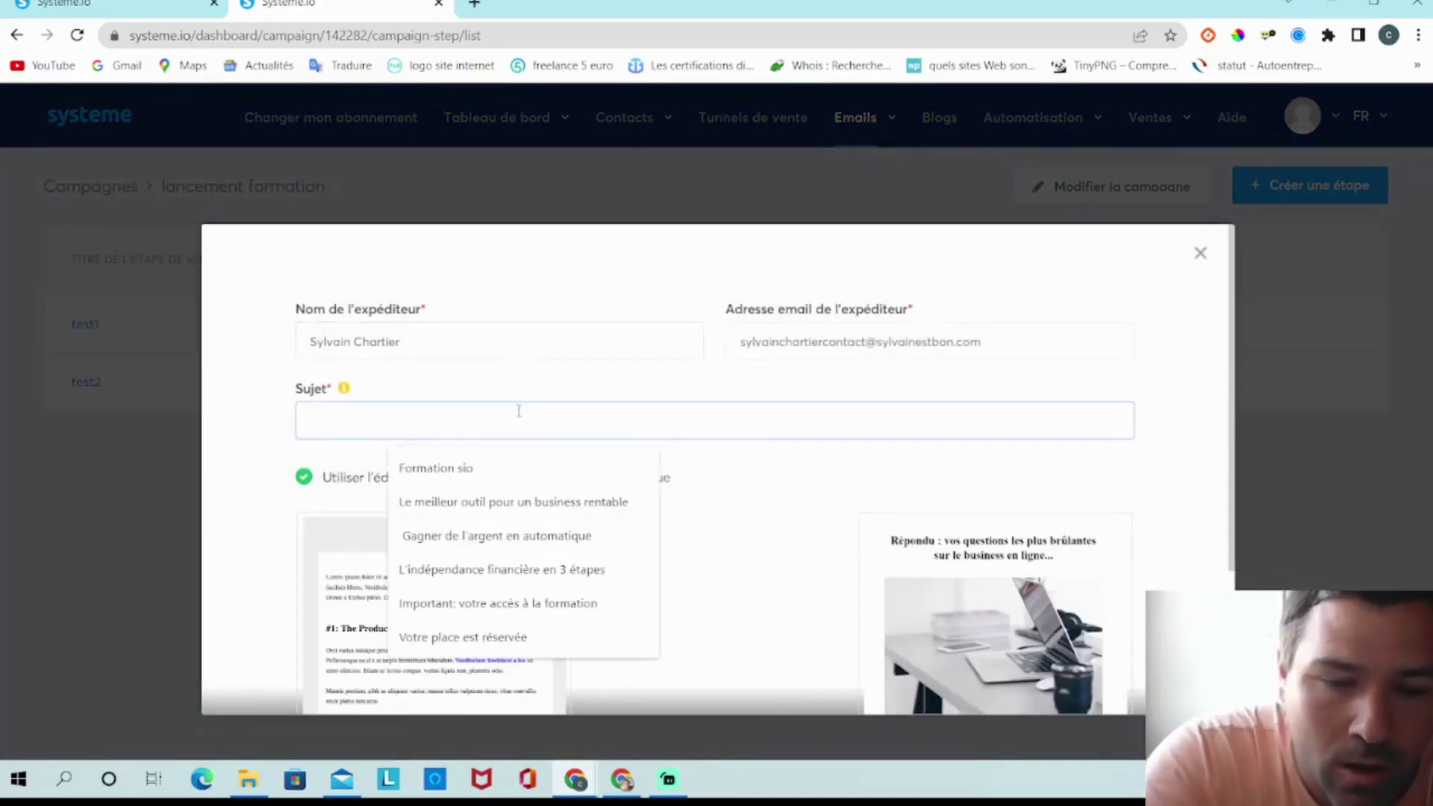
pyautogui.write('test3')
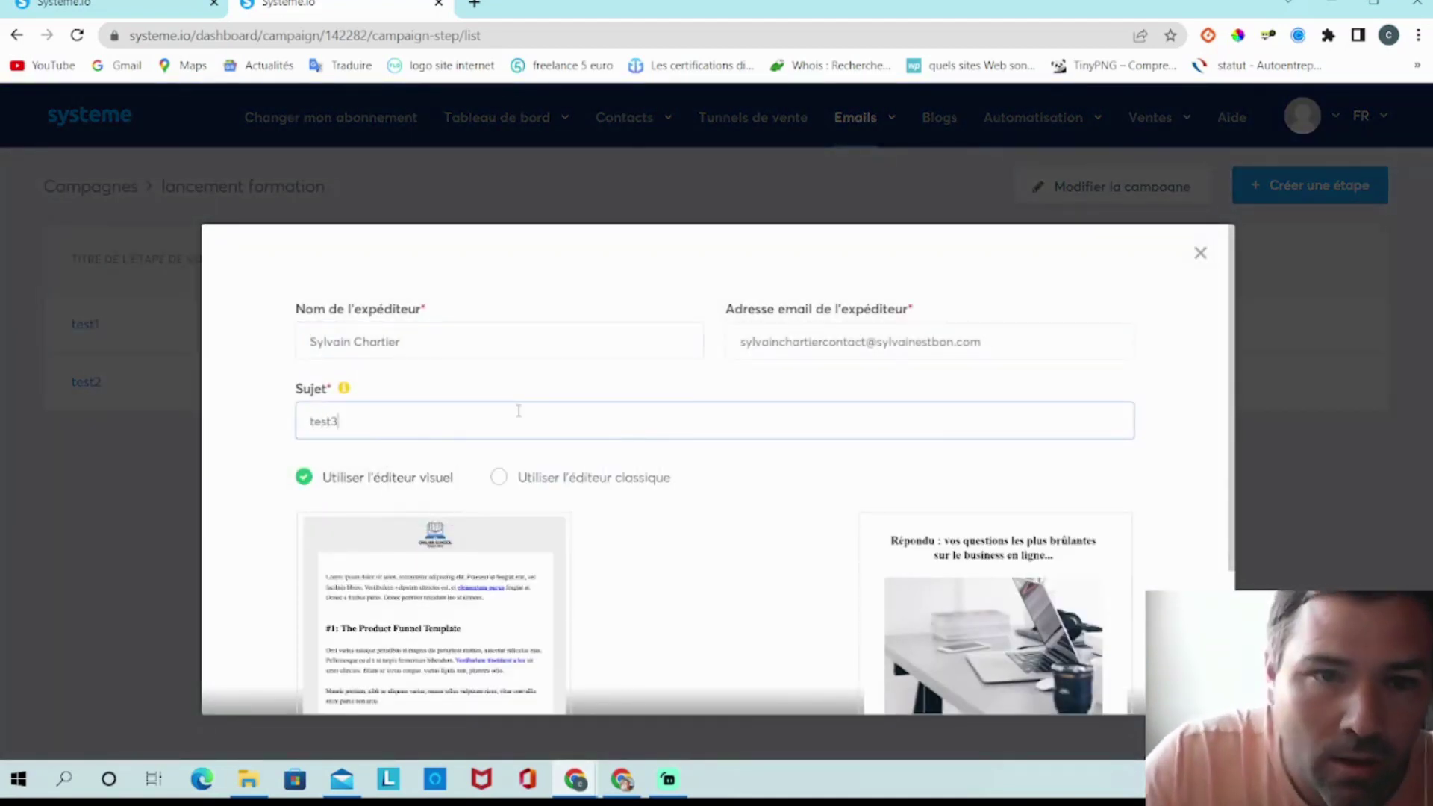
pyautogui.click(561, 478)
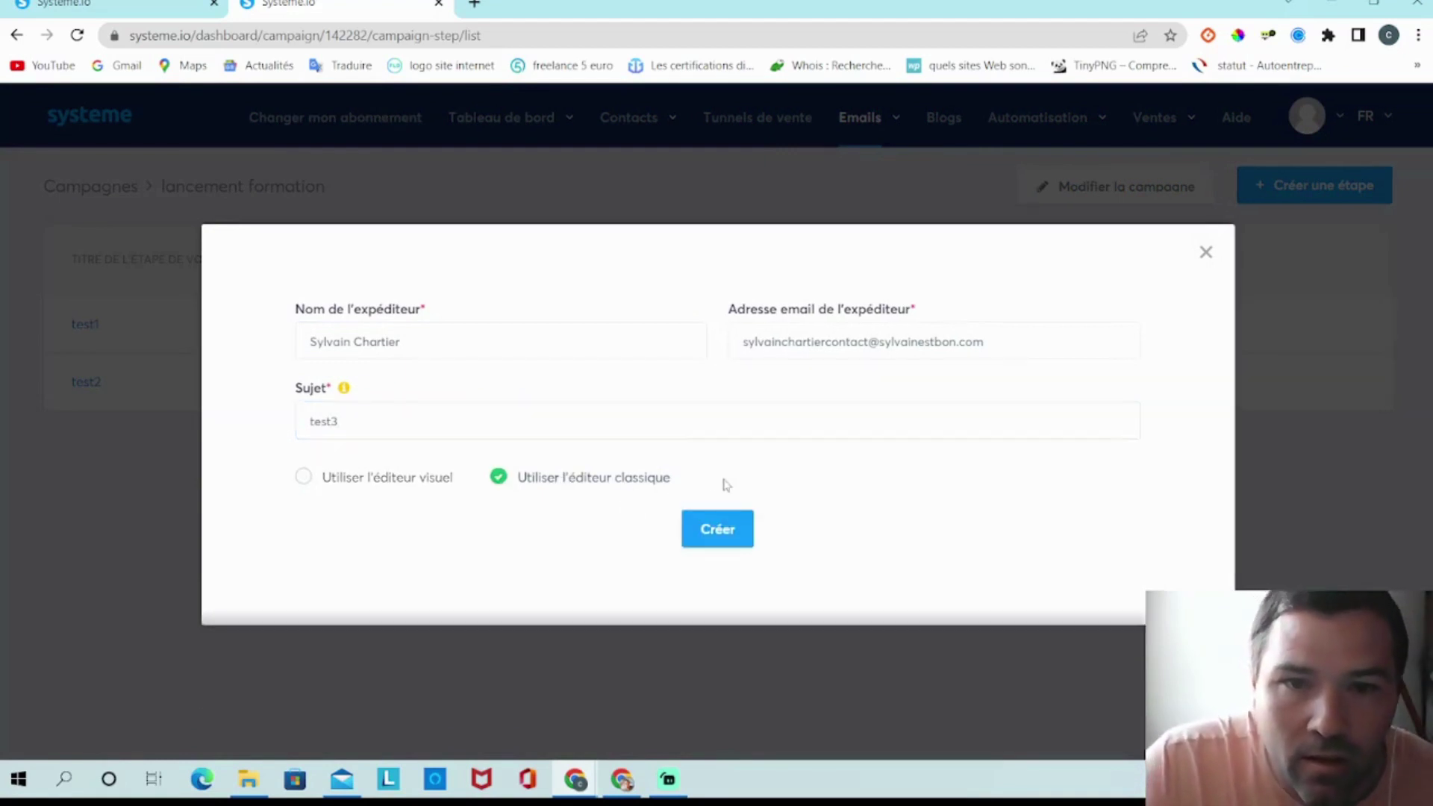
pyautogui.click(729, 532)
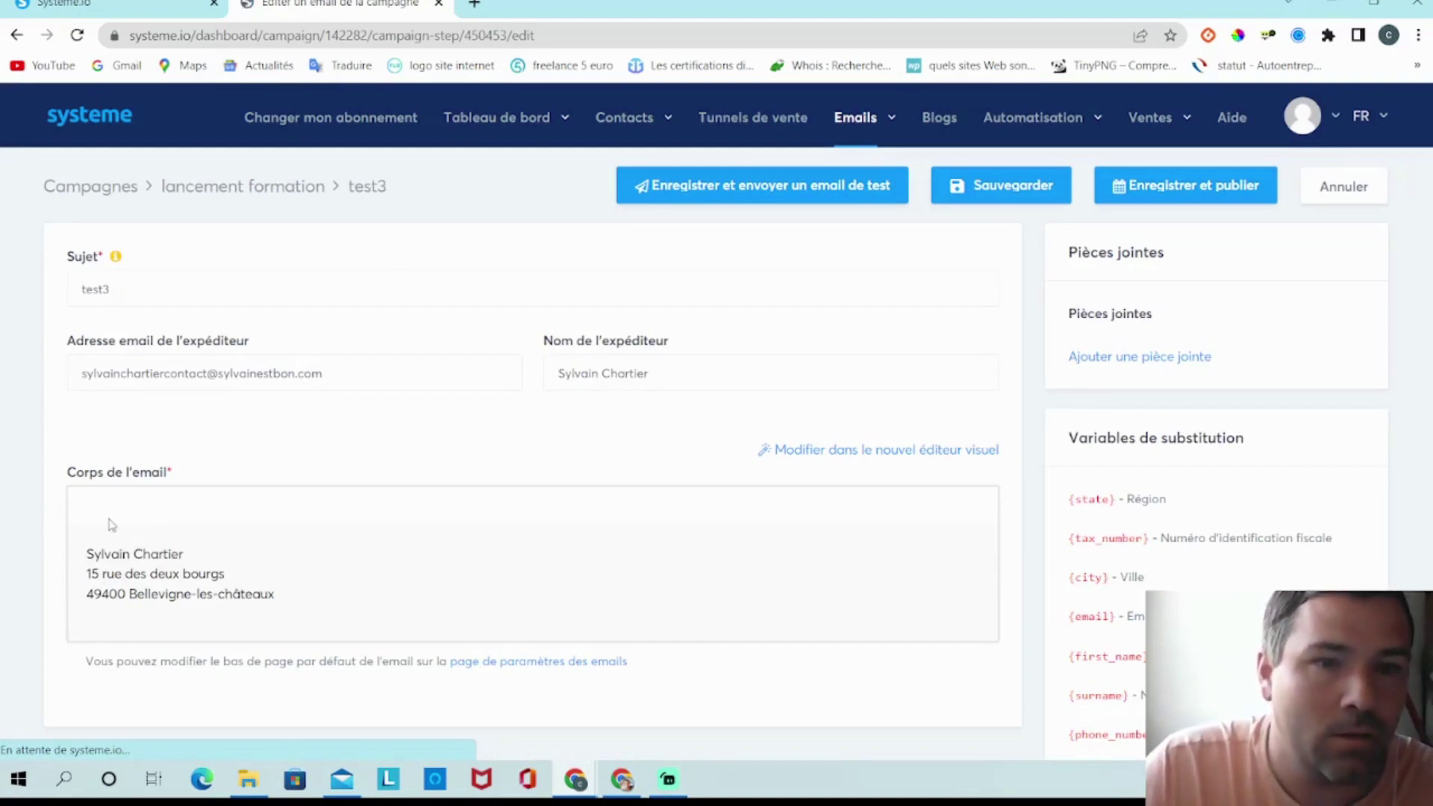
# - Enter "email3" as the body of the test3 email and save it for publishing
pyautogui.click(118, 569)
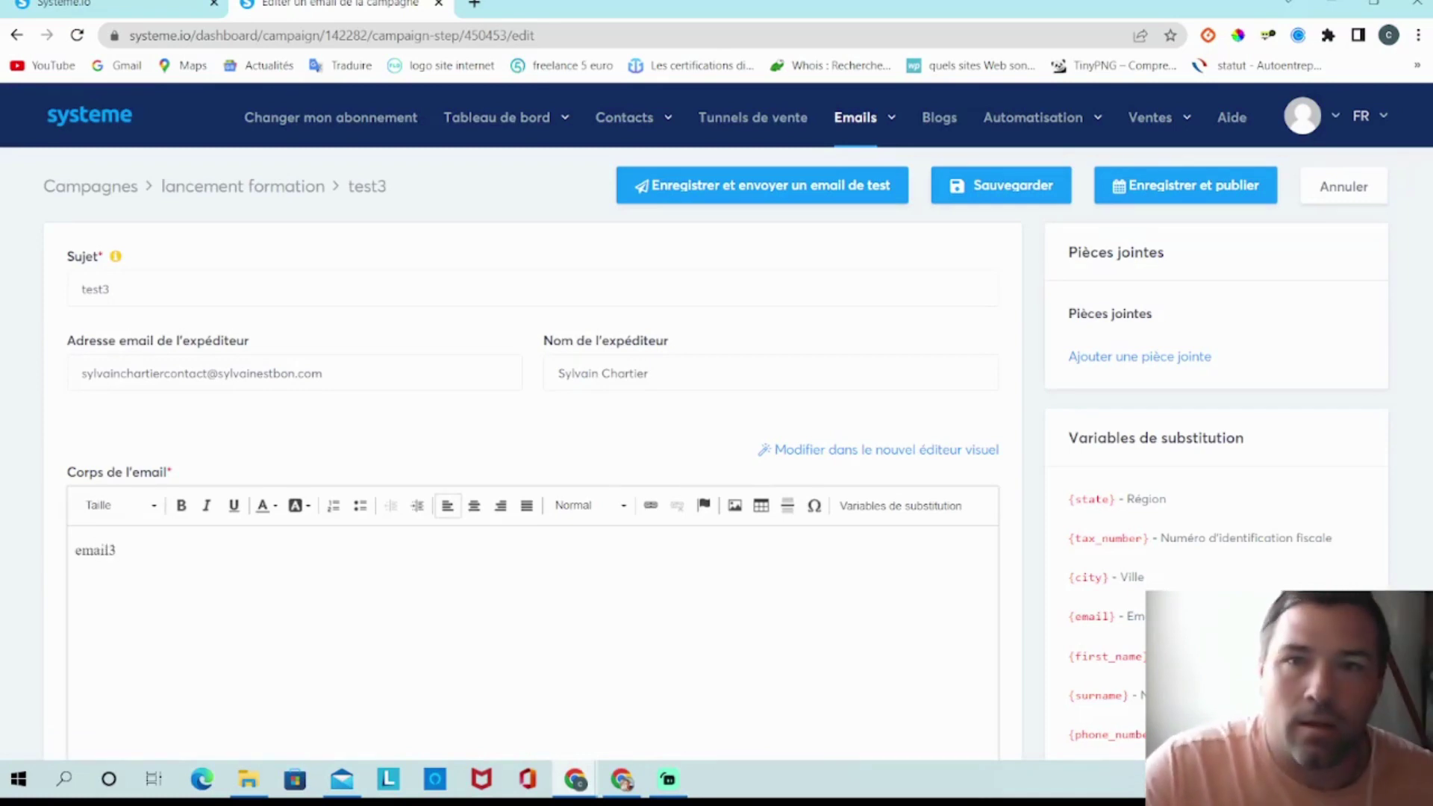
pyautogui.scroll(-3, 1193, 480)
pyautogui.scroll(3, 1193, 481)
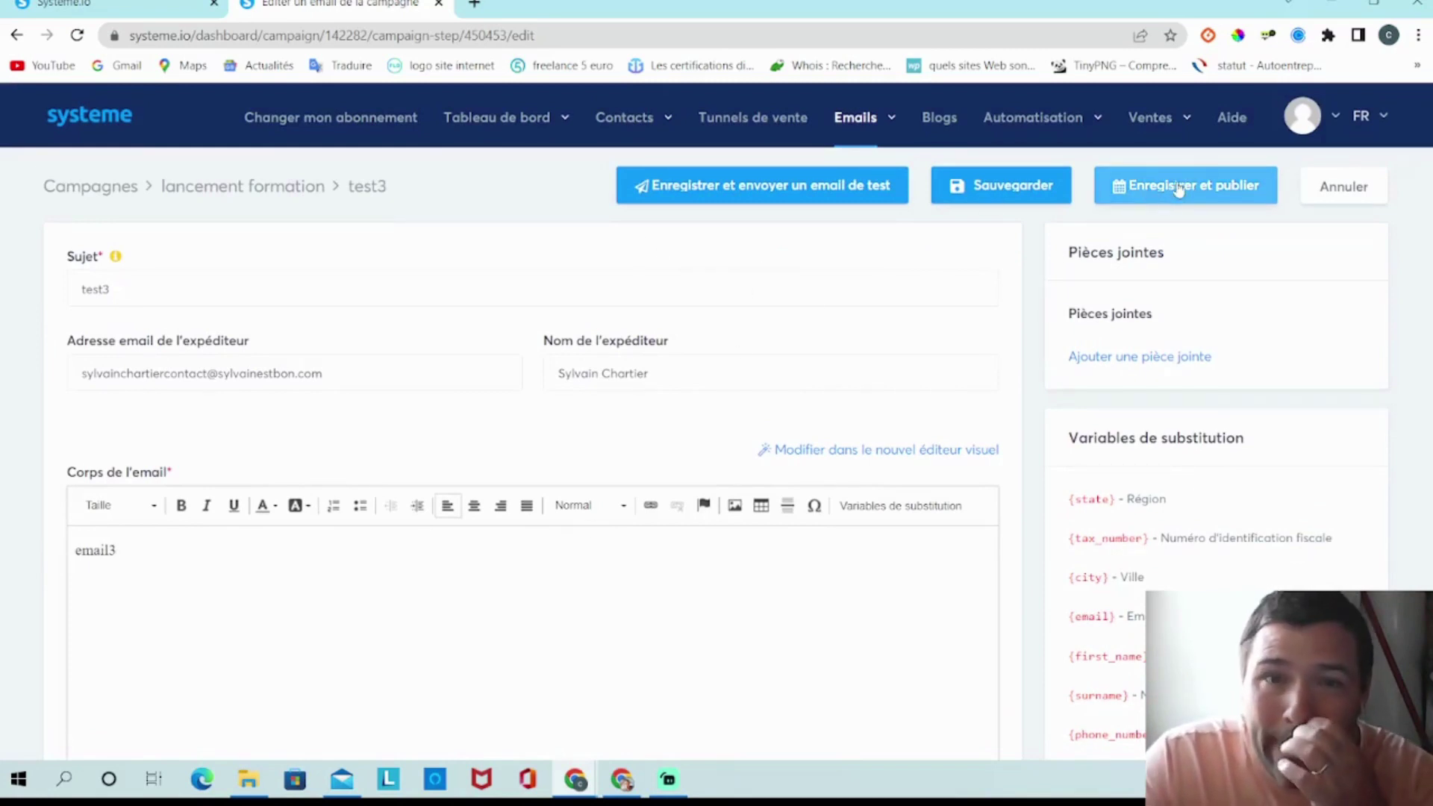
pyautogui.scroll(-4, 795, 496)
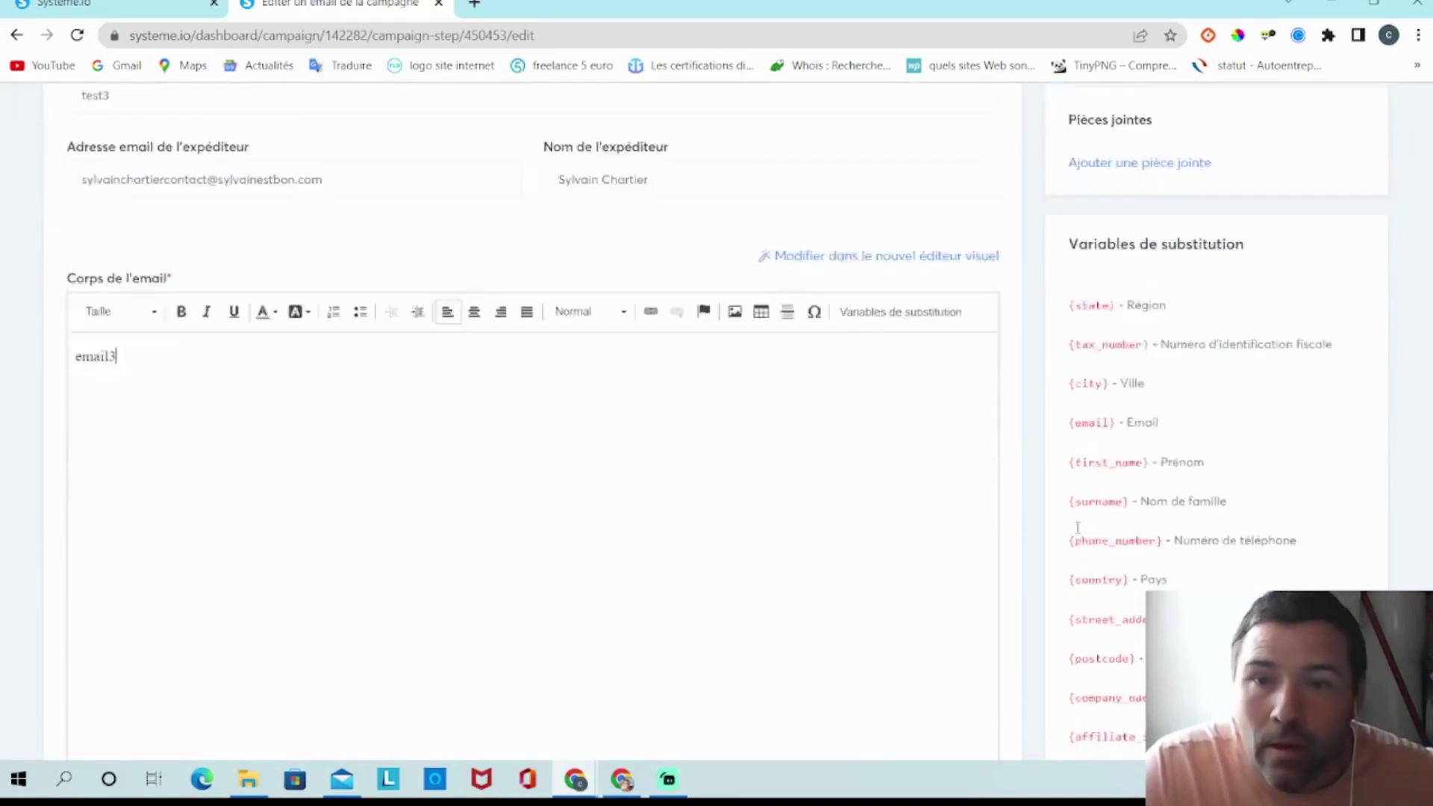
pyautogui.scroll(4, 1216, 213)
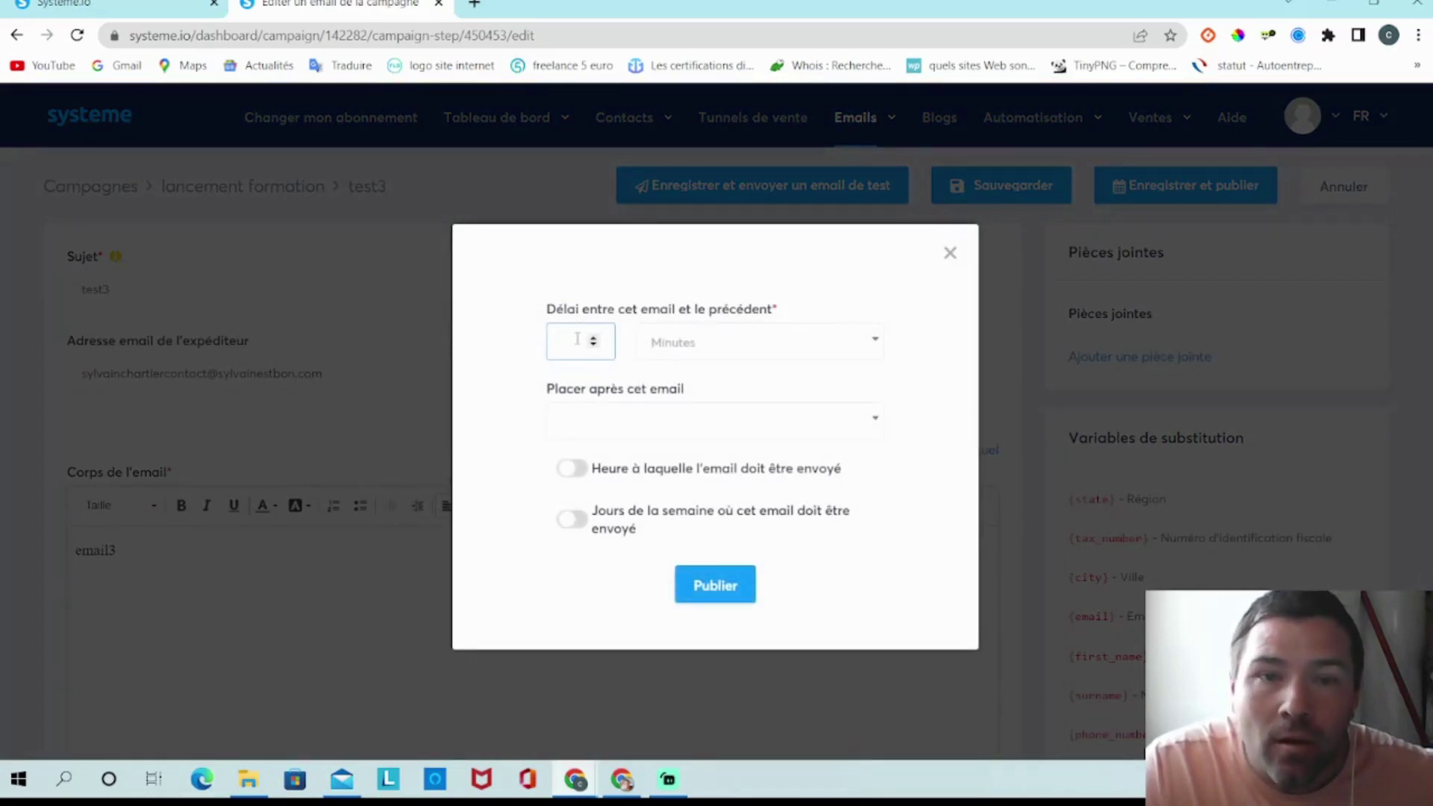
# - Set the test3 email's delay from the previous email to 1 day (Jours)
pyautogui.click(579, 340)
pyautogui.click(577, 390)
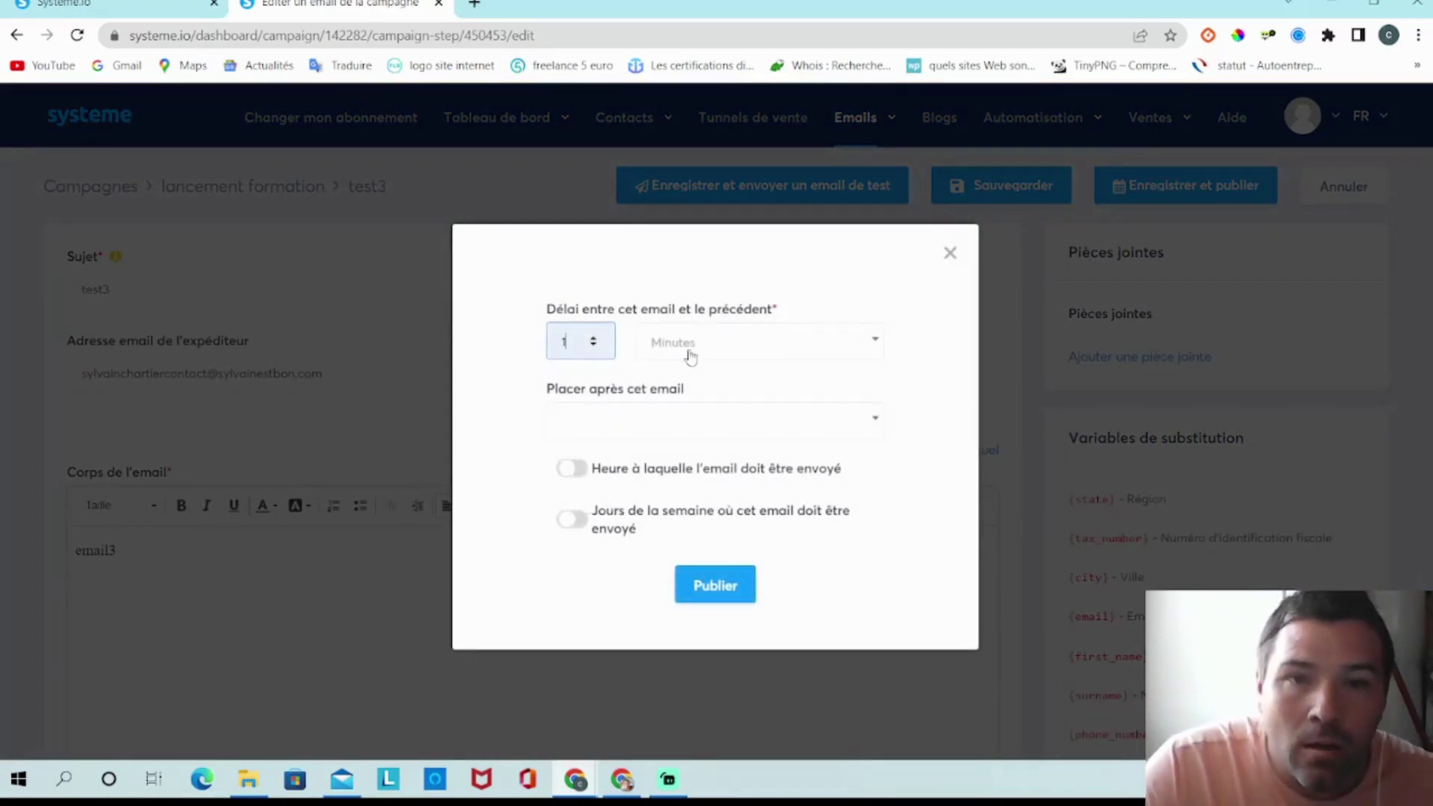
pyautogui.click(857, 348)
pyautogui.click(755, 443)
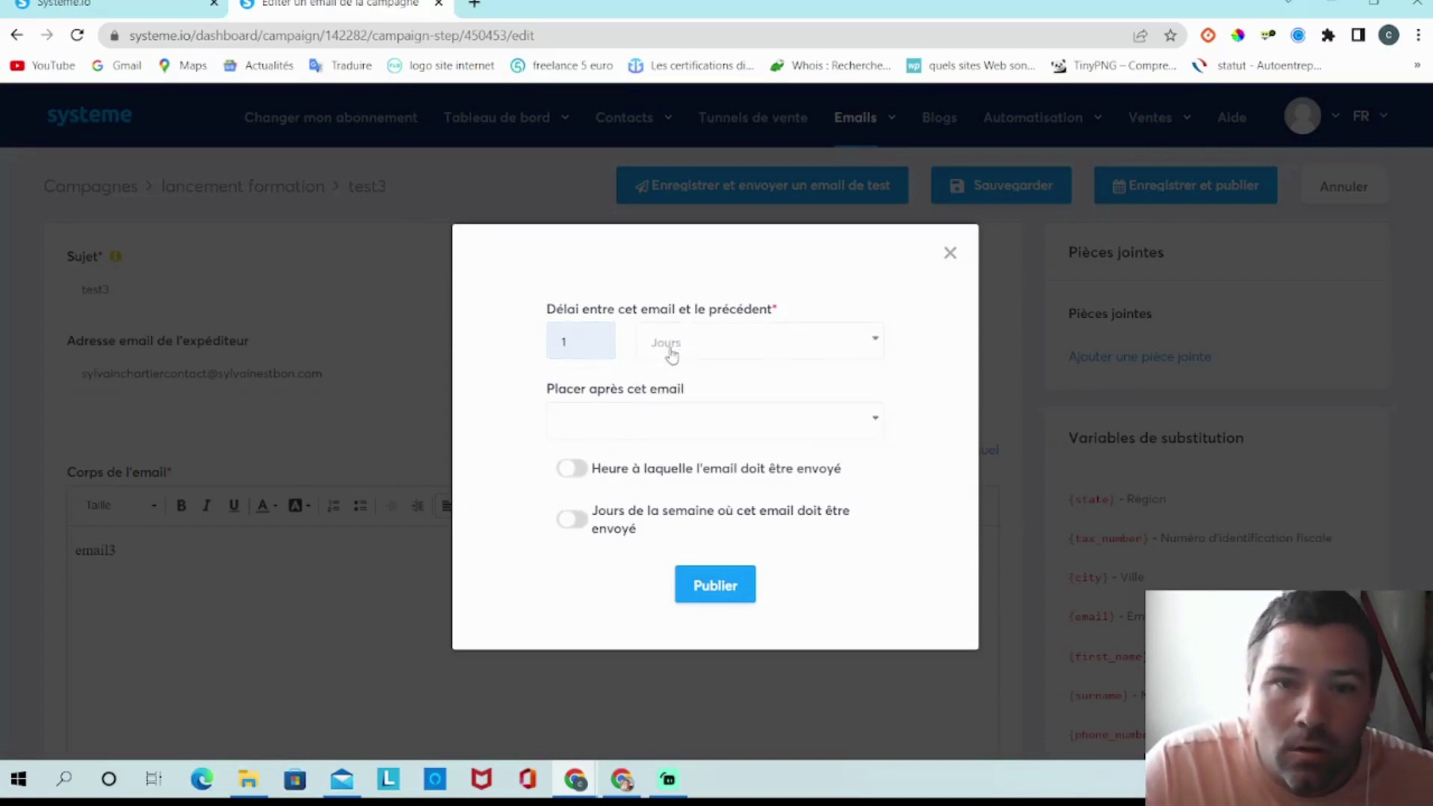
pyautogui.click(868, 343)
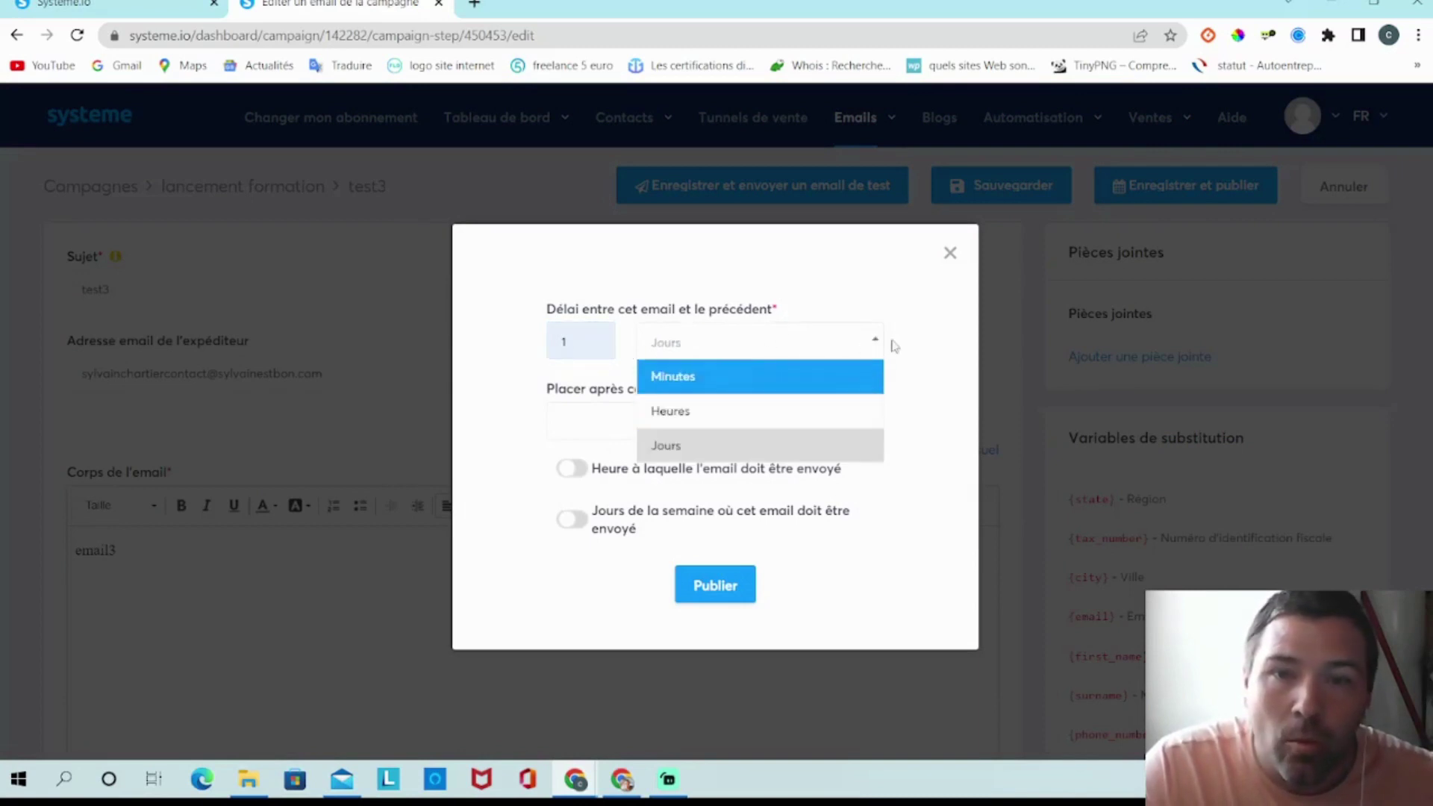
pyautogui.click(925, 351)
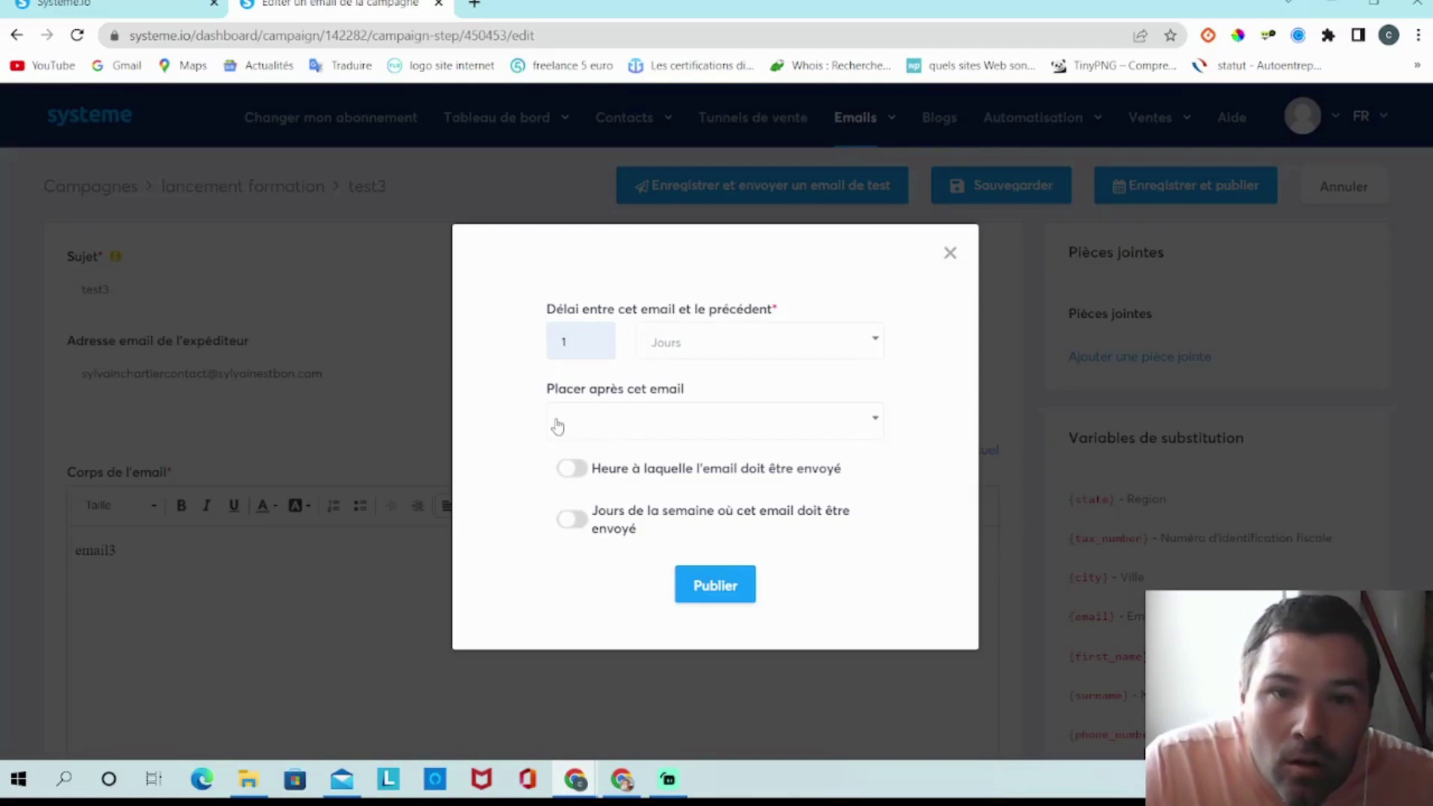
# - Place the test3 email after test2 and publish it in the "lancement formation" campaign
pyautogui.click(824, 427)
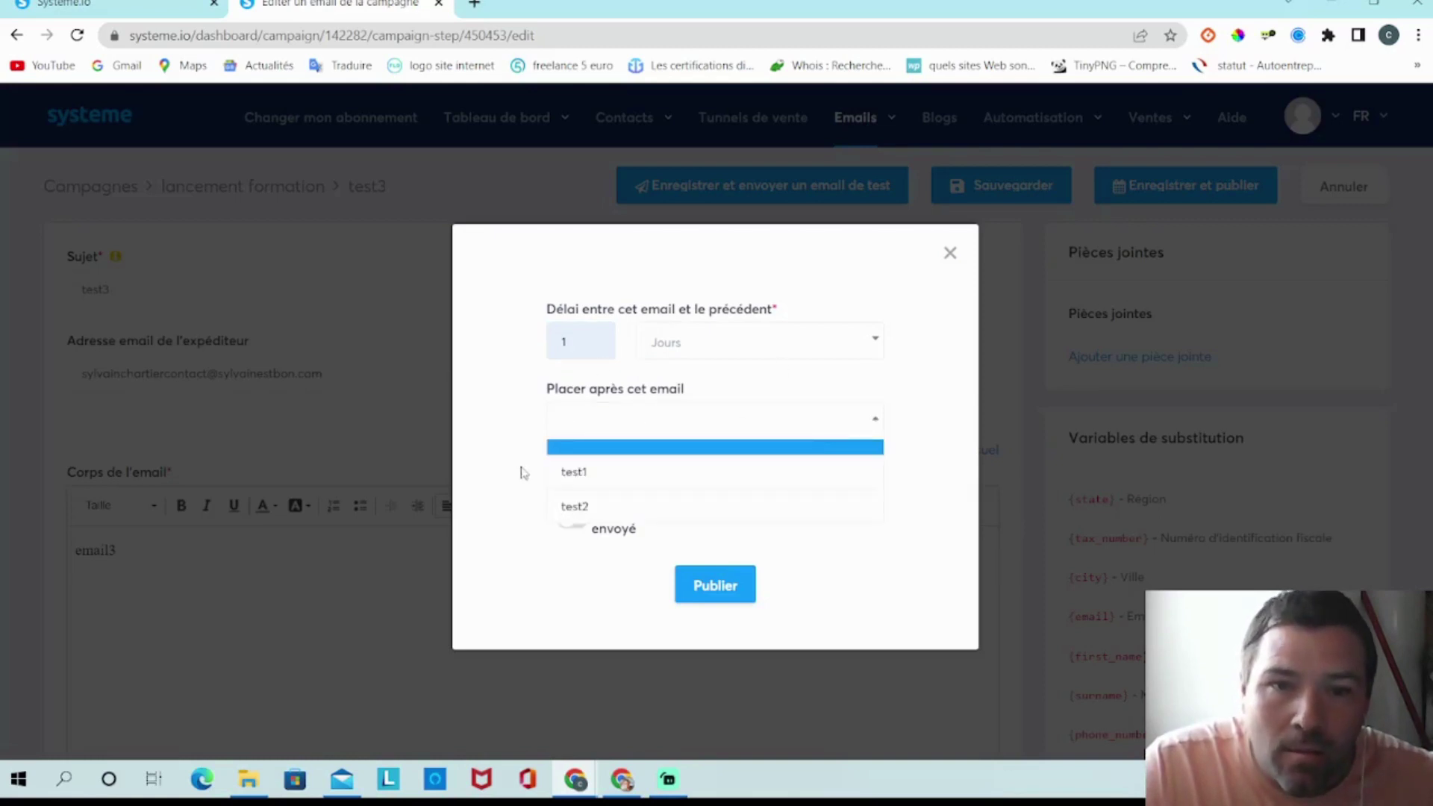
pyautogui.click(580, 507)
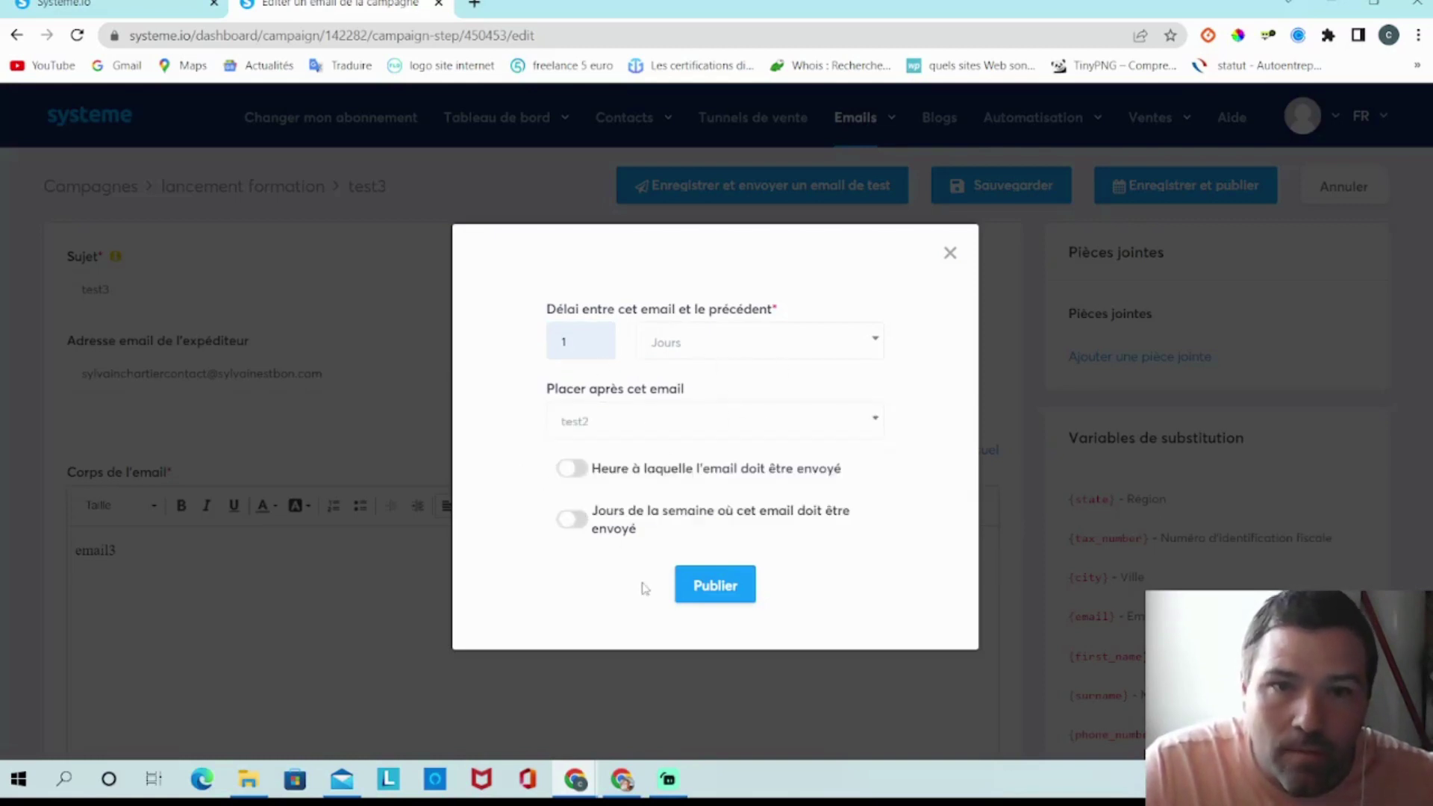
pyautogui.click(729, 597)
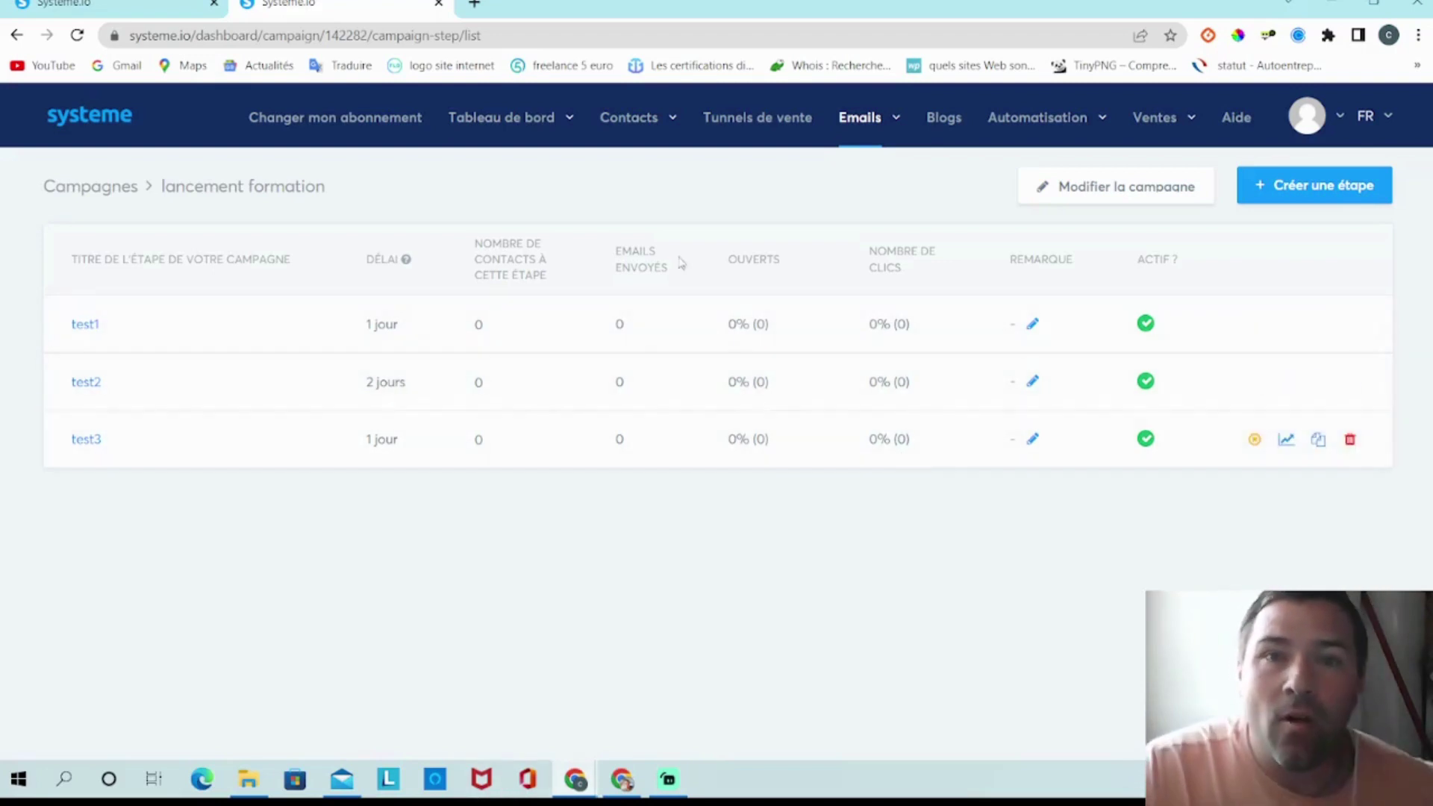
pyautogui.moveTo(833, 119)
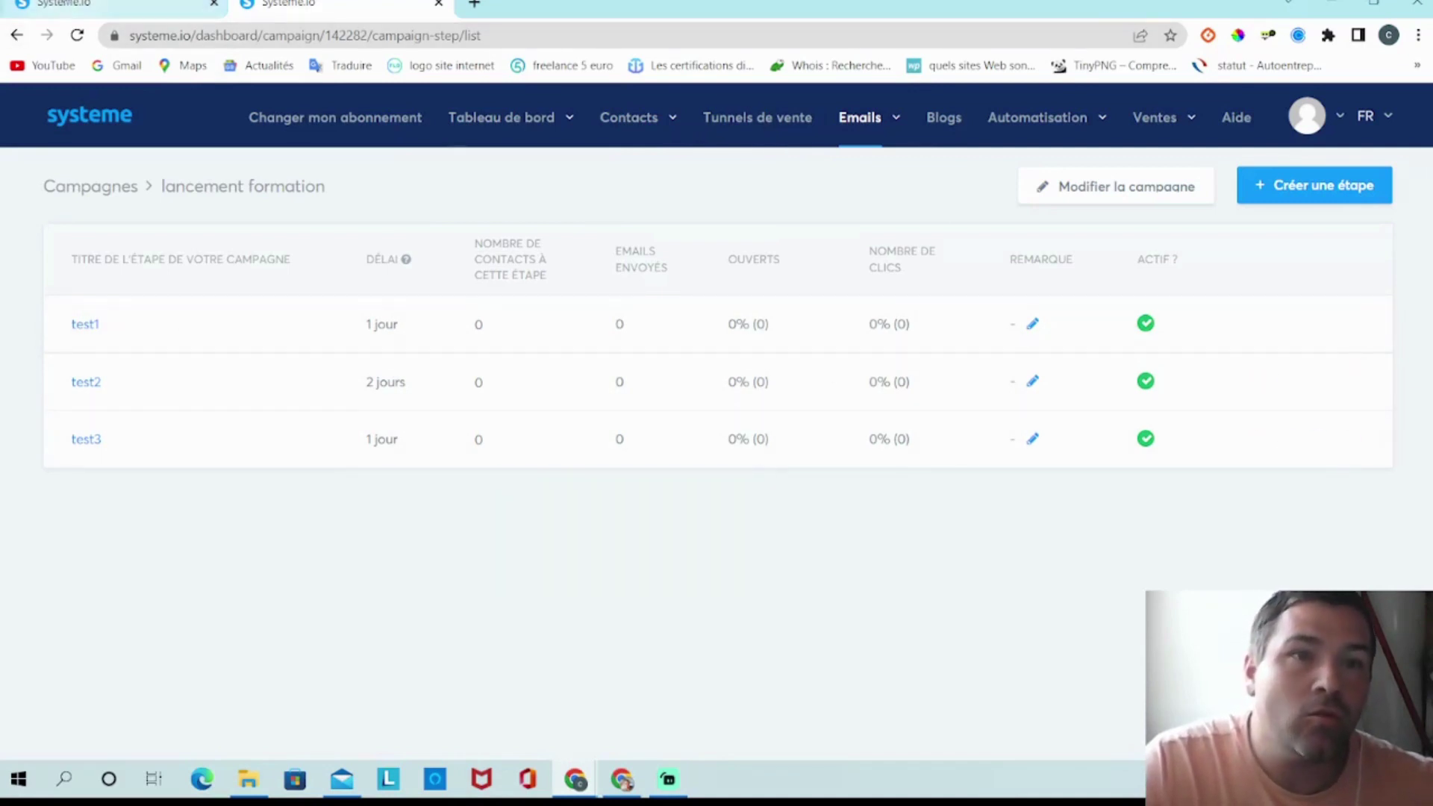
# - Try to add an automation rule with the "Inscription sur la page (optin)" trigger to the capture page of the "test vidéo" funnel
pyautogui.click(97, 6)
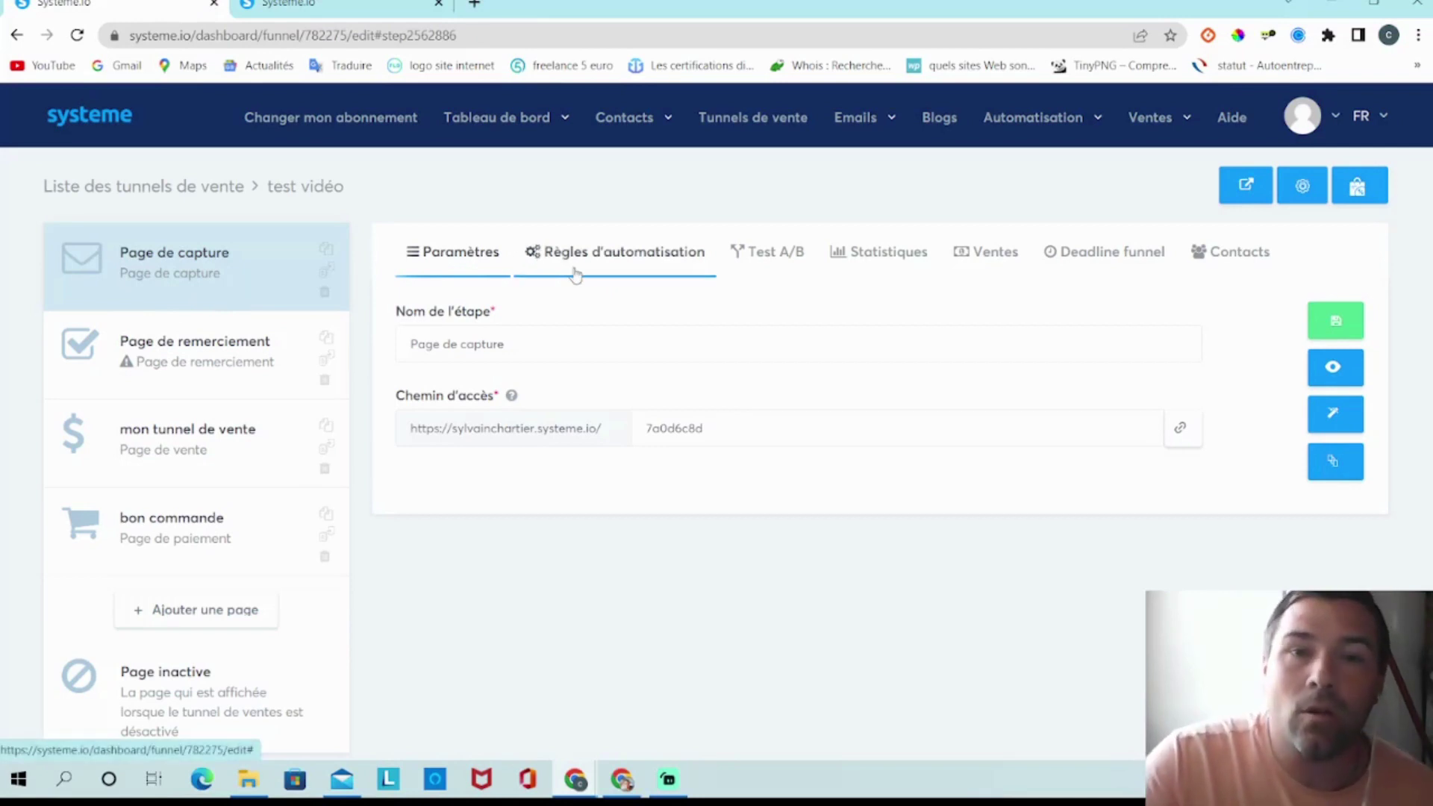
pyautogui.click(608, 259)
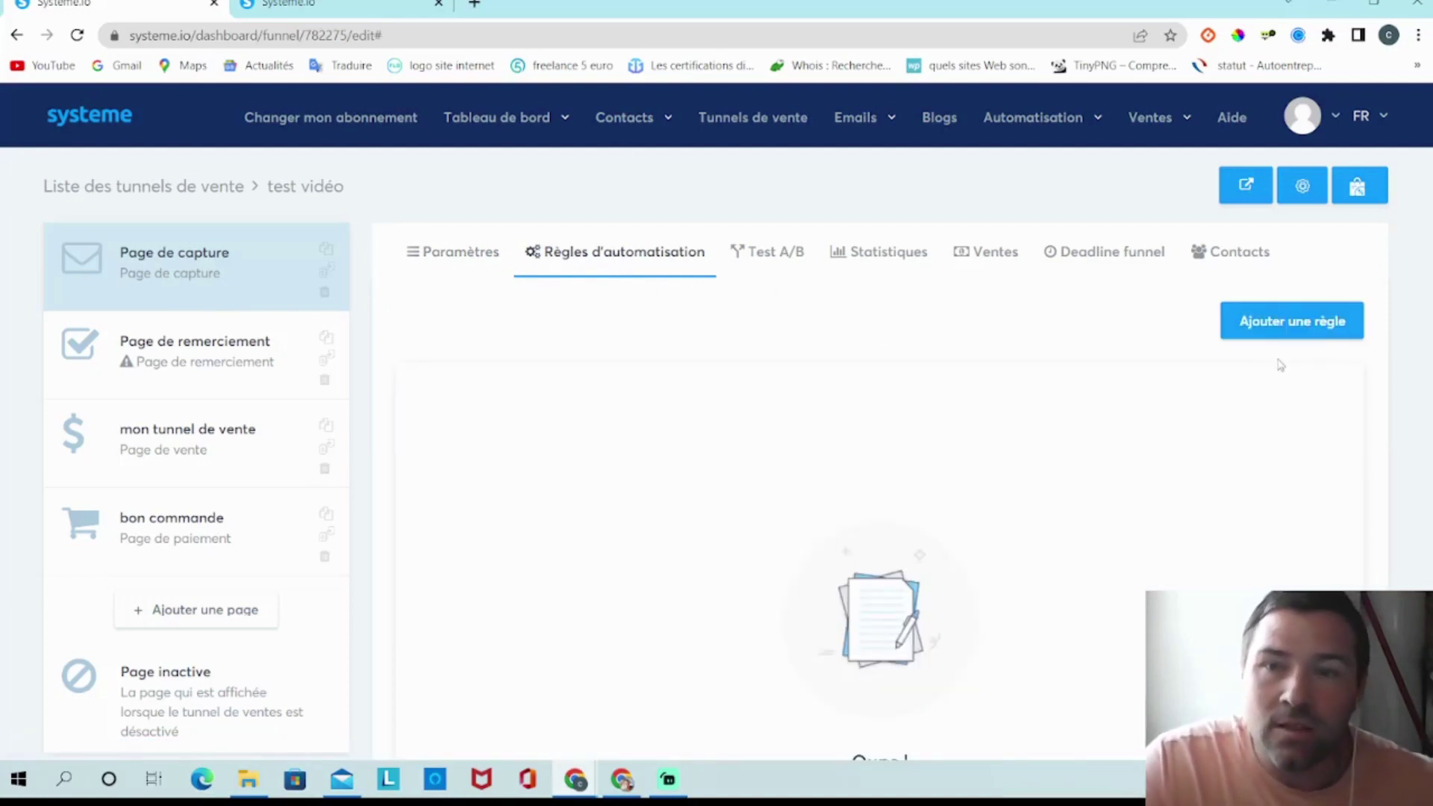
pyautogui.click(1310, 326)
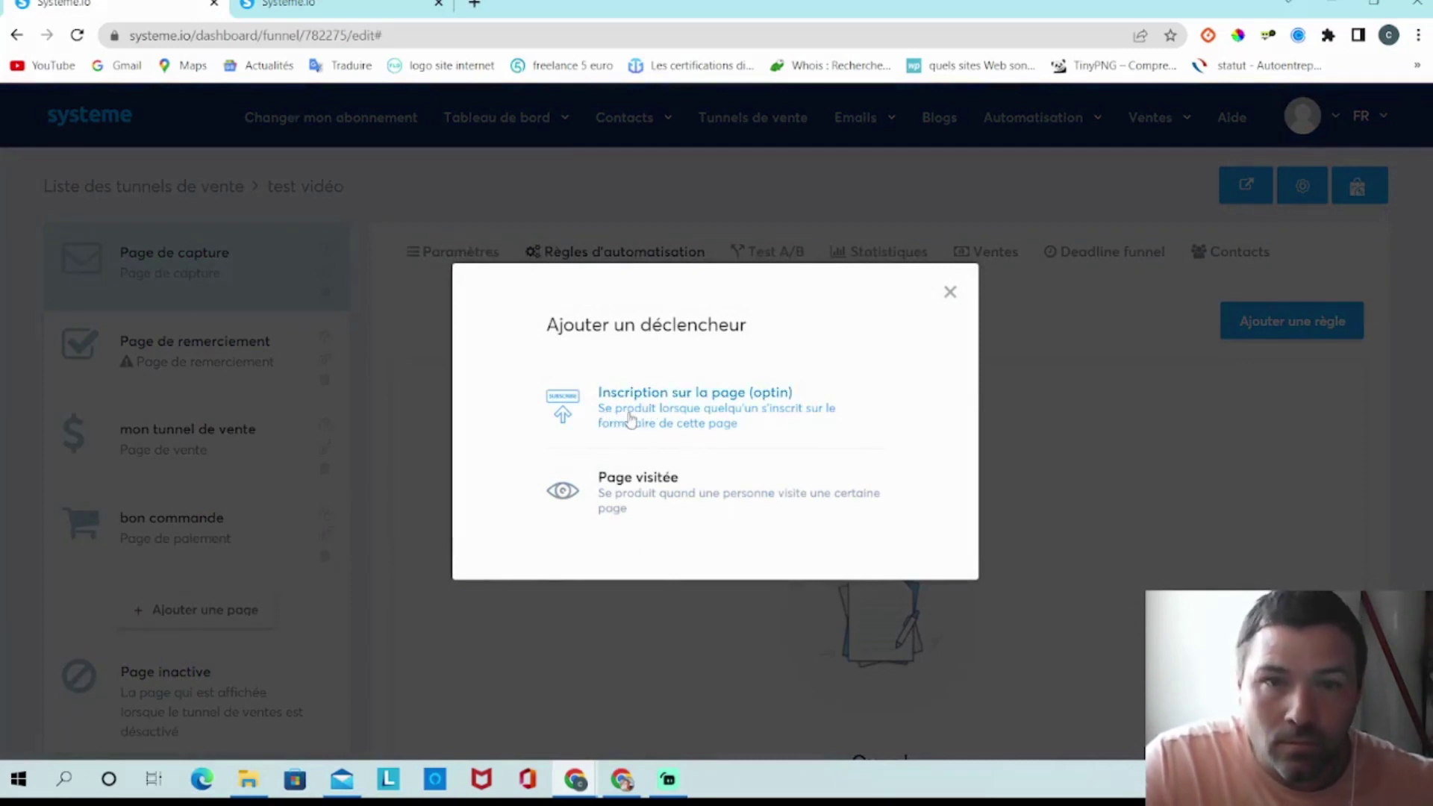
pyautogui.click(631, 420)
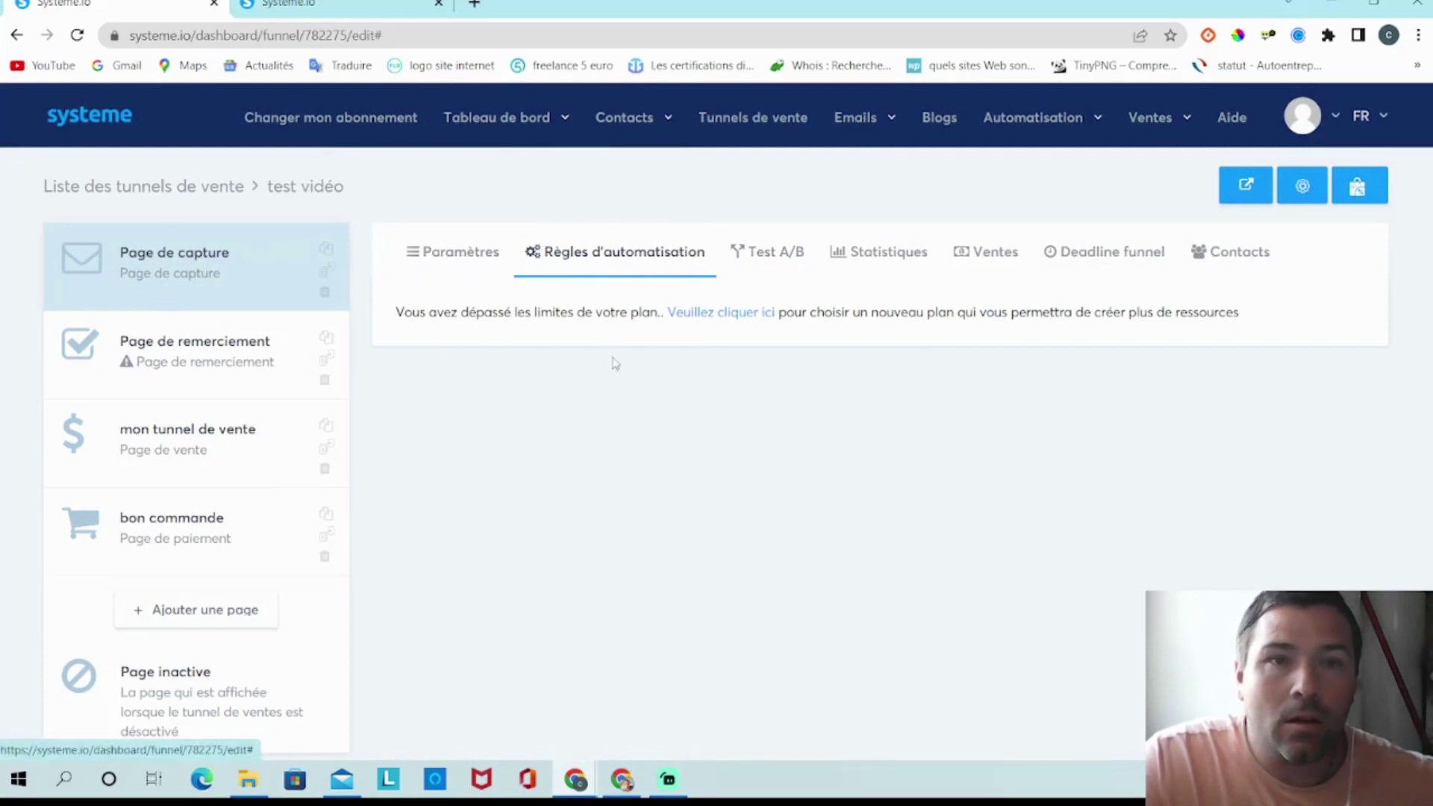
pyautogui.click(311, 8)
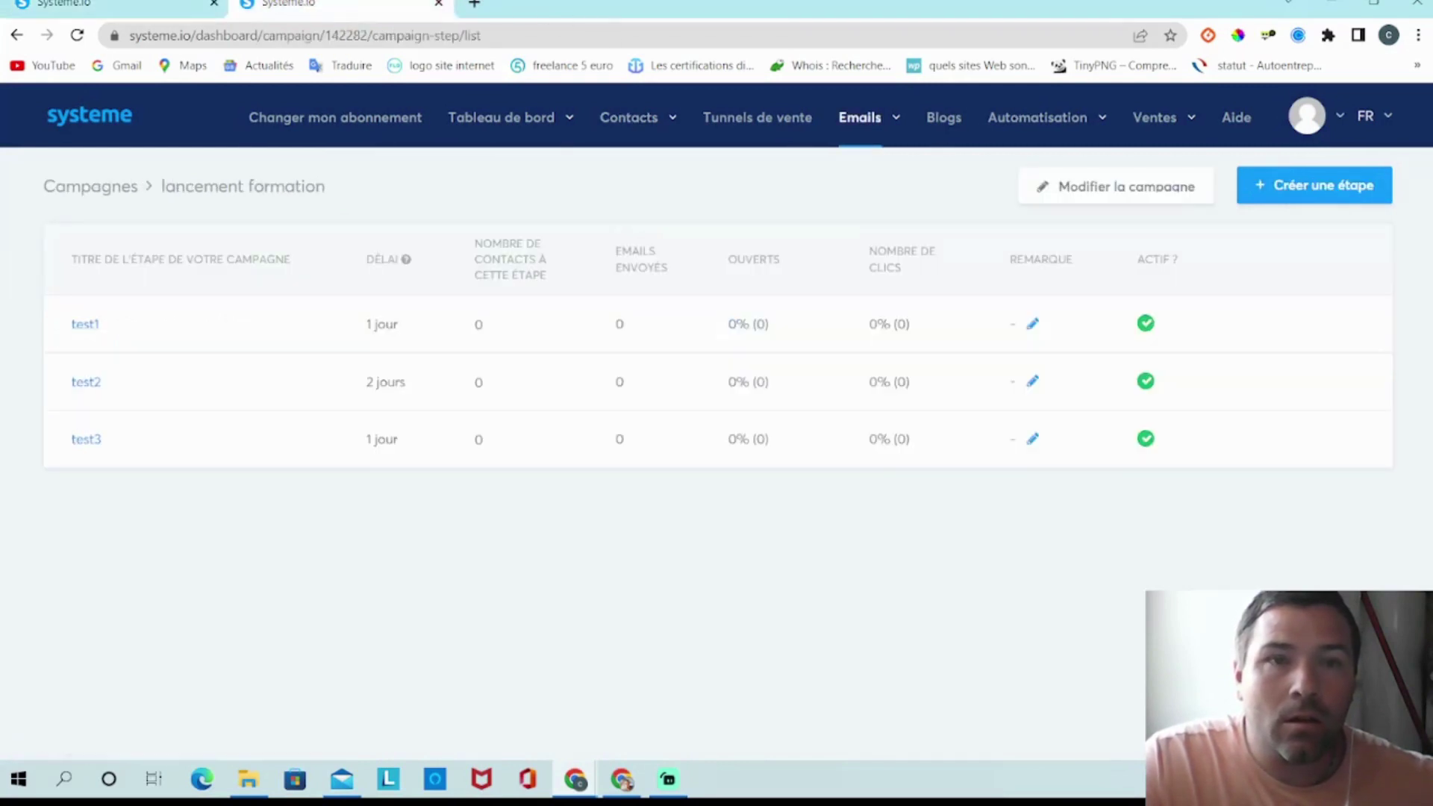
pyautogui.click(129, 6)
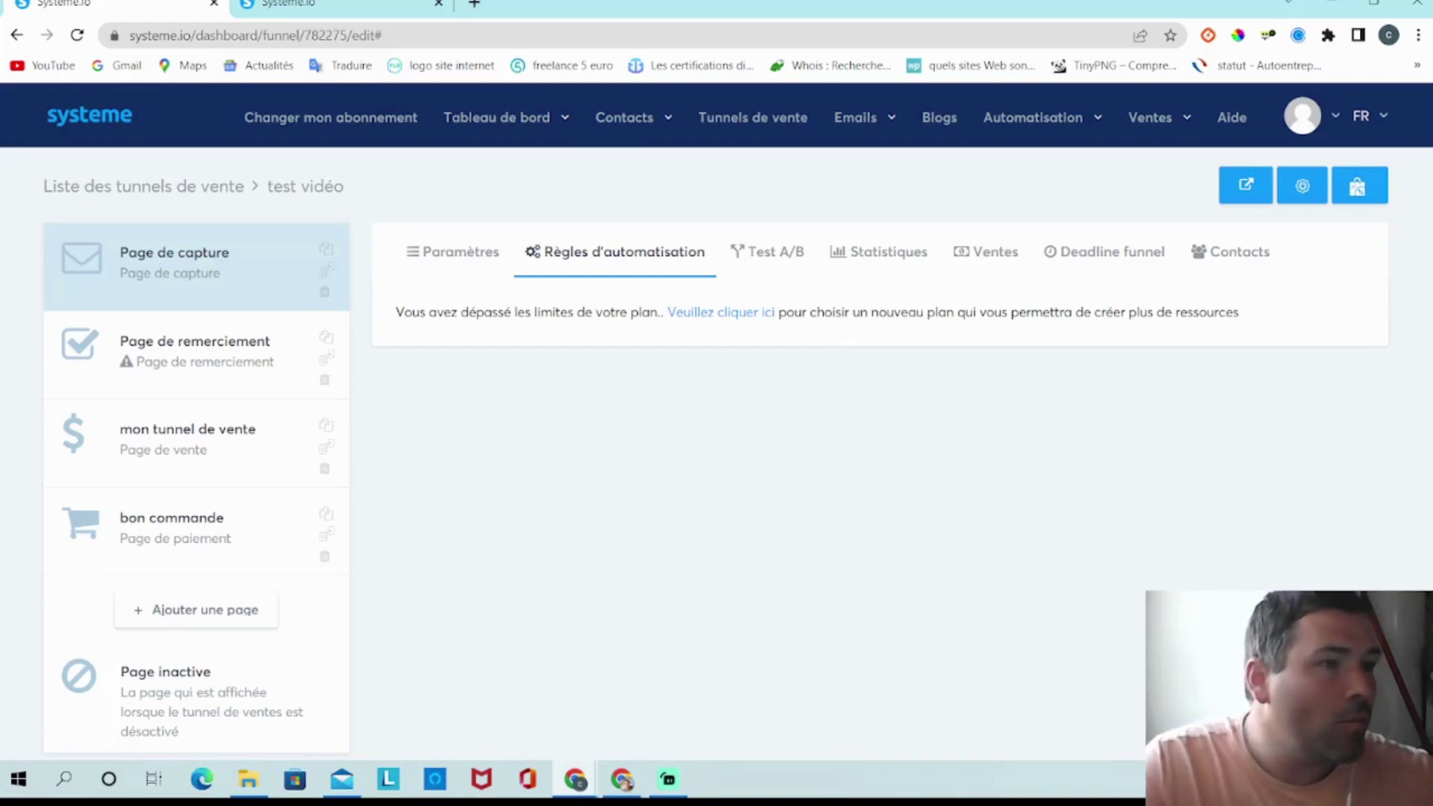
# - Switch to the other systeme.io account's browser window, open the squeeze page's automation rules in "Mon premier tunnel de vente", and translate the page into French
pyautogui.moveTo(1, 136); pyautogui.dragTo(783, 196)
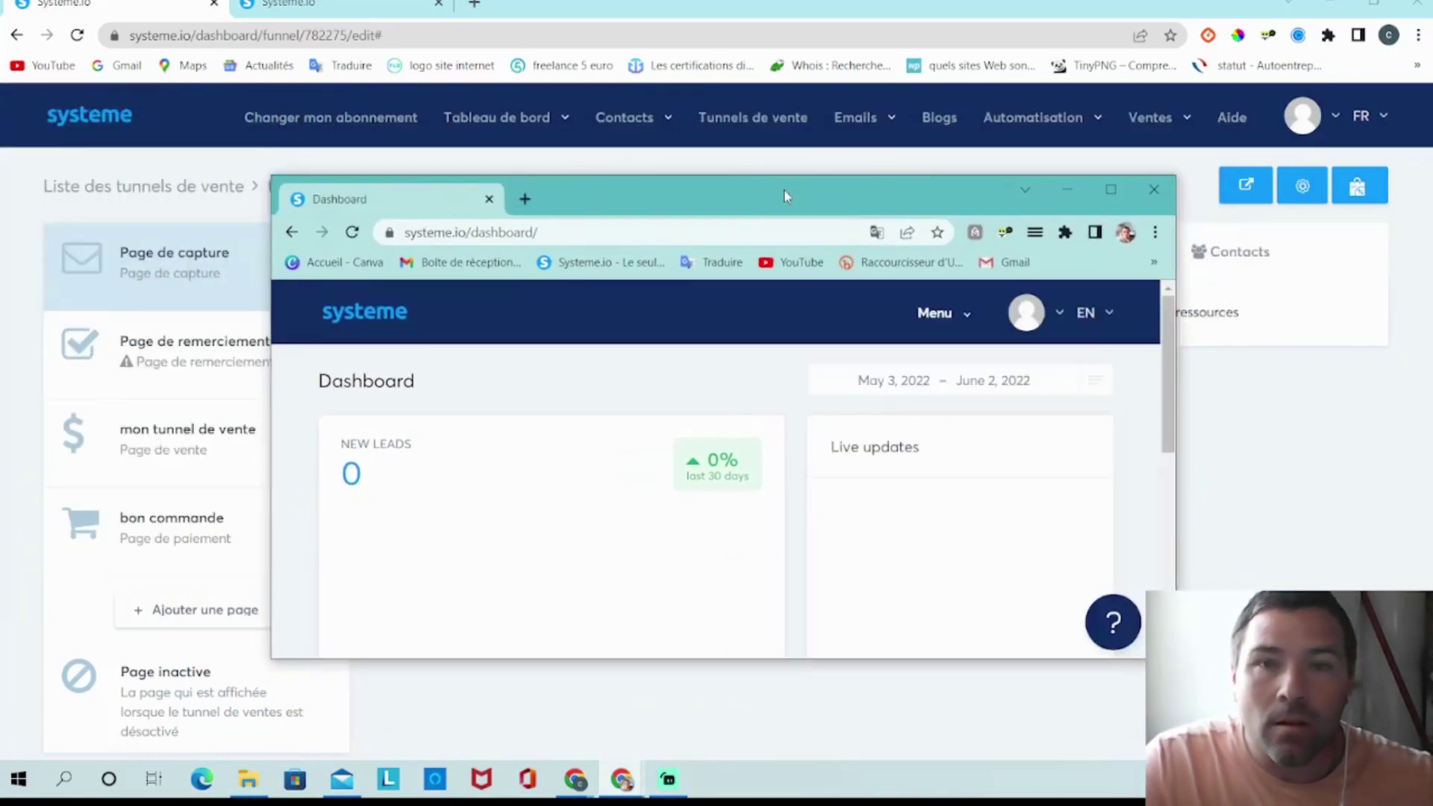
pyautogui.click(1112, 191)
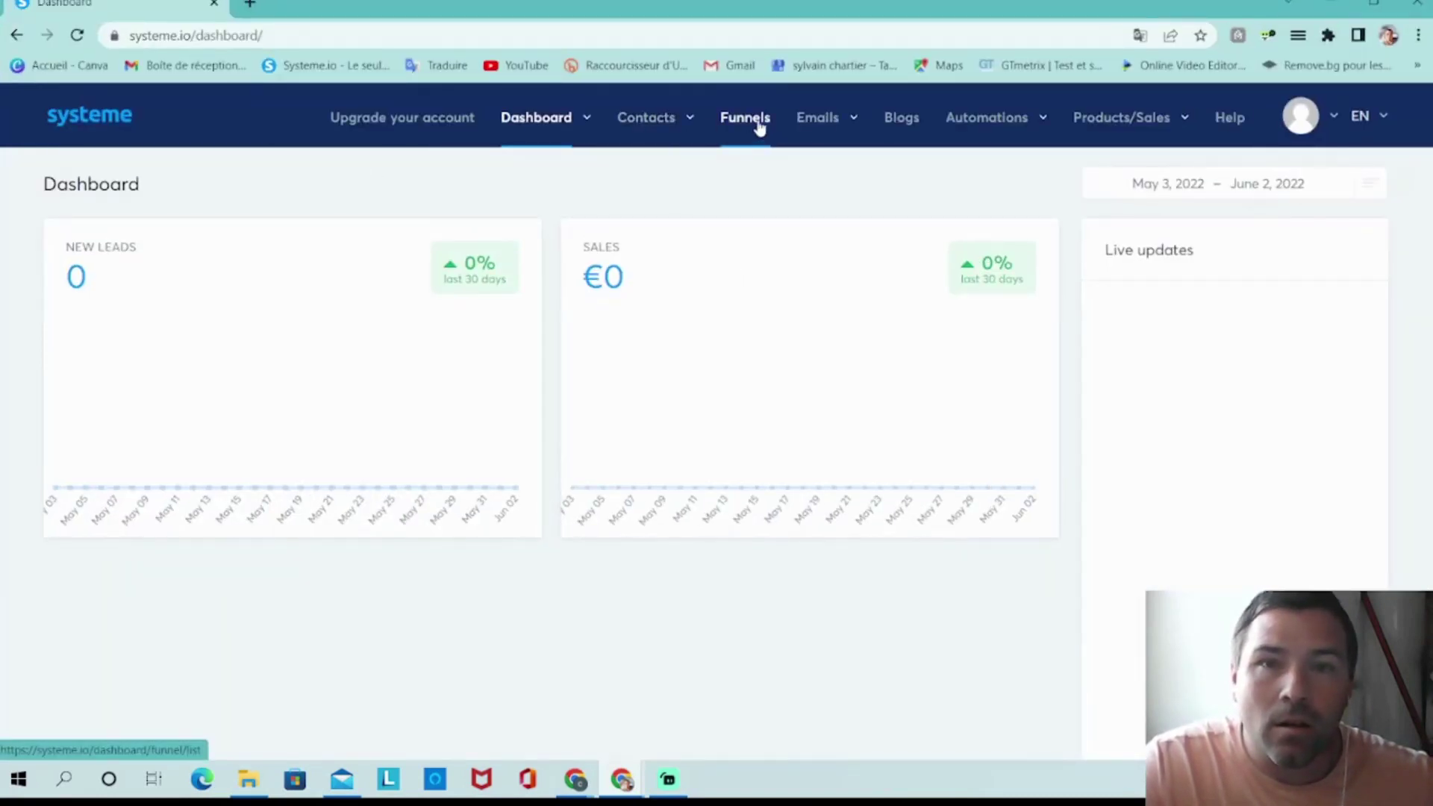
pyautogui.click(758, 127)
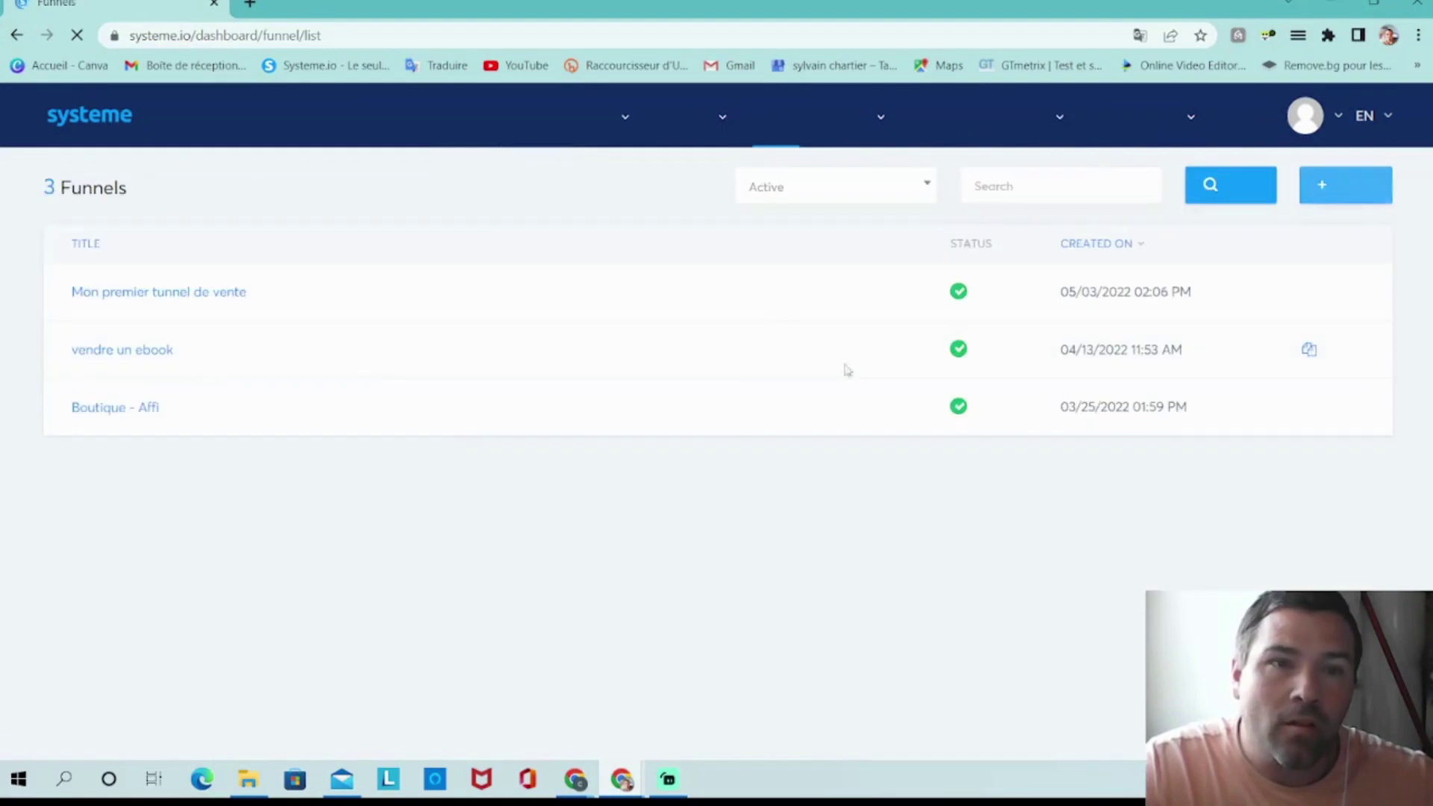
pyautogui.click(213, 299)
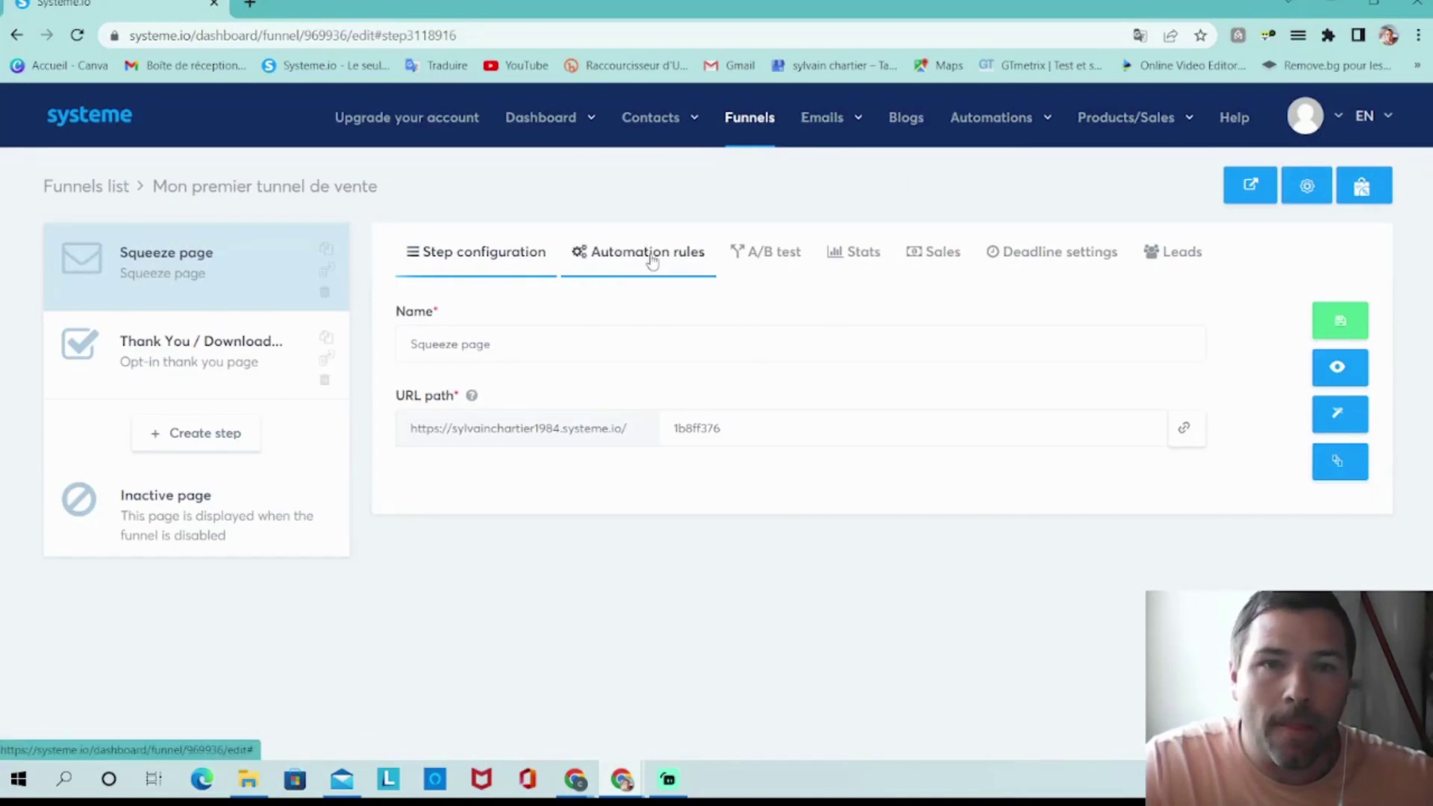
pyautogui.click(652, 257)
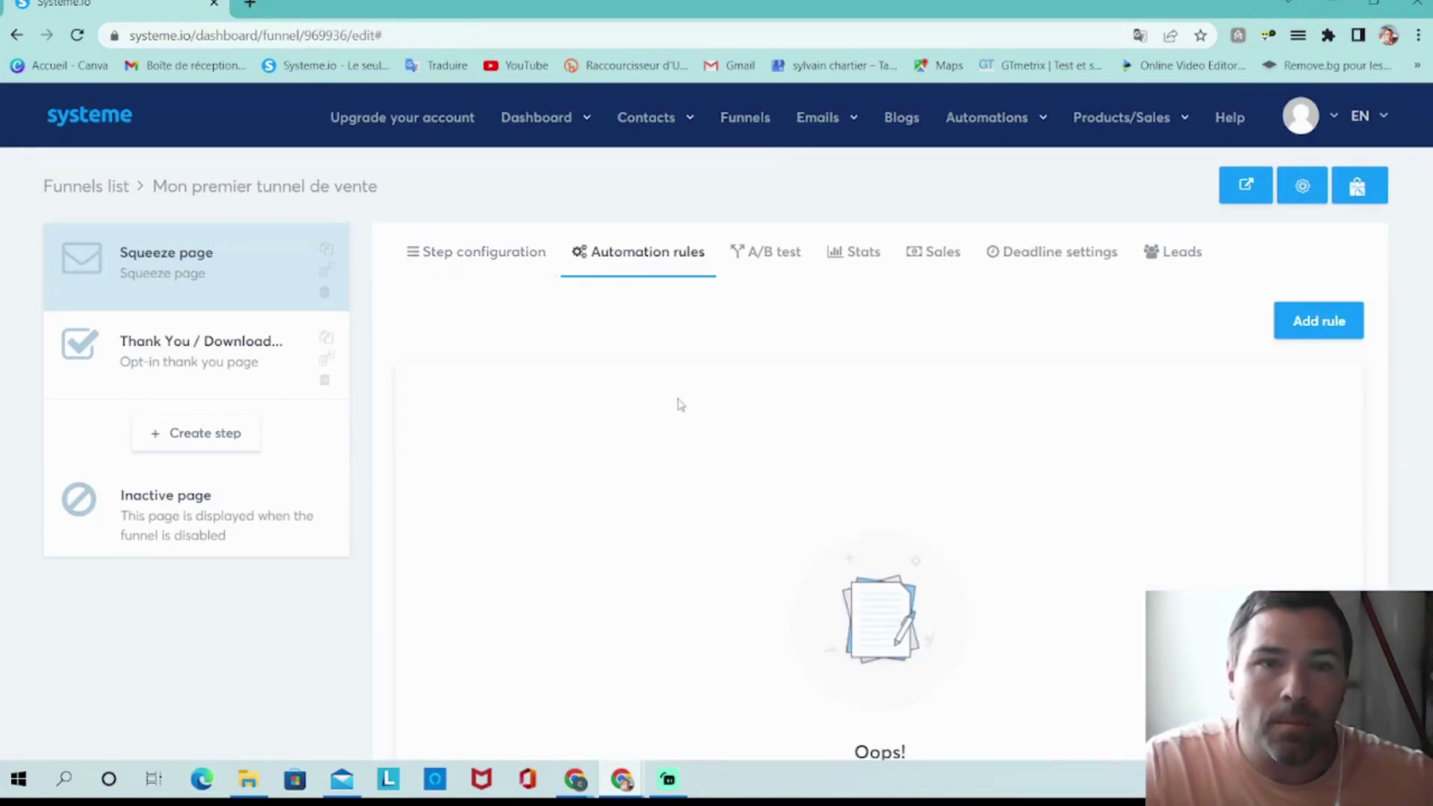
pyautogui.rightClick(459, 222)
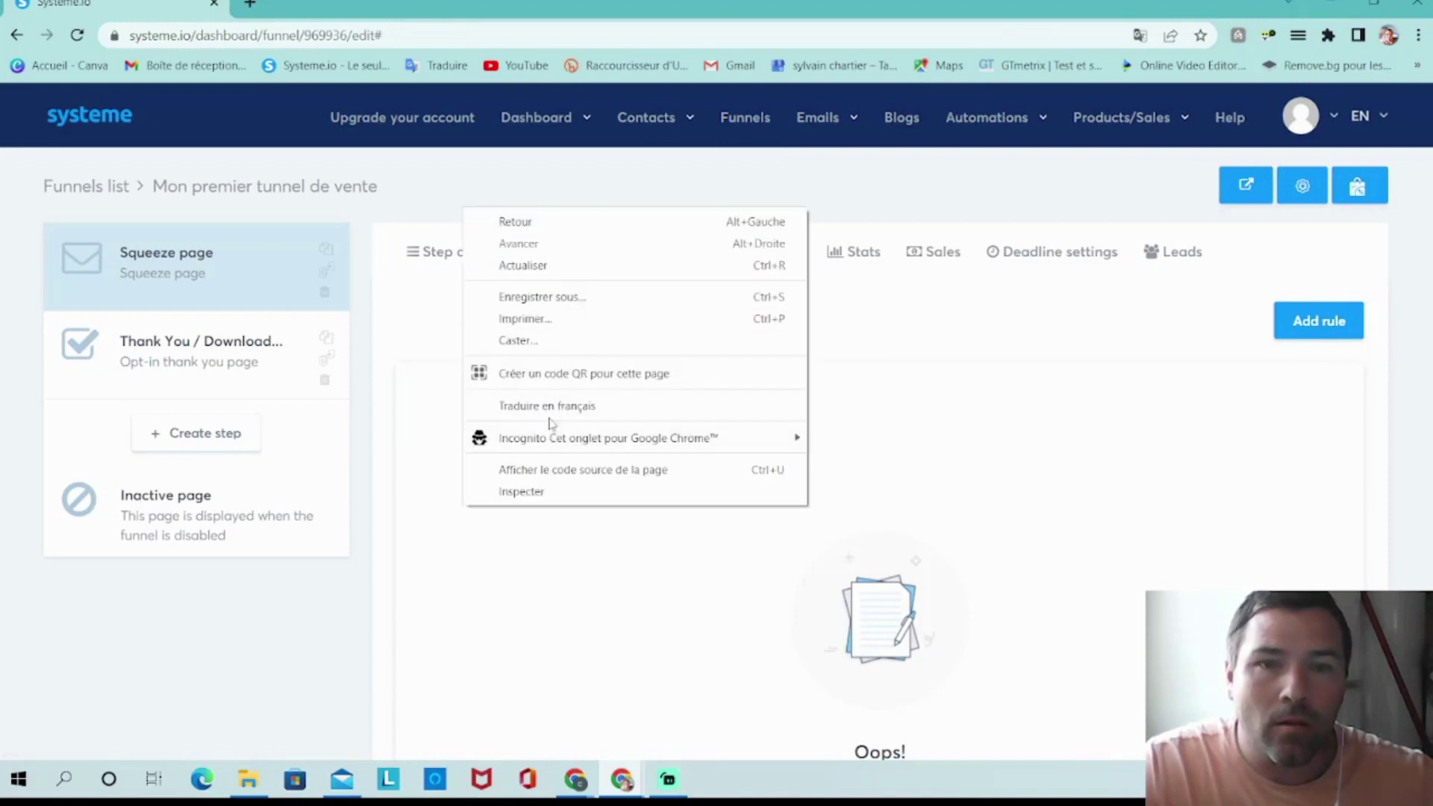
pyautogui.click(620, 422)
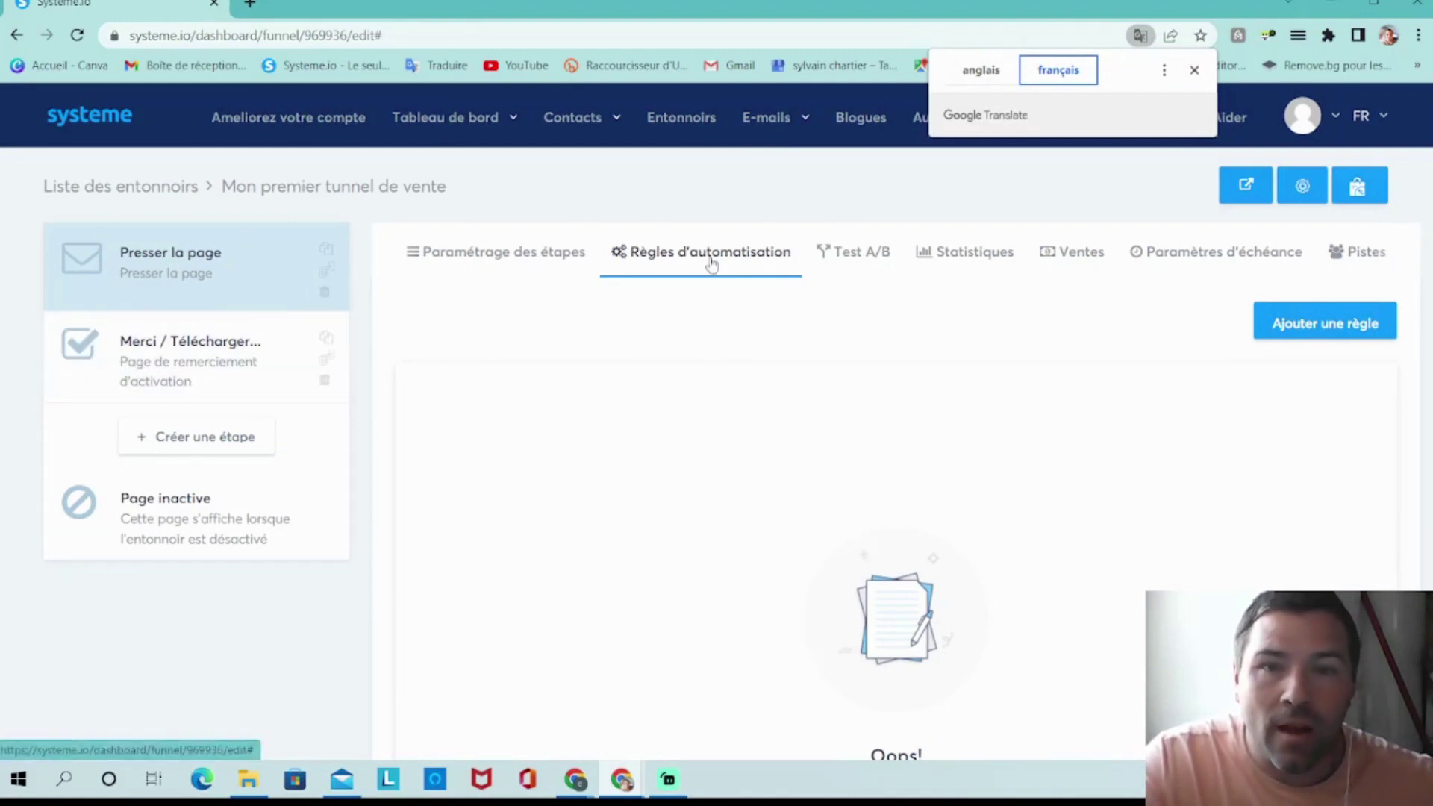
# - Try to add a "Formulaire d'étape d'entonnoir souscrit" trigger rule to this funnel's squeeze page, and return to the first account's window
pyautogui.click(1320, 337)
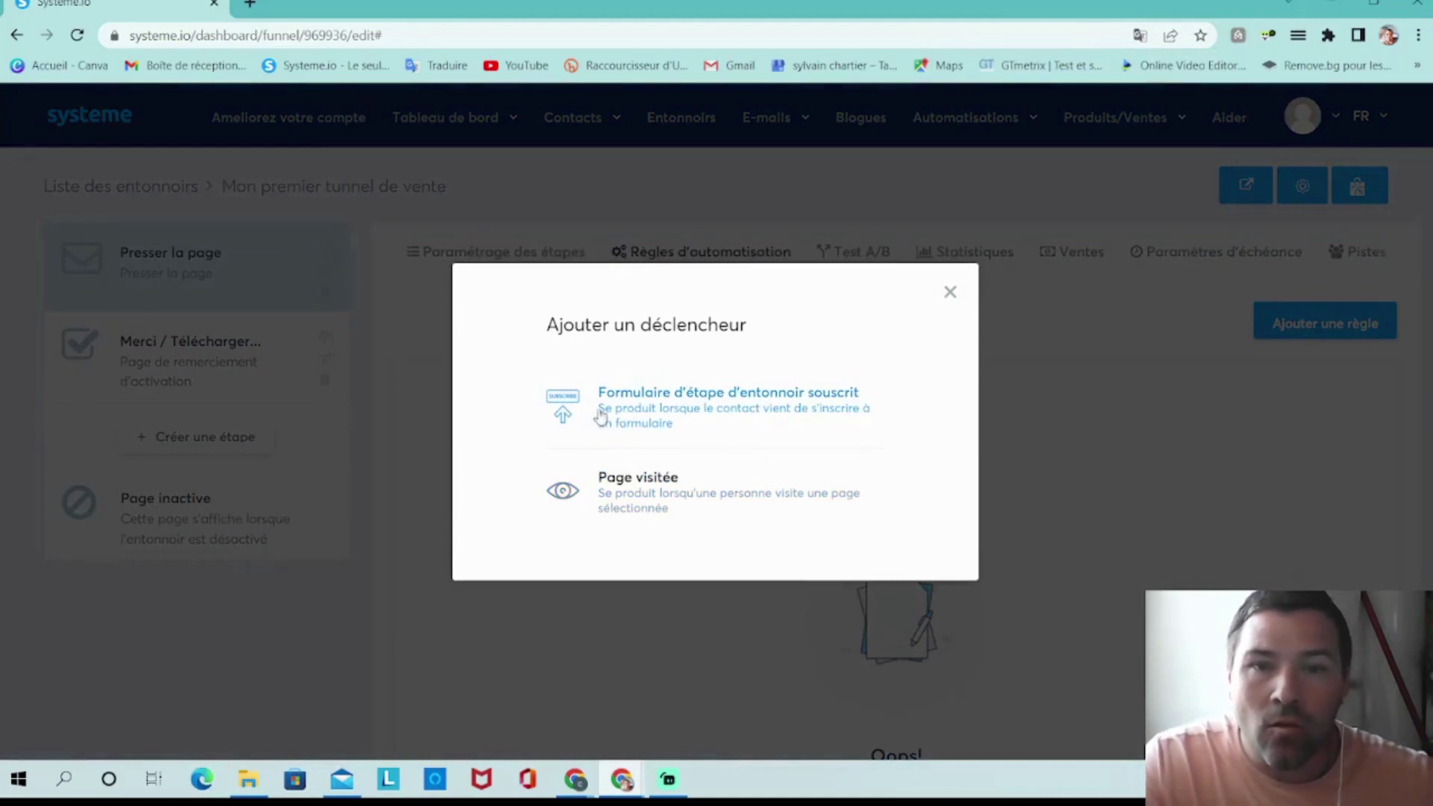
pyautogui.click(617, 424)
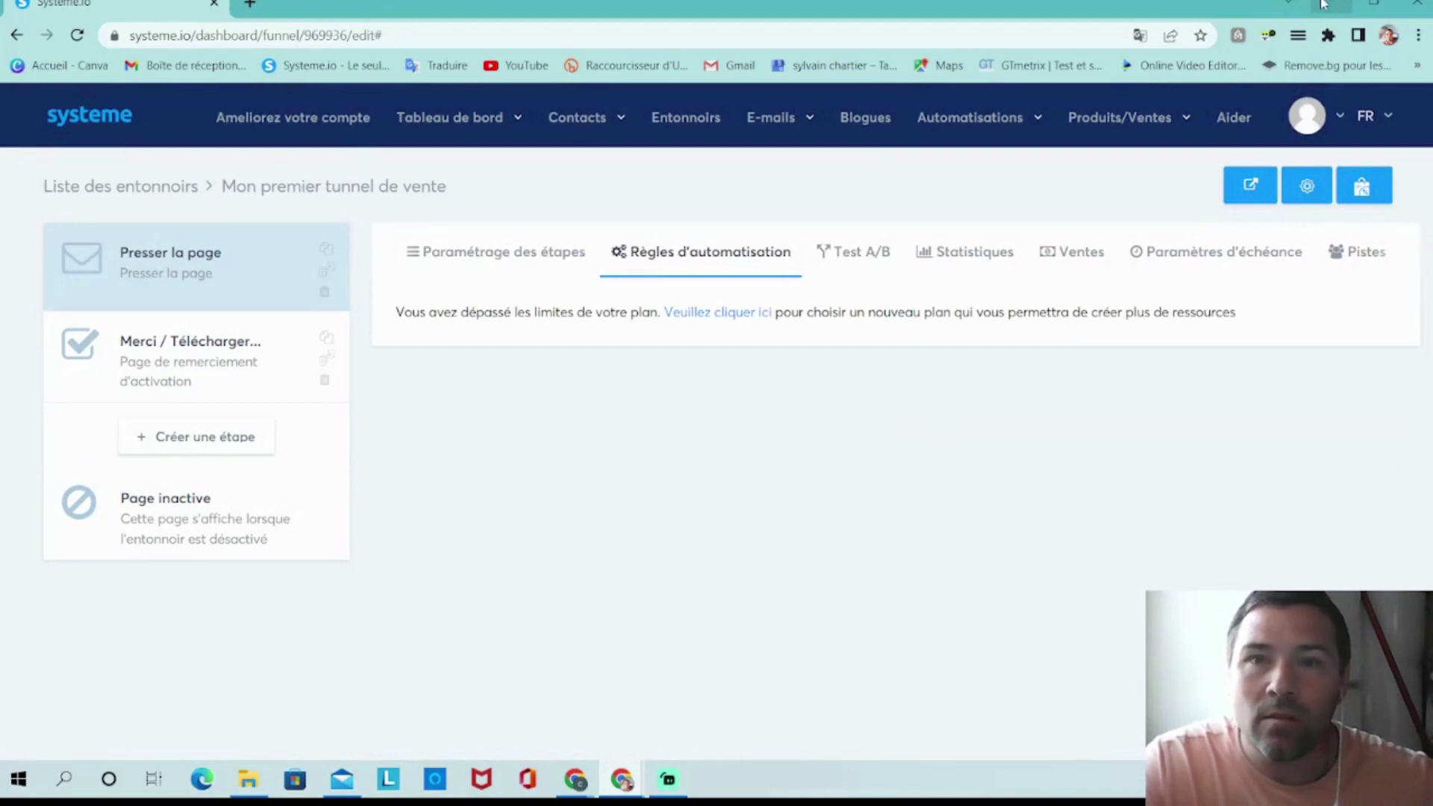
pyautogui.click(1321, 5)
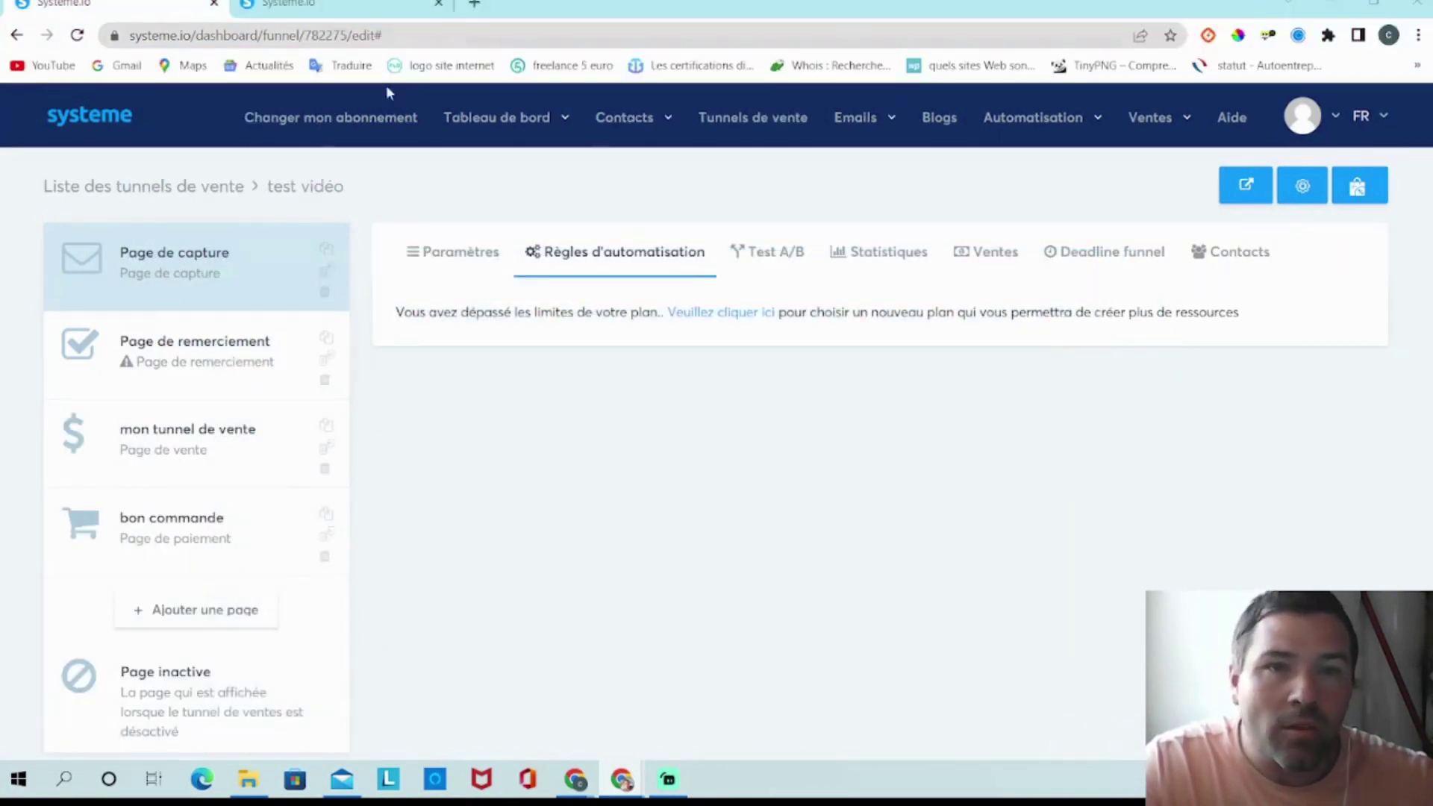
# - Open the list of email campaigns and look over the "formation sio" campaign entry
pyautogui.moveTo(503, 141)
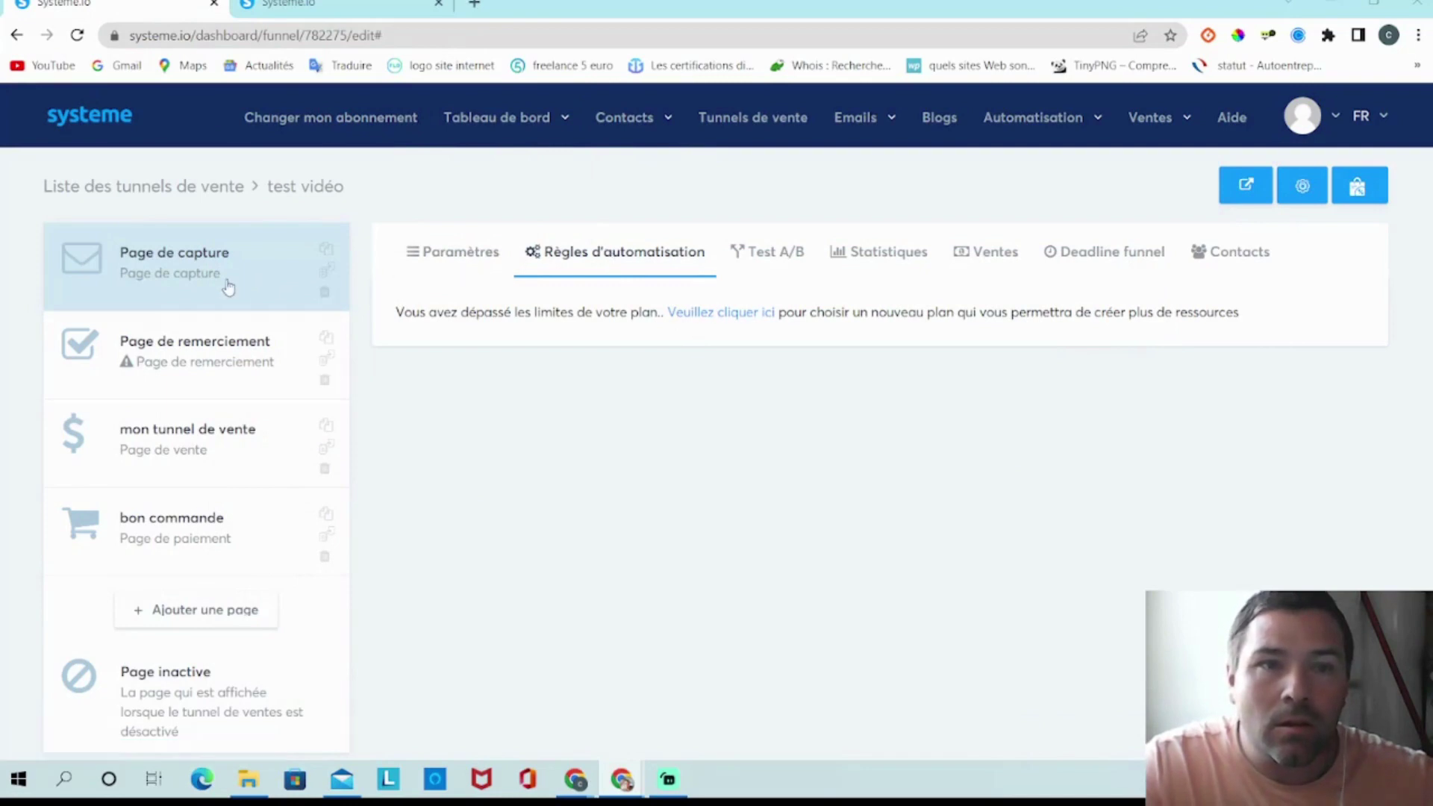
pyautogui.moveTo(458, 128)
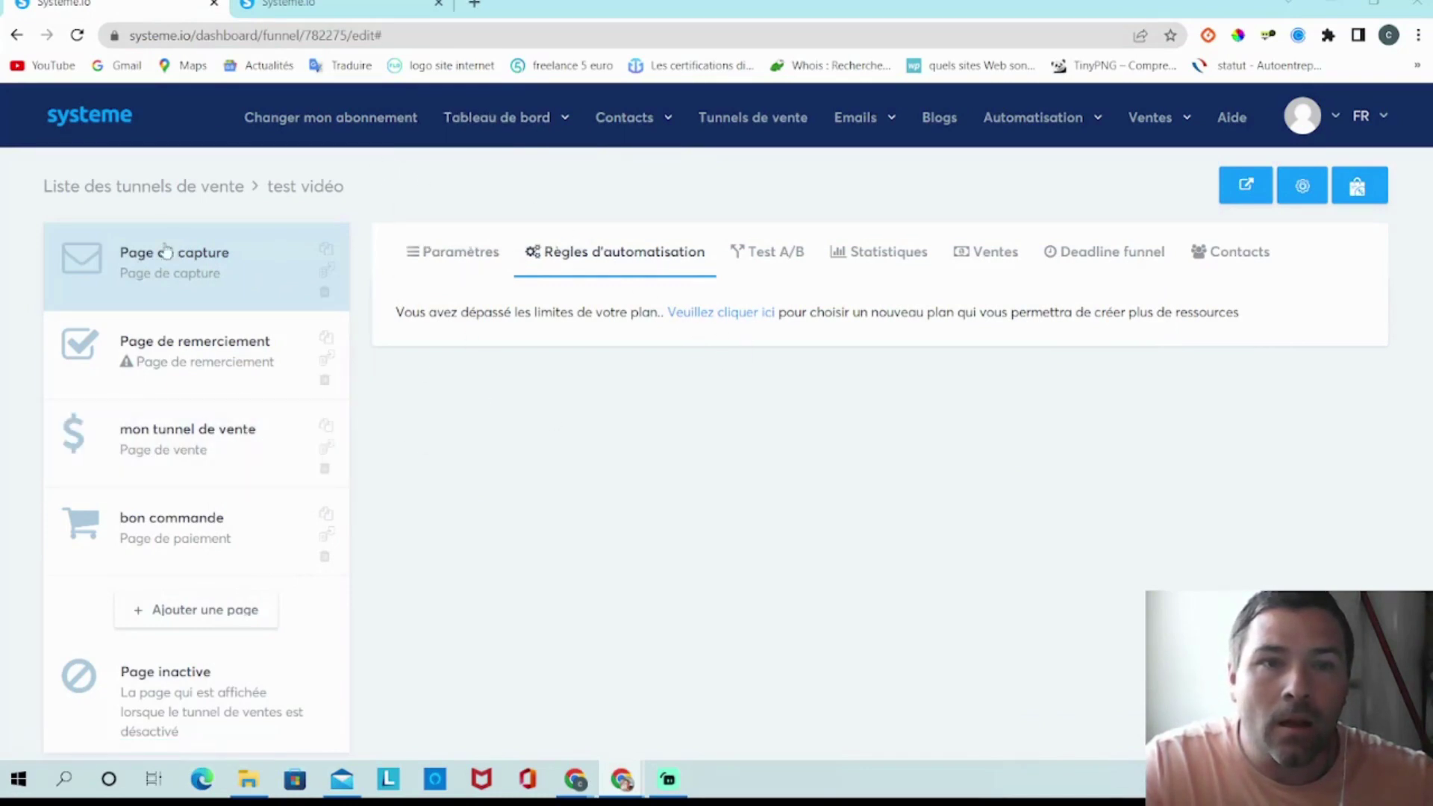
pyautogui.moveTo(626, 129)
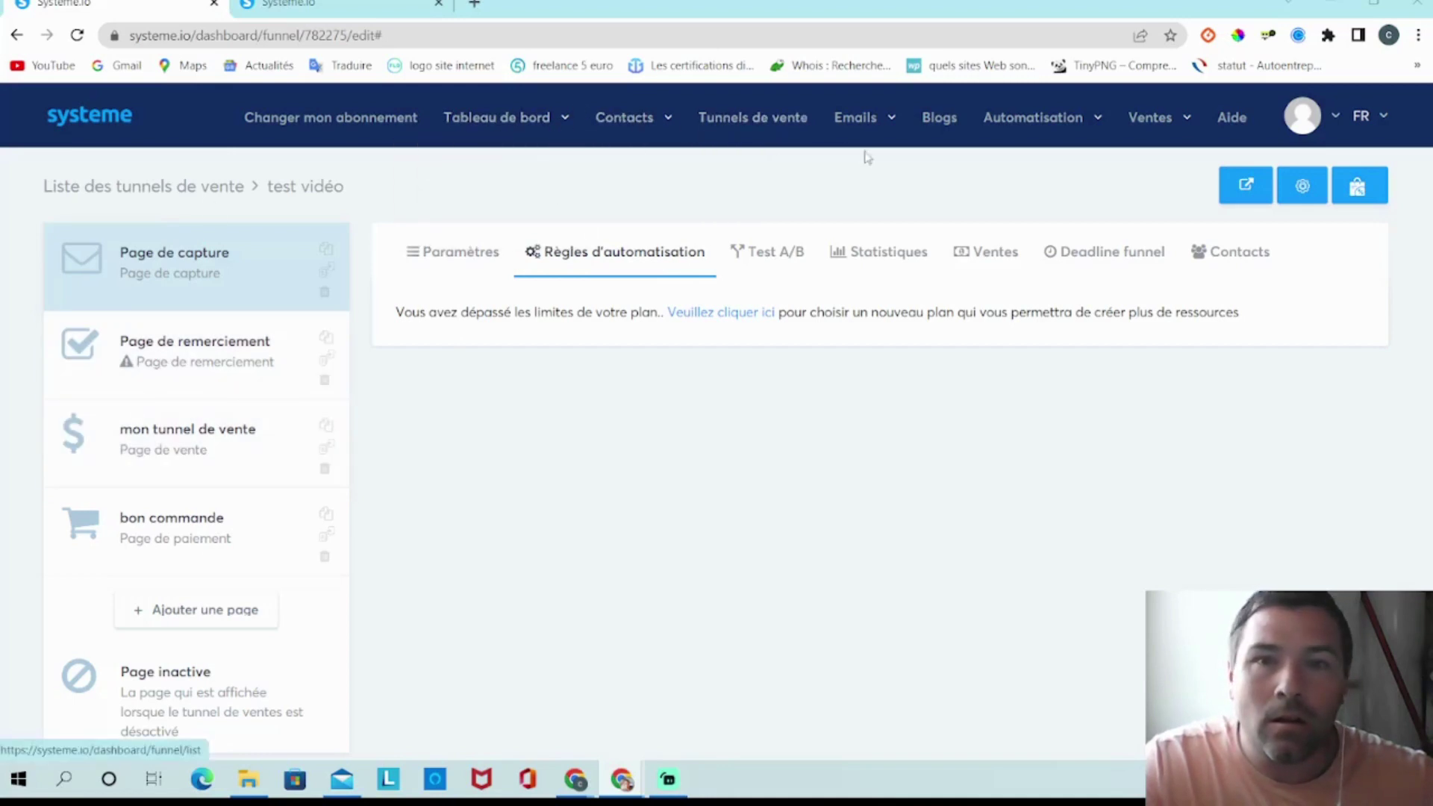
pyautogui.moveTo(856, 123)
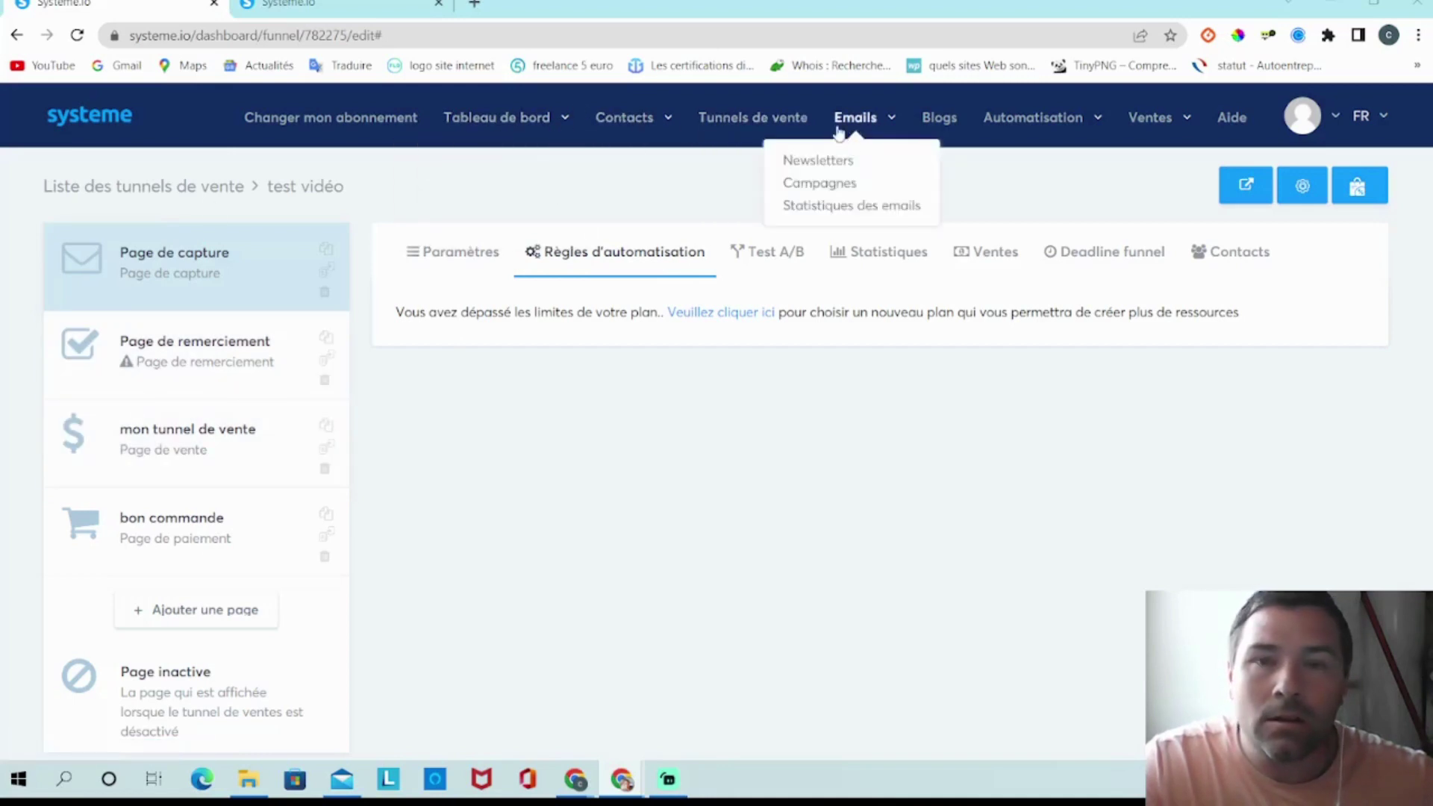
pyautogui.click(848, 192)
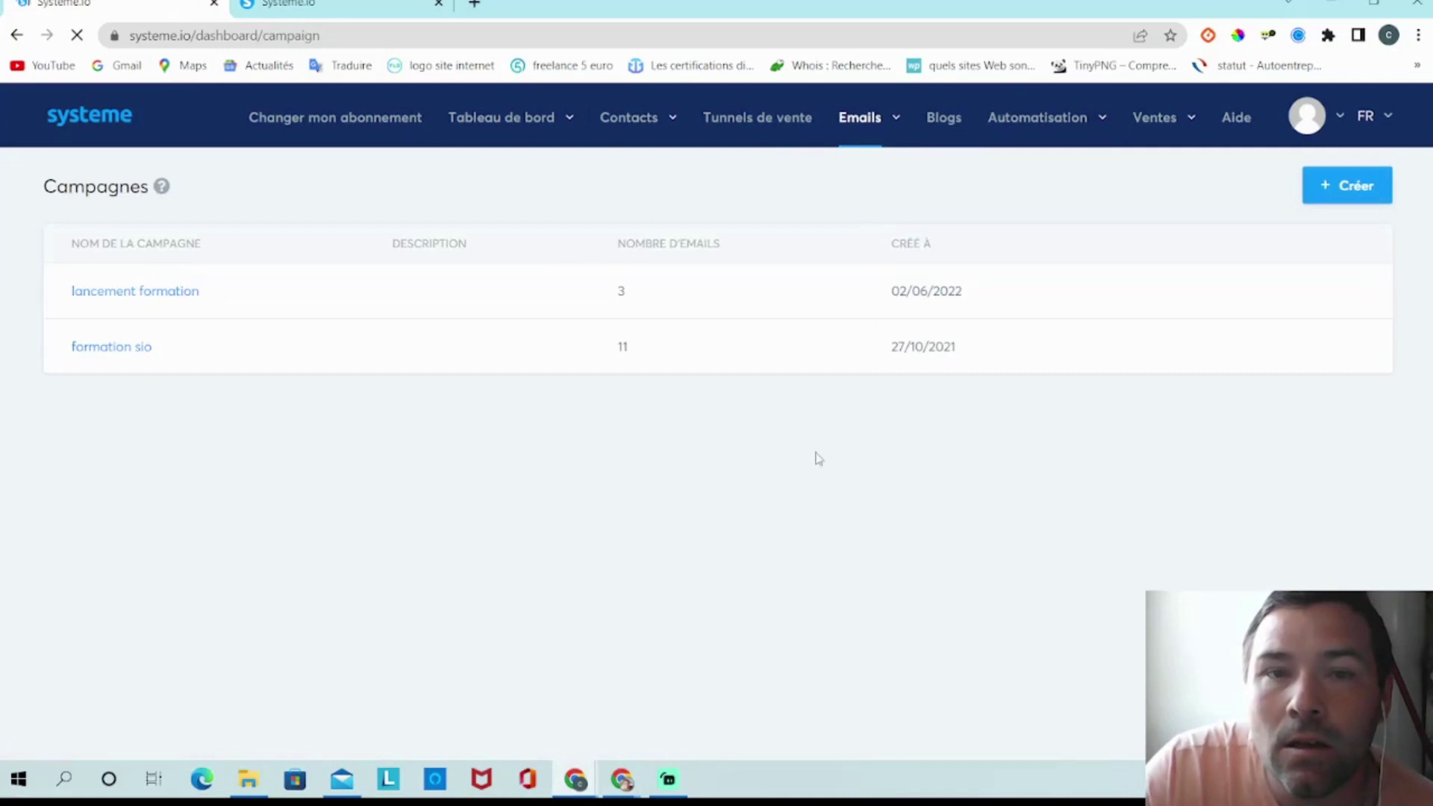
pyautogui.moveTo(138, 338)
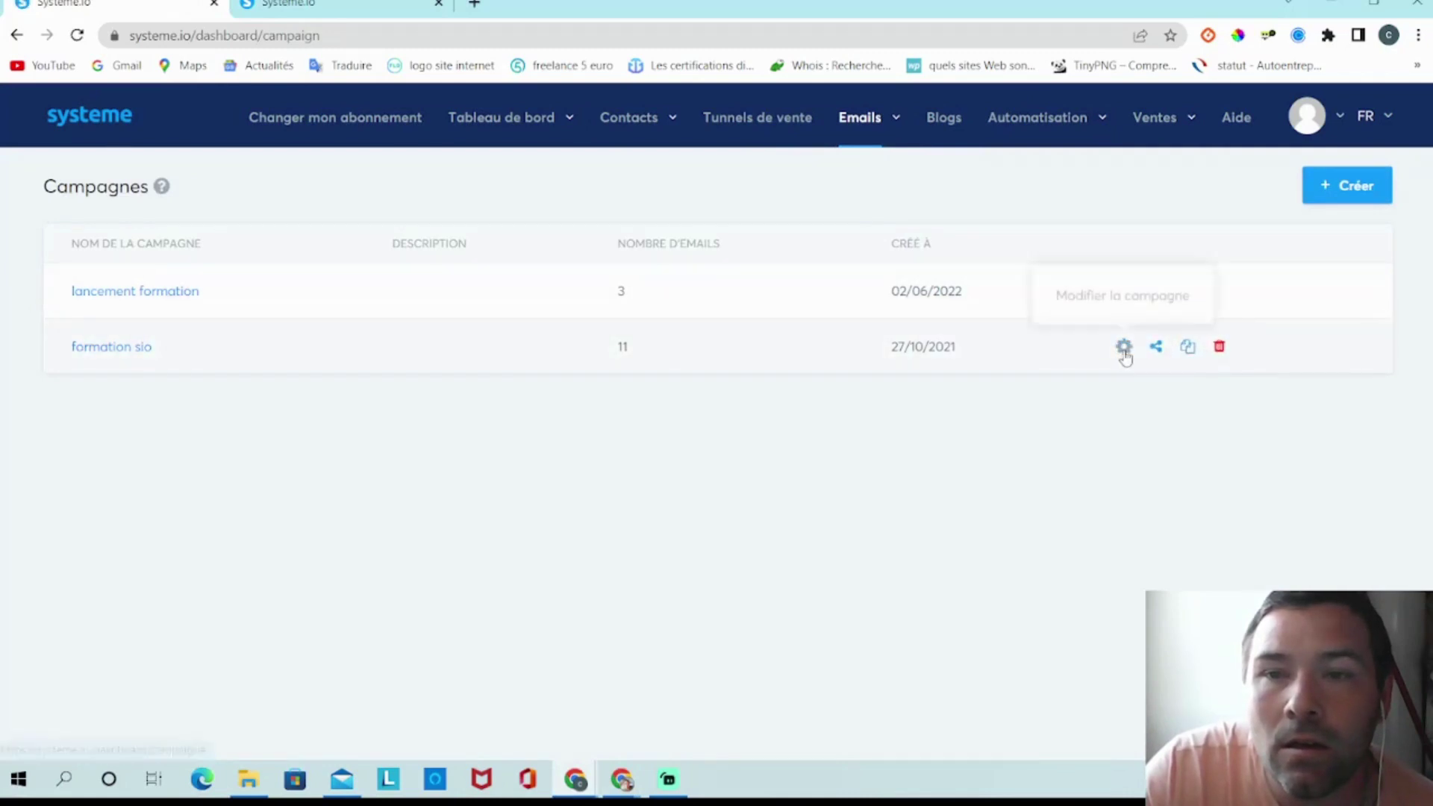
# - Reopen the "test vidéo" funnel and try again to add an "Inscription sur la page (optin)" rule to its capture page
pyautogui.click(758, 125)
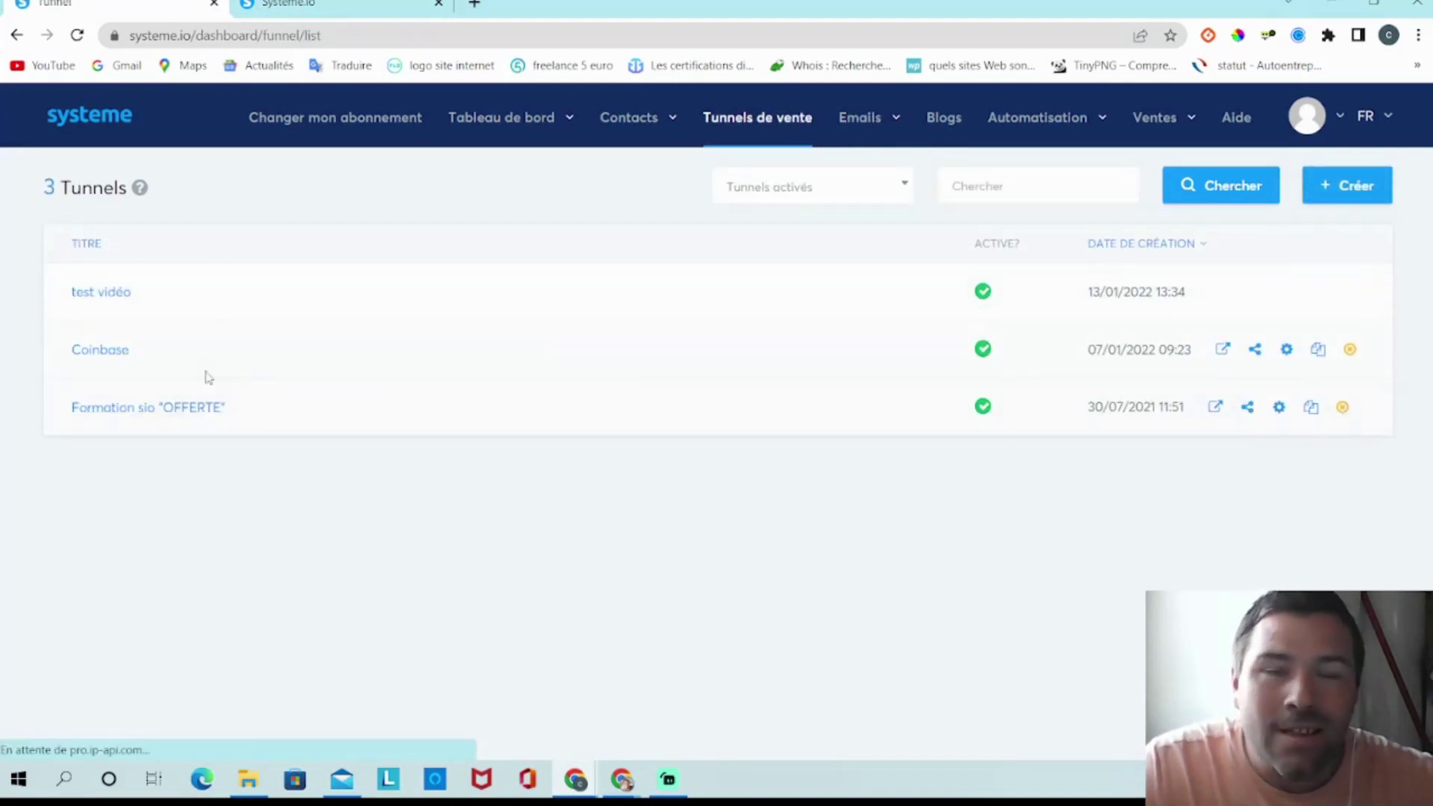
pyautogui.click(104, 293)
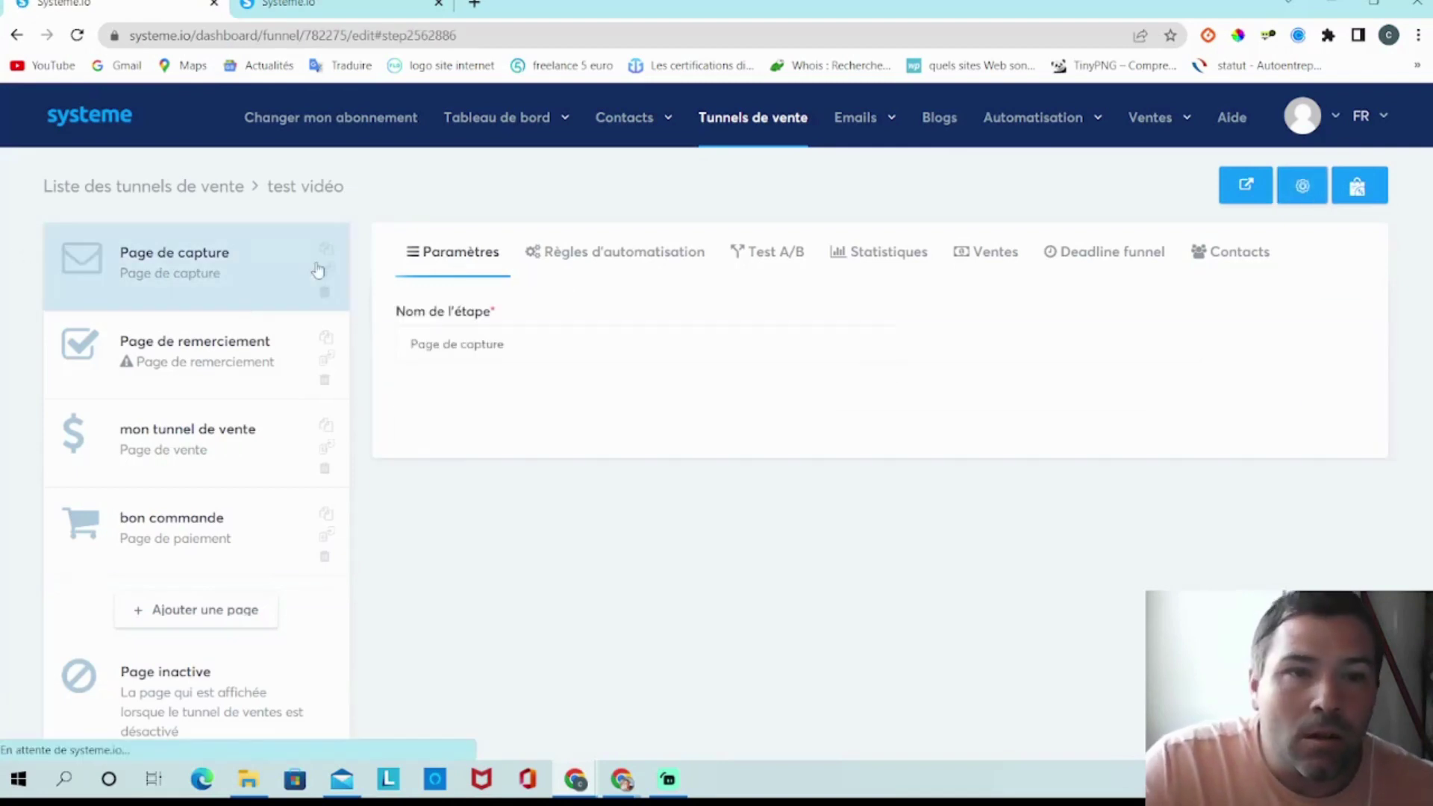
pyautogui.click(593, 256)
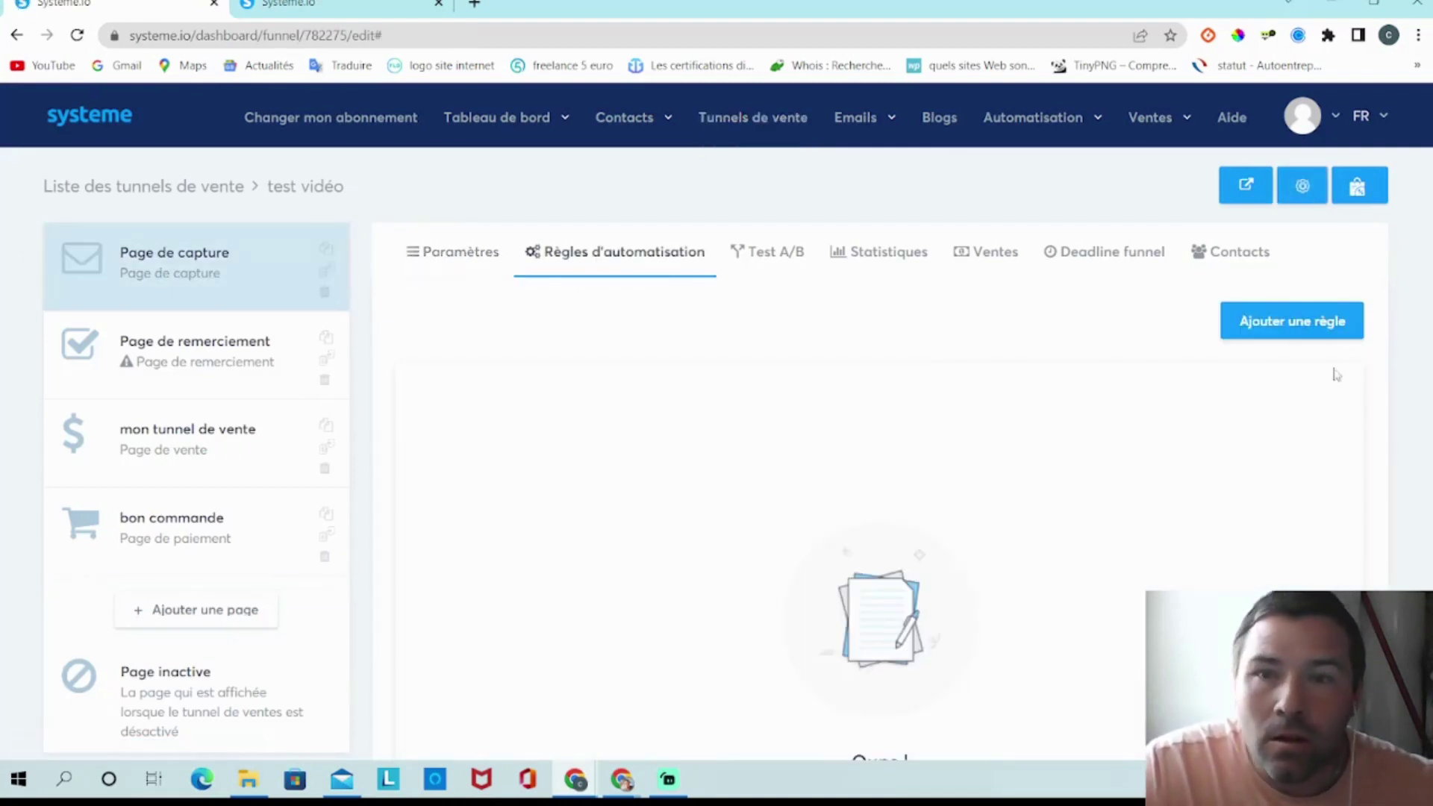
pyautogui.click(1325, 327)
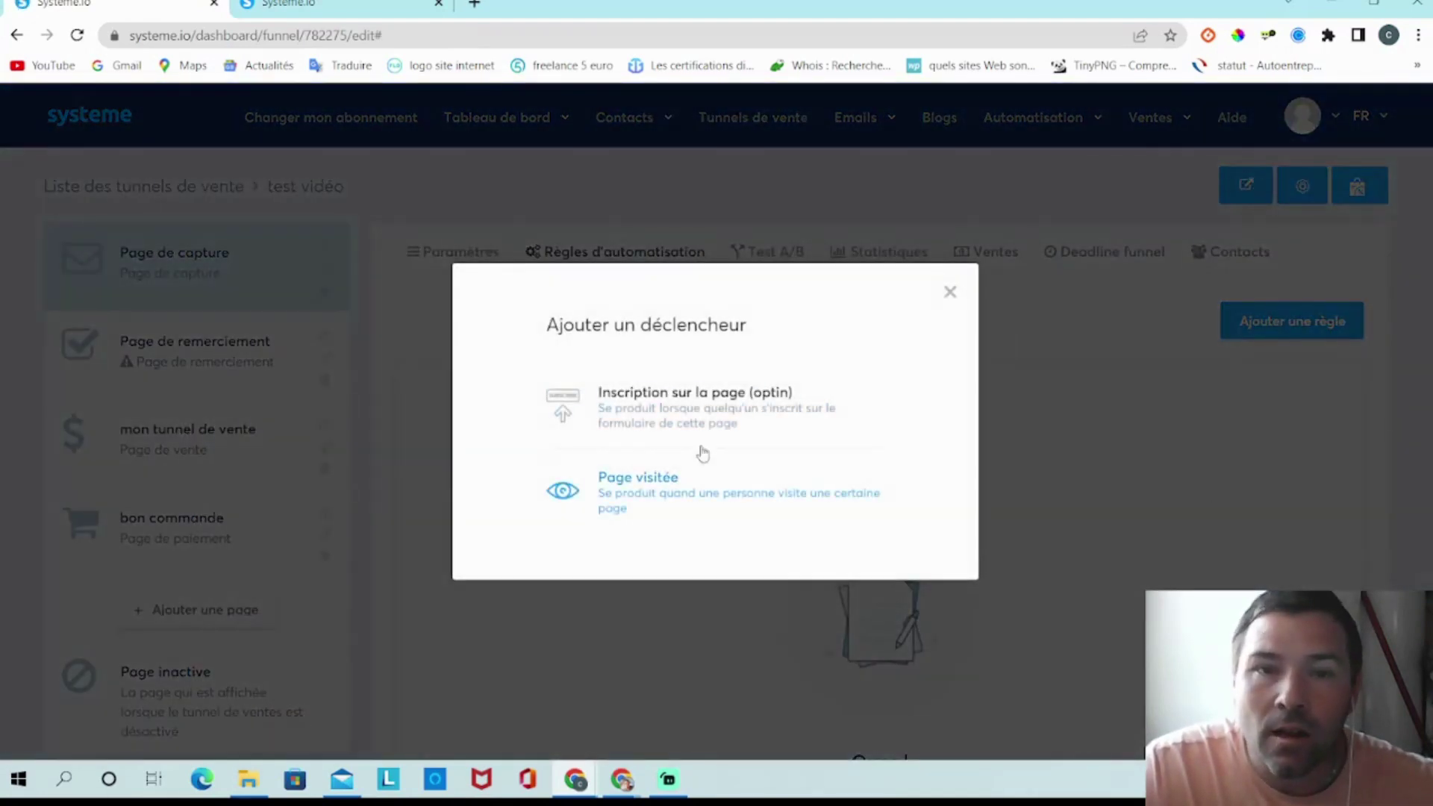
pyautogui.click(655, 416)
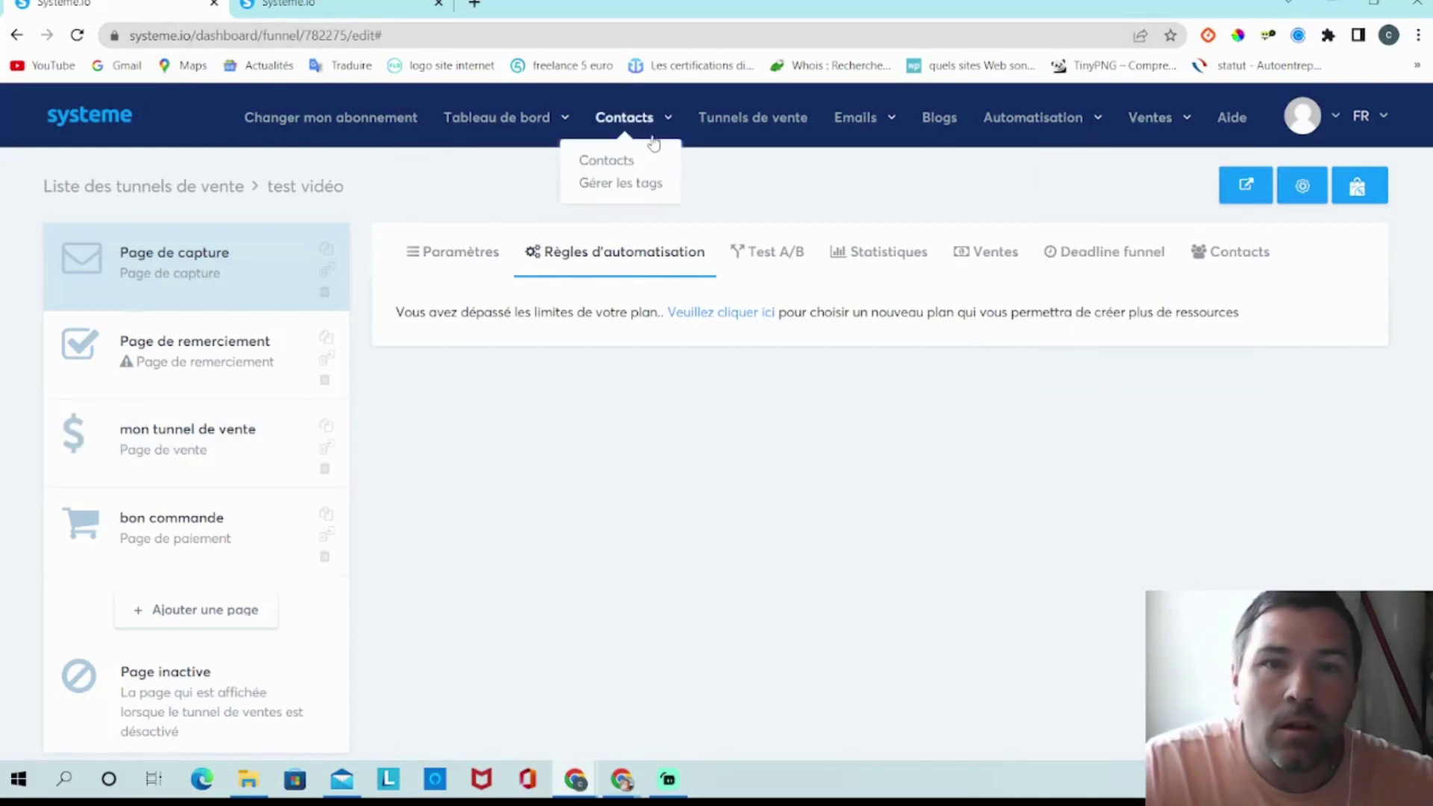
# - Open the optin automation rule on the capture page of the Formation sio "OFFERTE" funnel and examine its tag, course and campaign actions
pyautogui.click(750, 138)
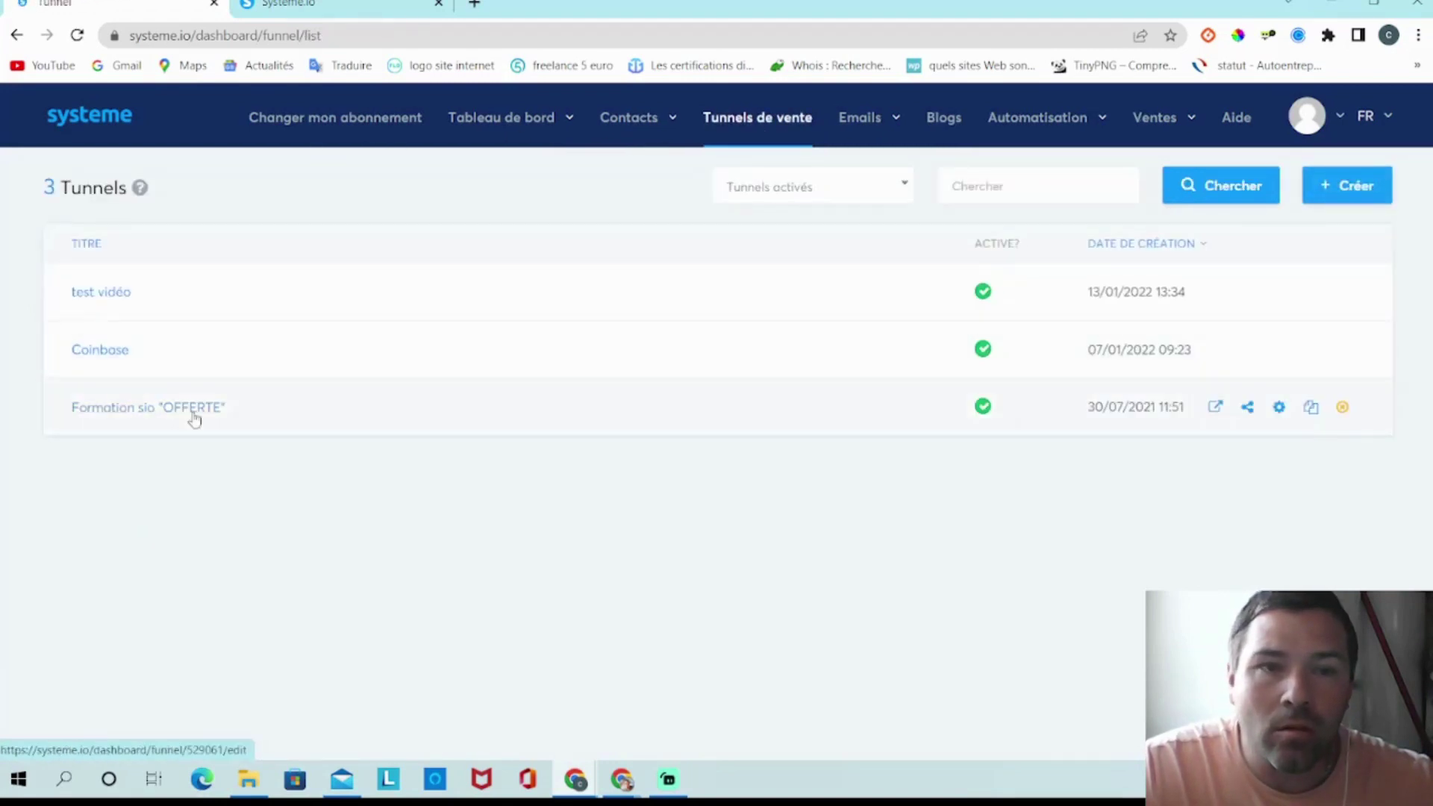
pyautogui.click(188, 410)
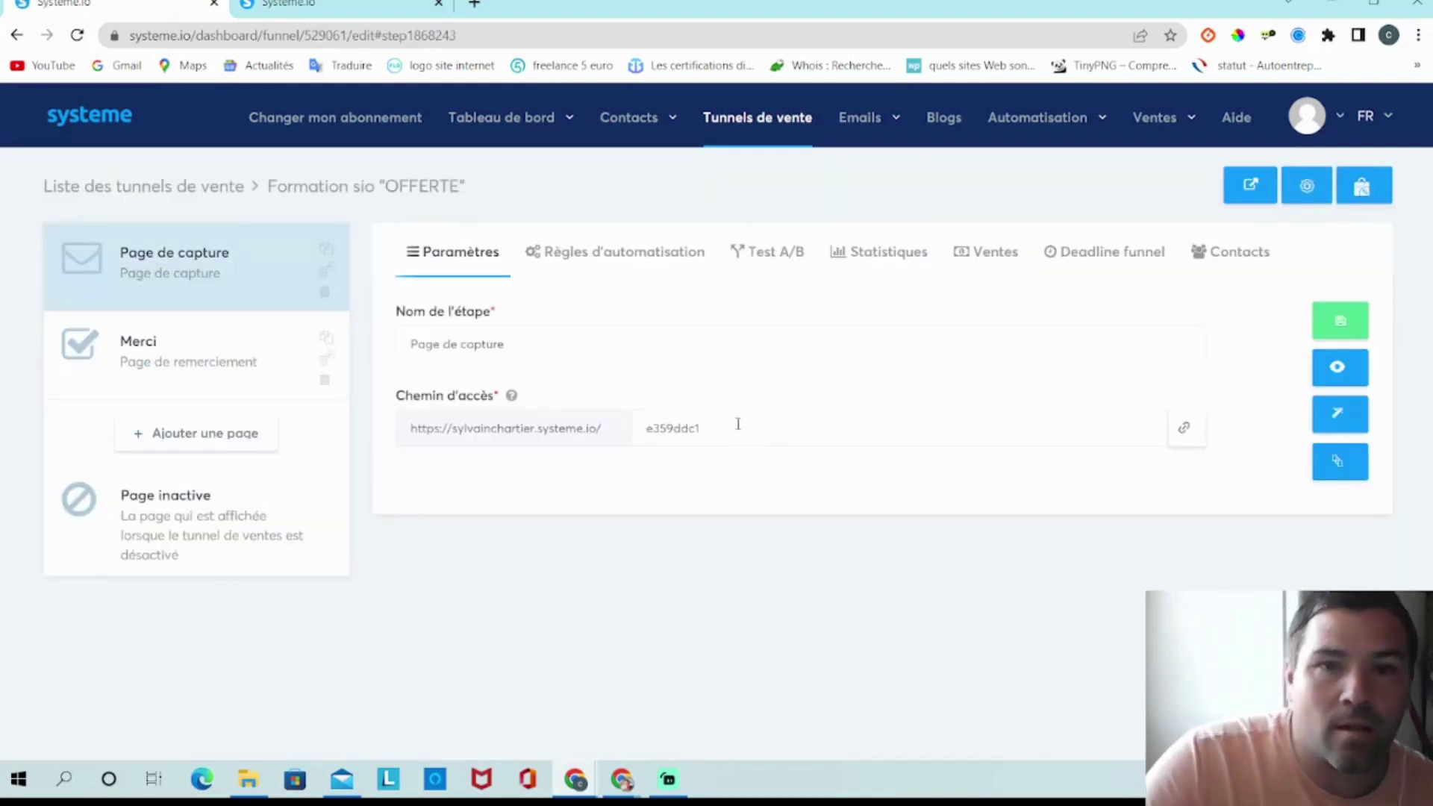
pyautogui.click(612, 252)
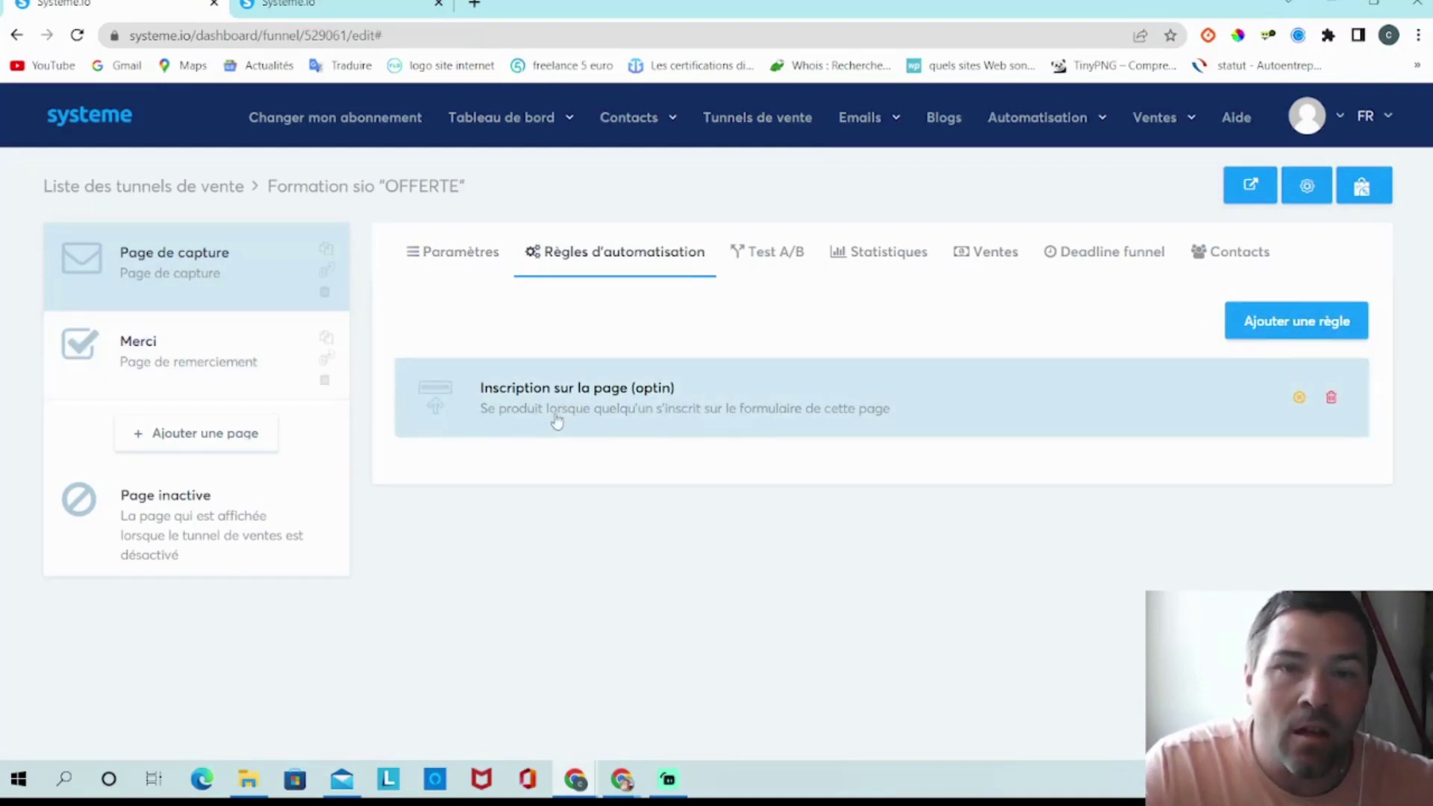
pyautogui.click(579, 424)
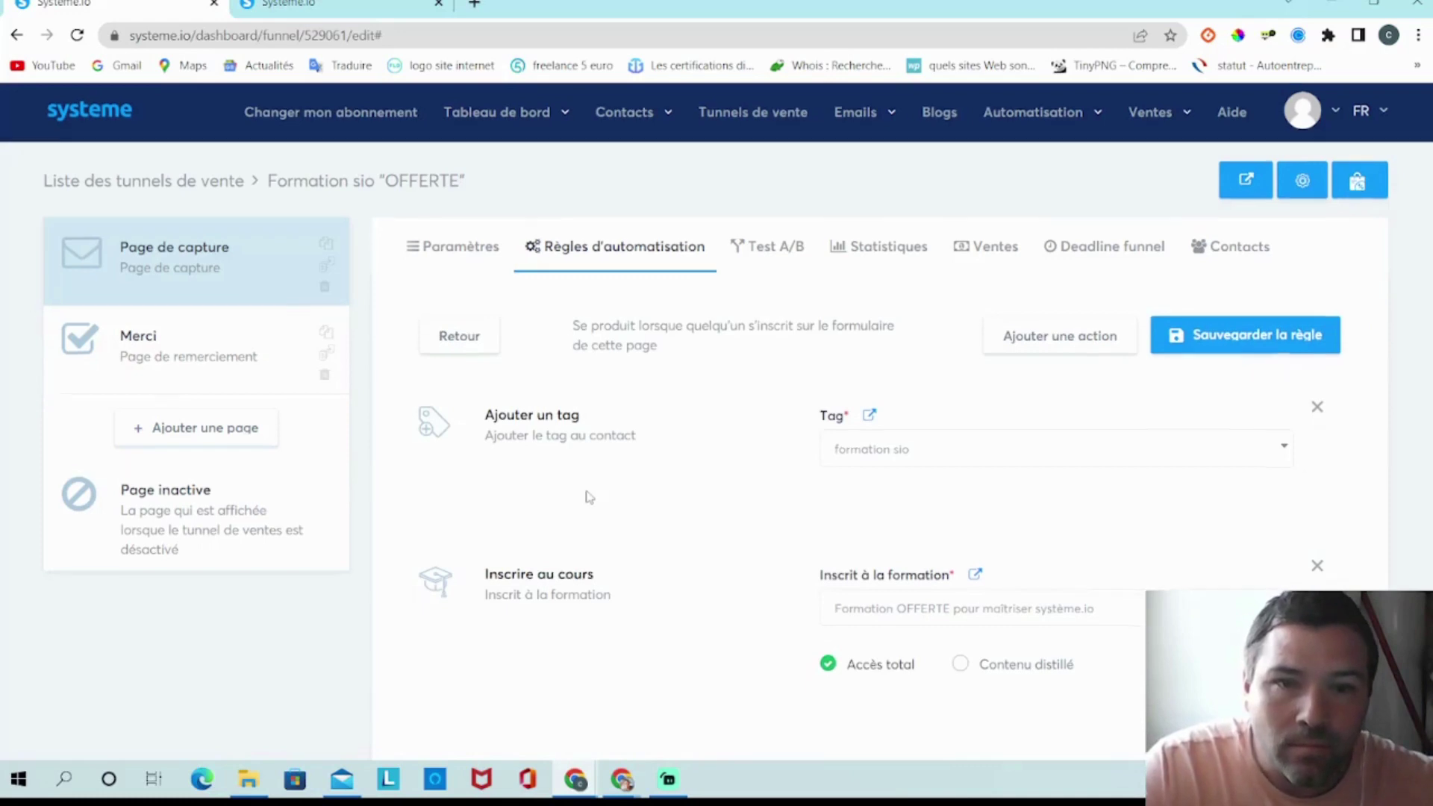
pyautogui.scroll(-1, 778, 520)
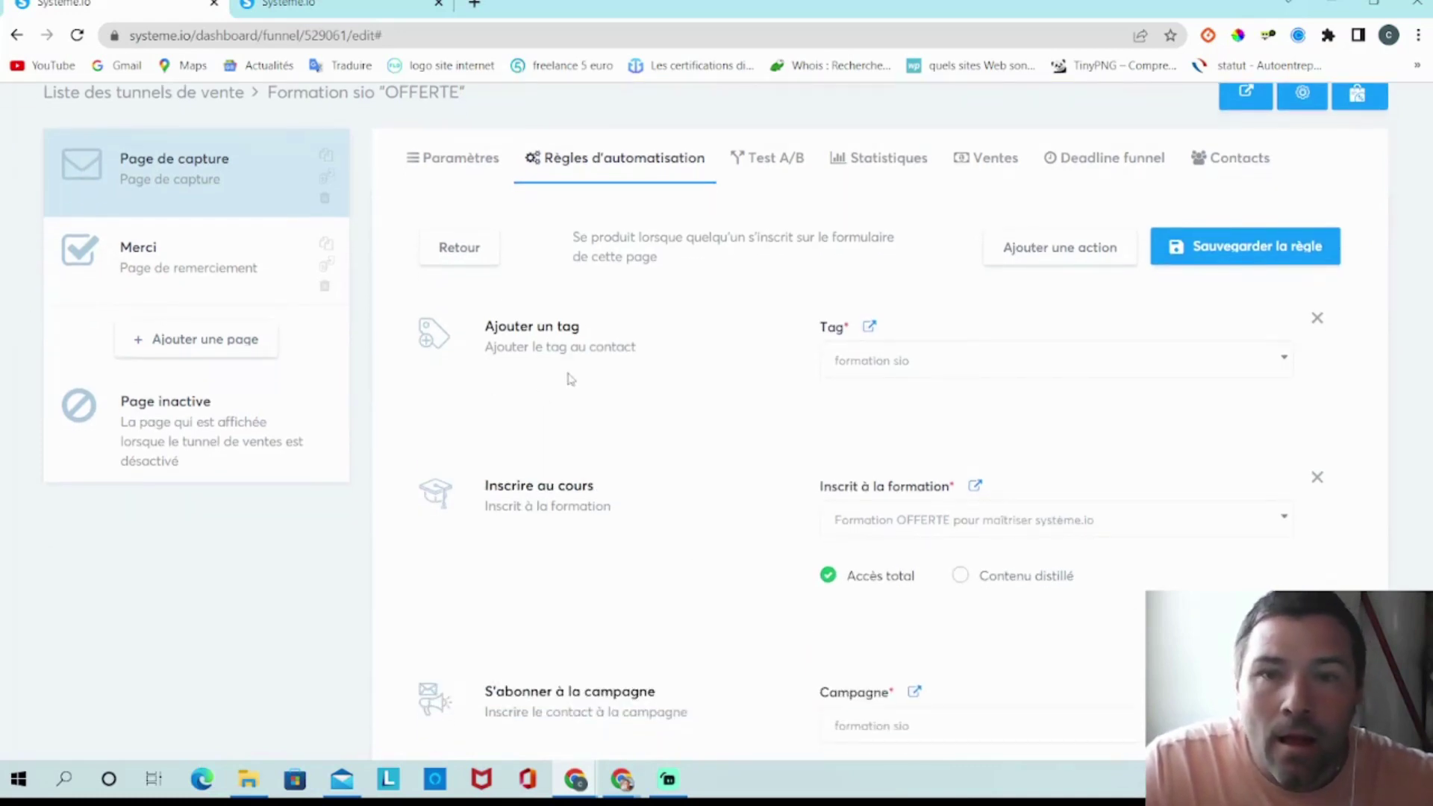
pyautogui.scroll(-1, 569, 379)
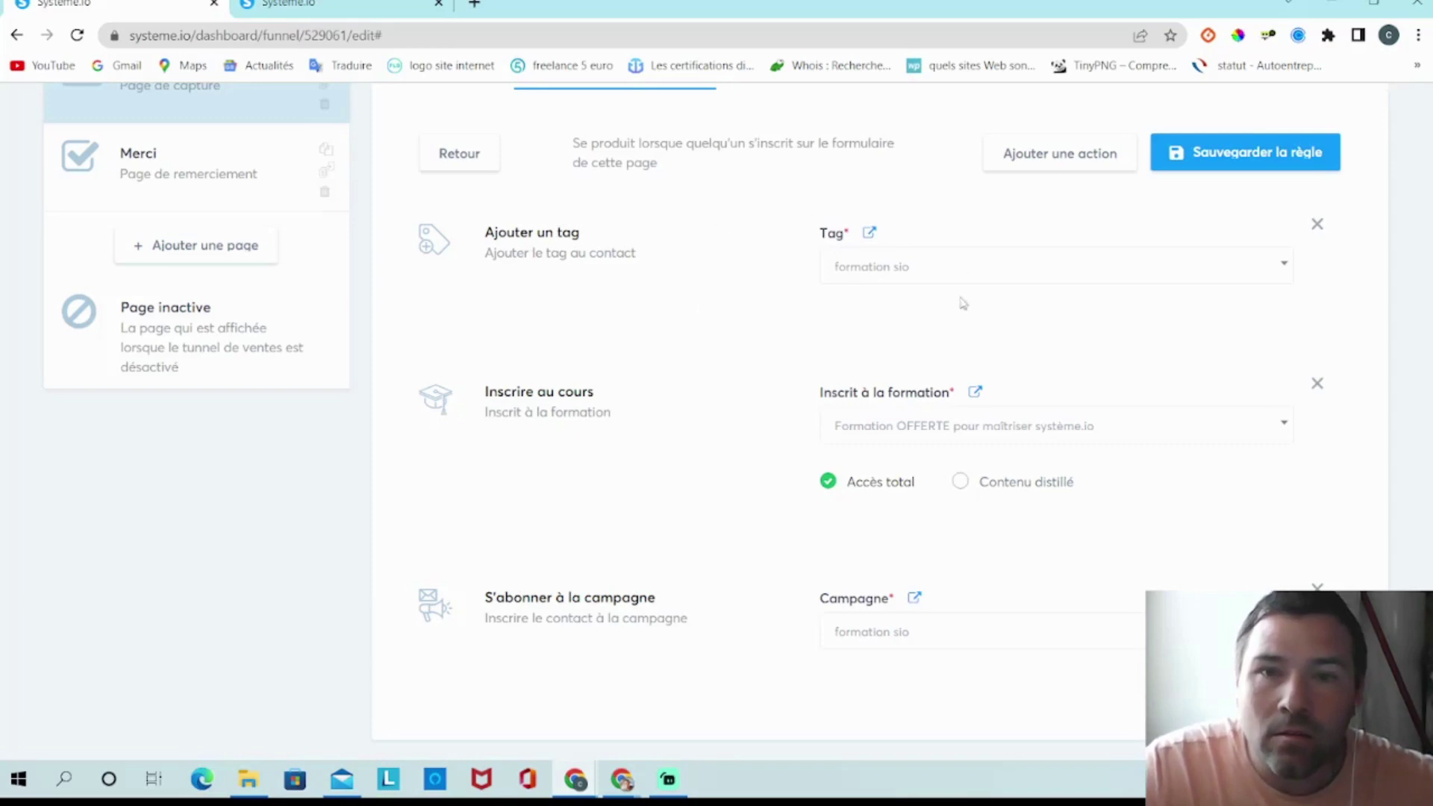
pyautogui.scroll(1, 964, 382)
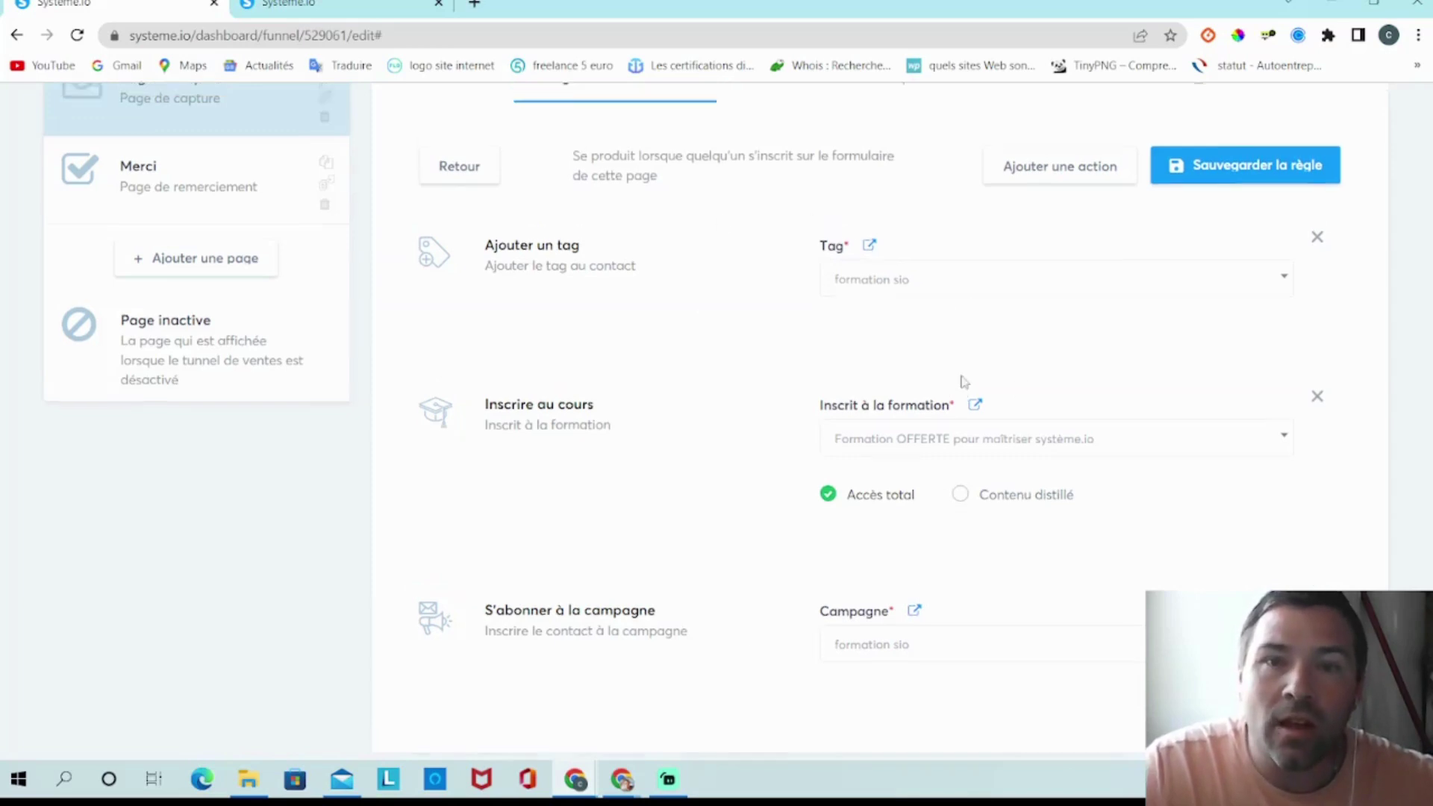
pyautogui.scroll(2, 479, 216)
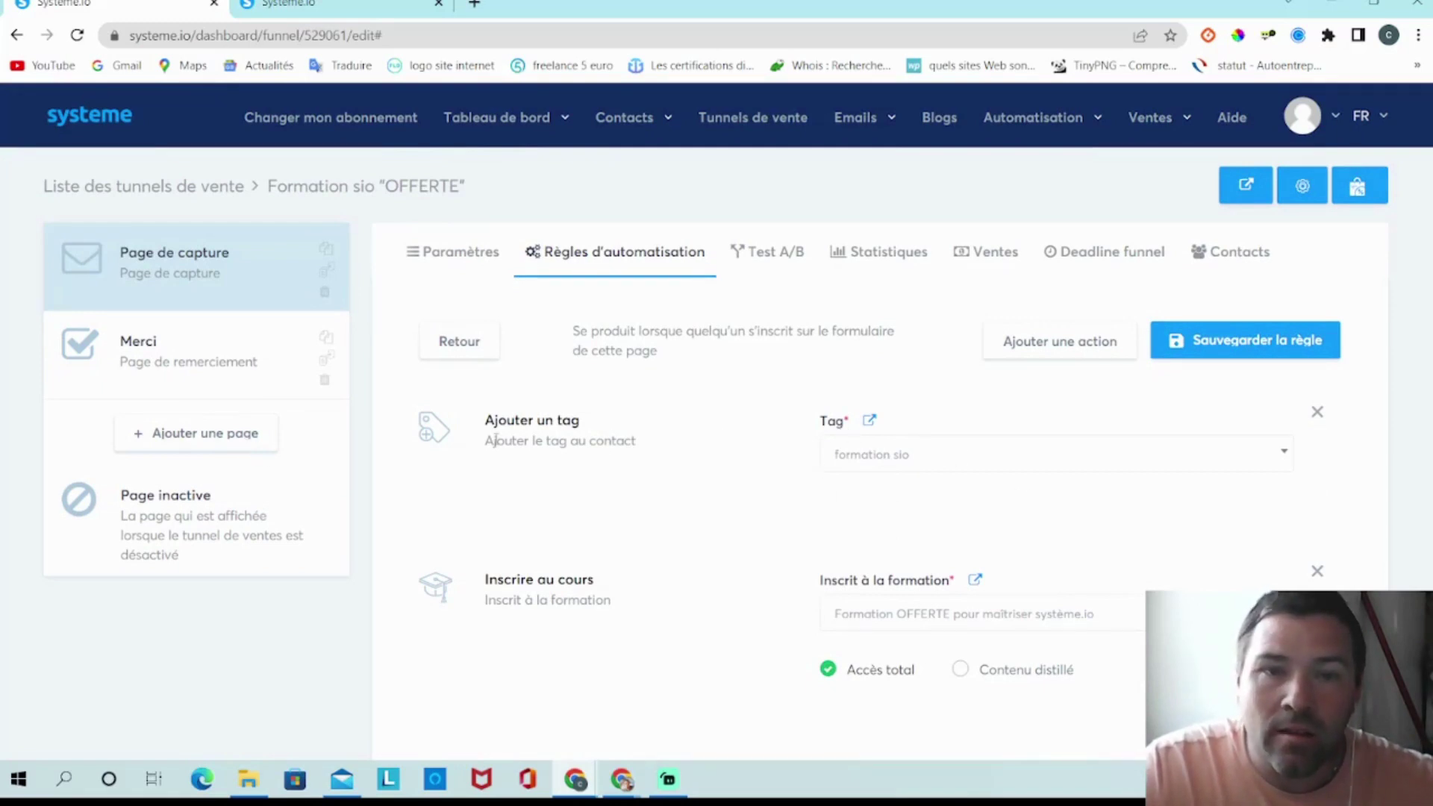
# - Look through the rule's tag and campaign choices, selecting "formation sio" as the campaign for new subscribers
pyautogui.click(1267, 458)
pyautogui.click(973, 525)
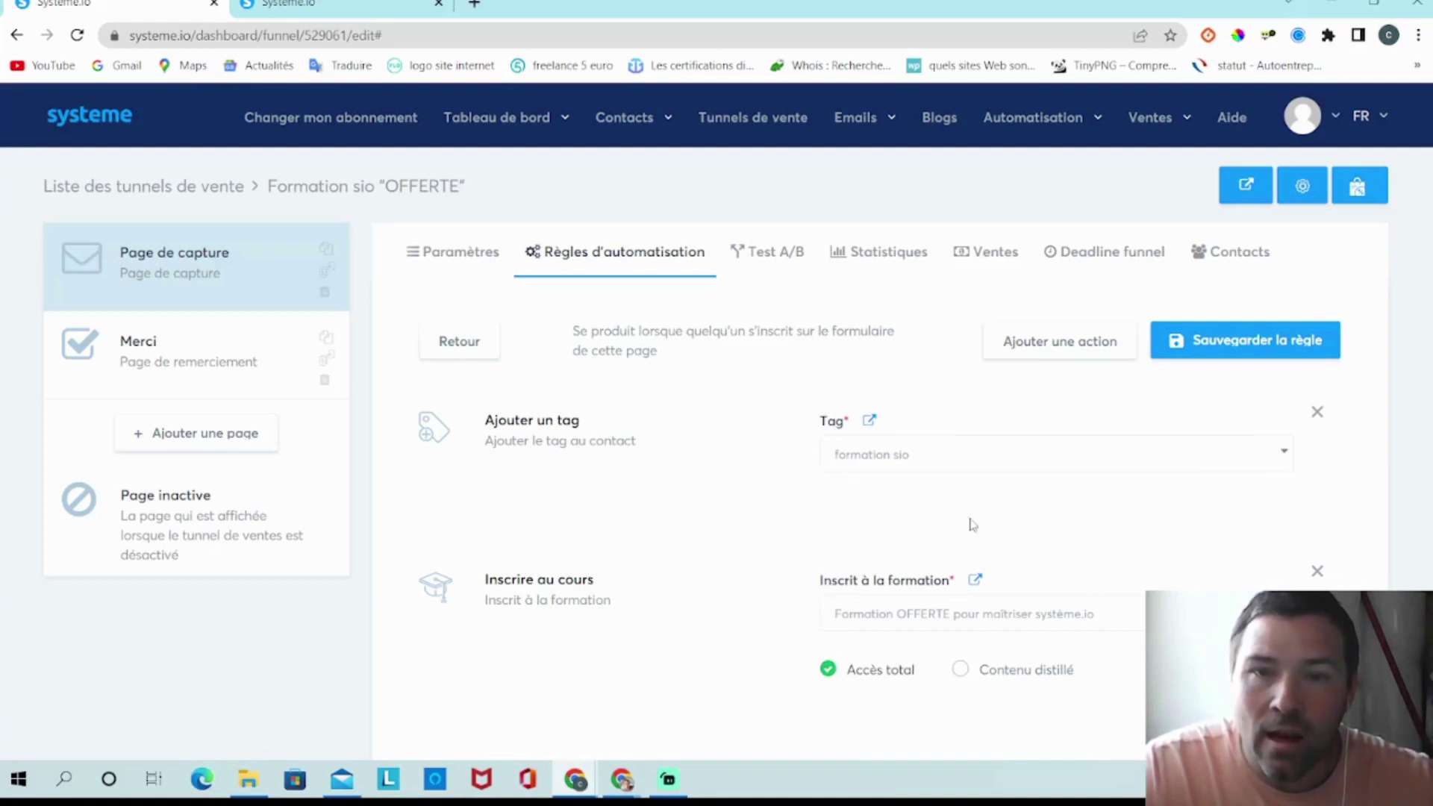
pyautogui.scroll(-1, 1060, 540)
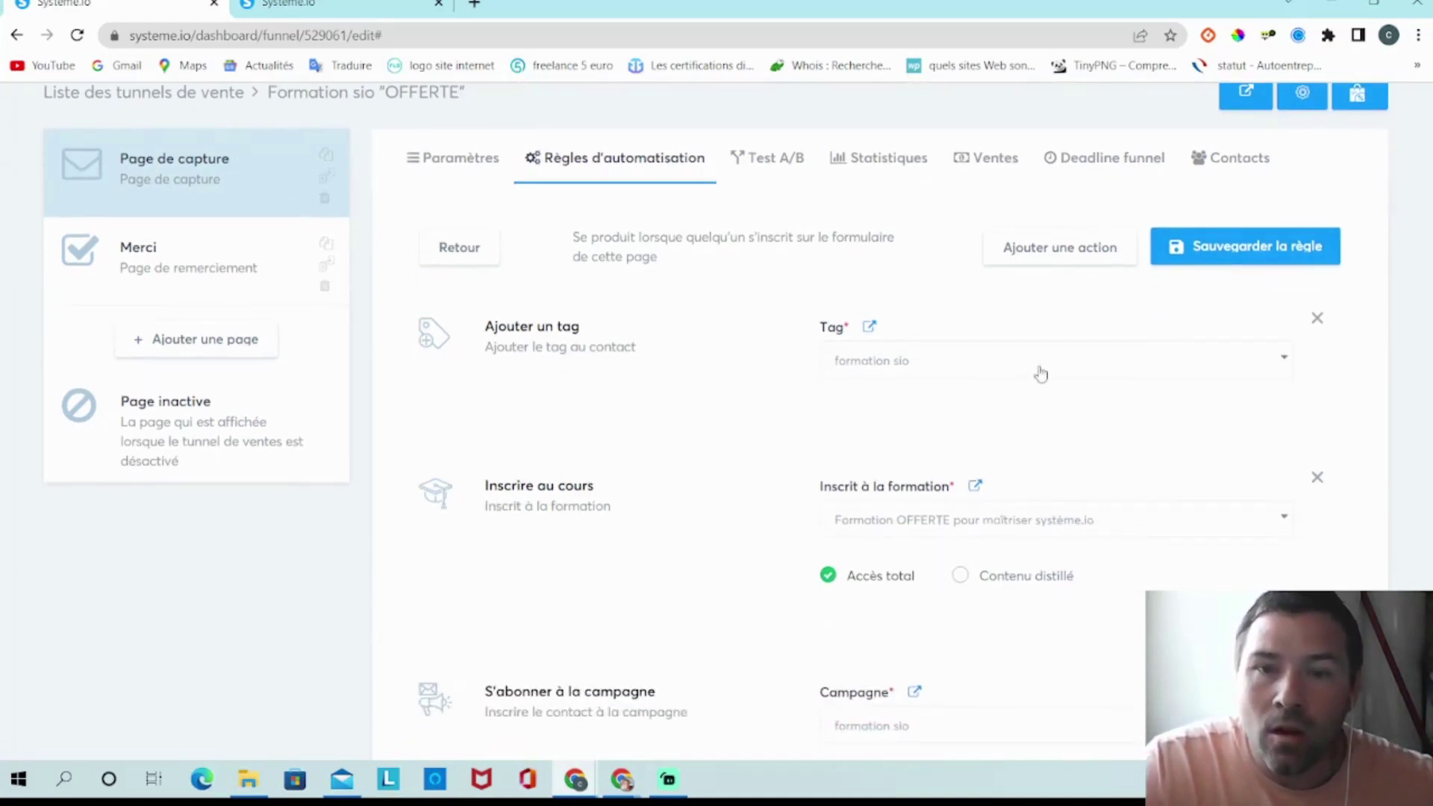
pyautogui.scroll(-1, 1275, 400)
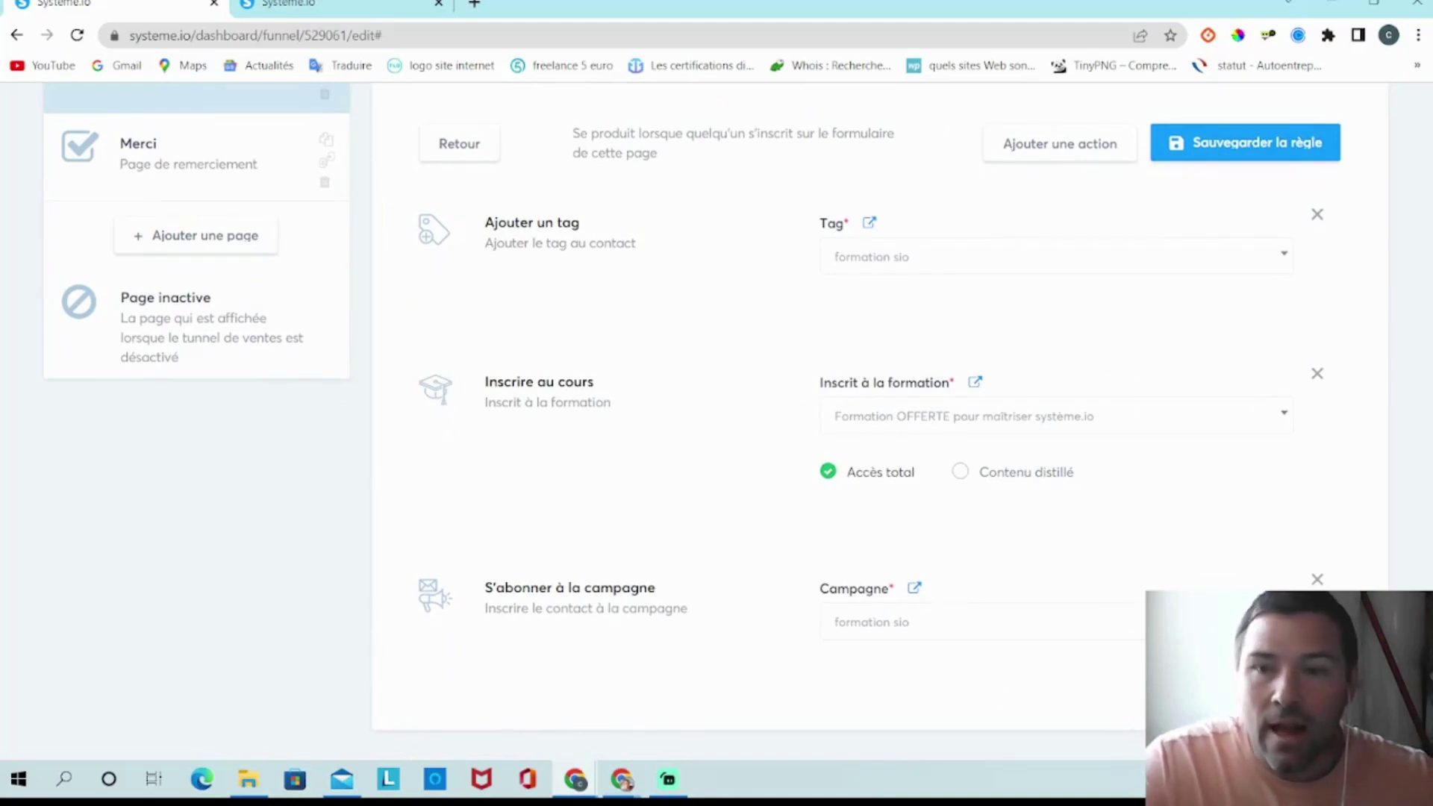
pyautogui.click(1284, 622)
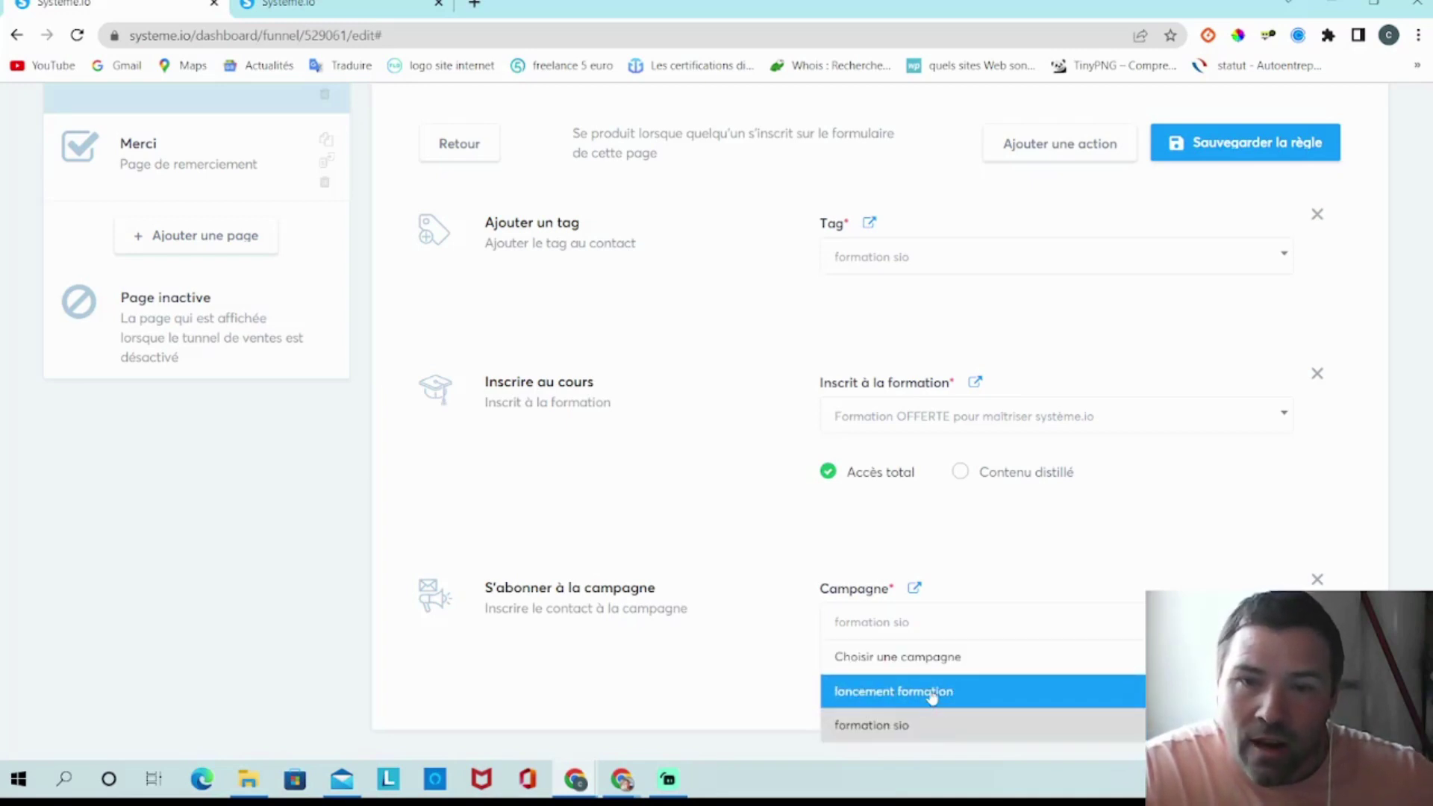
pyautogui.click(919, 727)
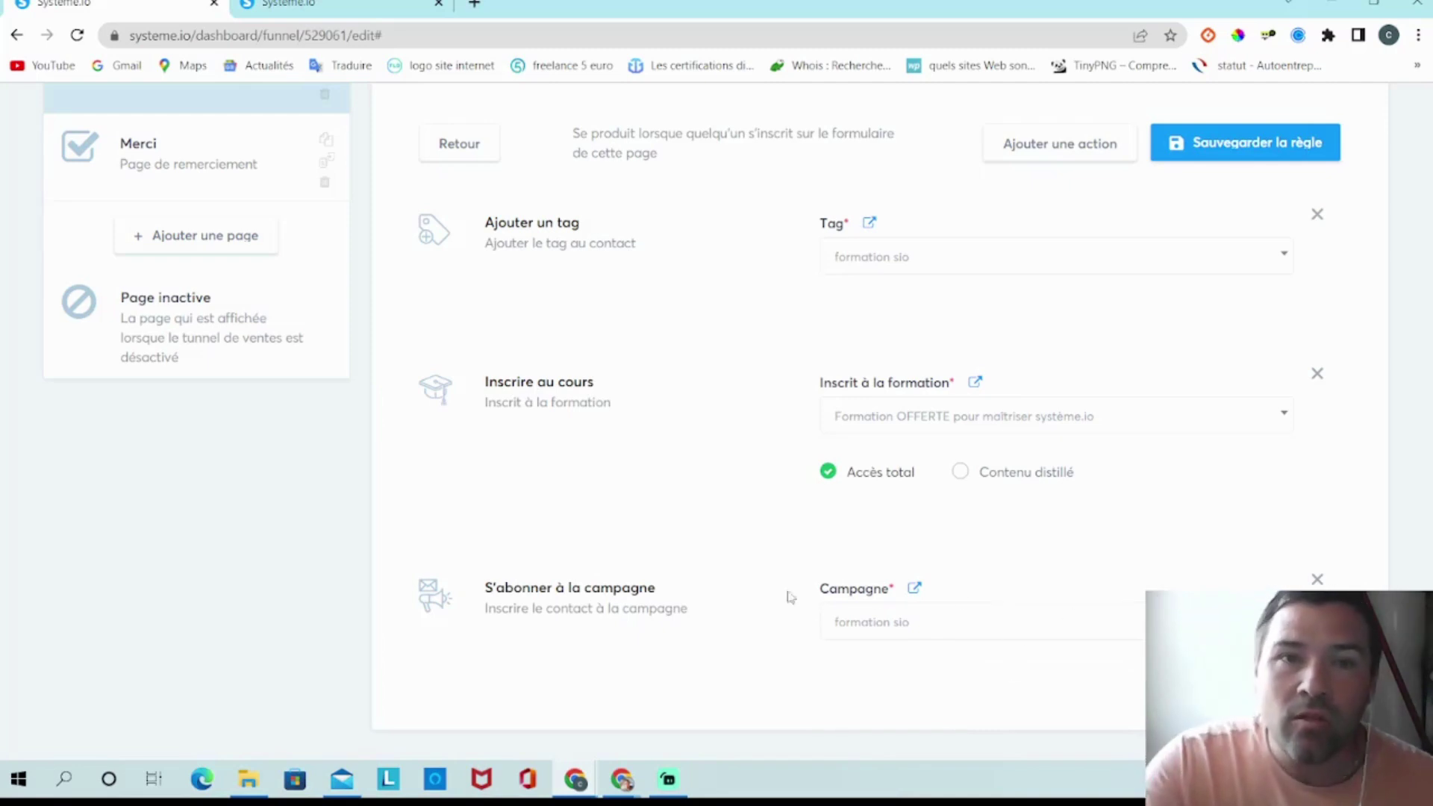
# - Review the complete optin rule again, from its form trigger through the tag, course enrolment and campaign subscription actions
pyautogui.scroll(3, 918, 639)
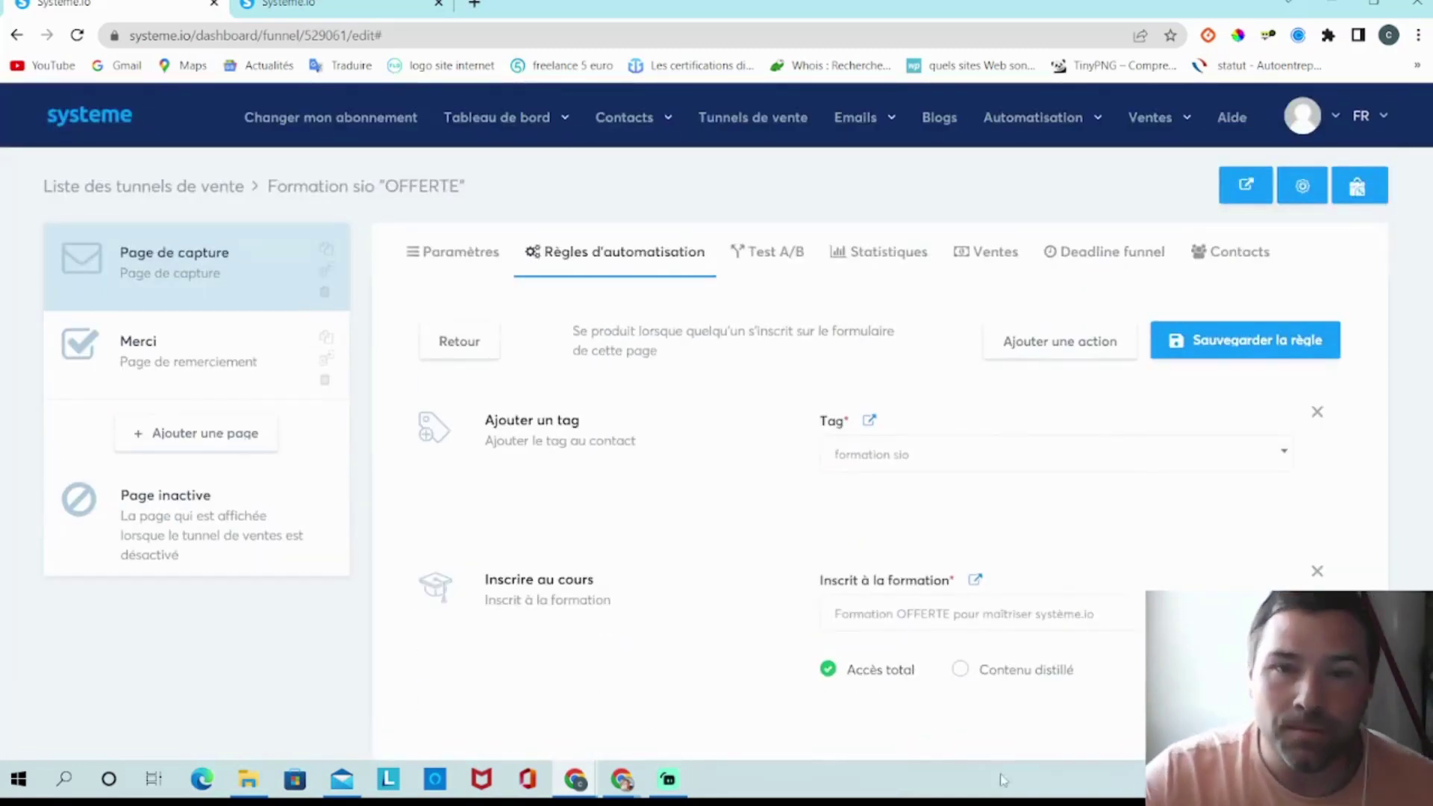
pyautogui.scroll(-3, 944, 423)
pyautogui.scroll(3, 1038, 458)
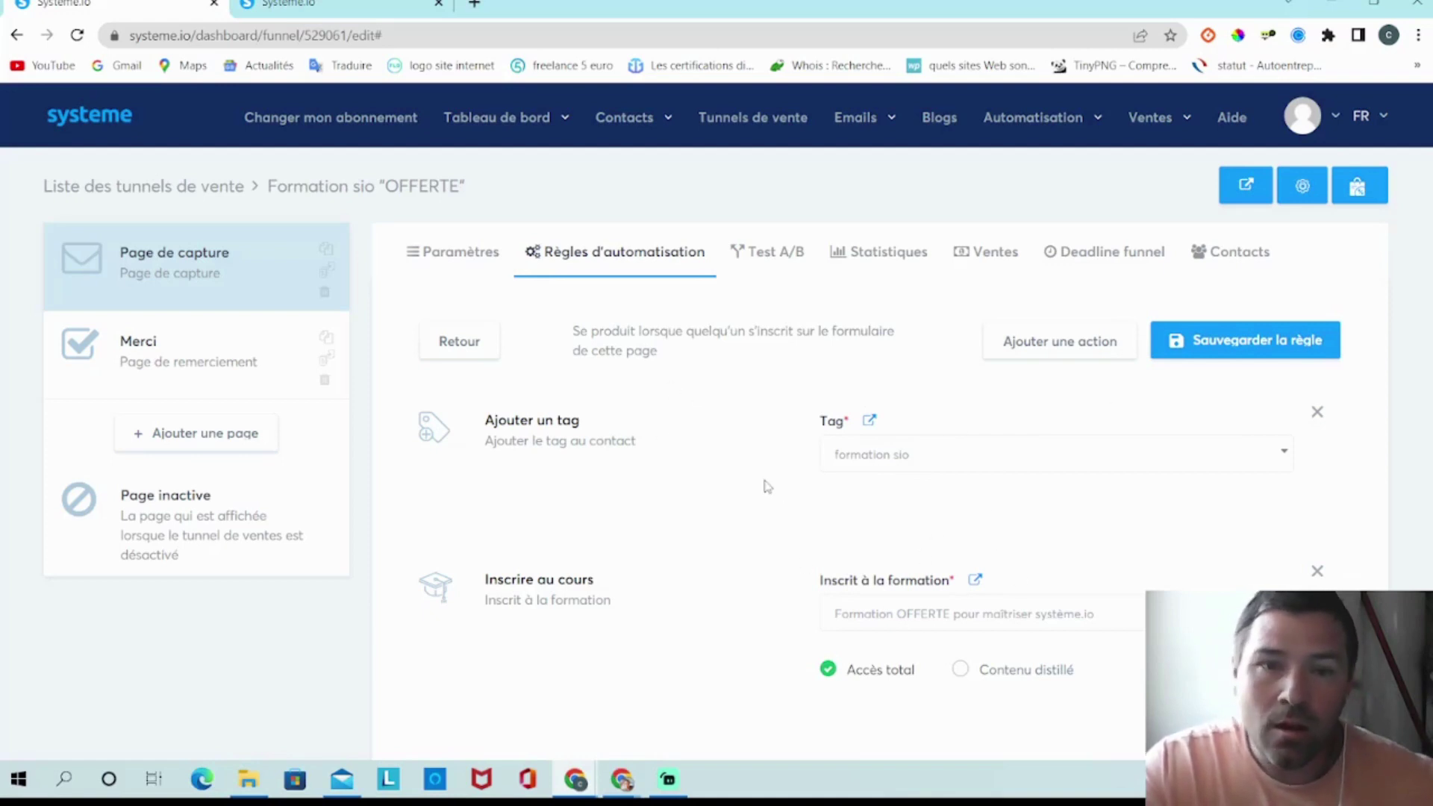
pyautogui.scroll(-3, 766, 486)
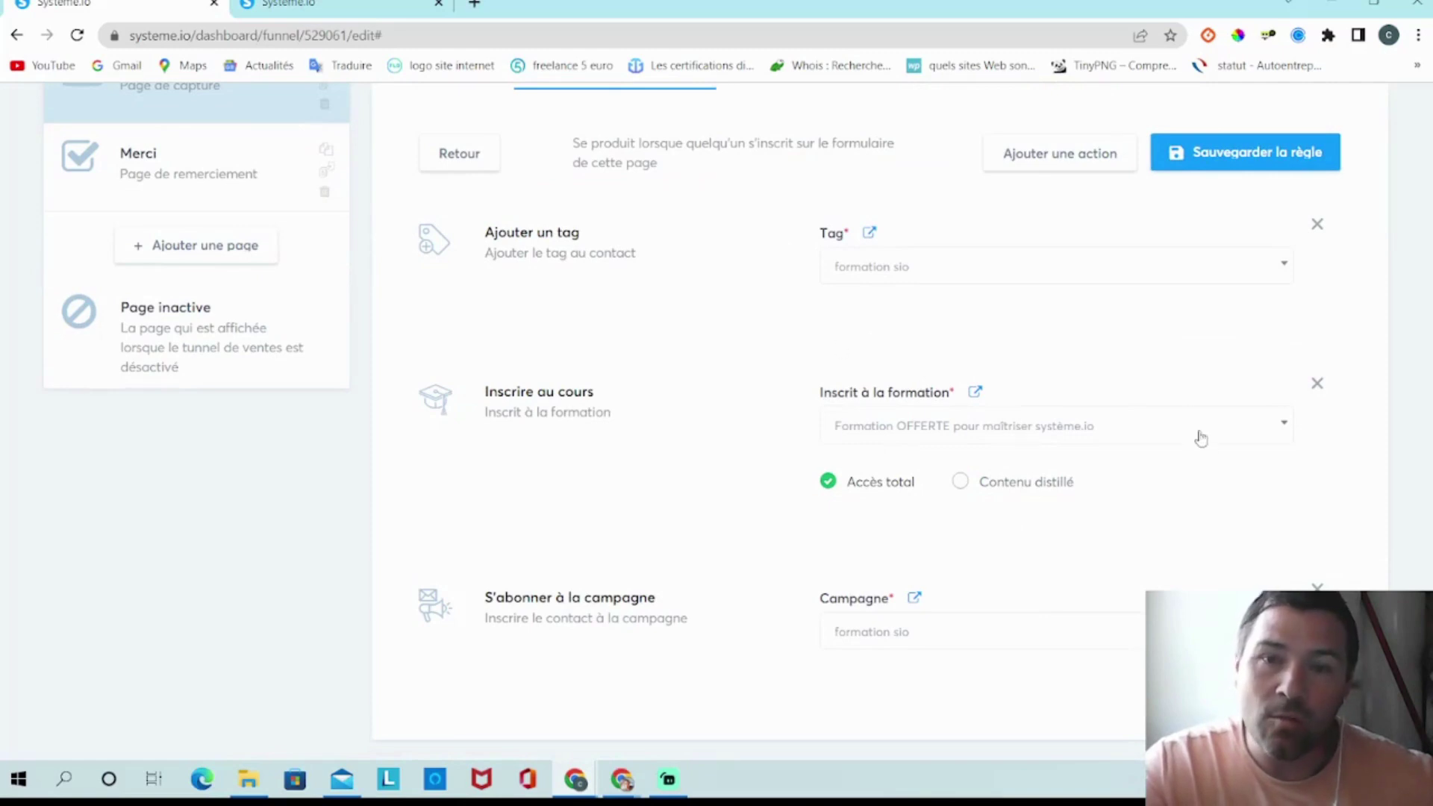
pyautogui.scroll(-1, 986, 458)
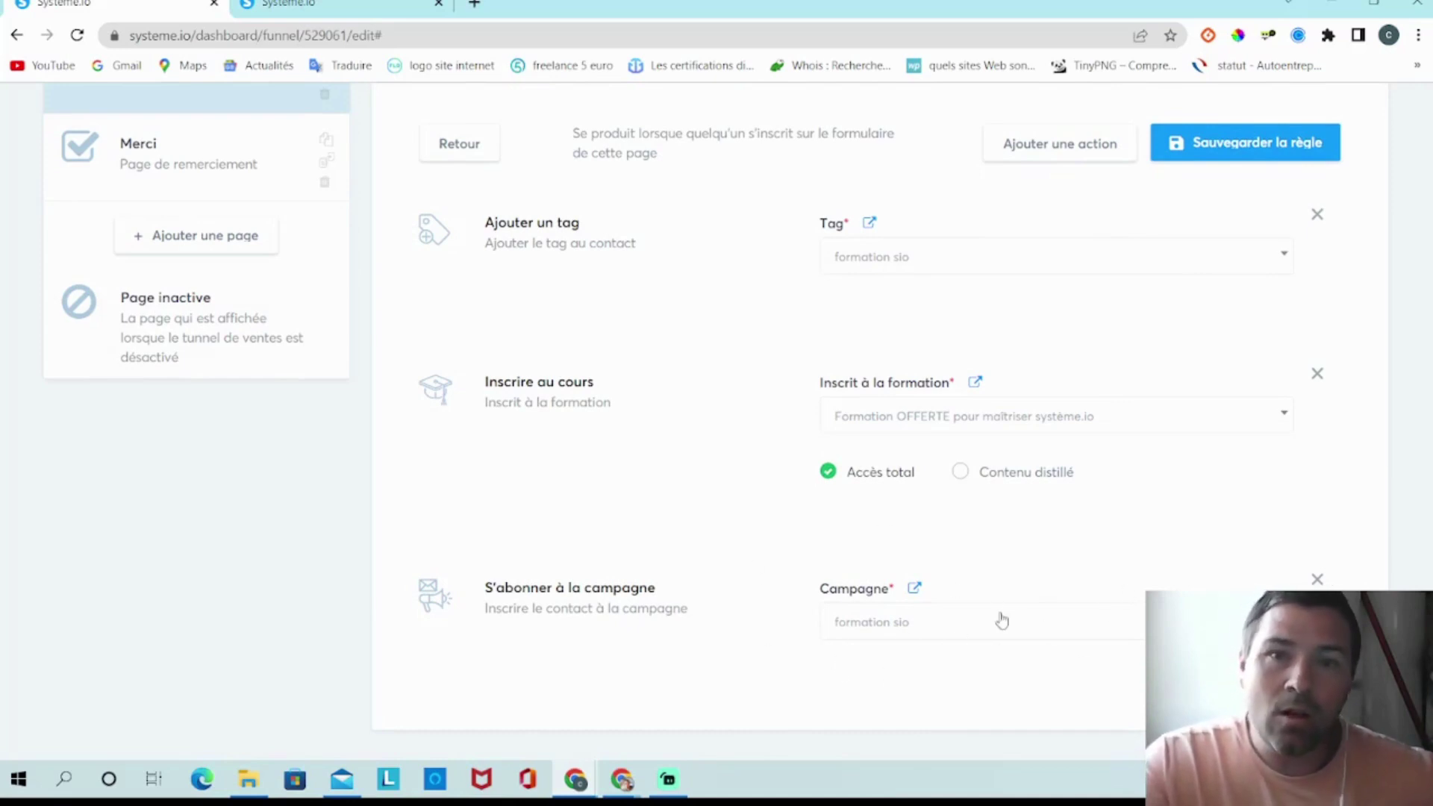
pyautogui.scroll(3, 1001, 620)
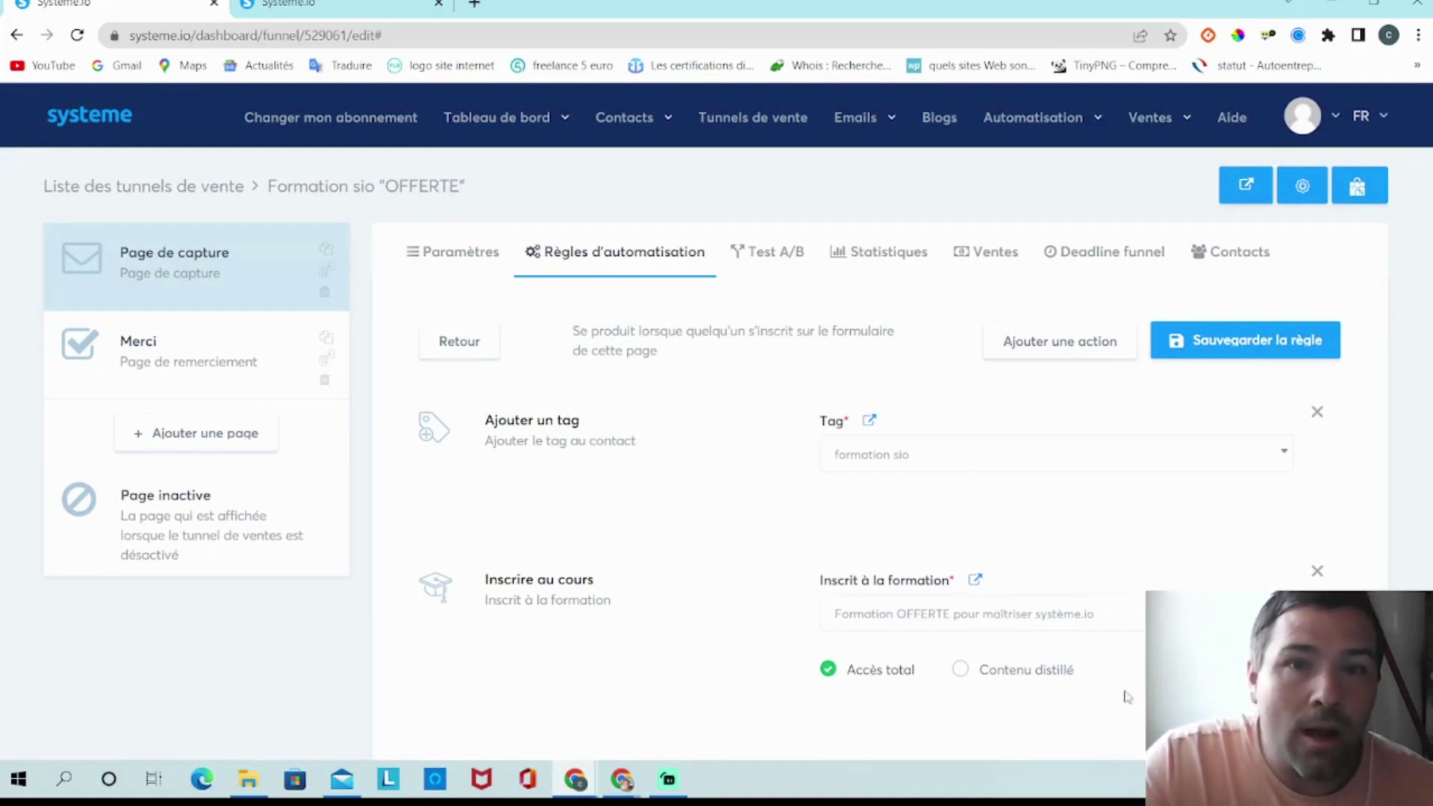
pyautogui.moveTo(868, 132)
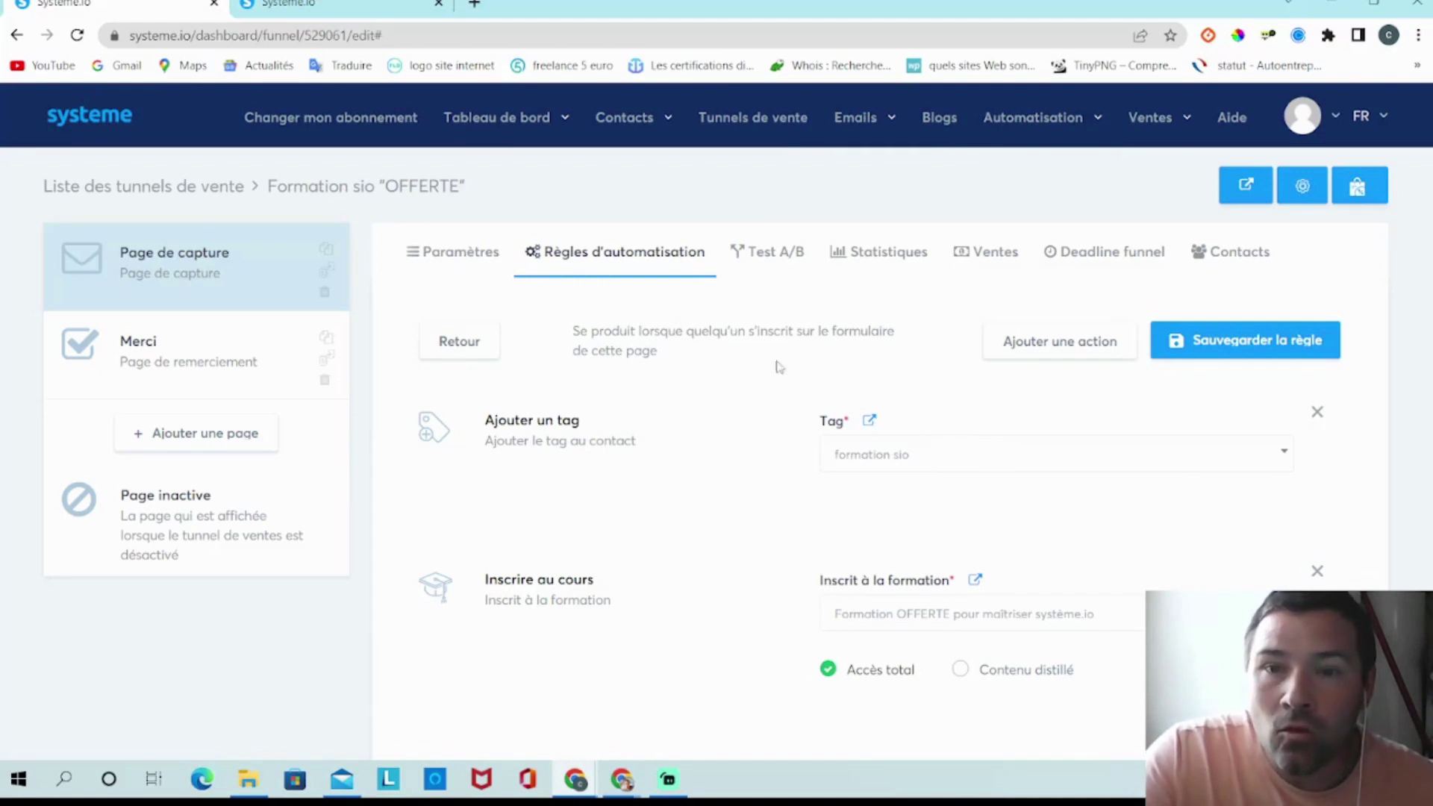
pyautogui.scroll(-3, 942, 299)
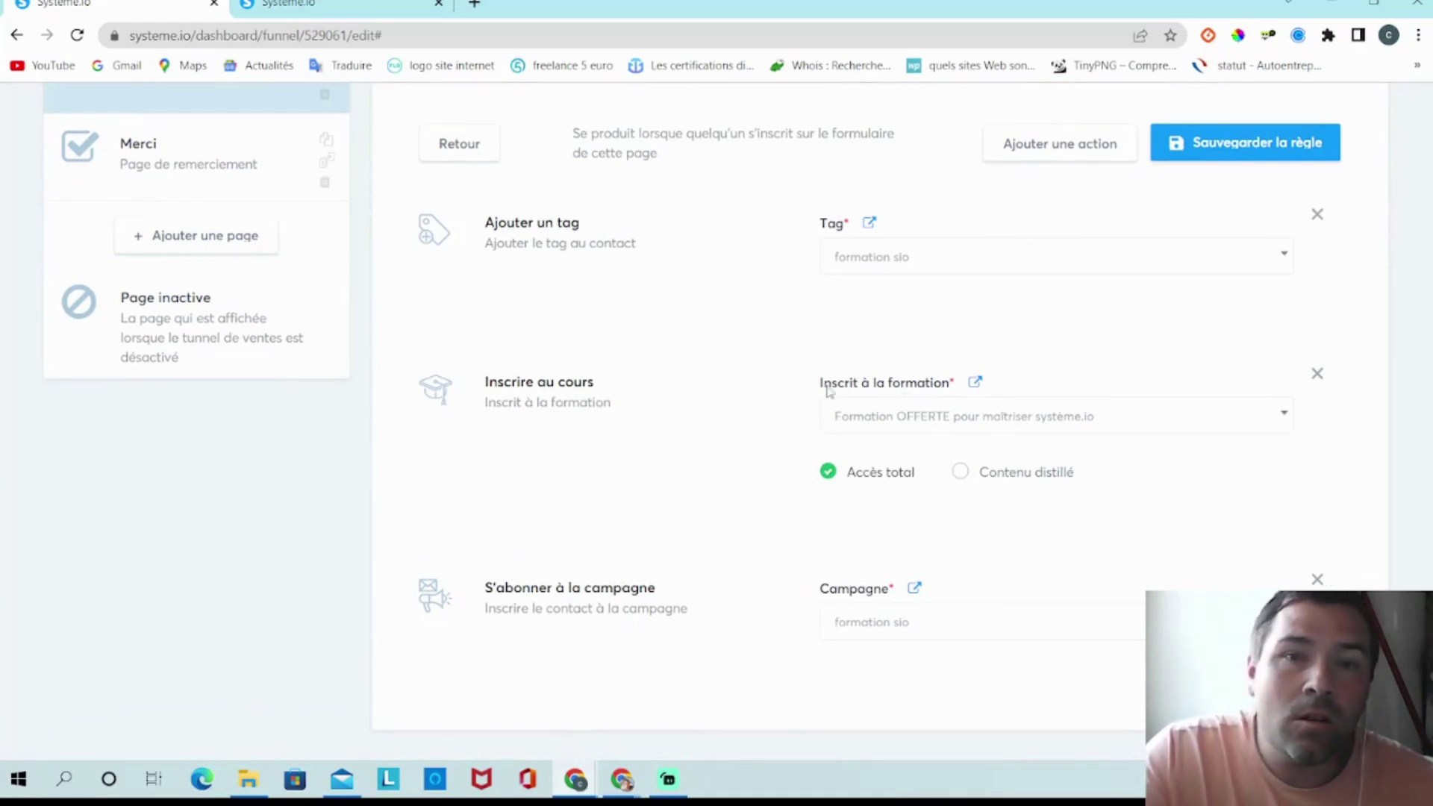
pyautogui.scroll(3, 826, 389)
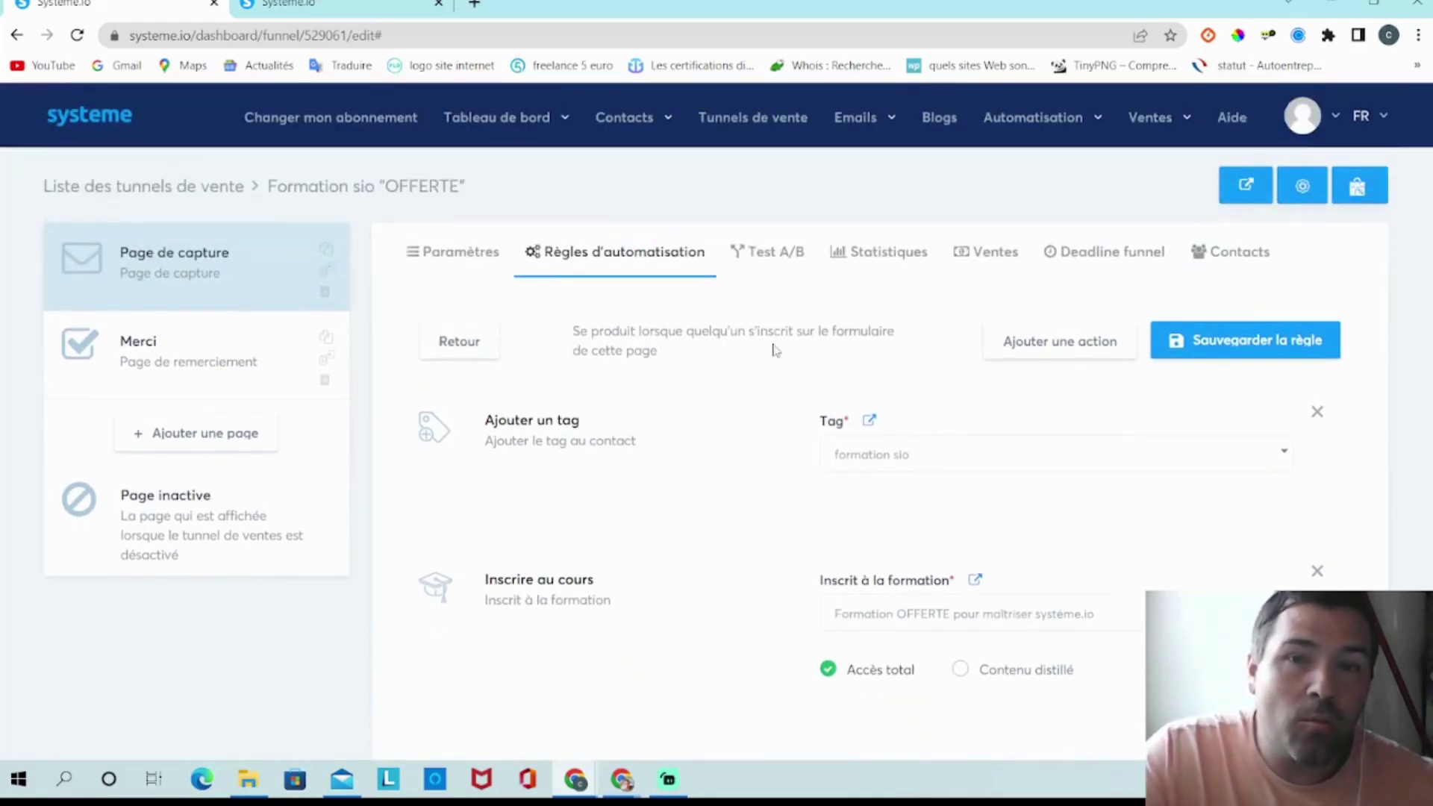